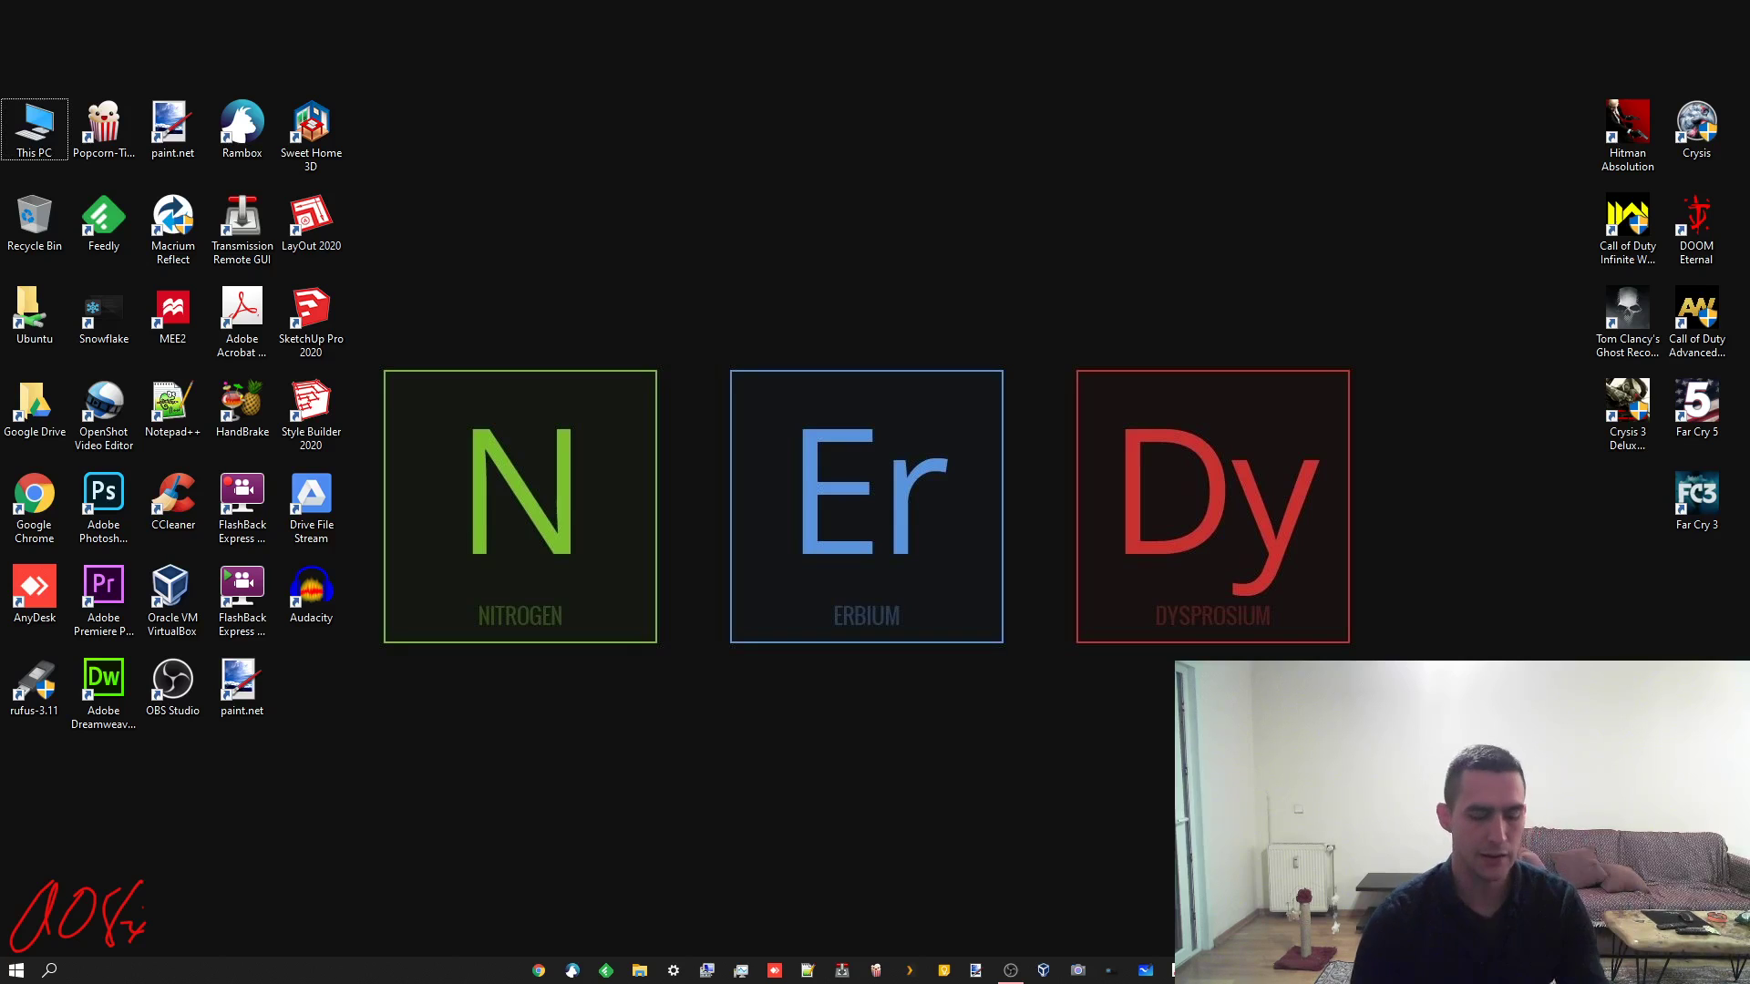
View the basic system information in the properties of This PC, and close the window
key("super")
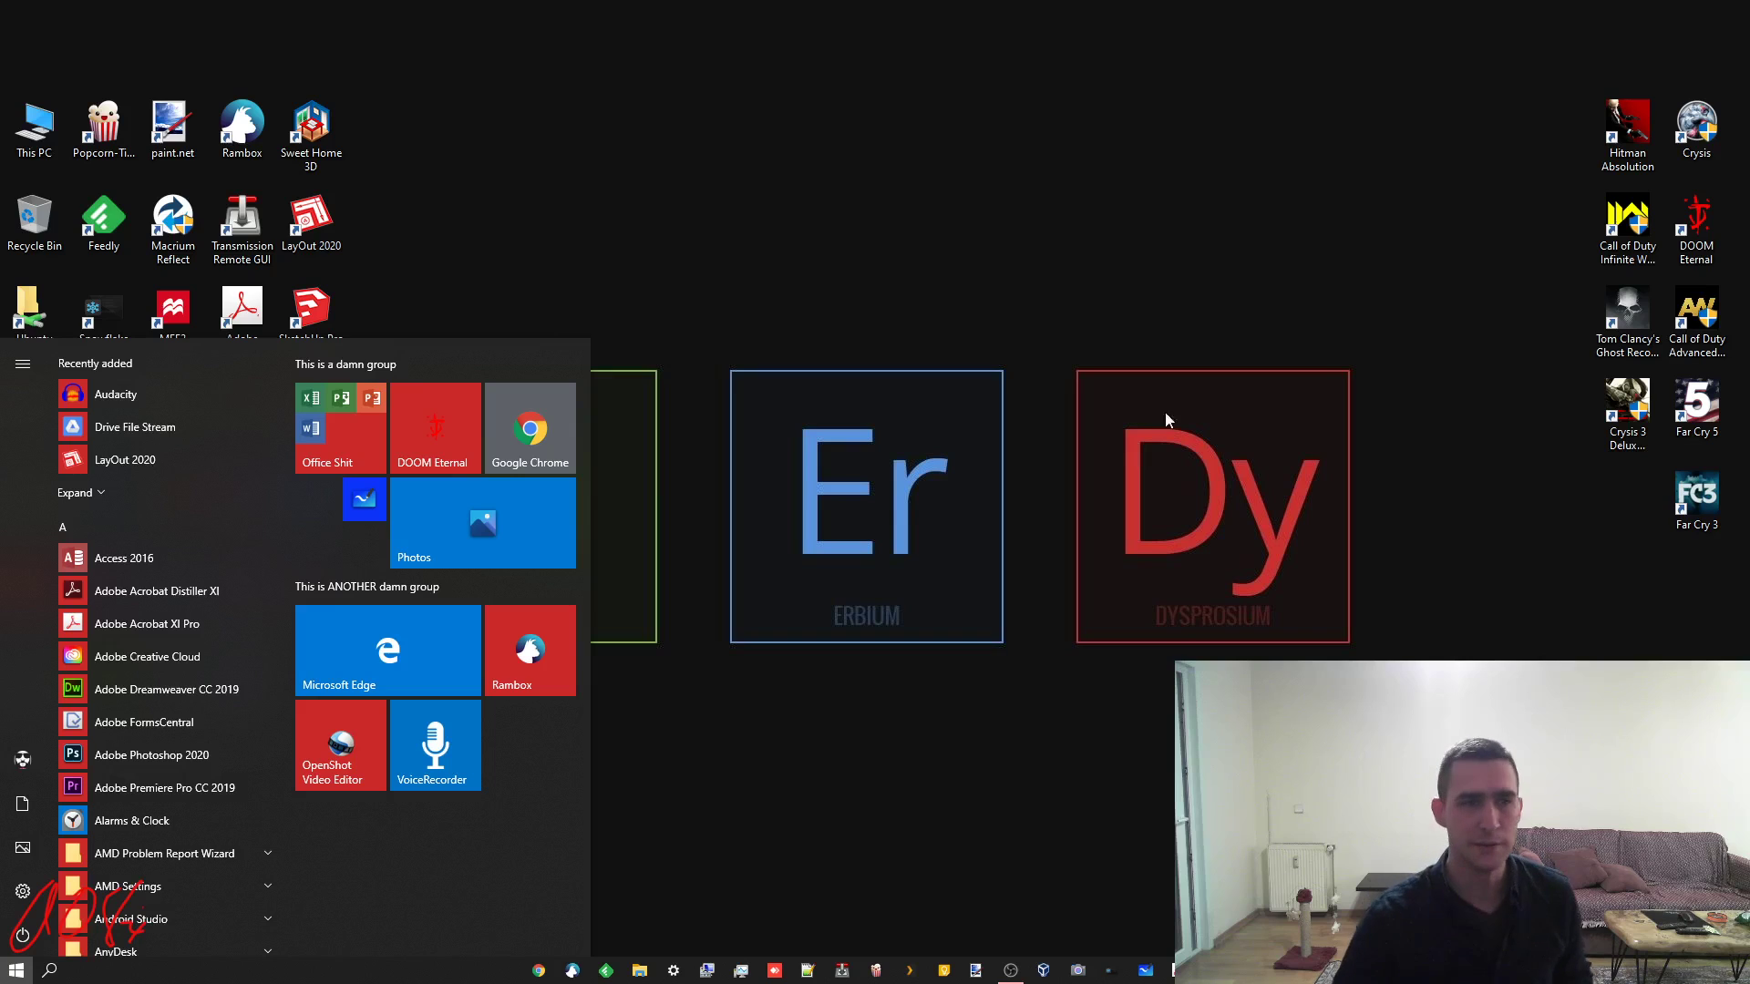
right_click(35, 141)
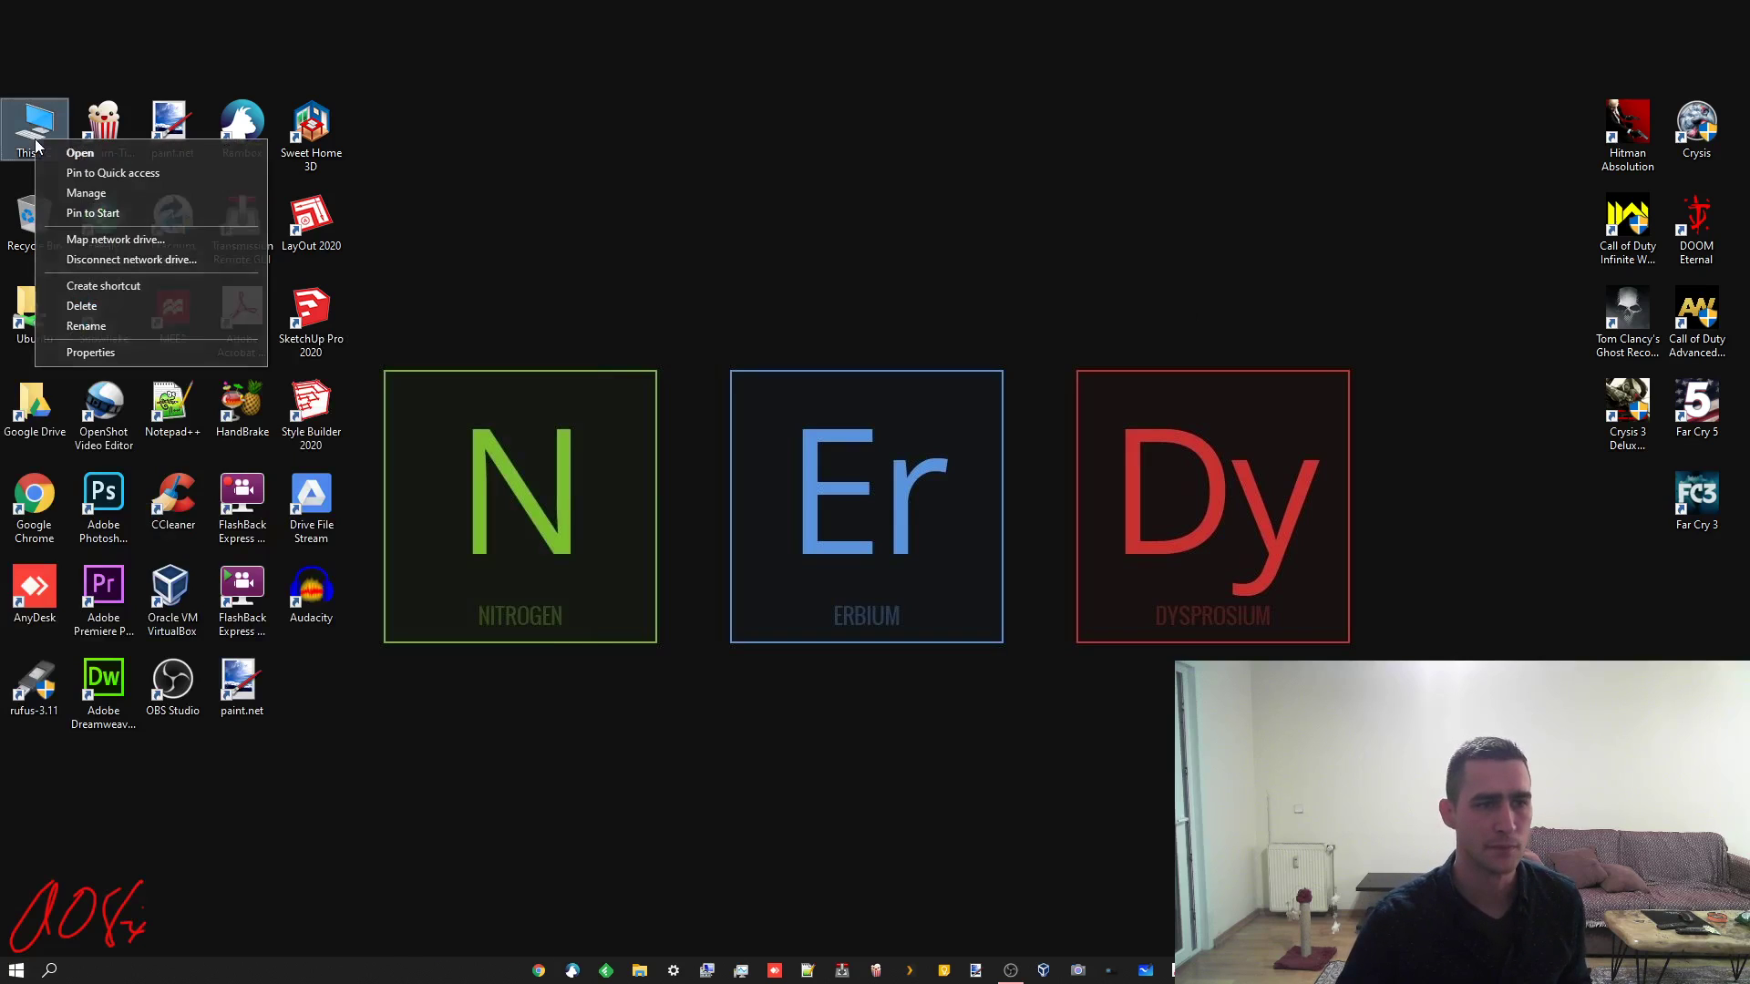
left_click(89, 351)
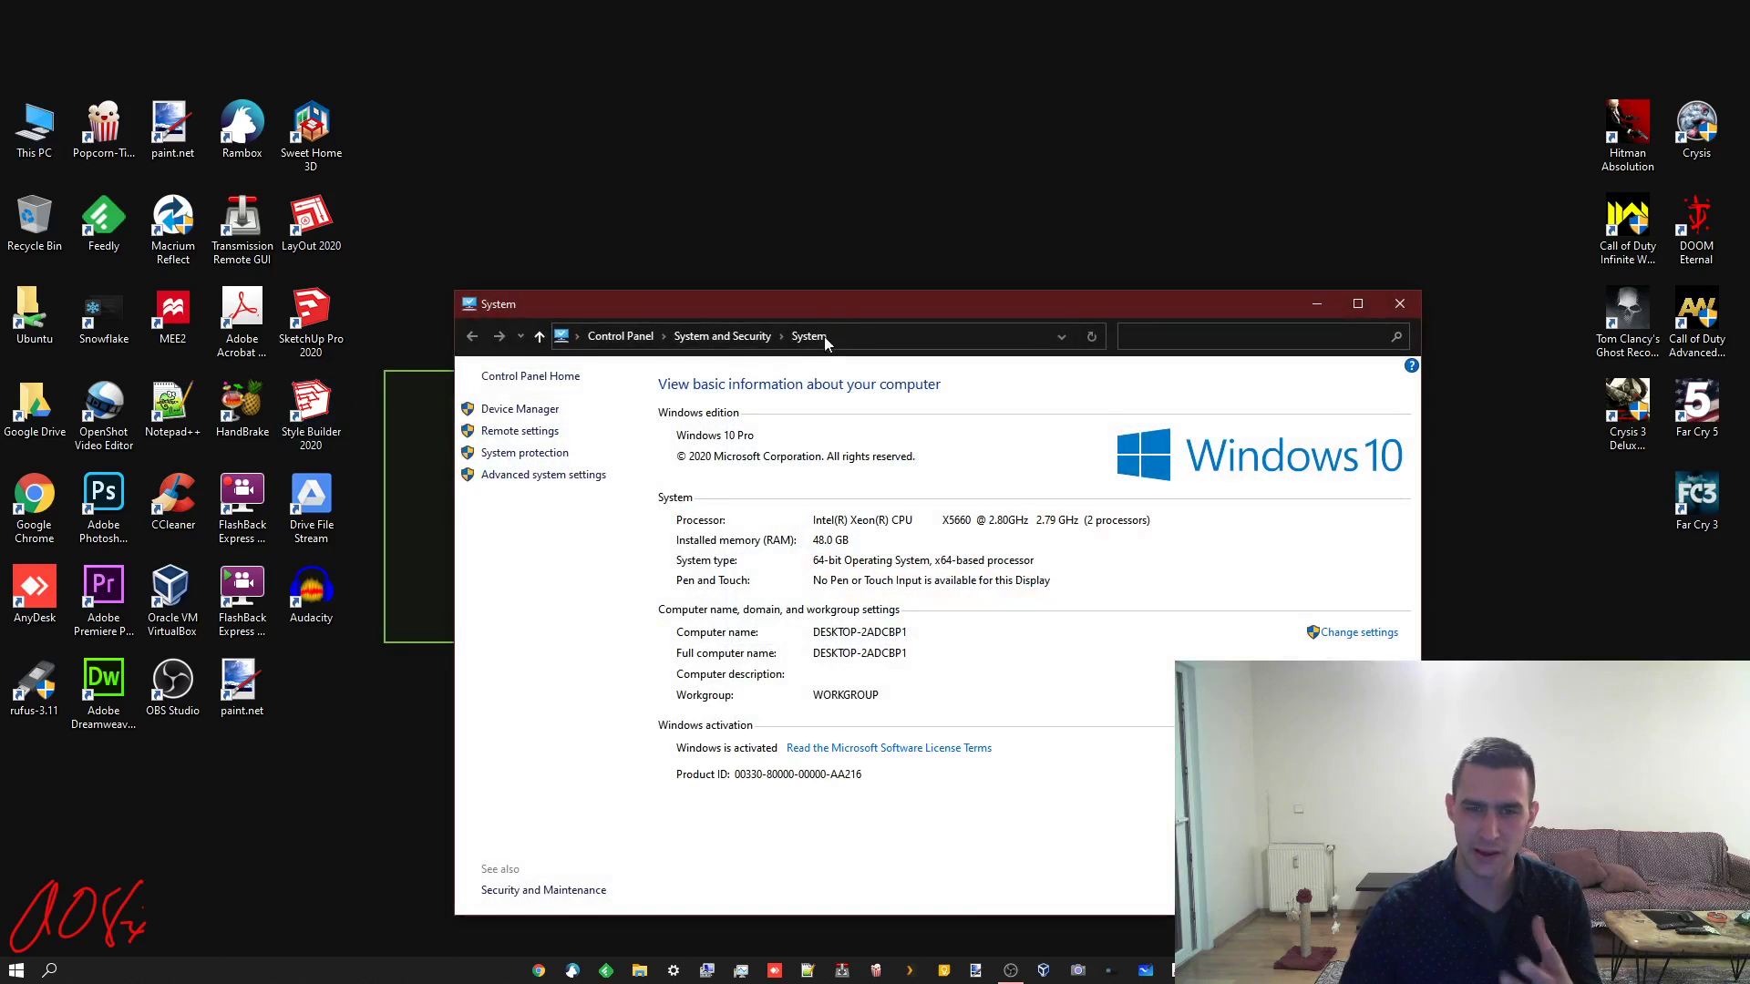
left_click_drag(838, 304, 830, 238)
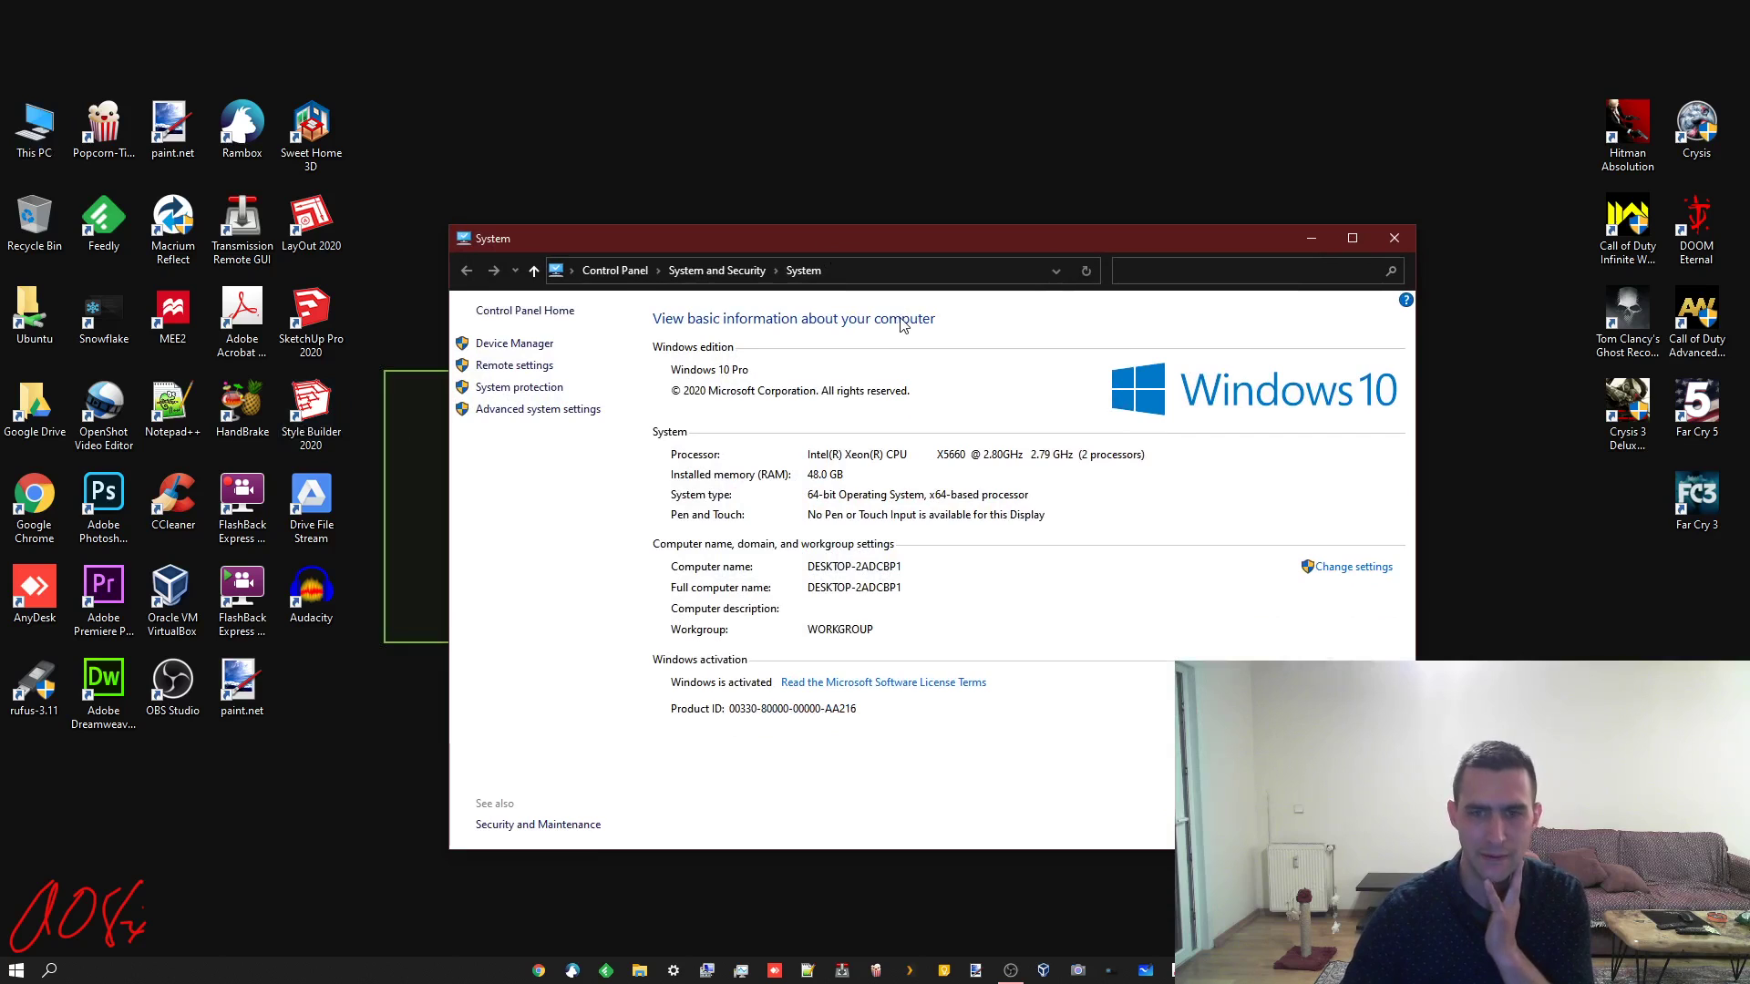
left_click(1393, 238)
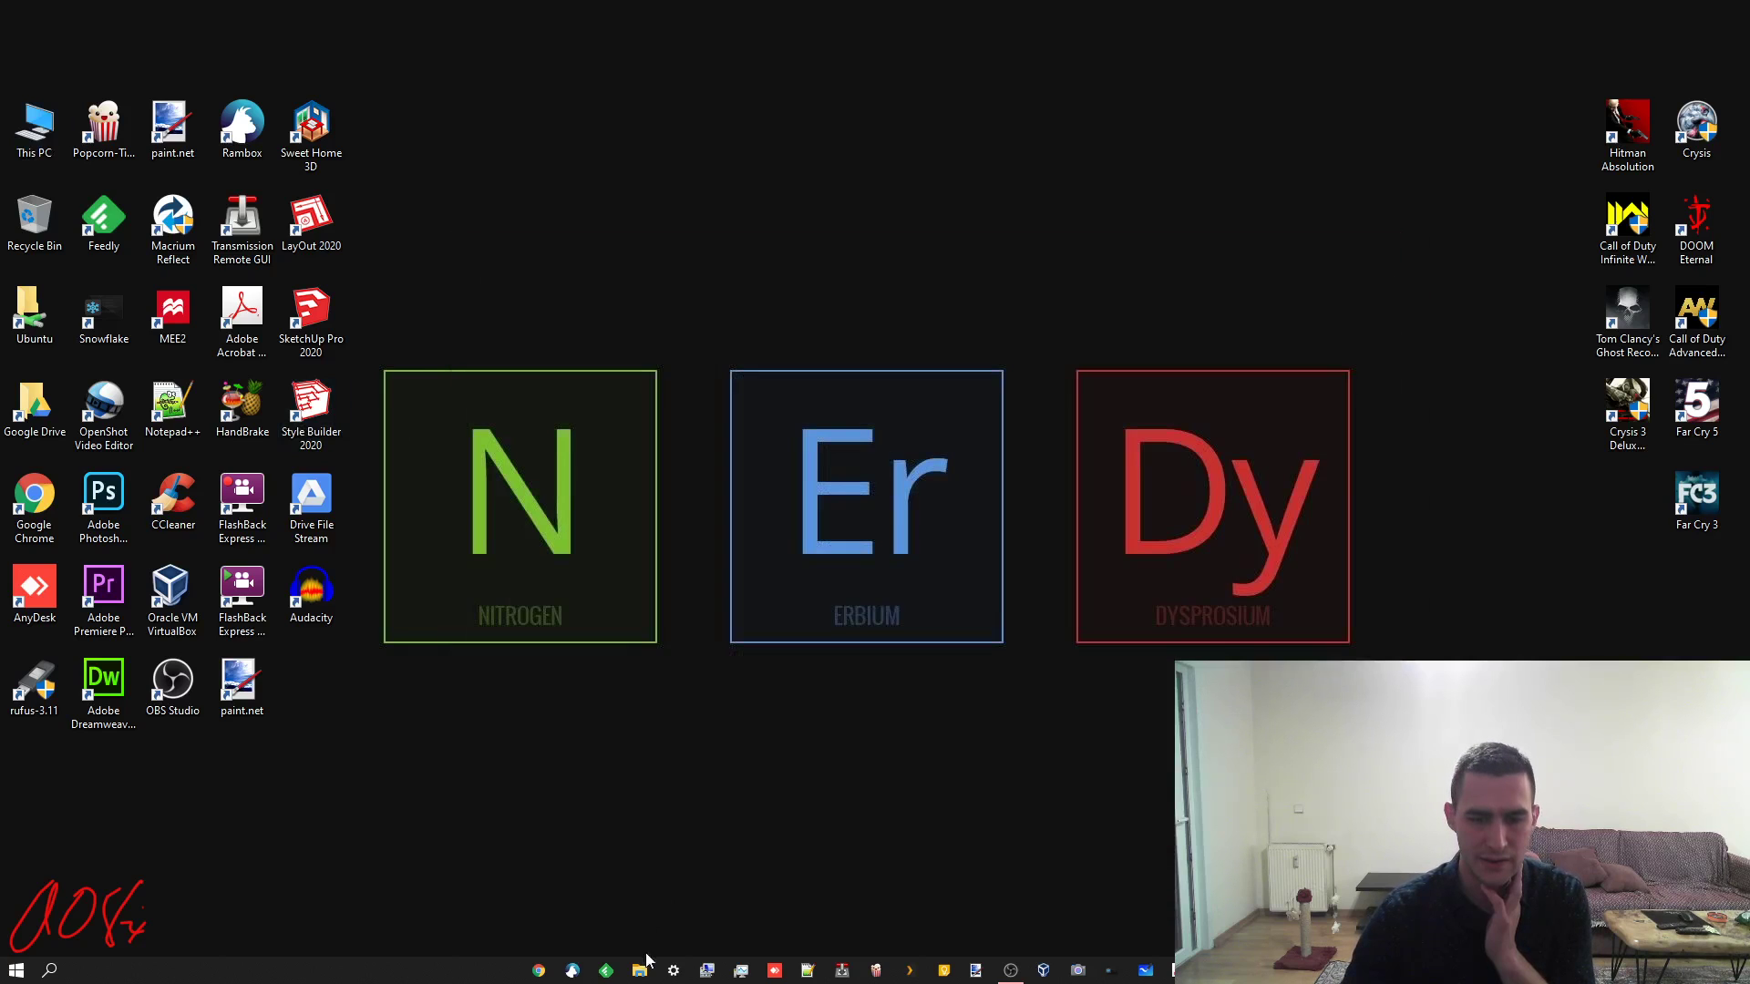
Review the device and Windows specifications on the About page of the System settings, and close Settings
left_click(676, 971)
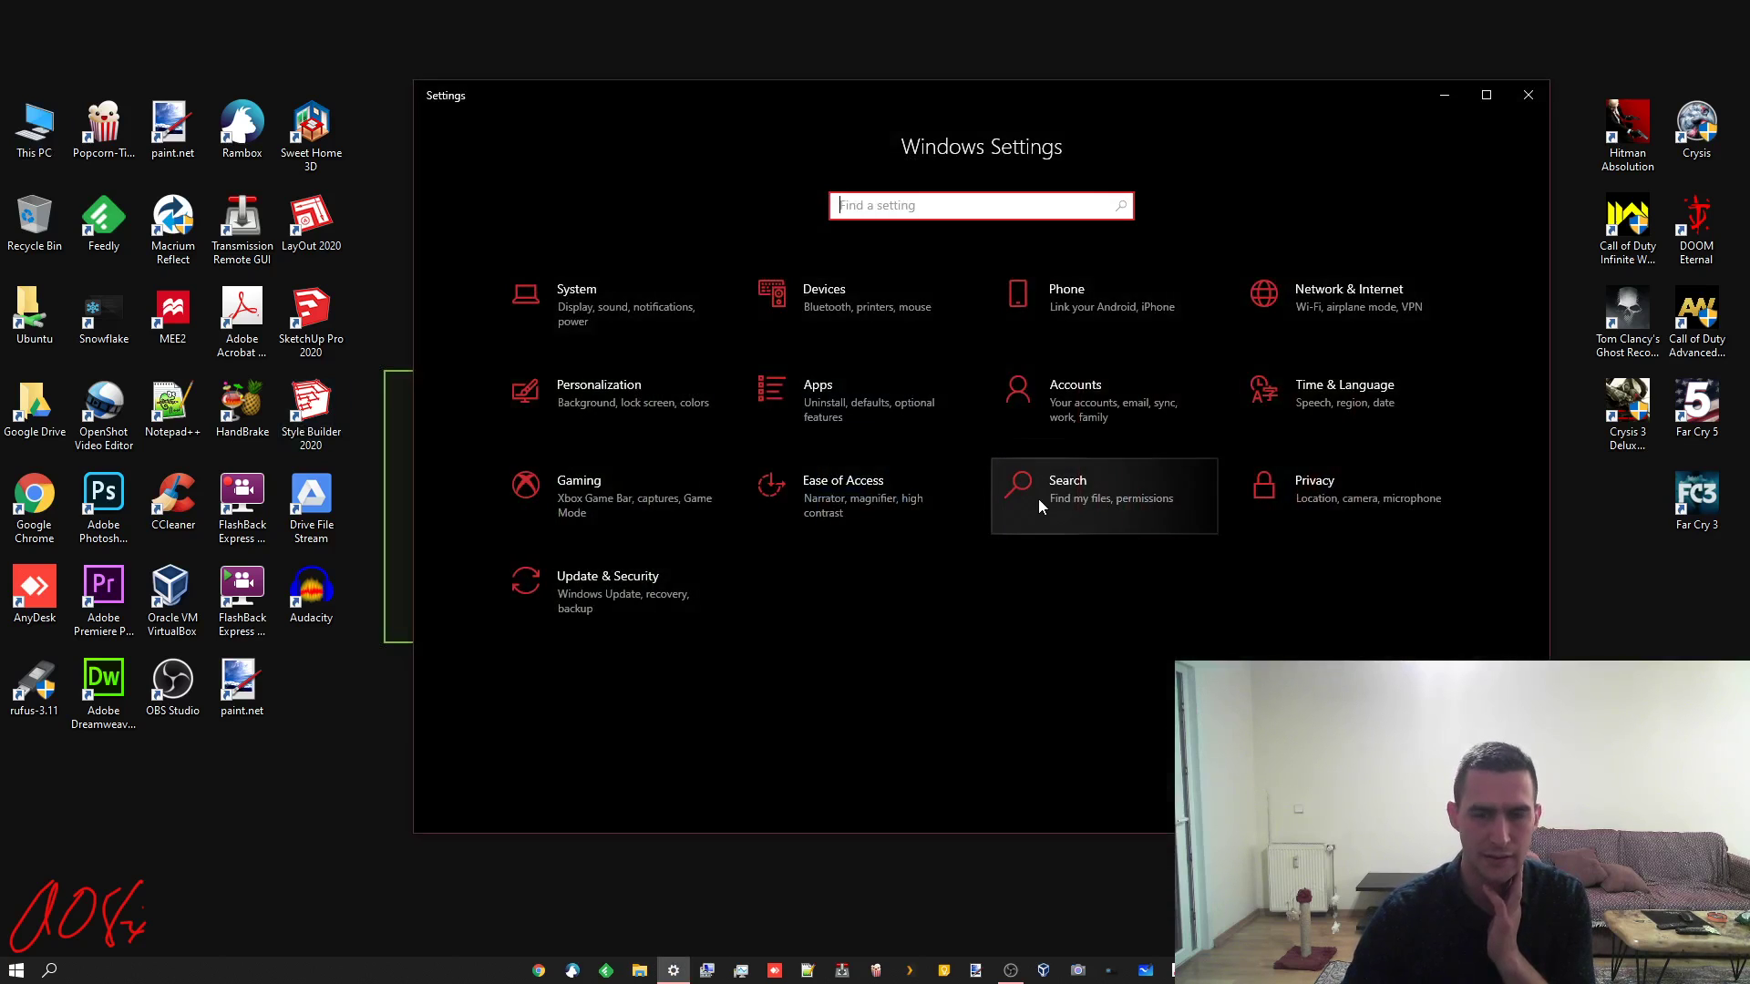
left_click(617, 292)
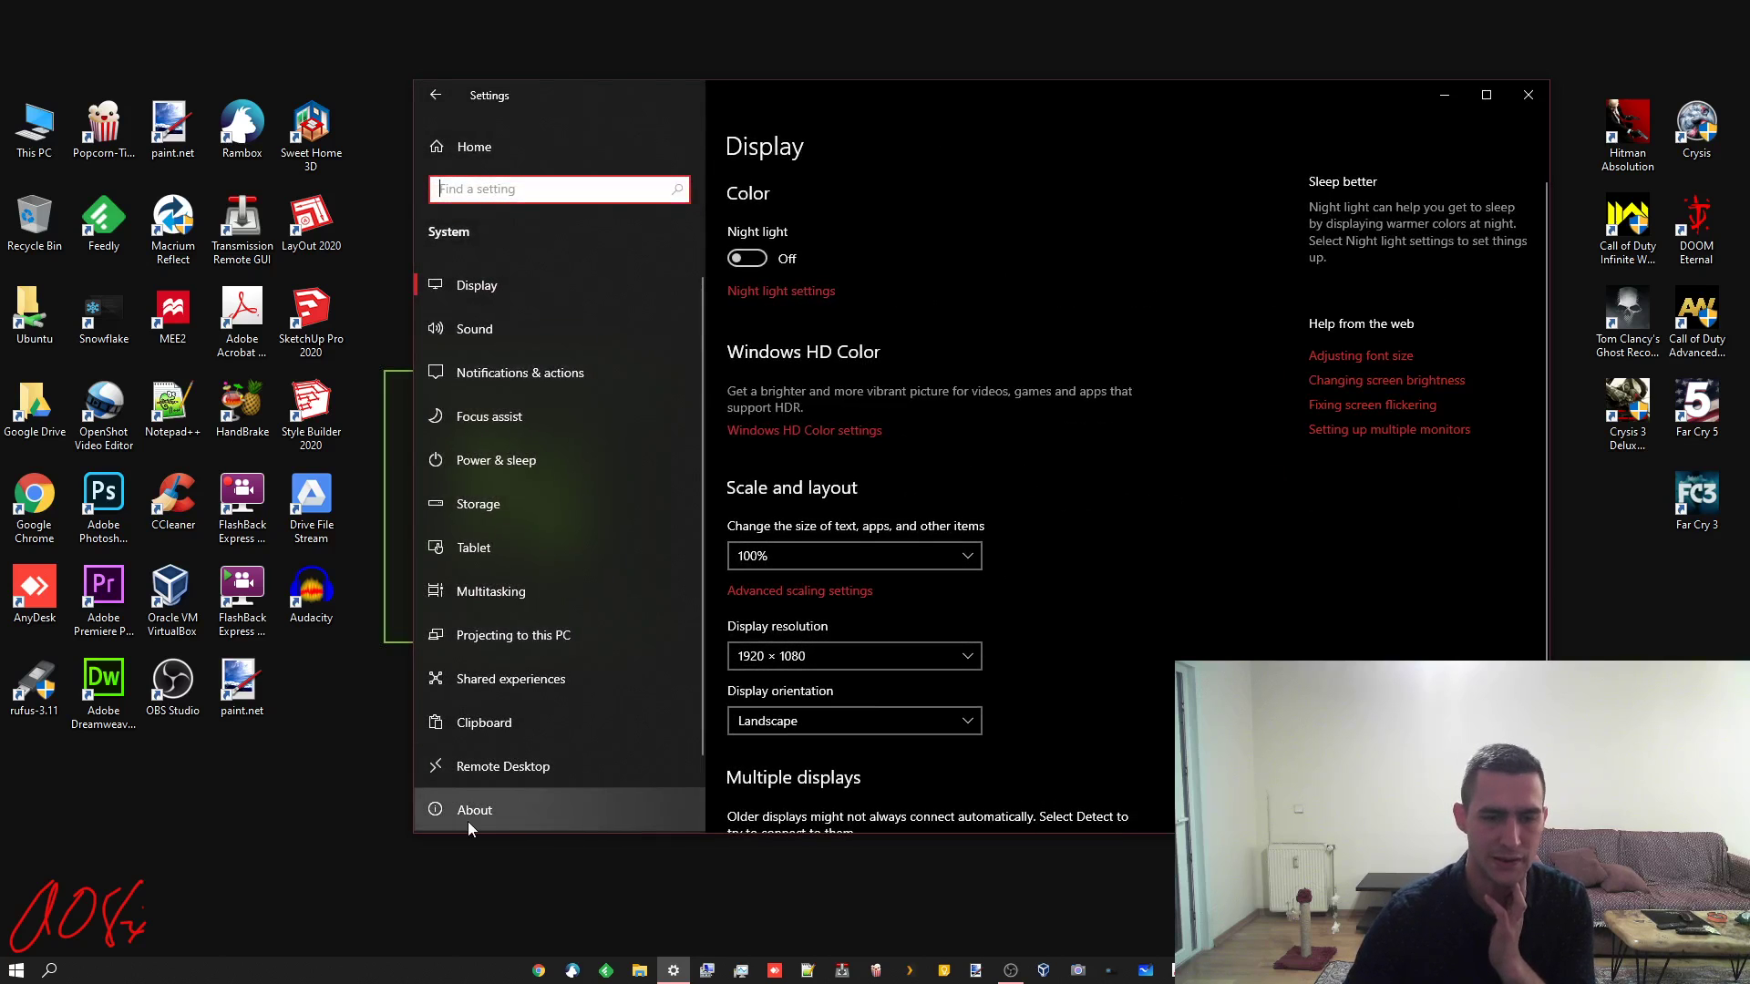
left_click(496, 822)
scroll(931, 629, "down", 3)
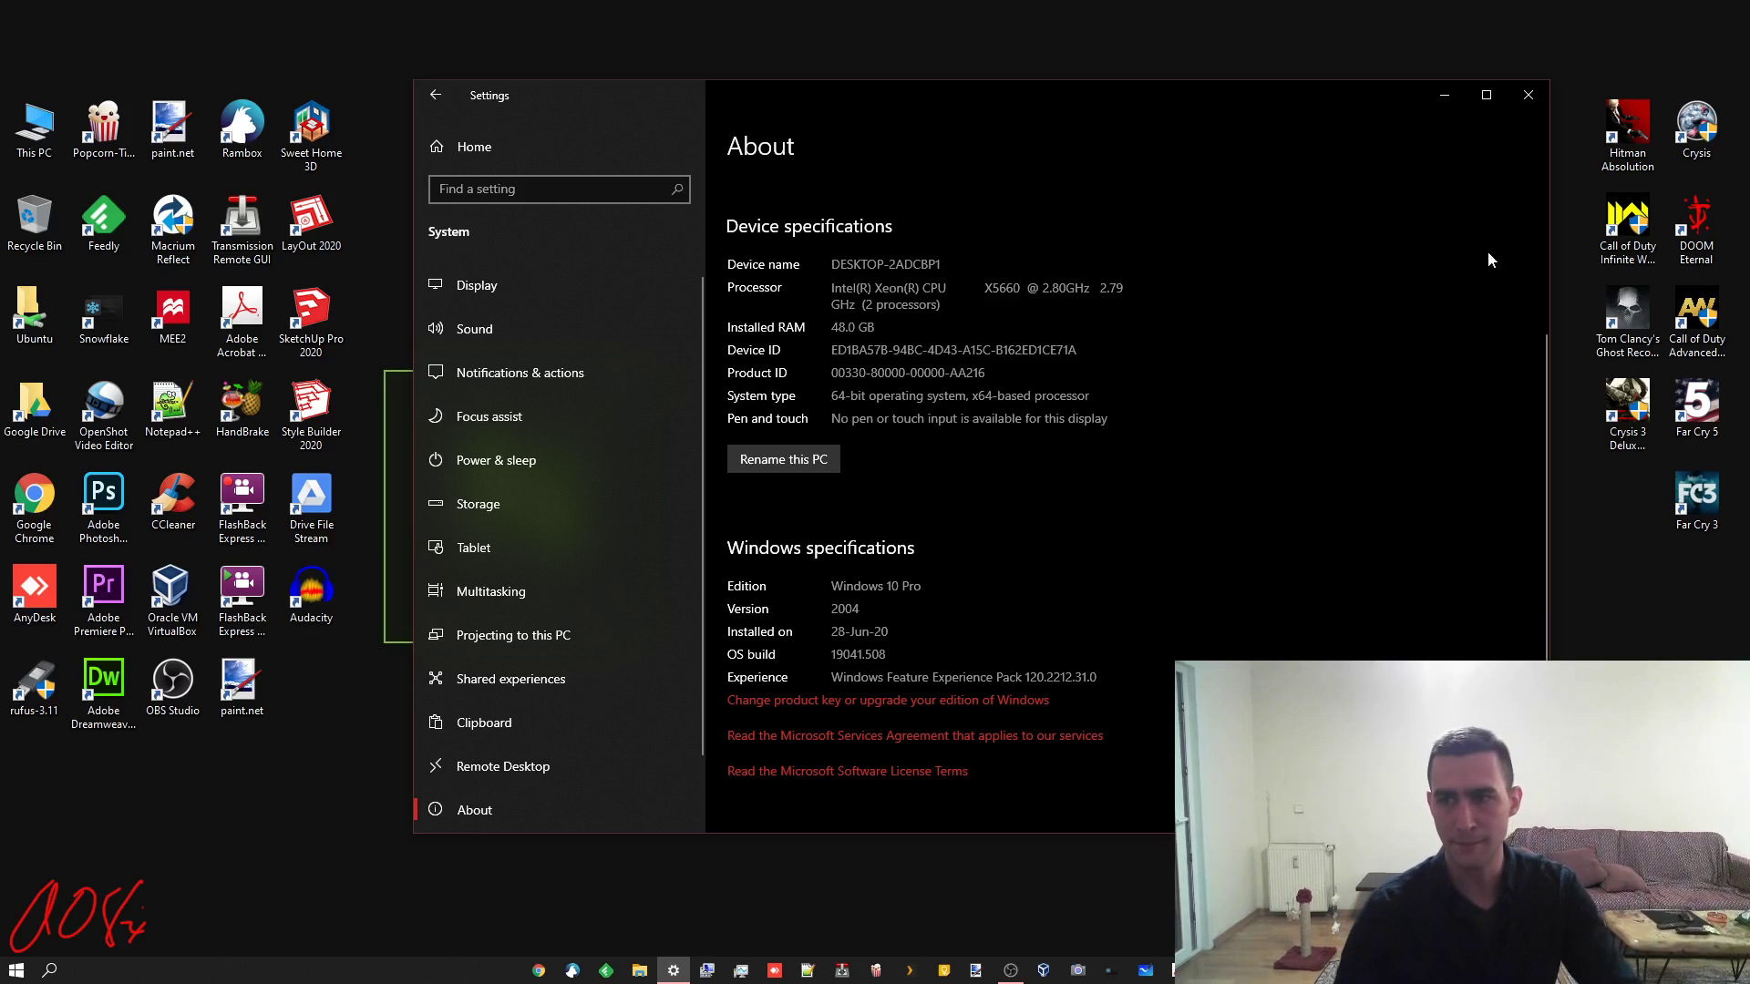
left_click(1528, 95)
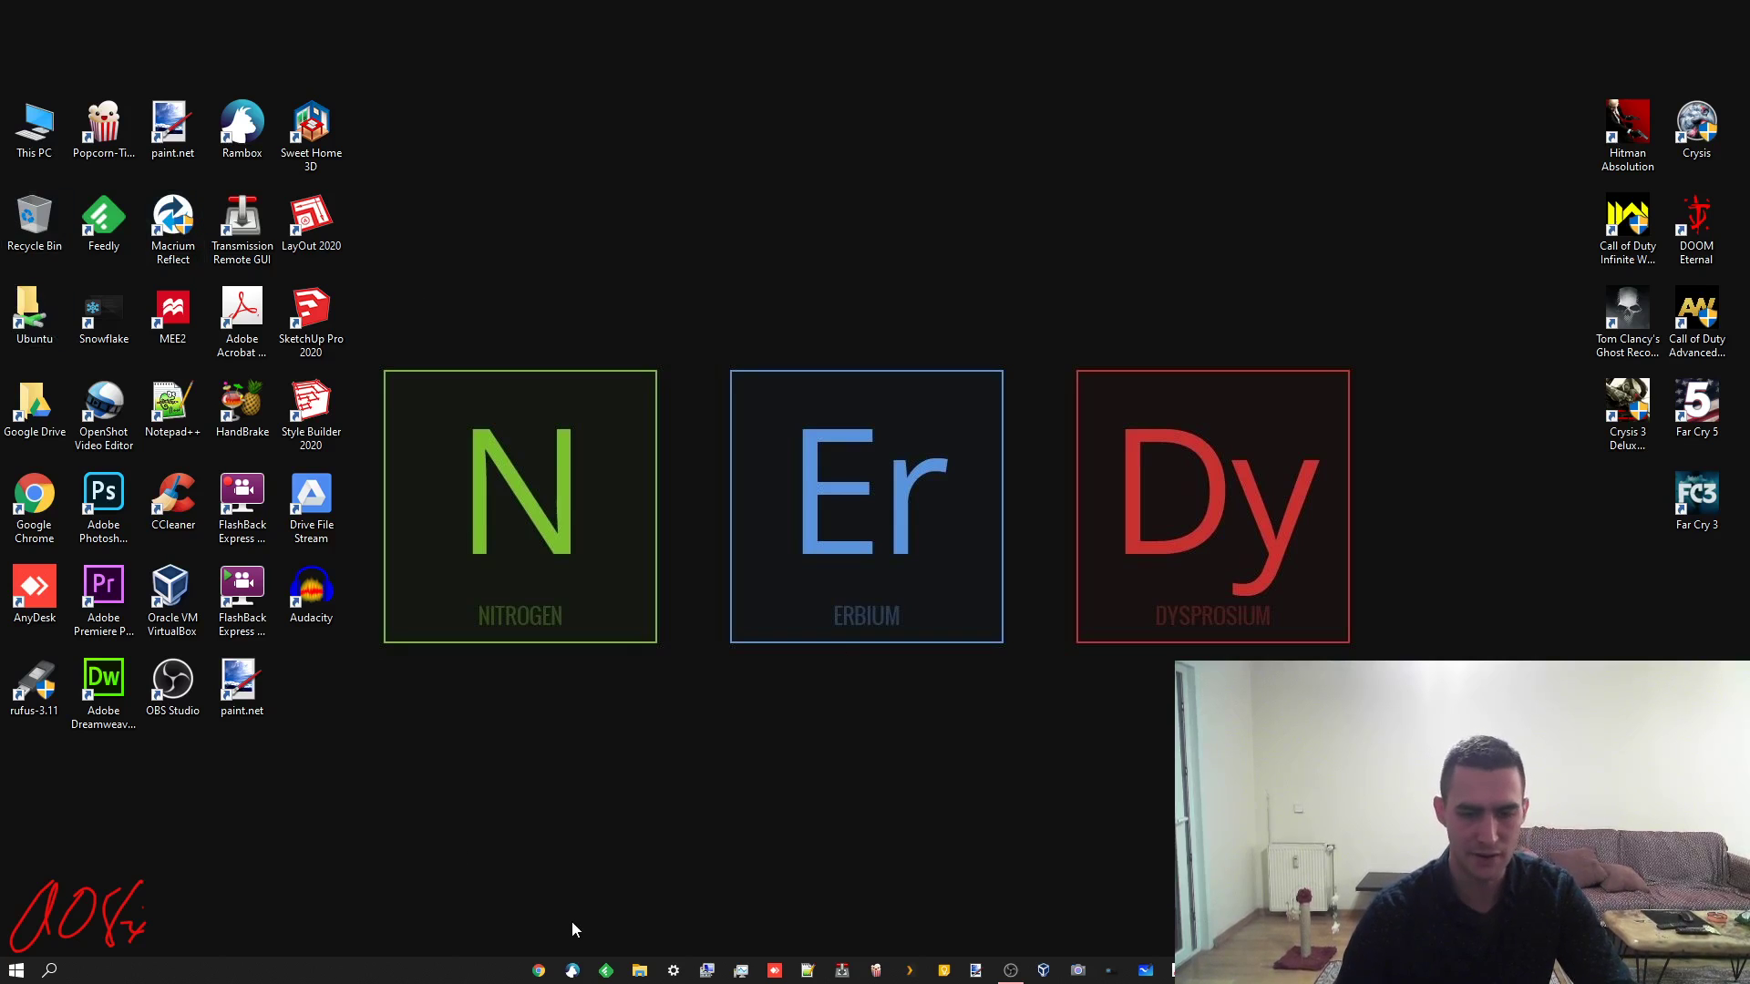
left_click(637, 972)
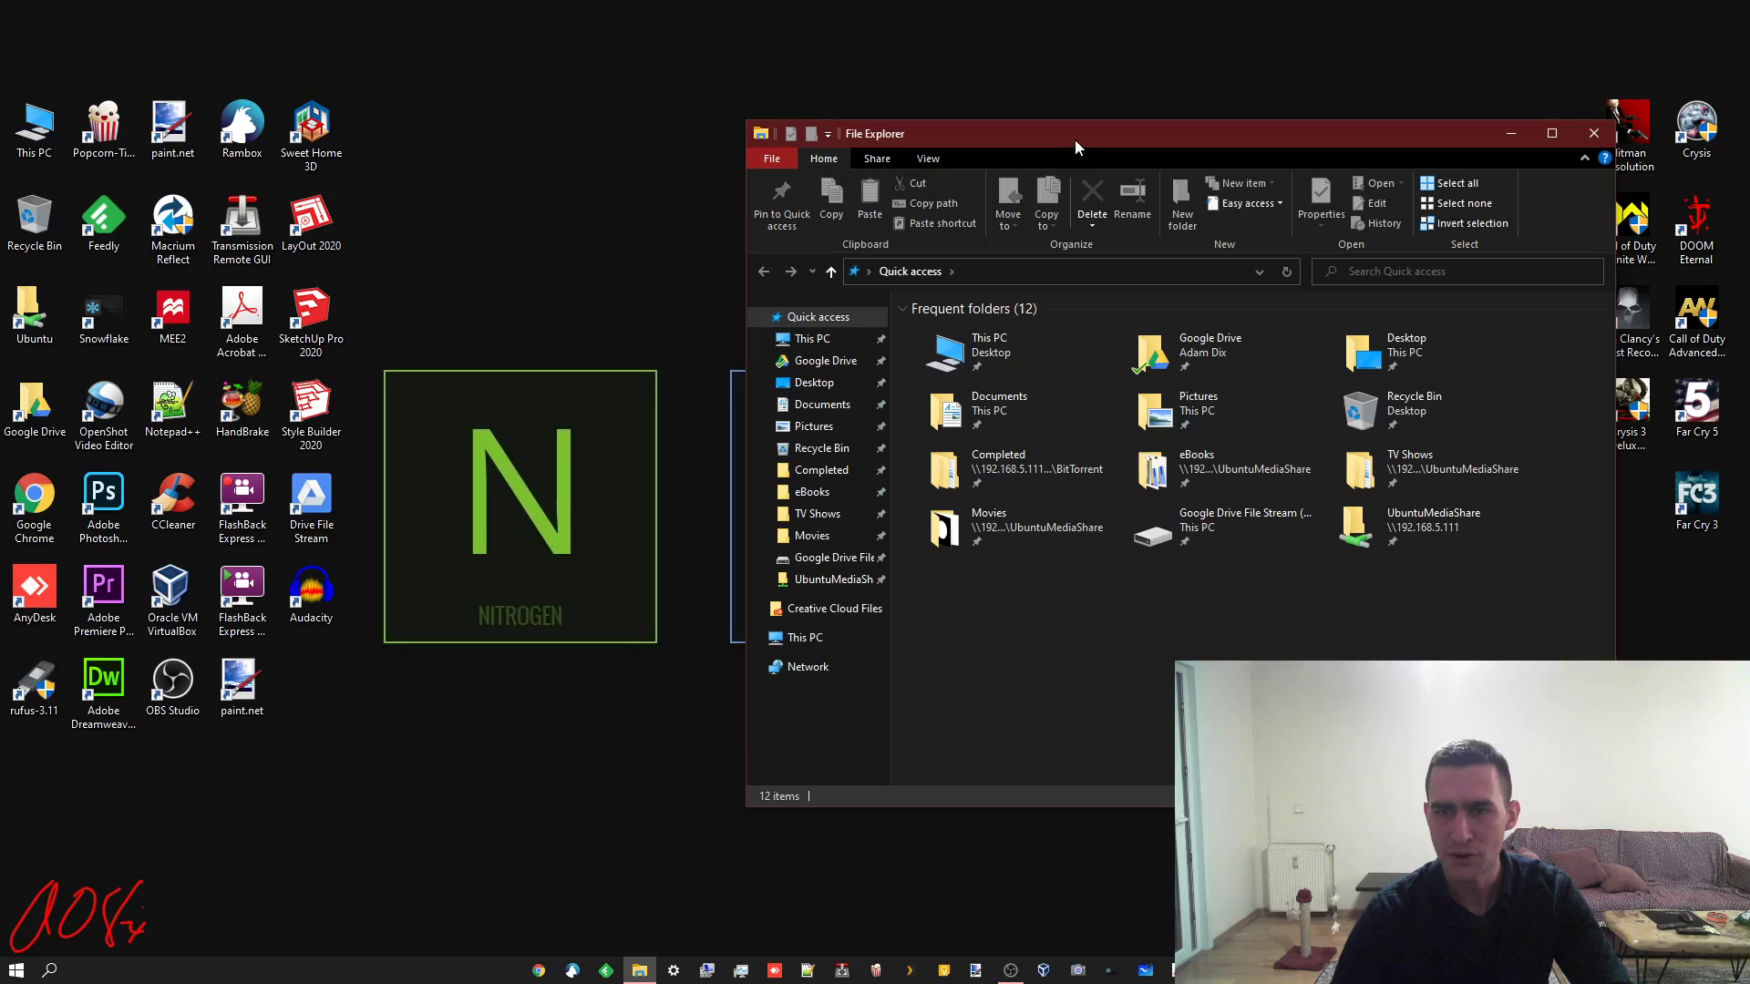
left_click_drag(1074, 139, 851, 135)
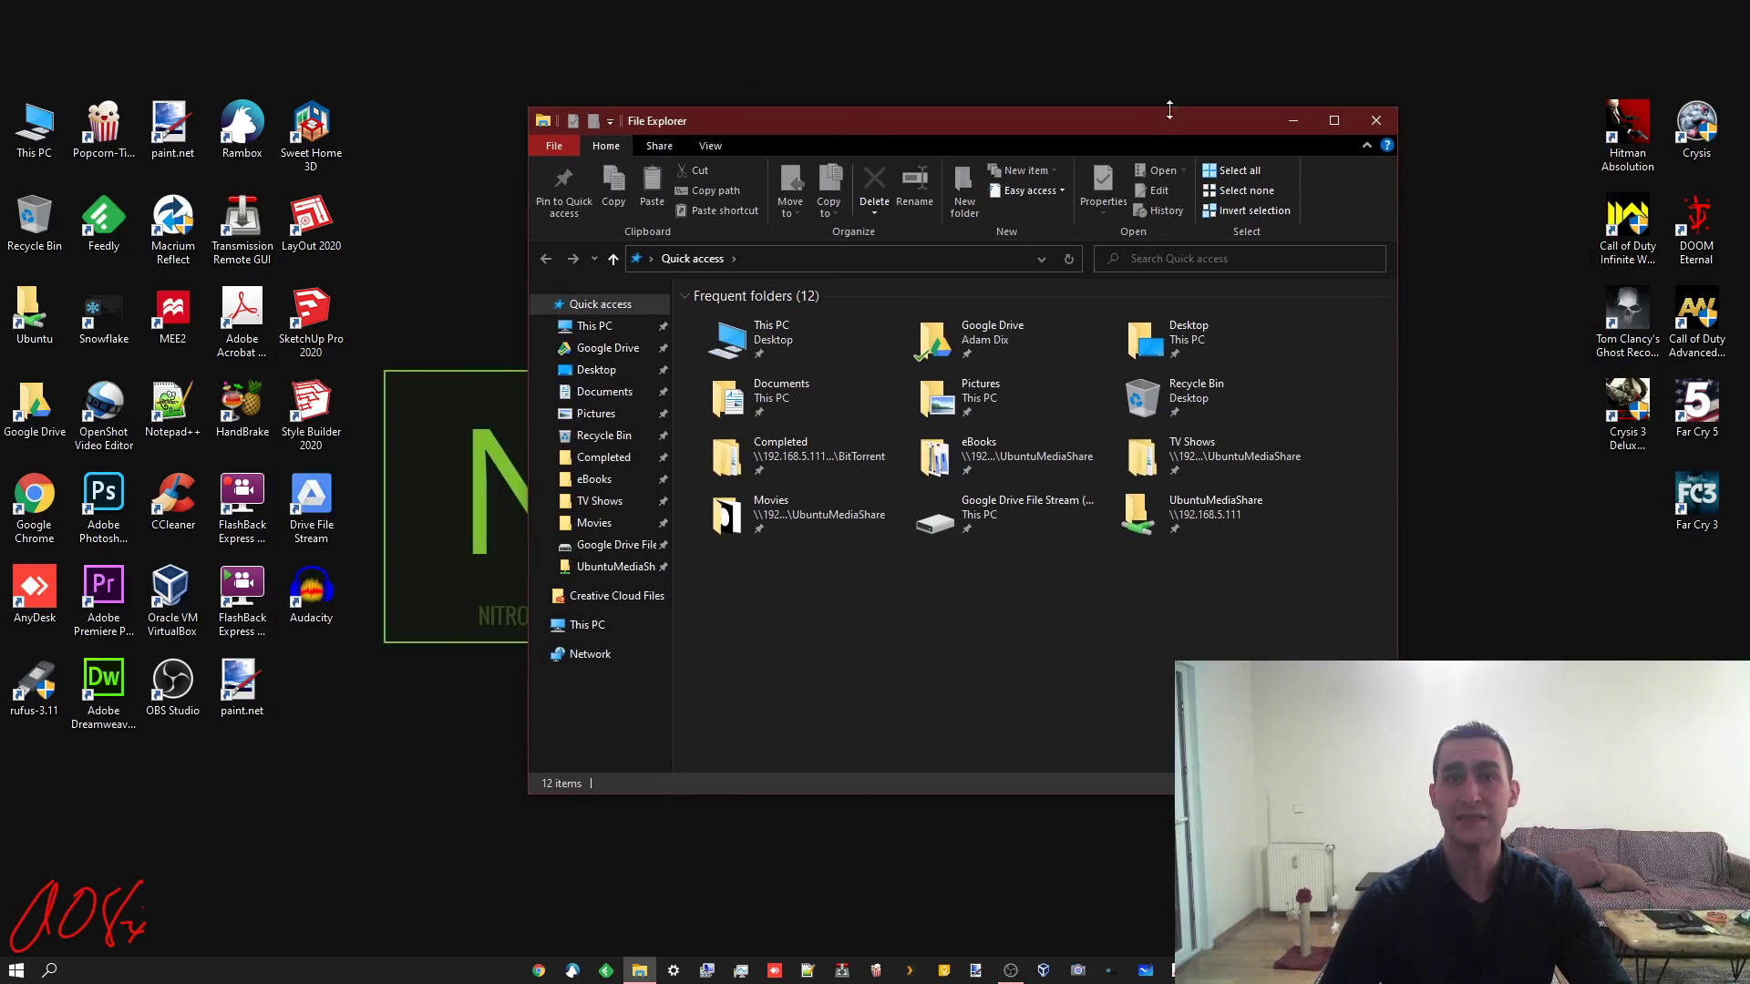
left_click(1378, 124)
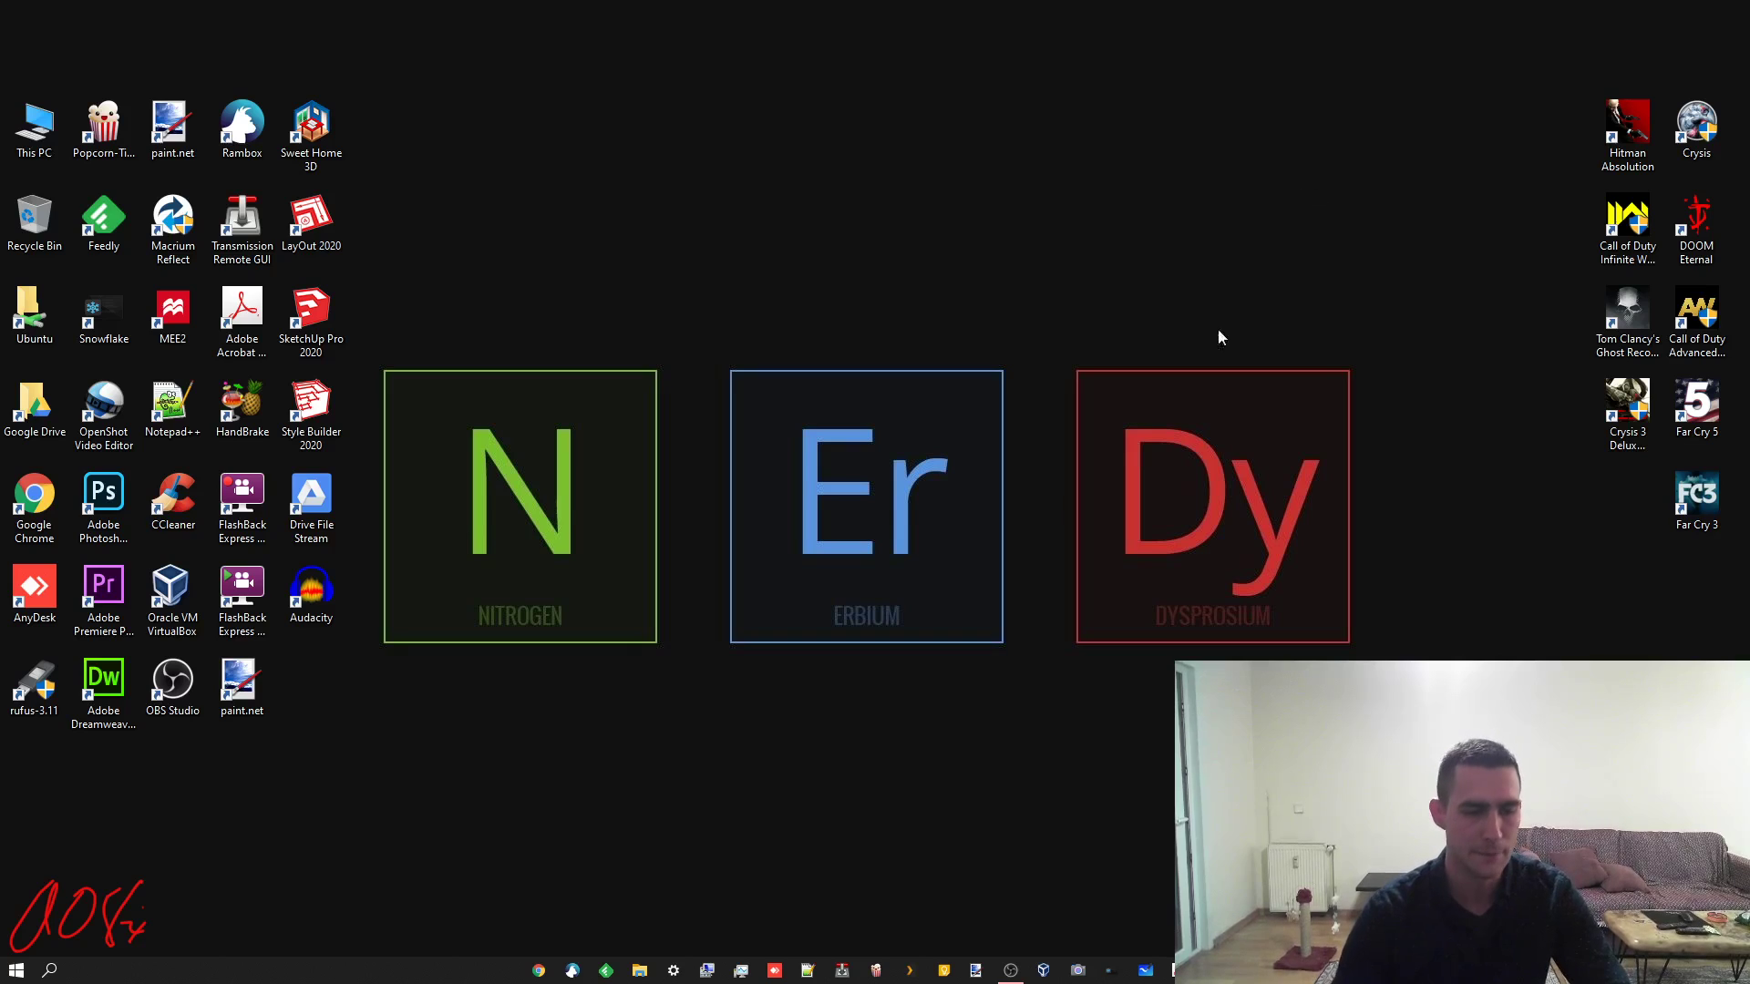
right_click(417, 973)
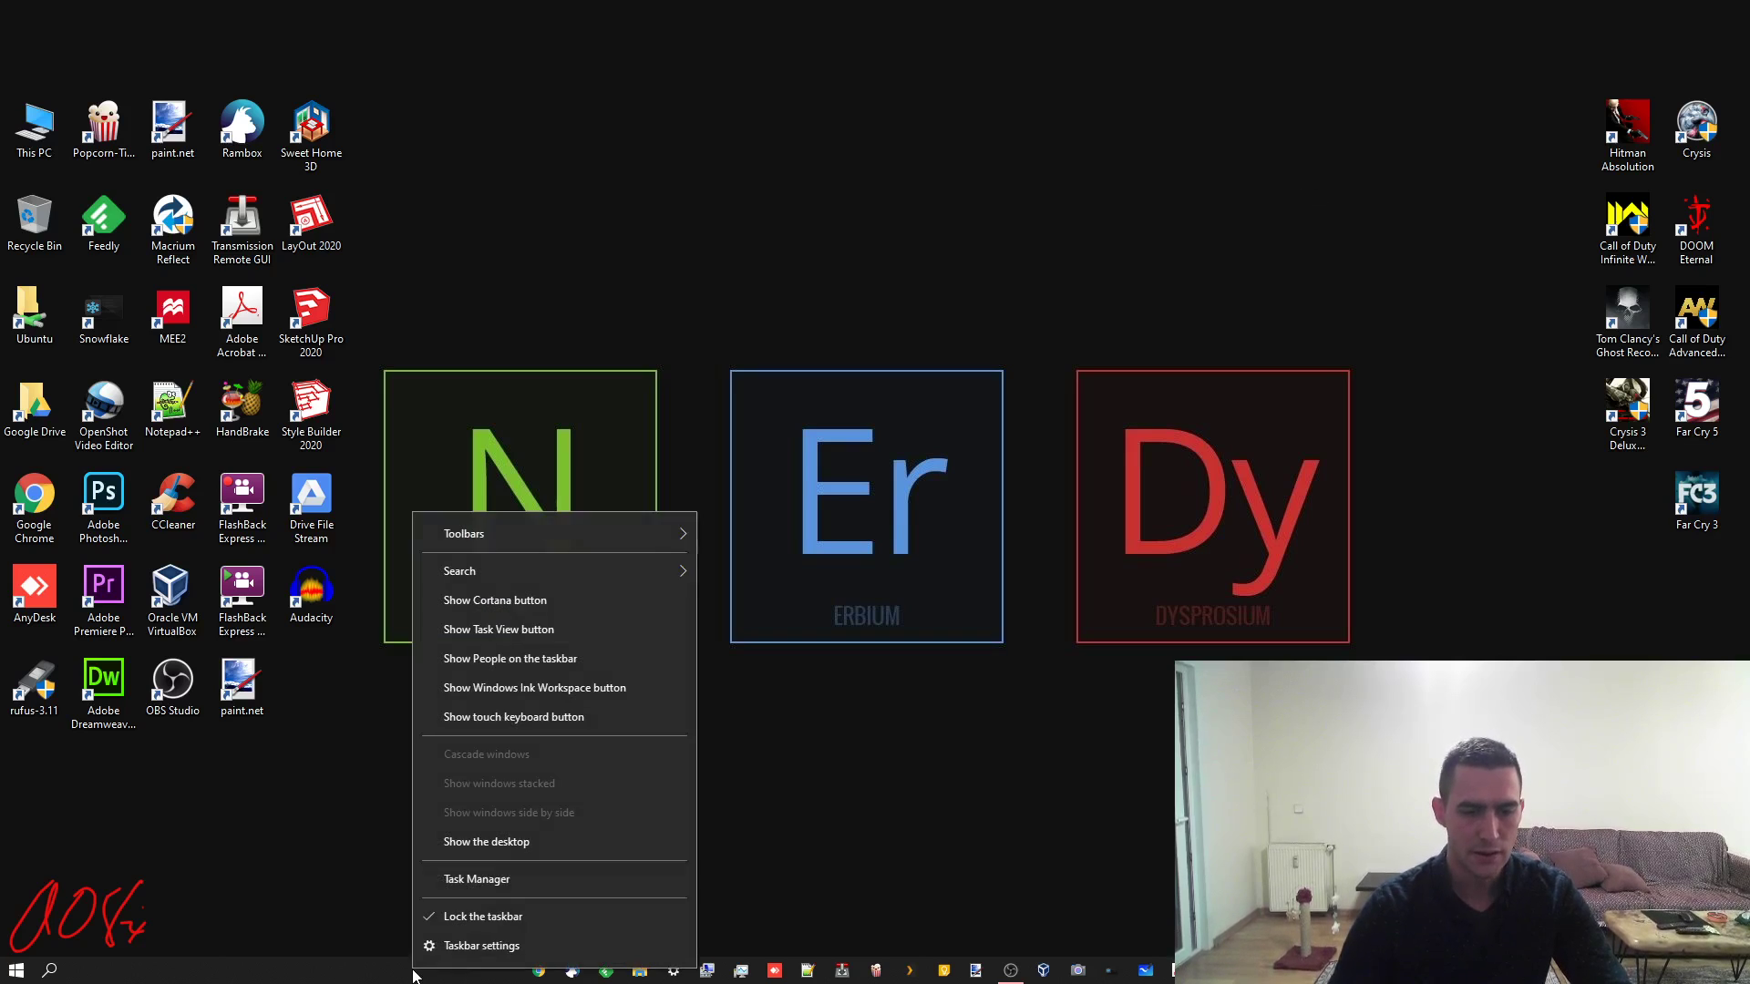
left_click(338, 884)
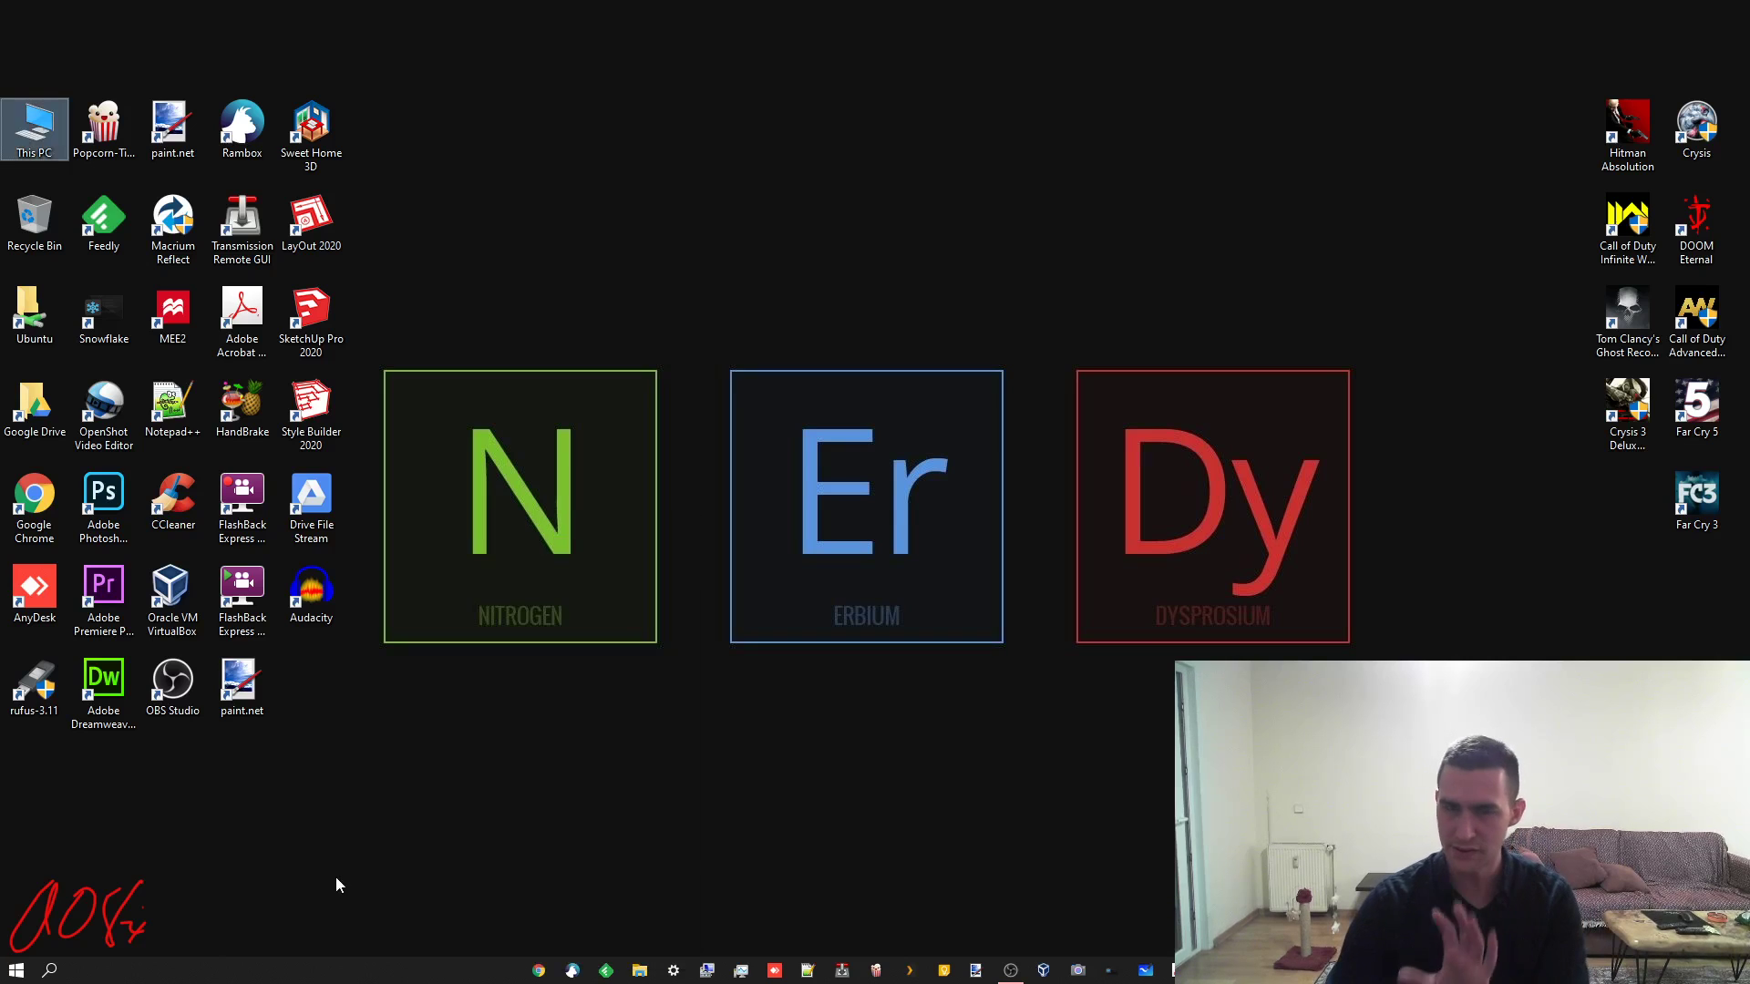
key("super")
key("super")
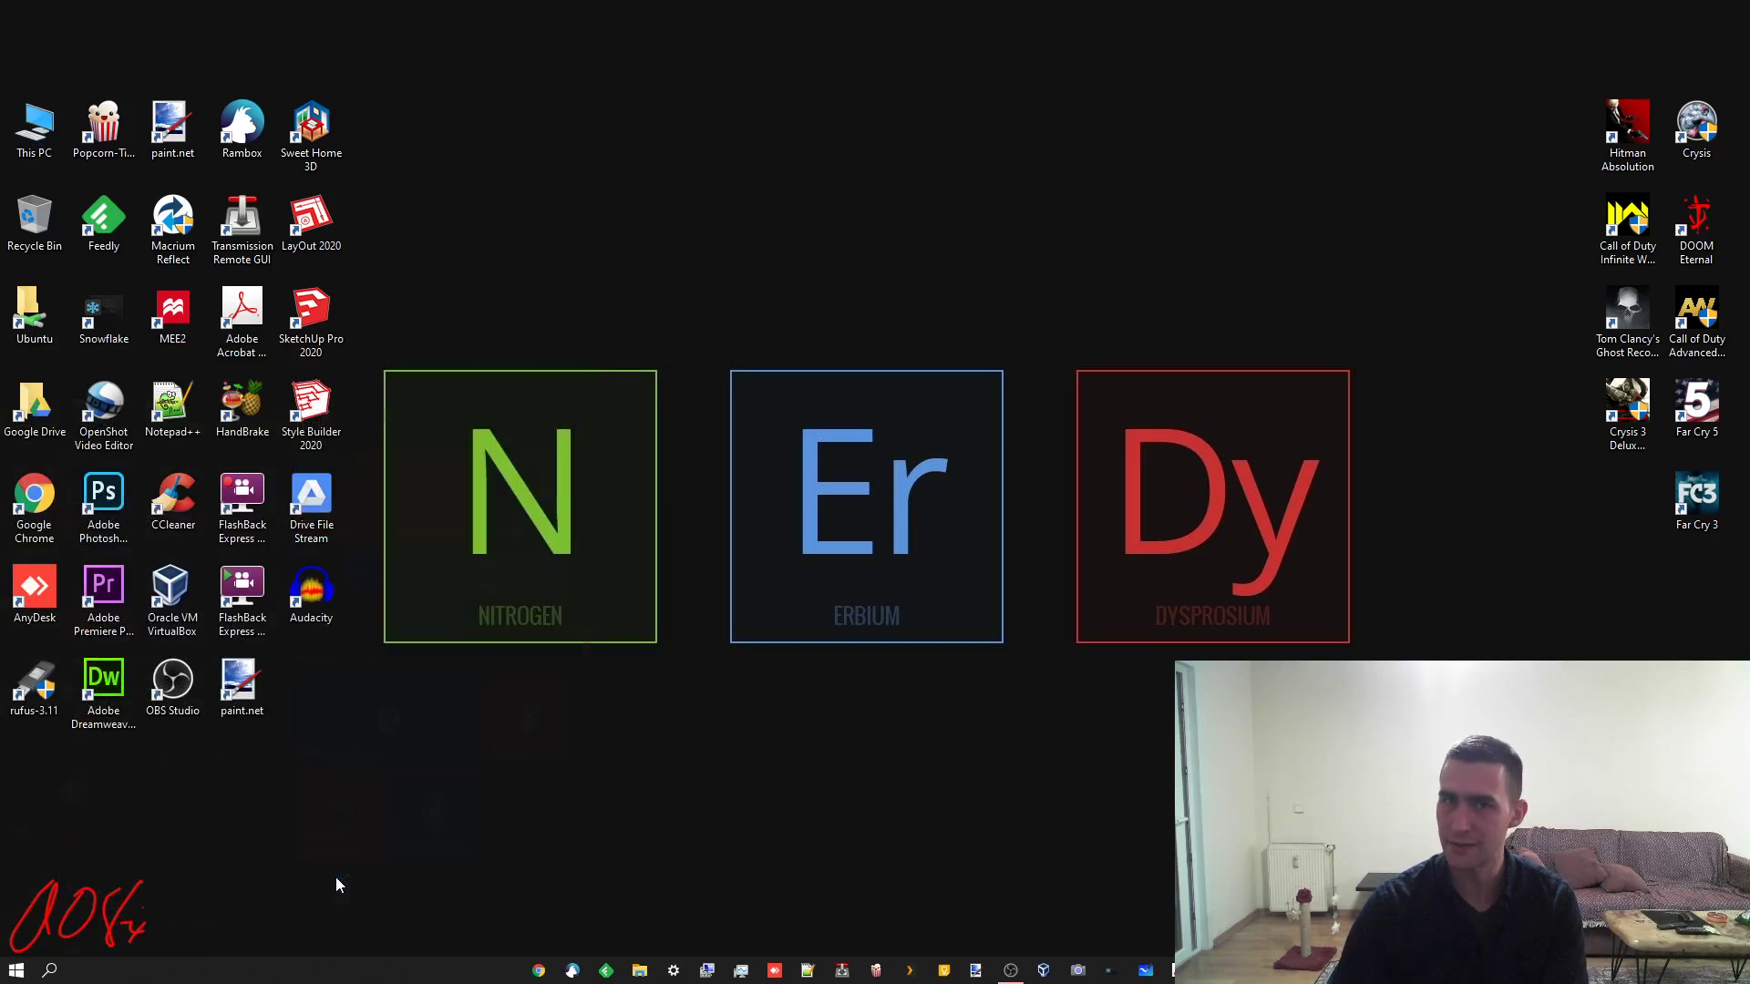
key("super")
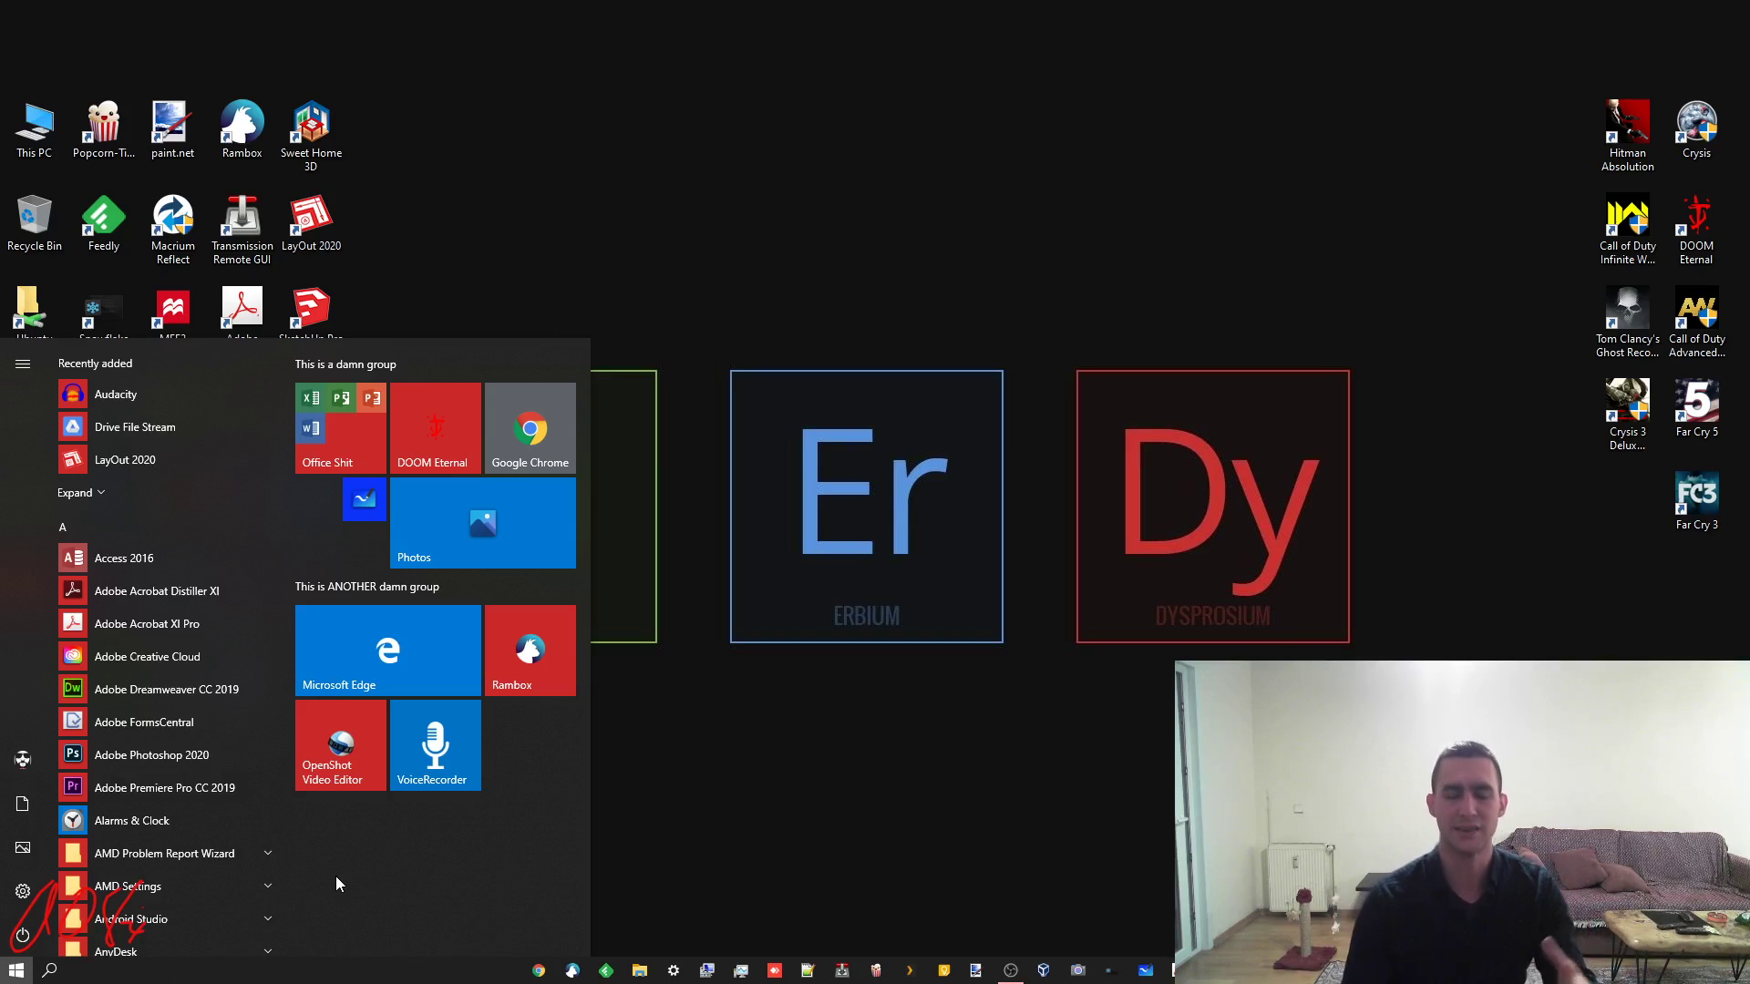
left_click(811, 762)
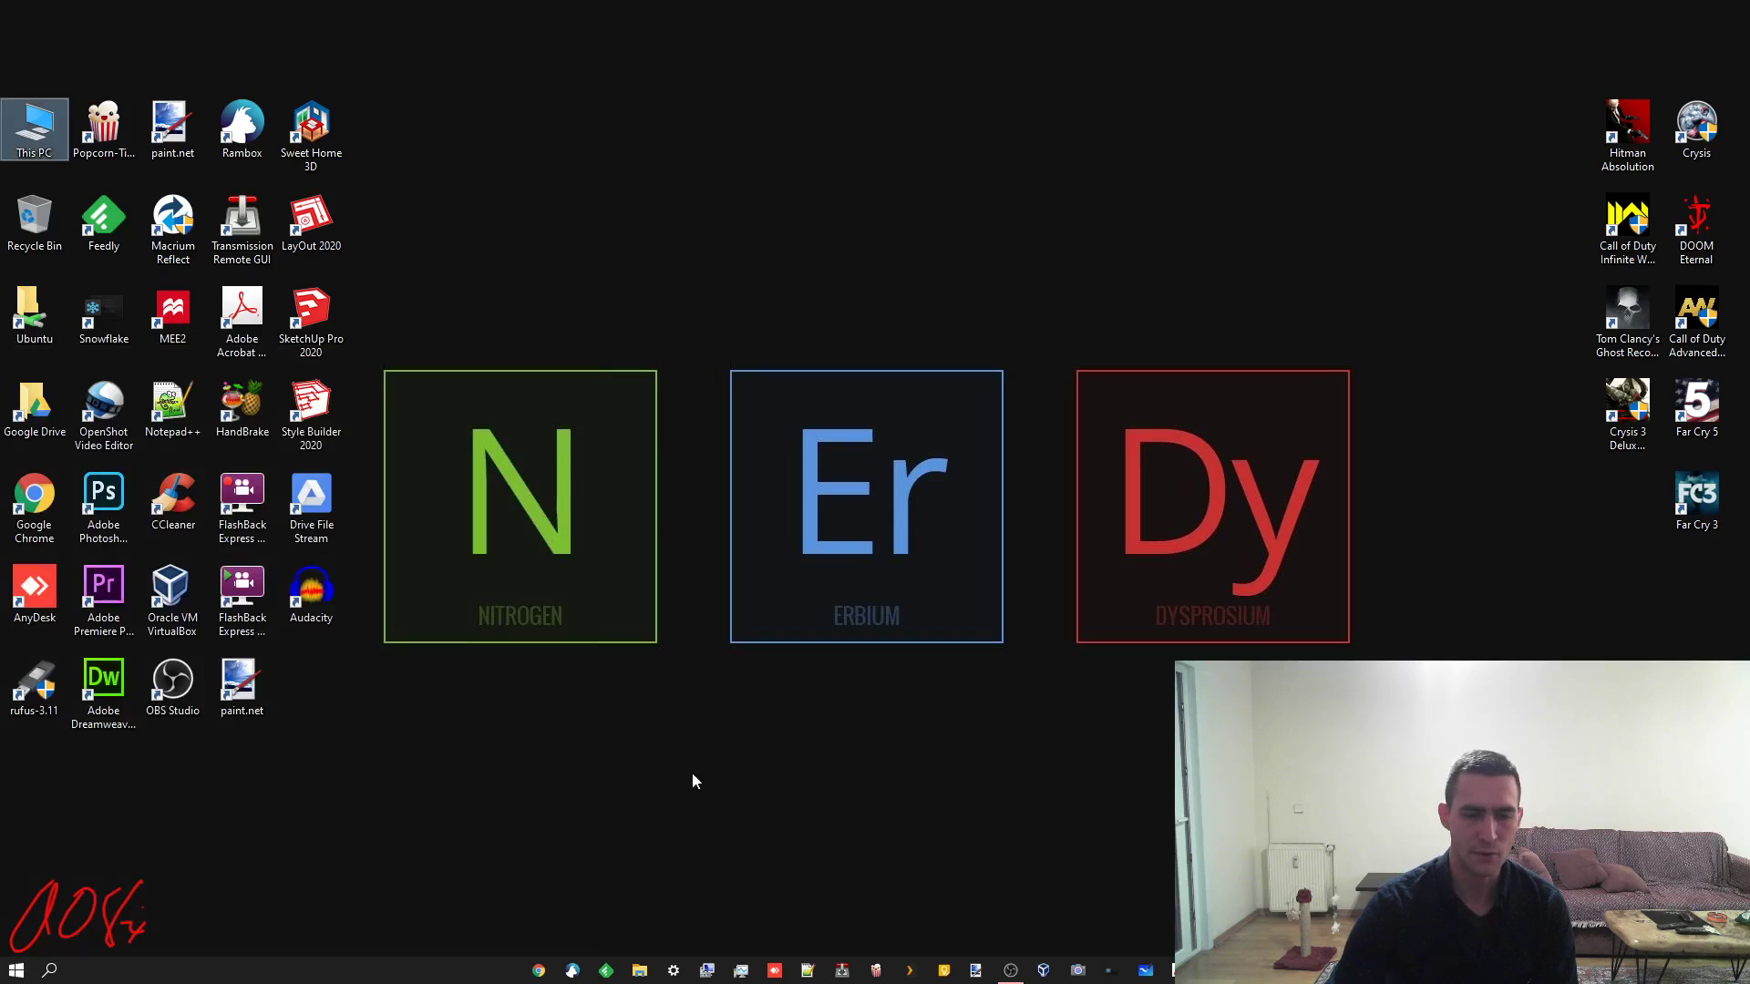
Open the taskbar settings and compare the Start and Taskbar personalization pages
right_click(428, 976)
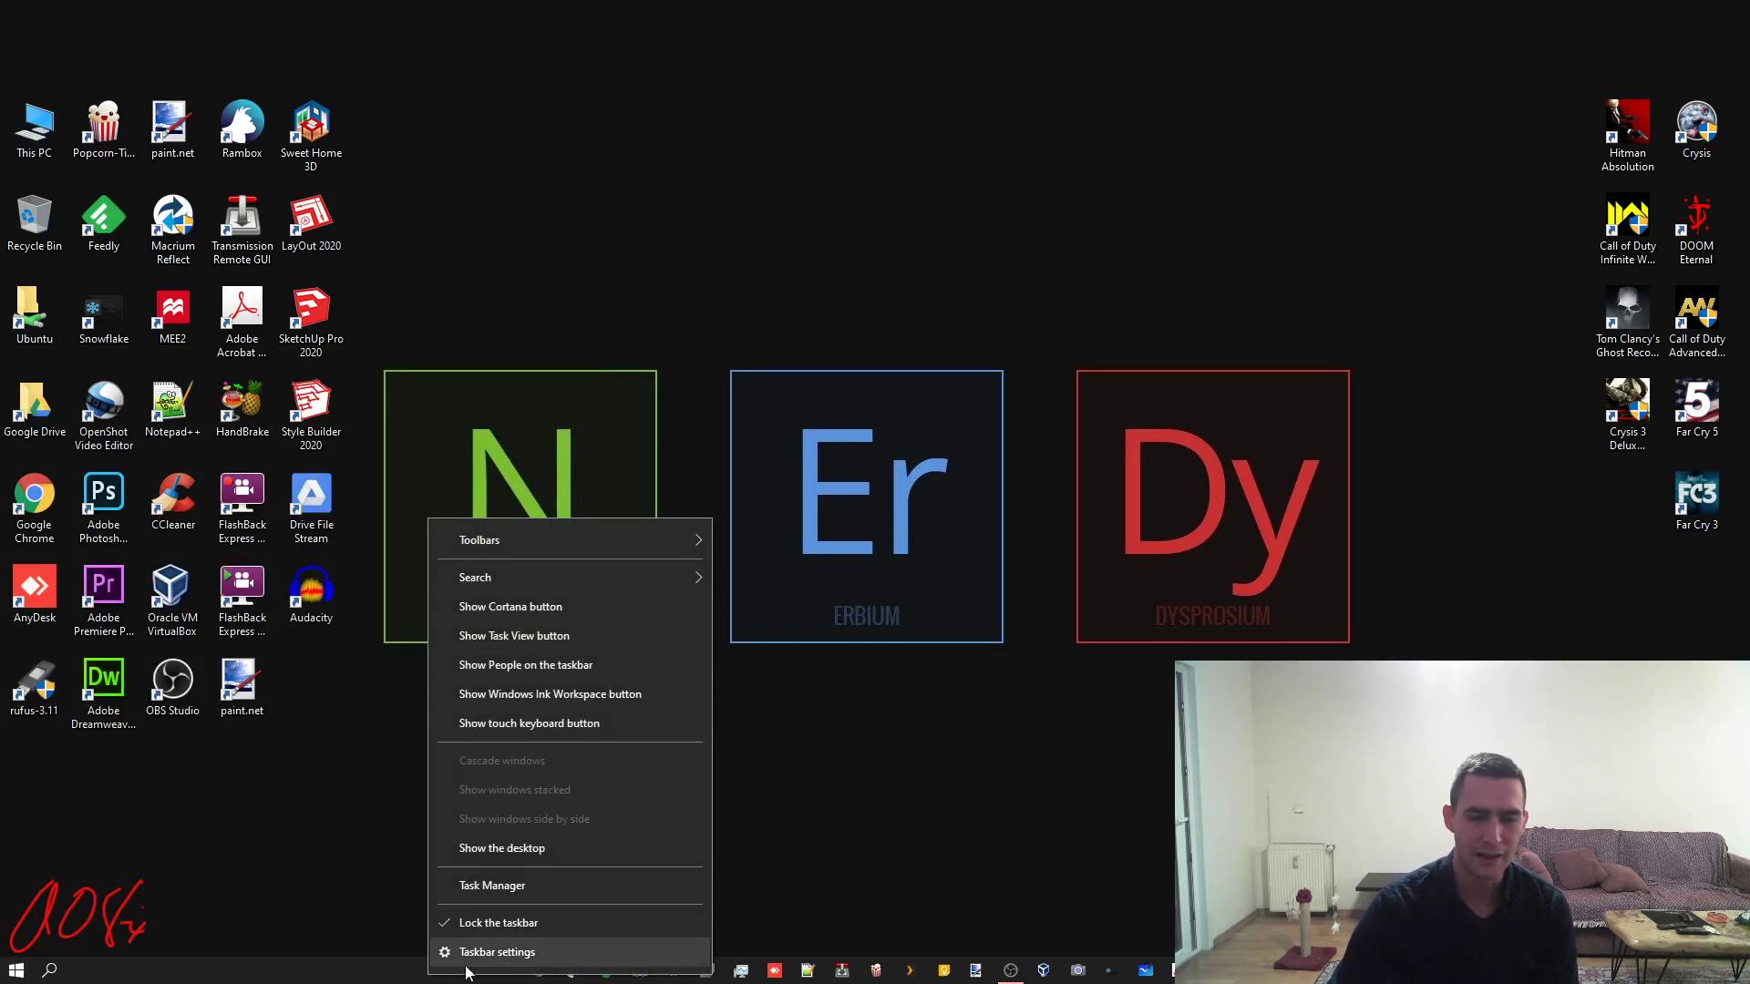
left_click(491, 952)
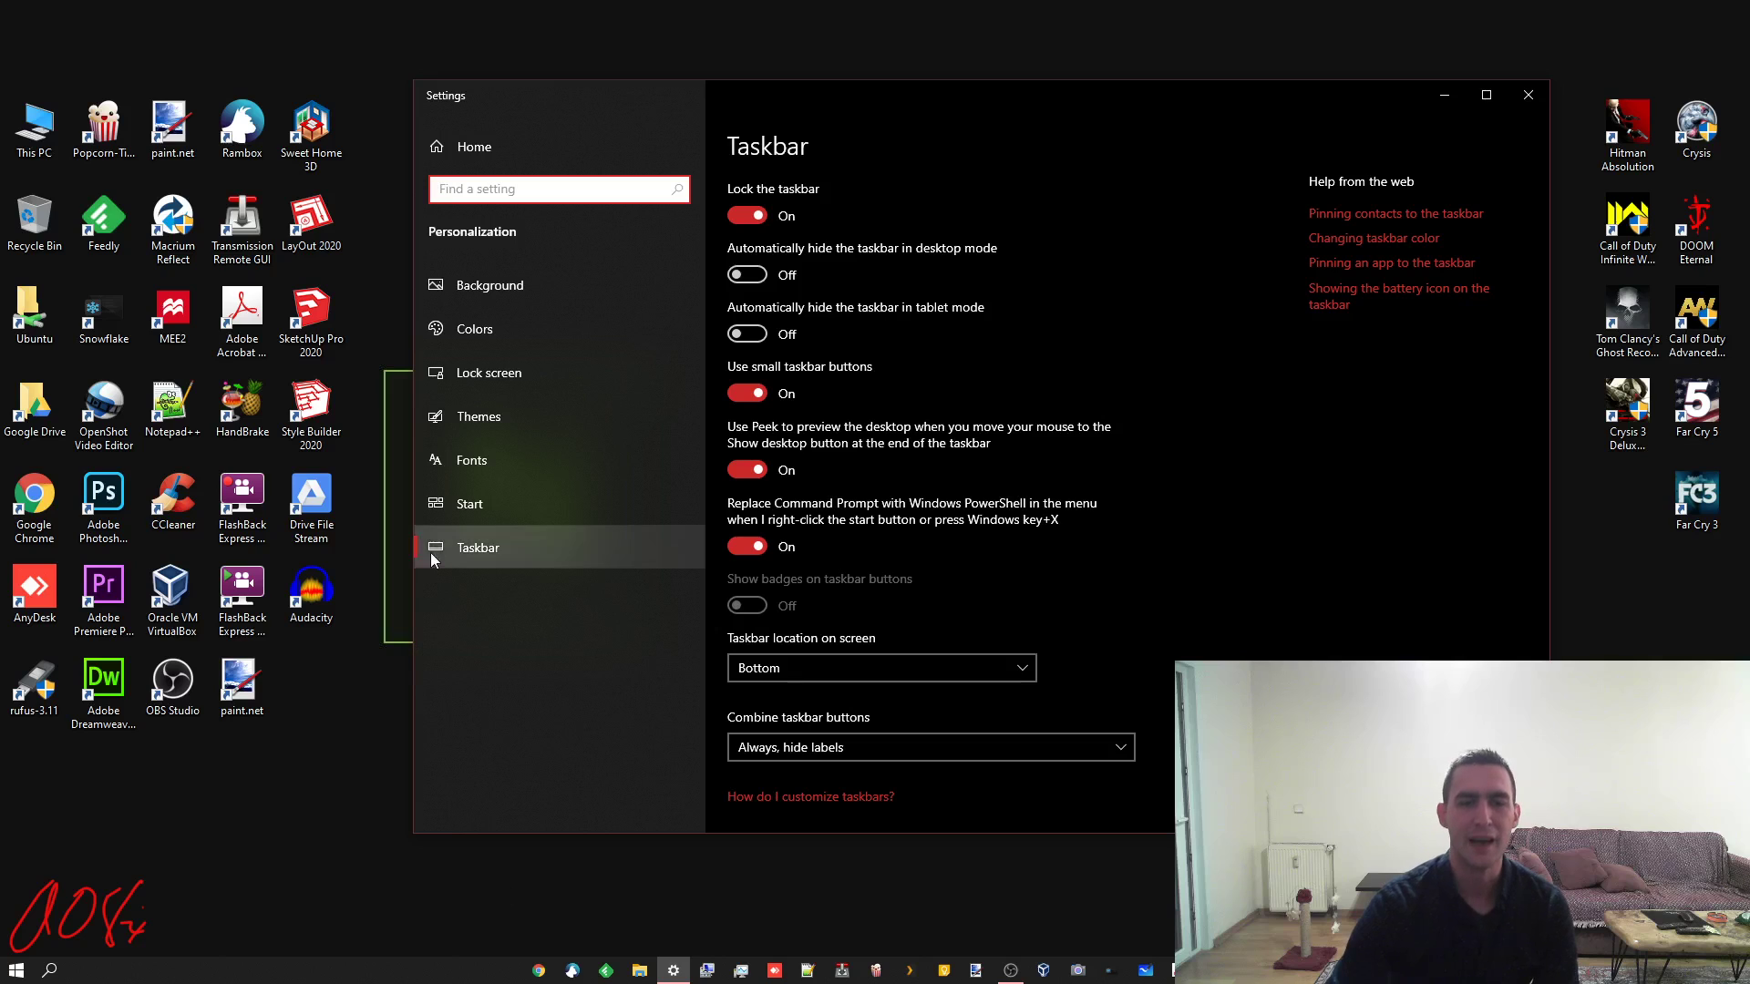
left_click(464, 509)
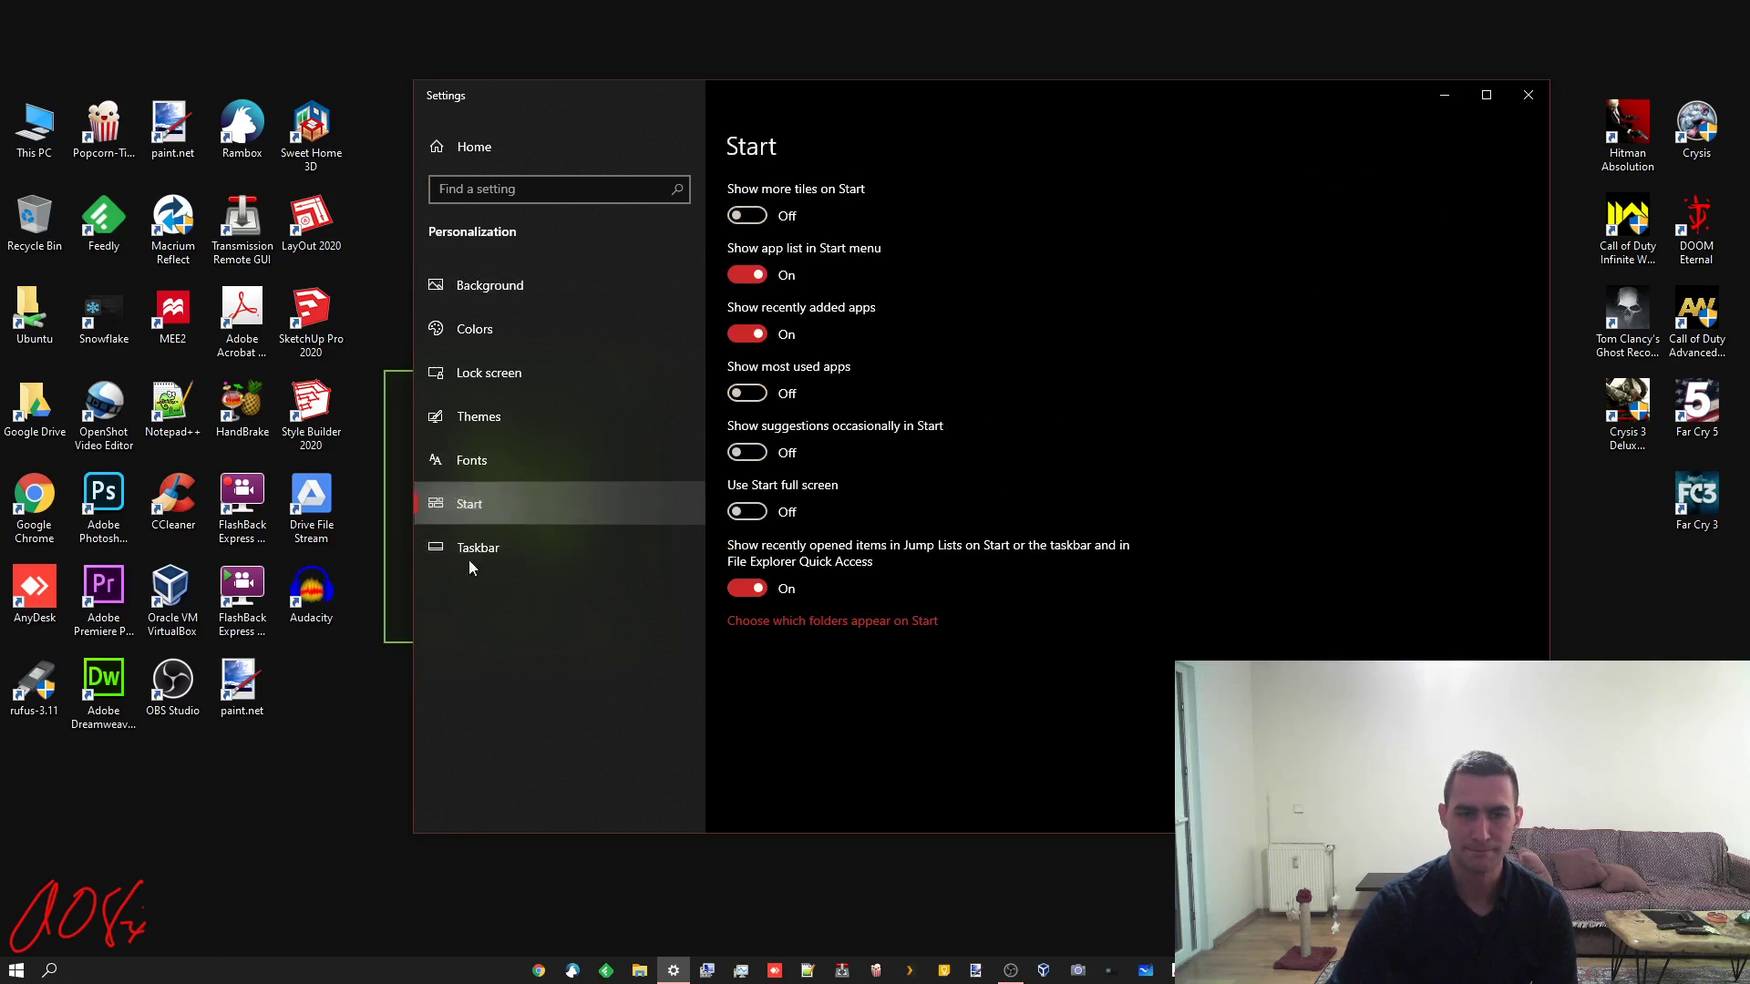
left_click(485, 545)
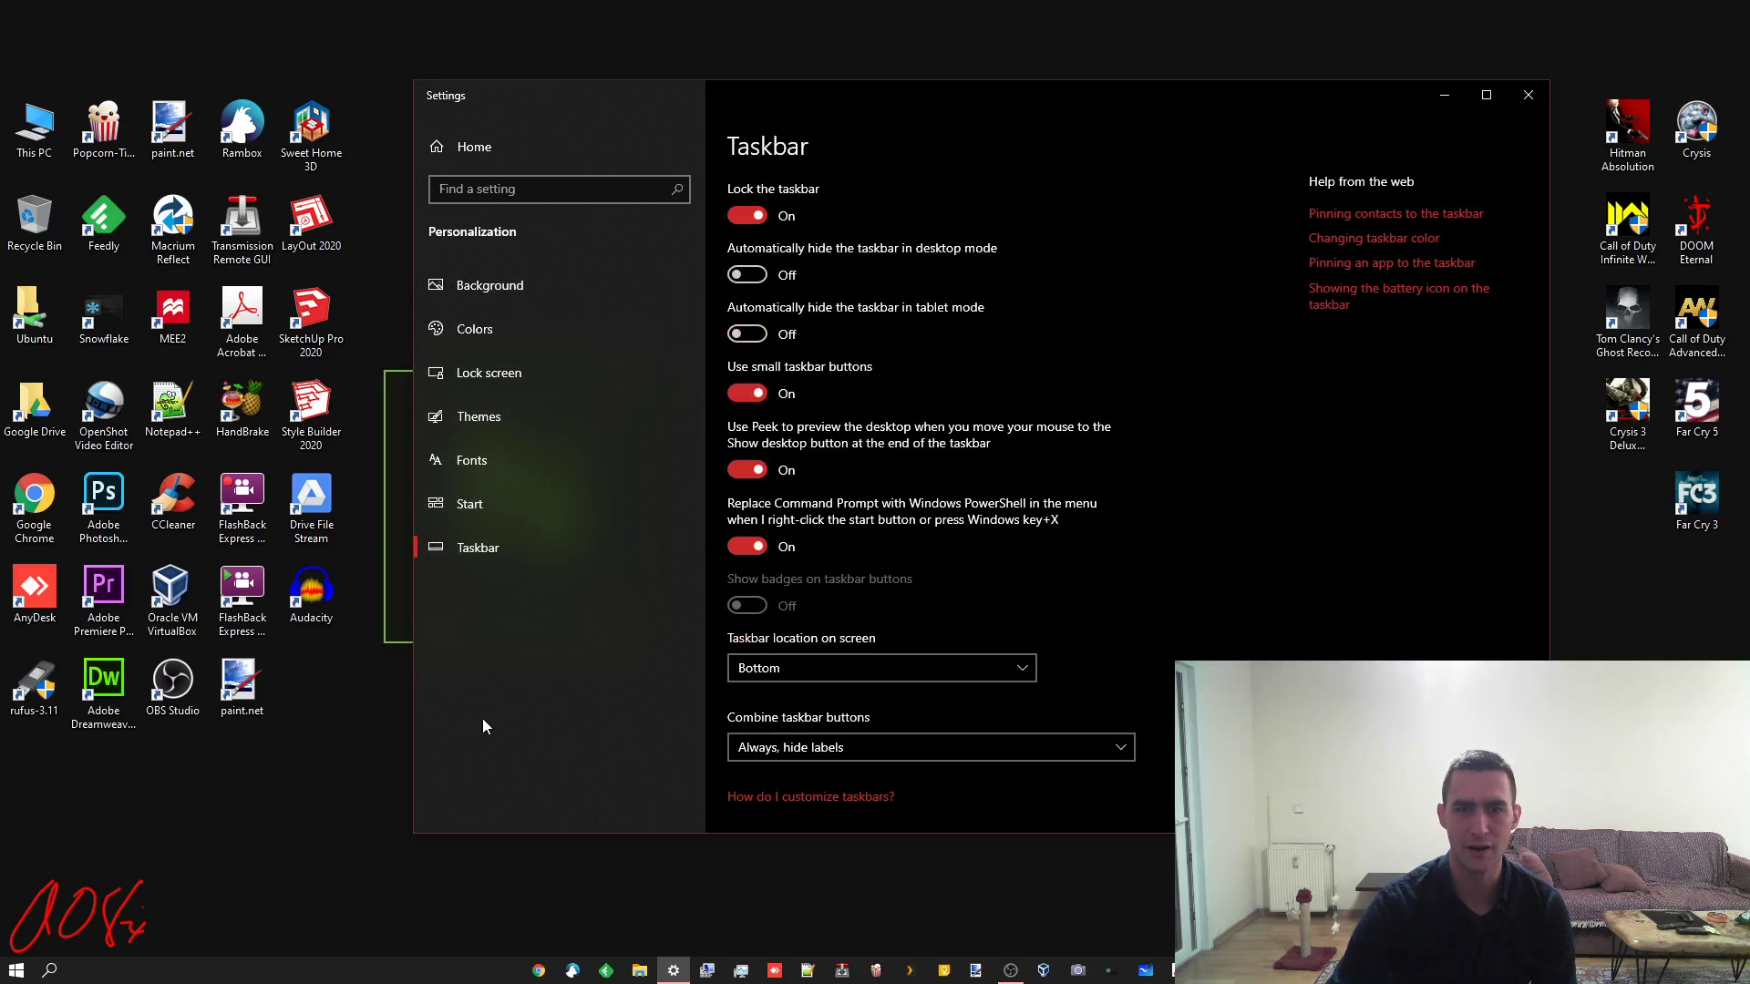
Look through the Background, Colors, Lock screen and Themes personalization pages and examine the available background types
left_click(476, 288)
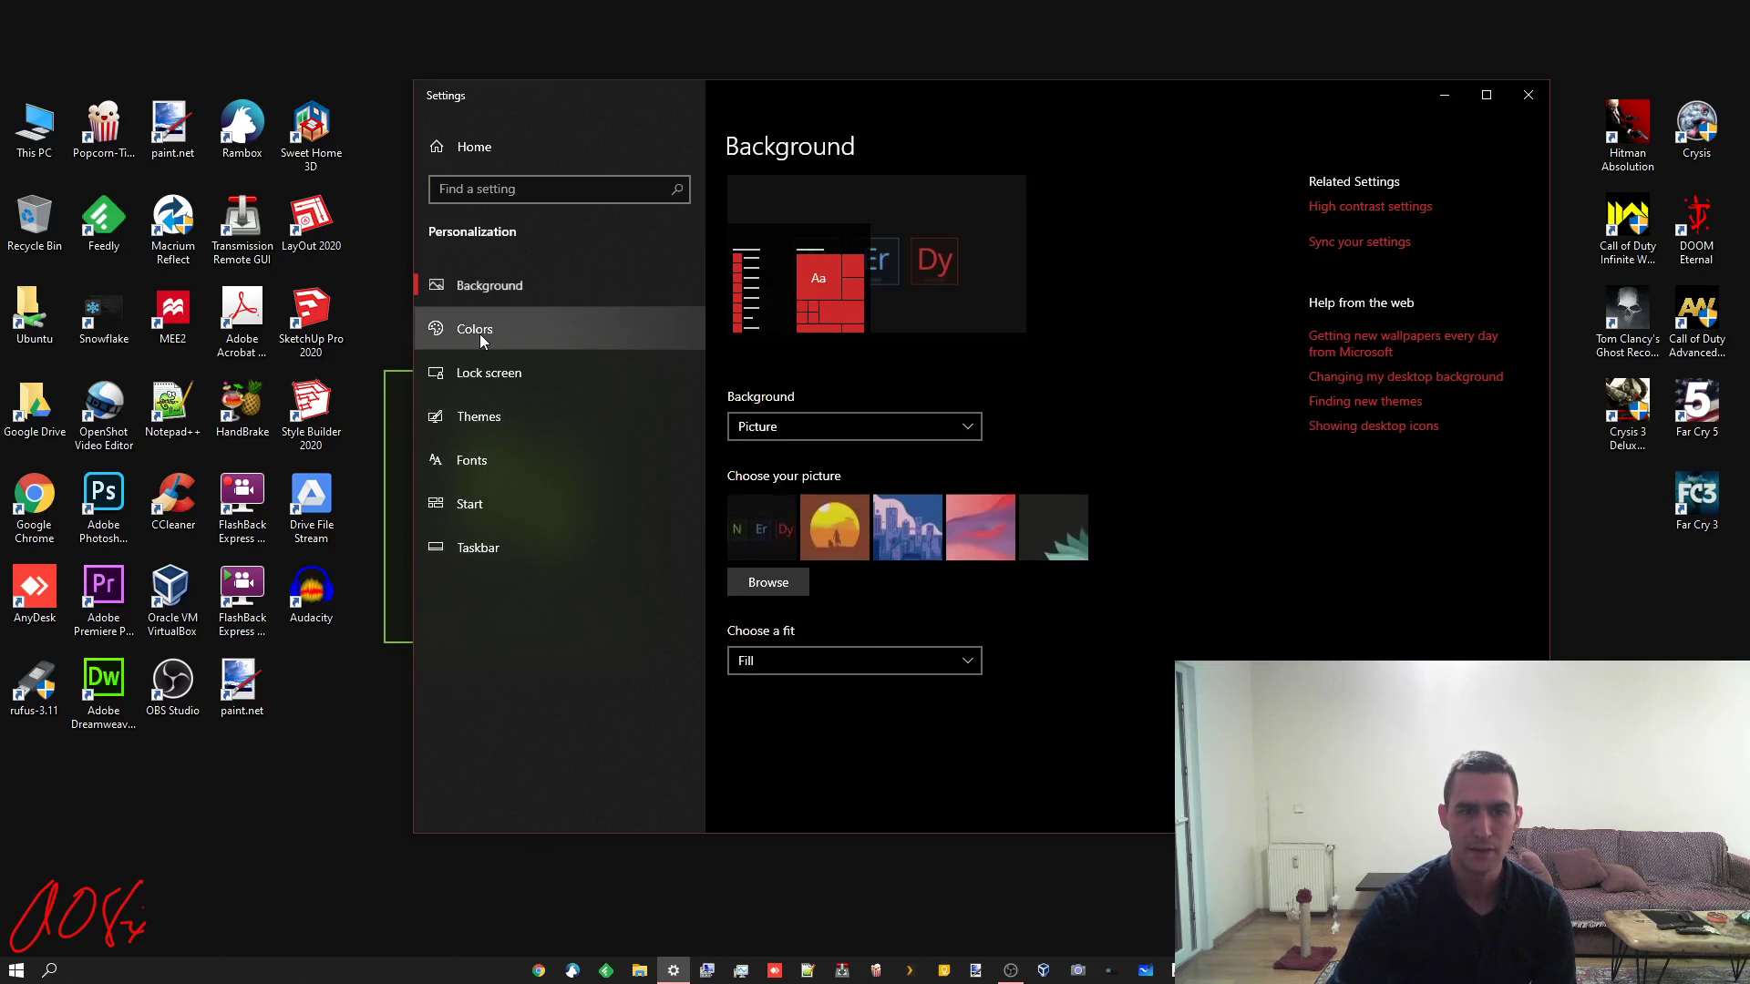
left_click(479, 339)
left_click(483, 373)
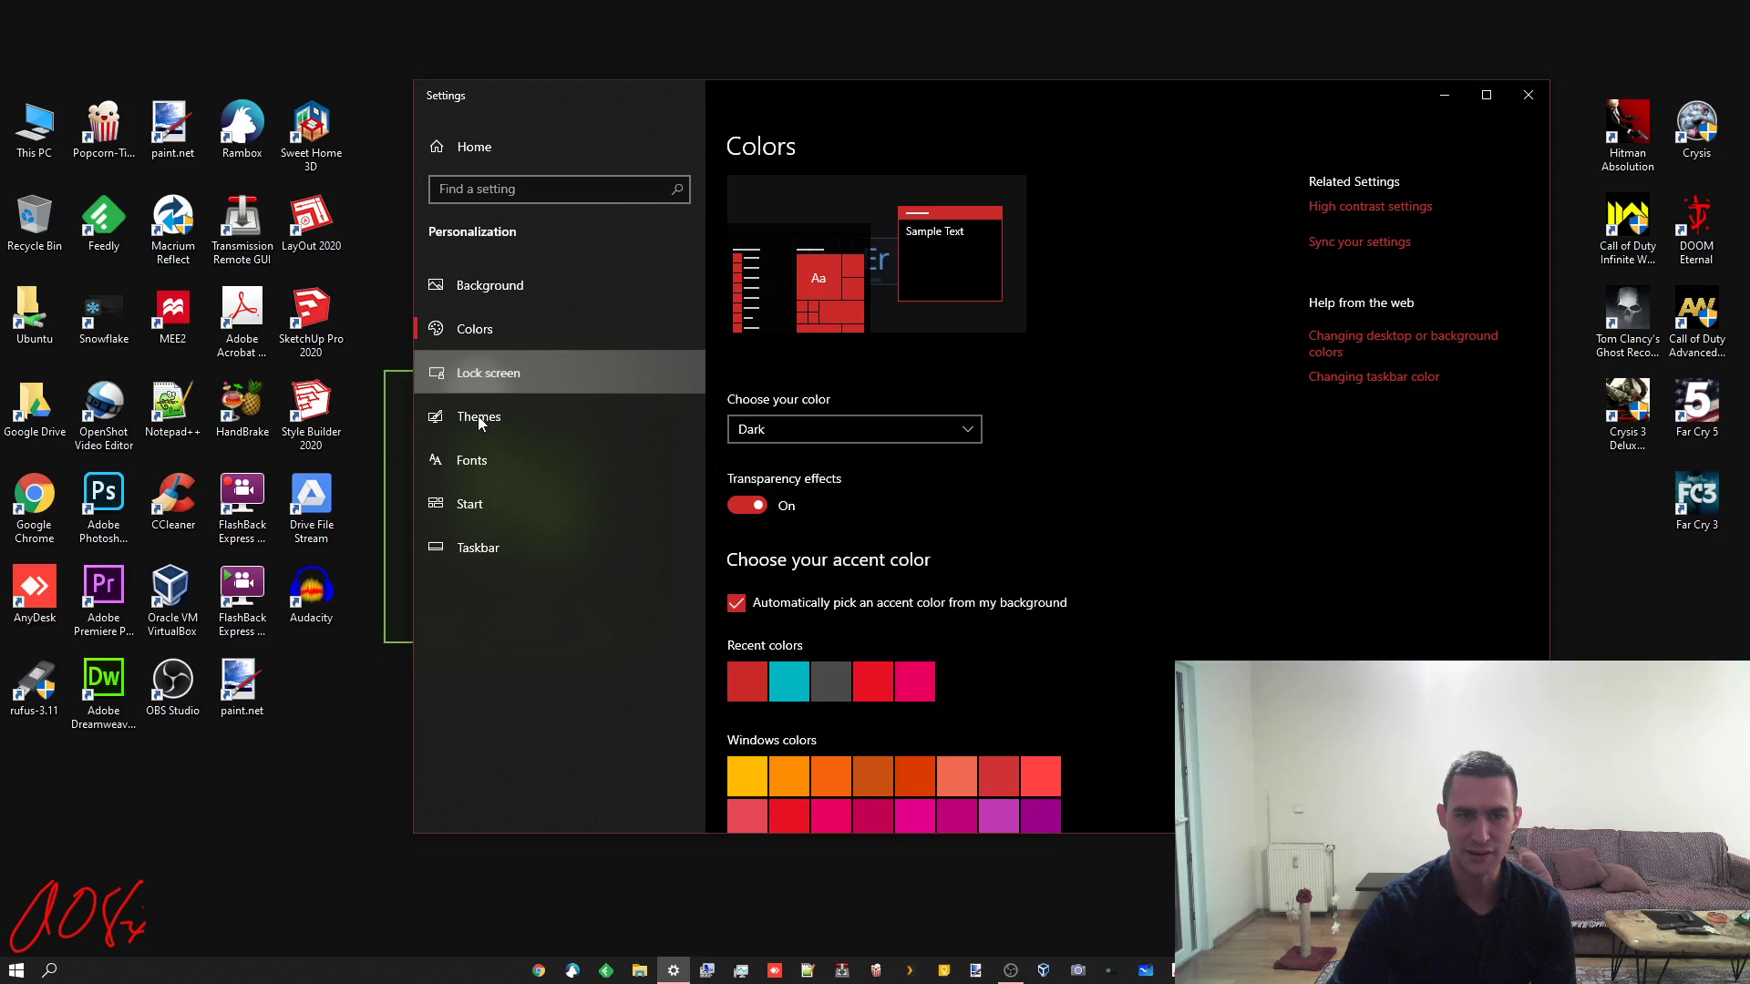
left_click(483, 419)
left_click(484, 290)
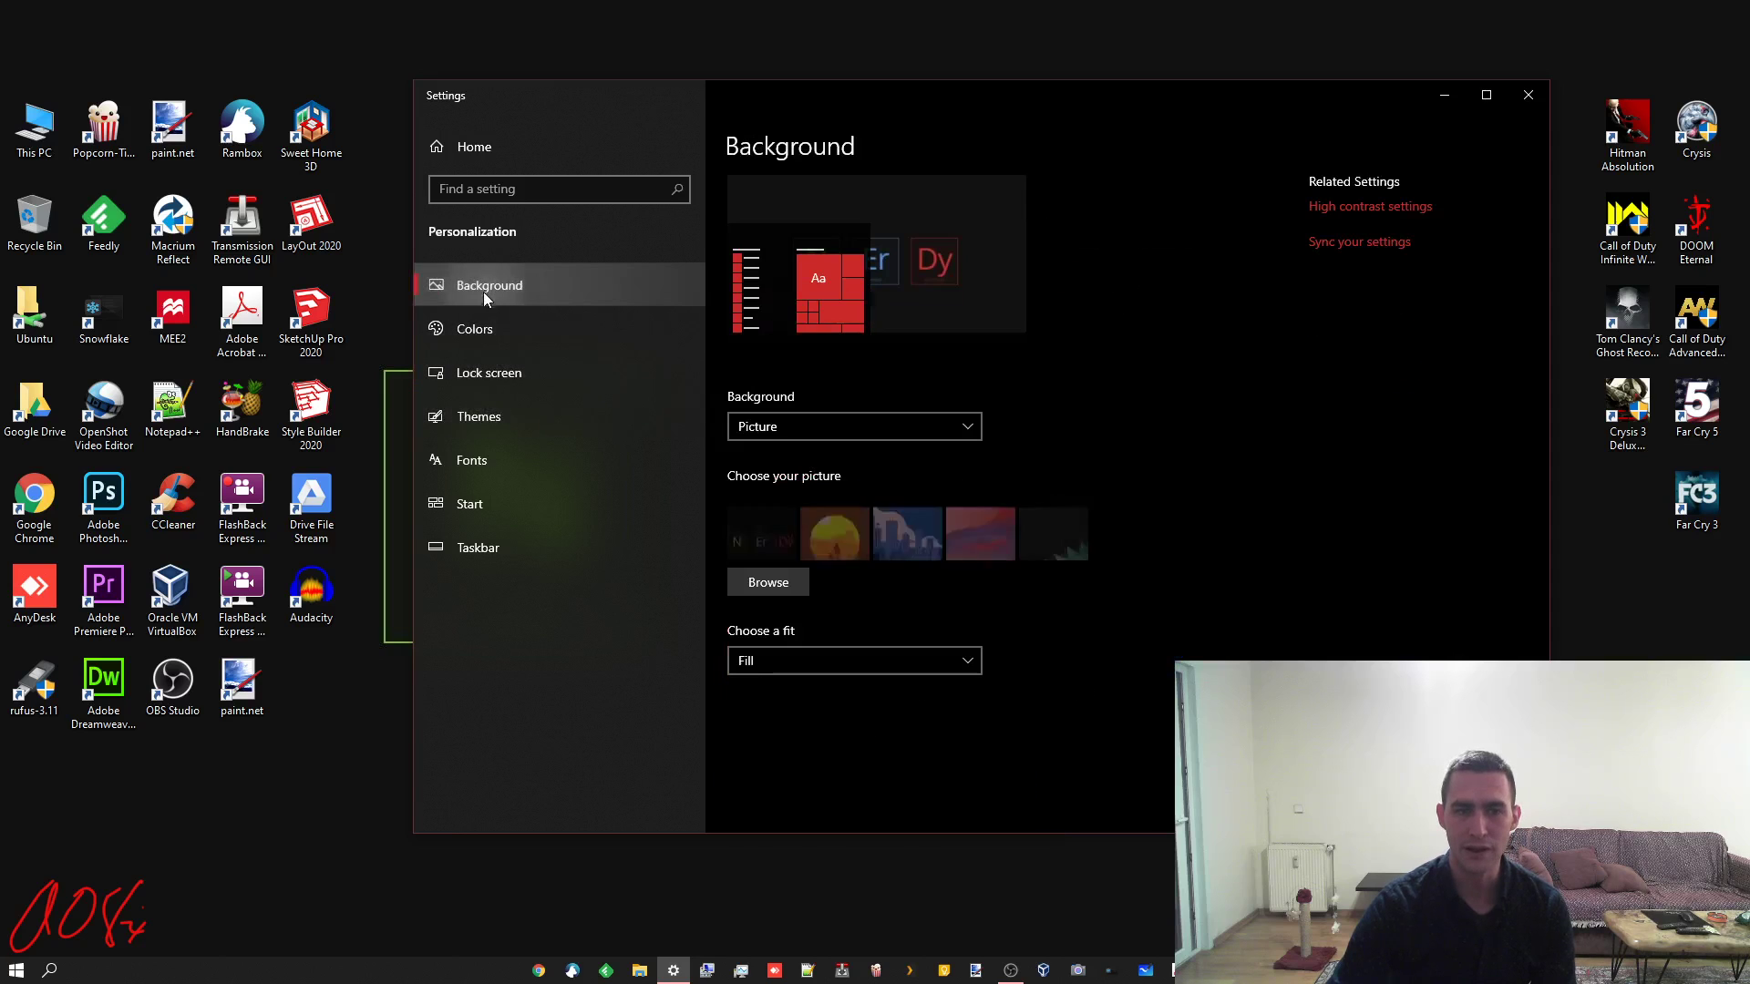
left_click(965, 425)
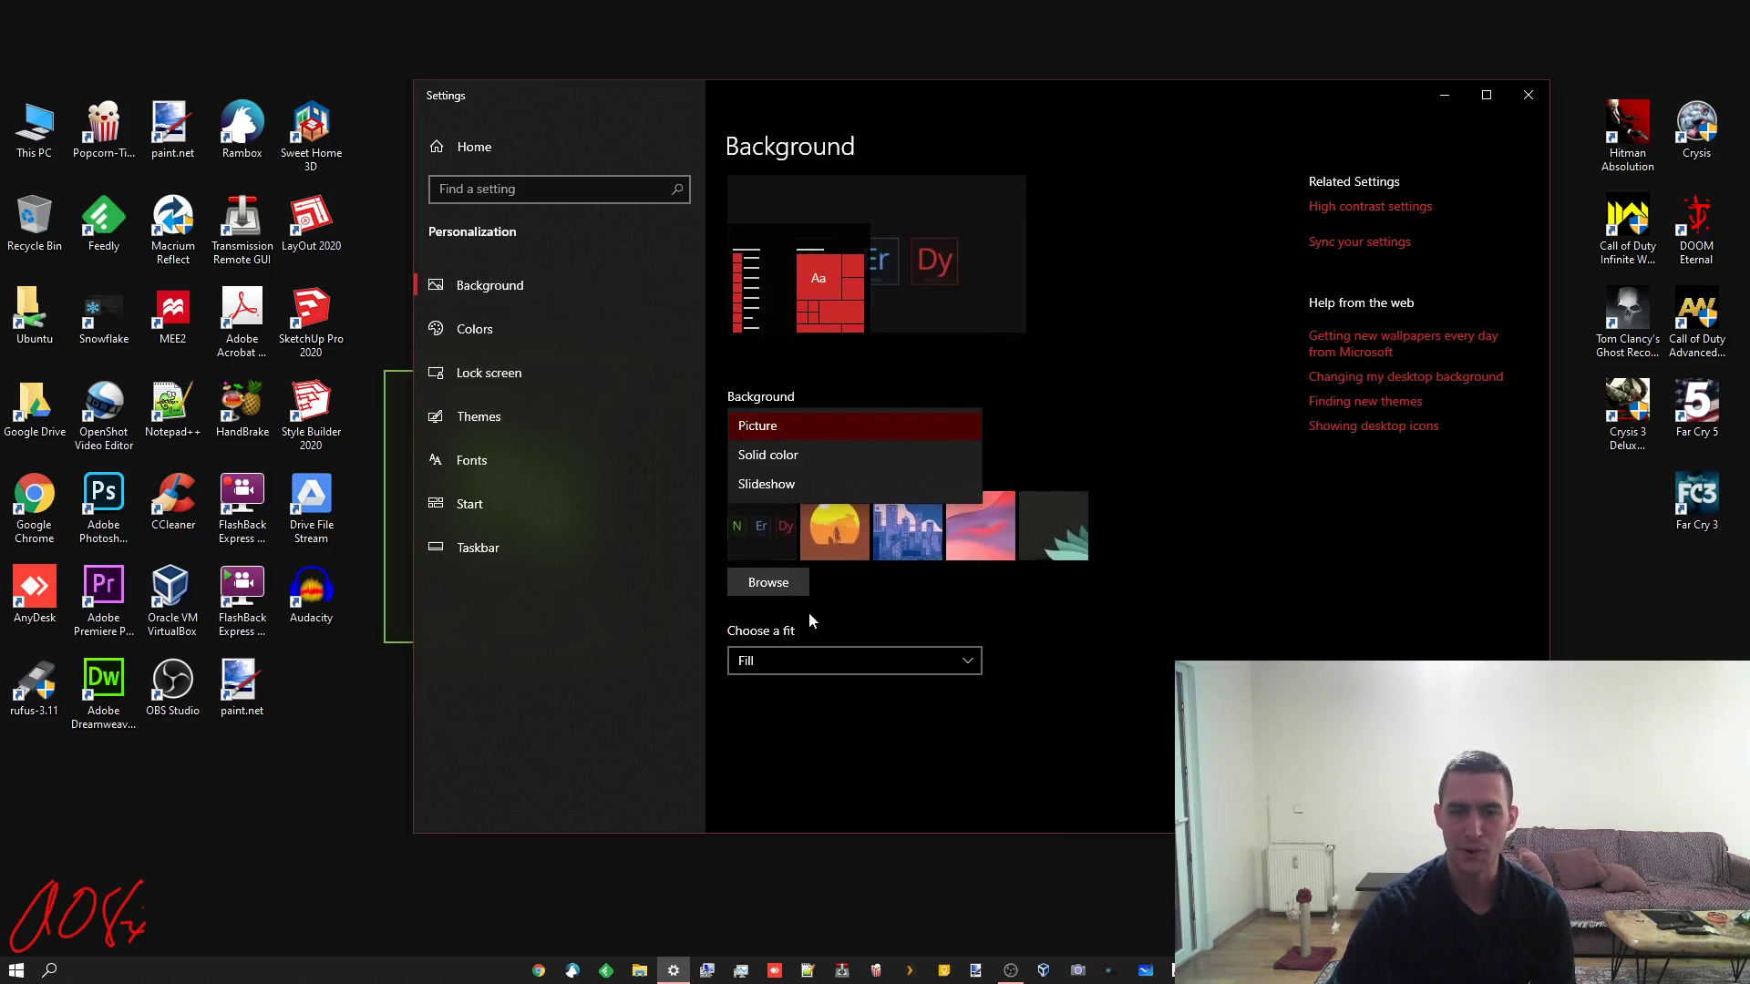
left_click(319, 823)
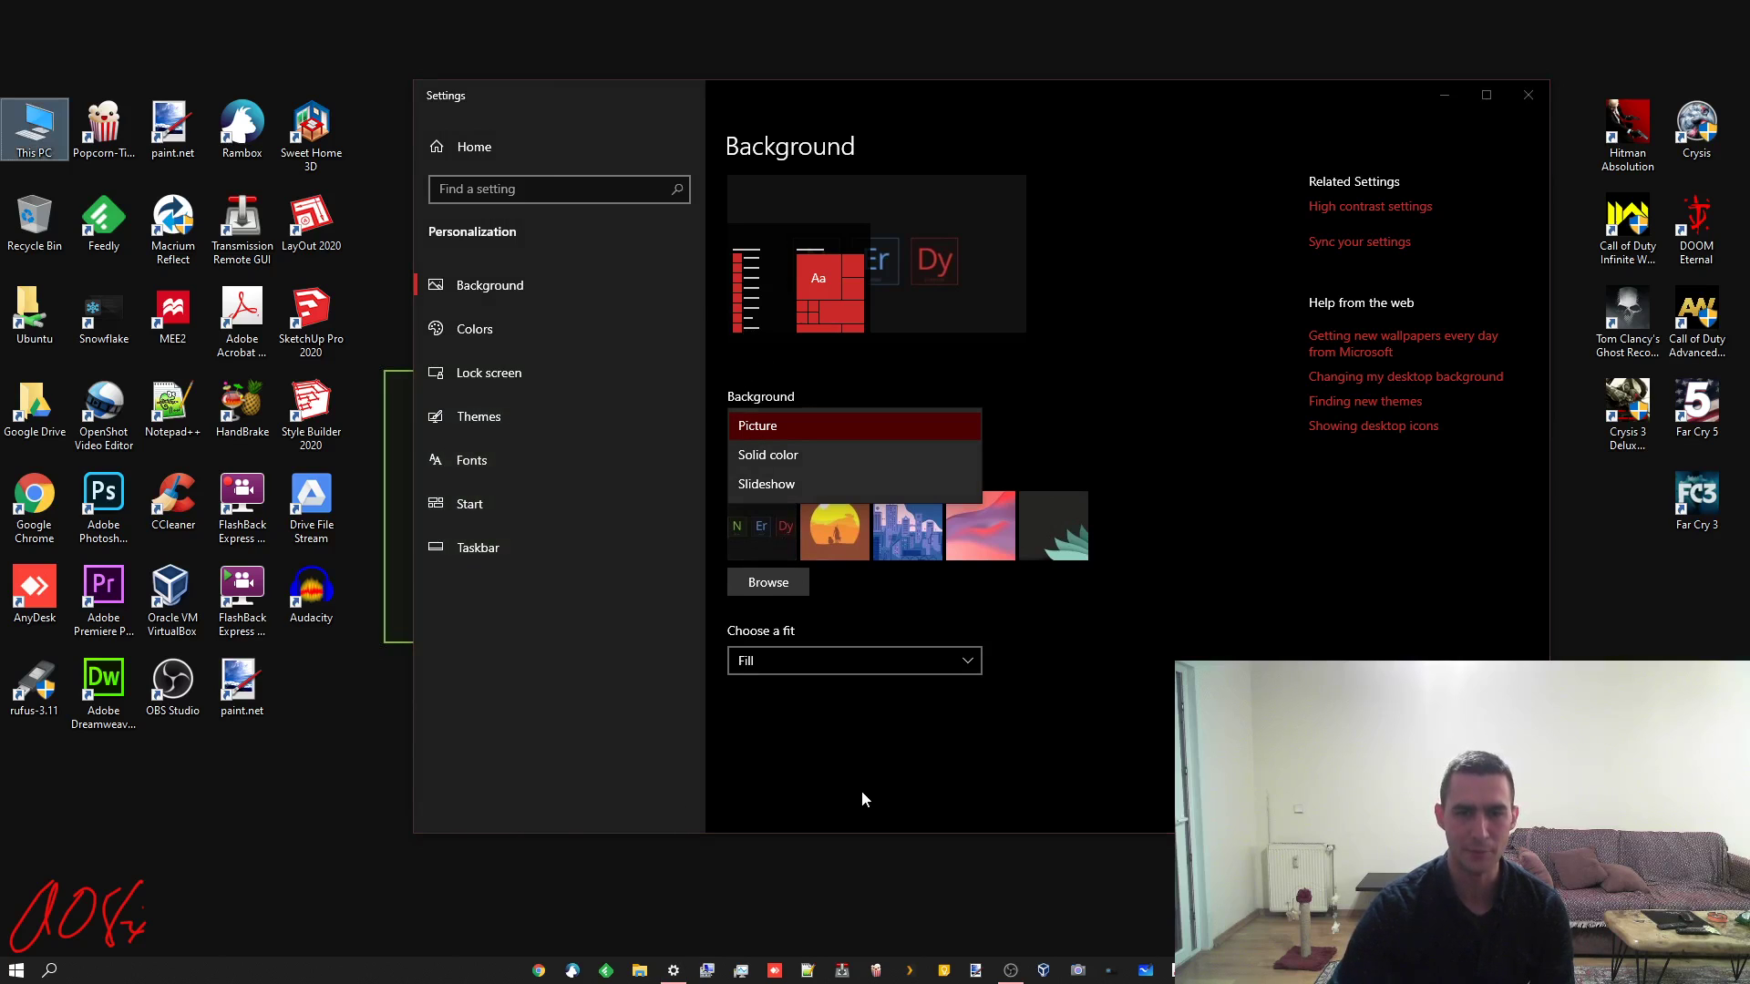
left_click(869, 814)
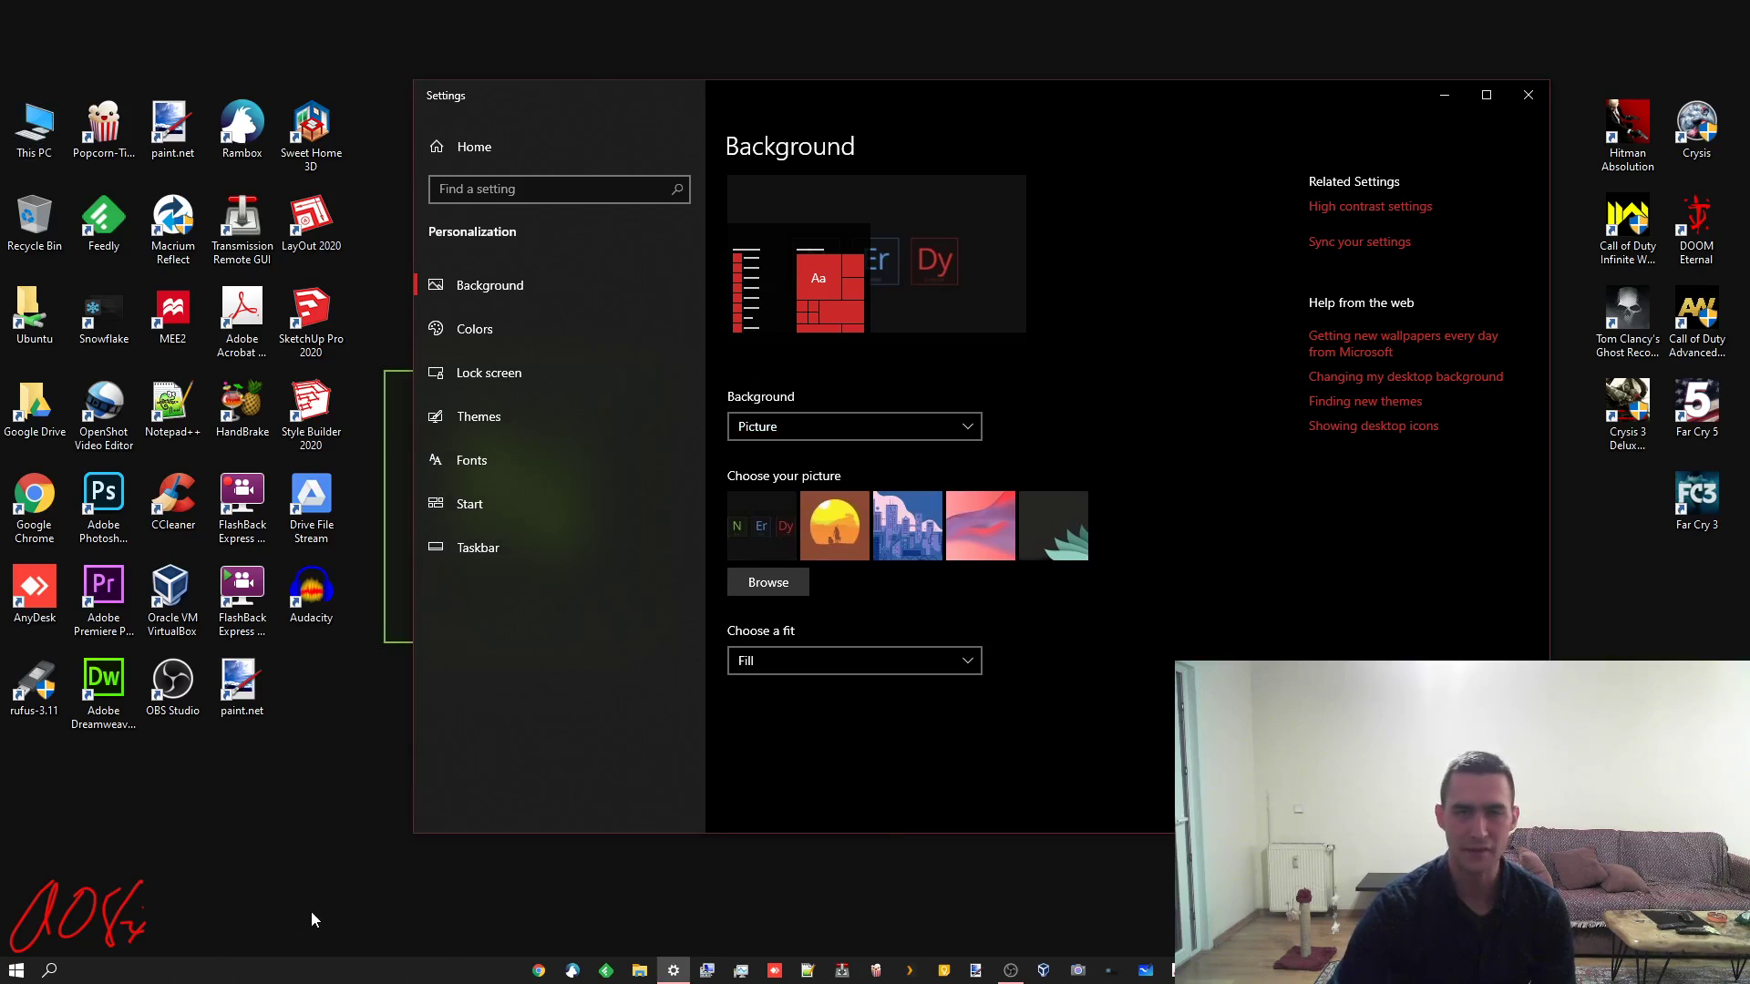
Browse the wallpaper images in the Wallpapers SSs Logins folder under Pictures, and close File Explorer
left_click(640, 971)
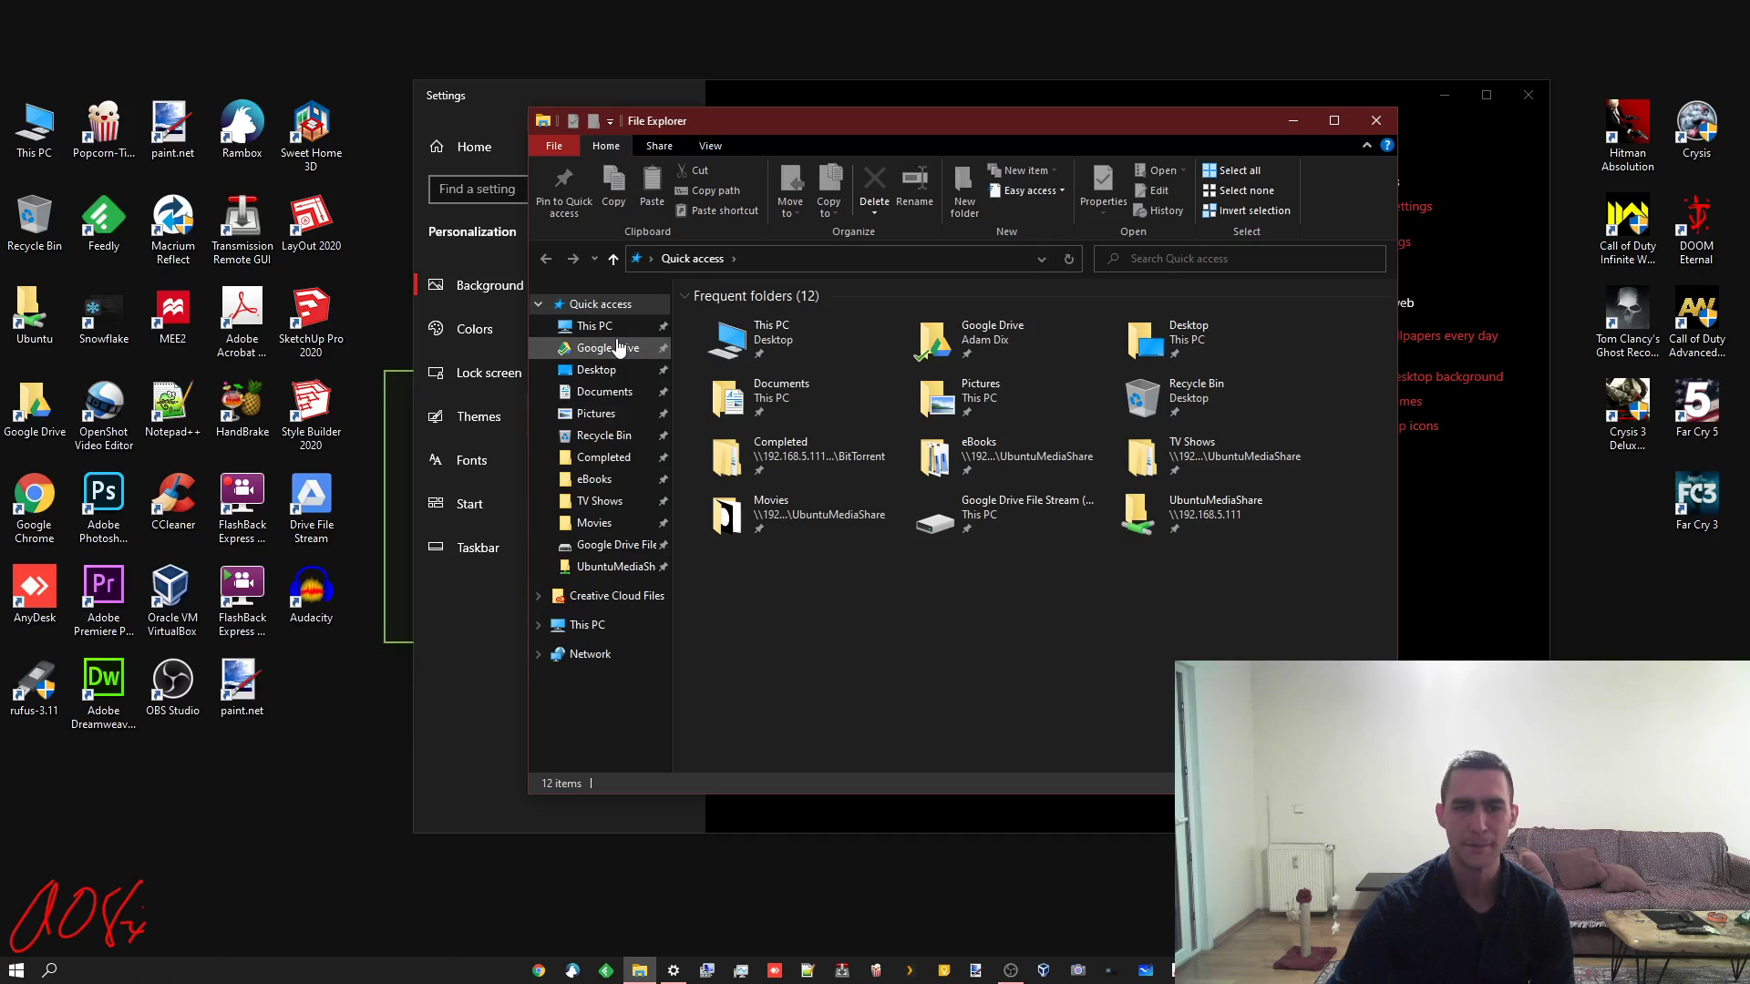
double_click(981, 393)
double_click(847, 469)
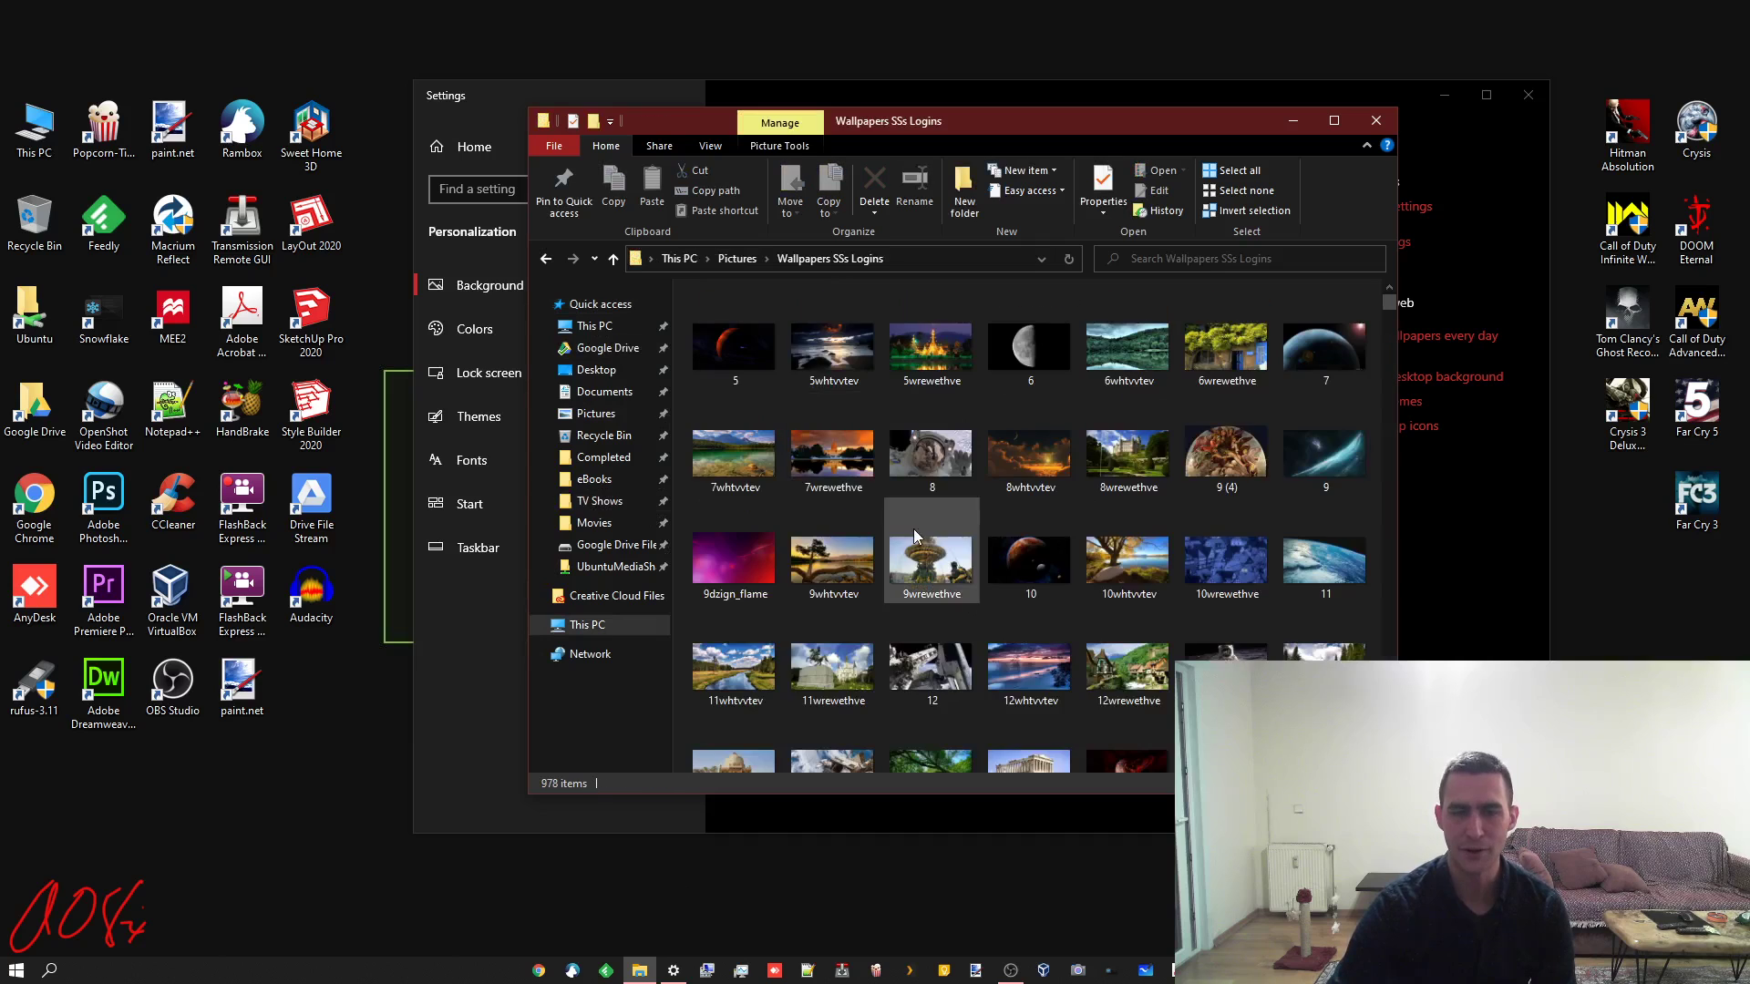
scroll(1111, 547, "down", 5)
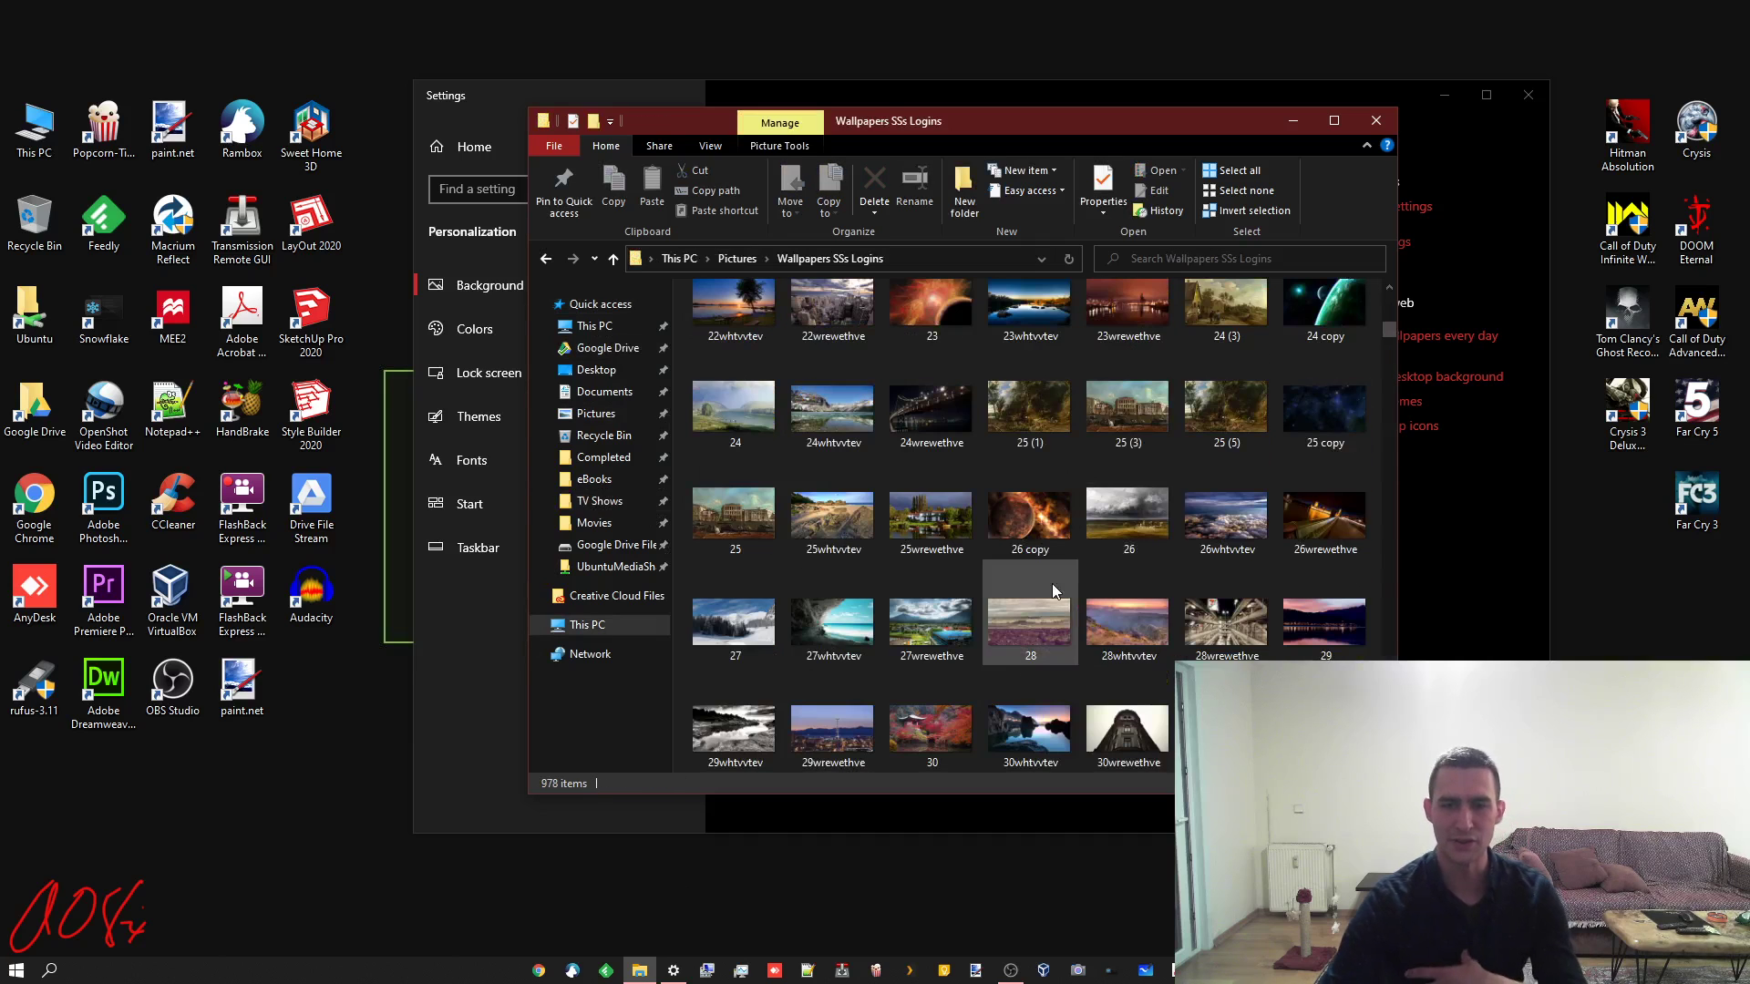
scroll(1050, 583, "down", 5)
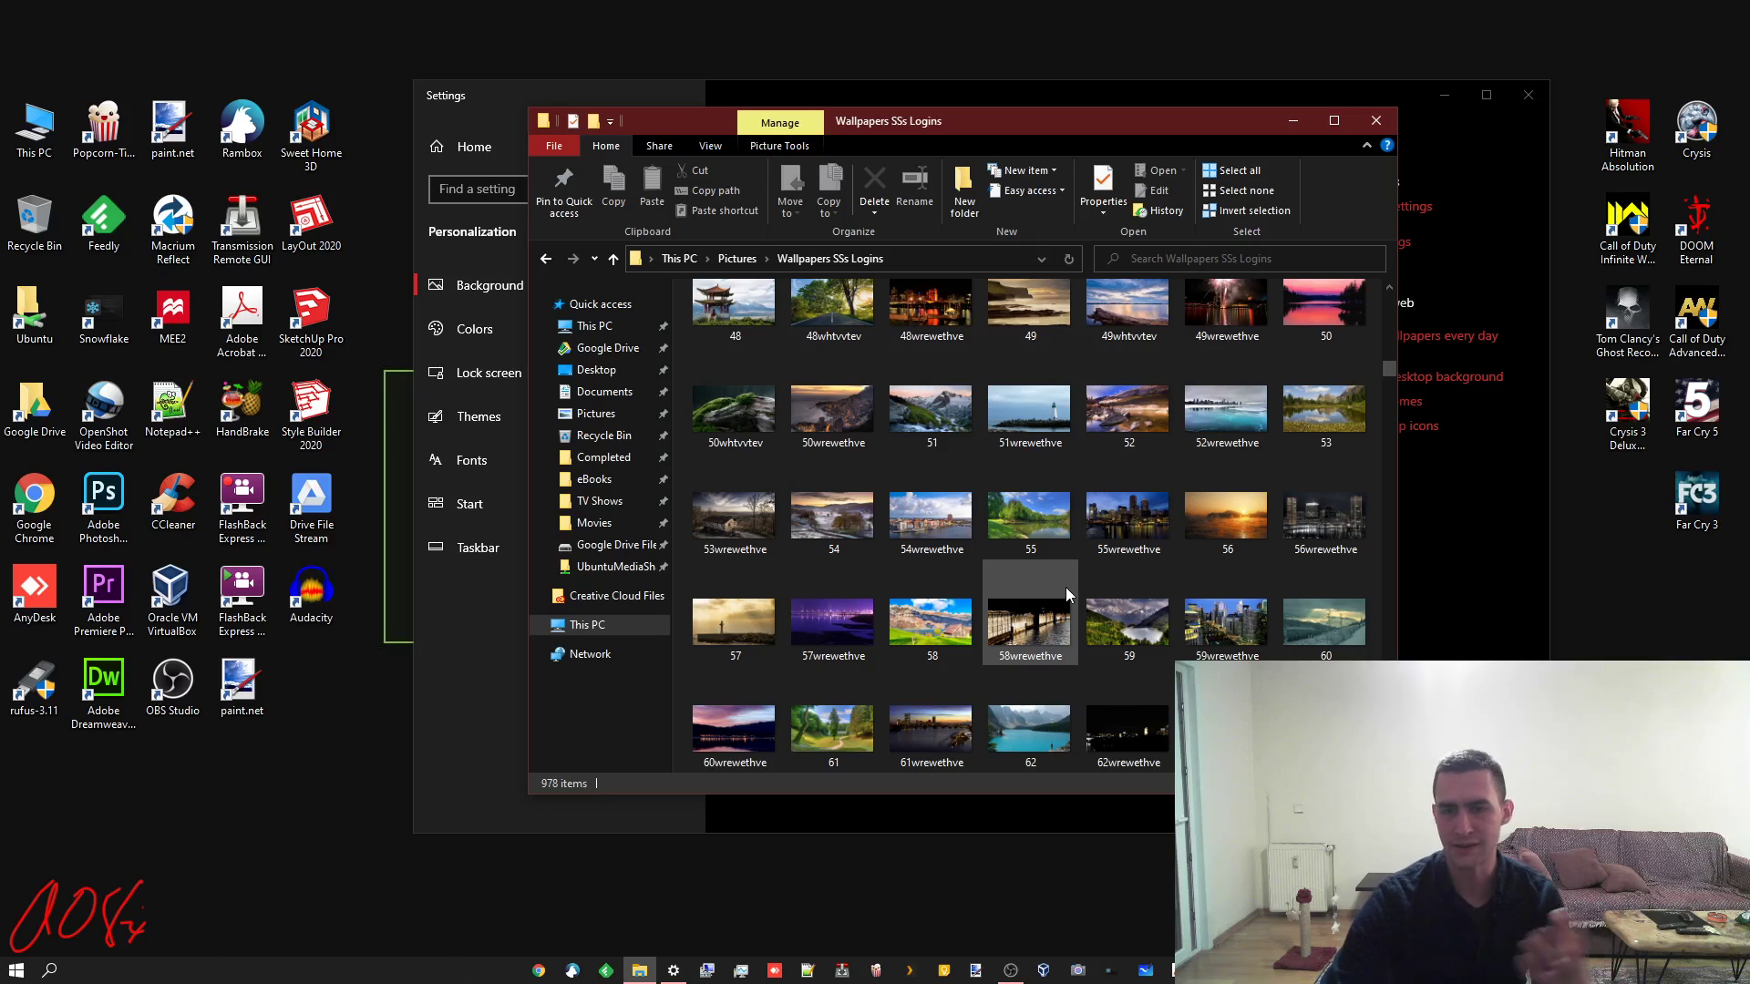
scroll(1065, 587, "down", 10)
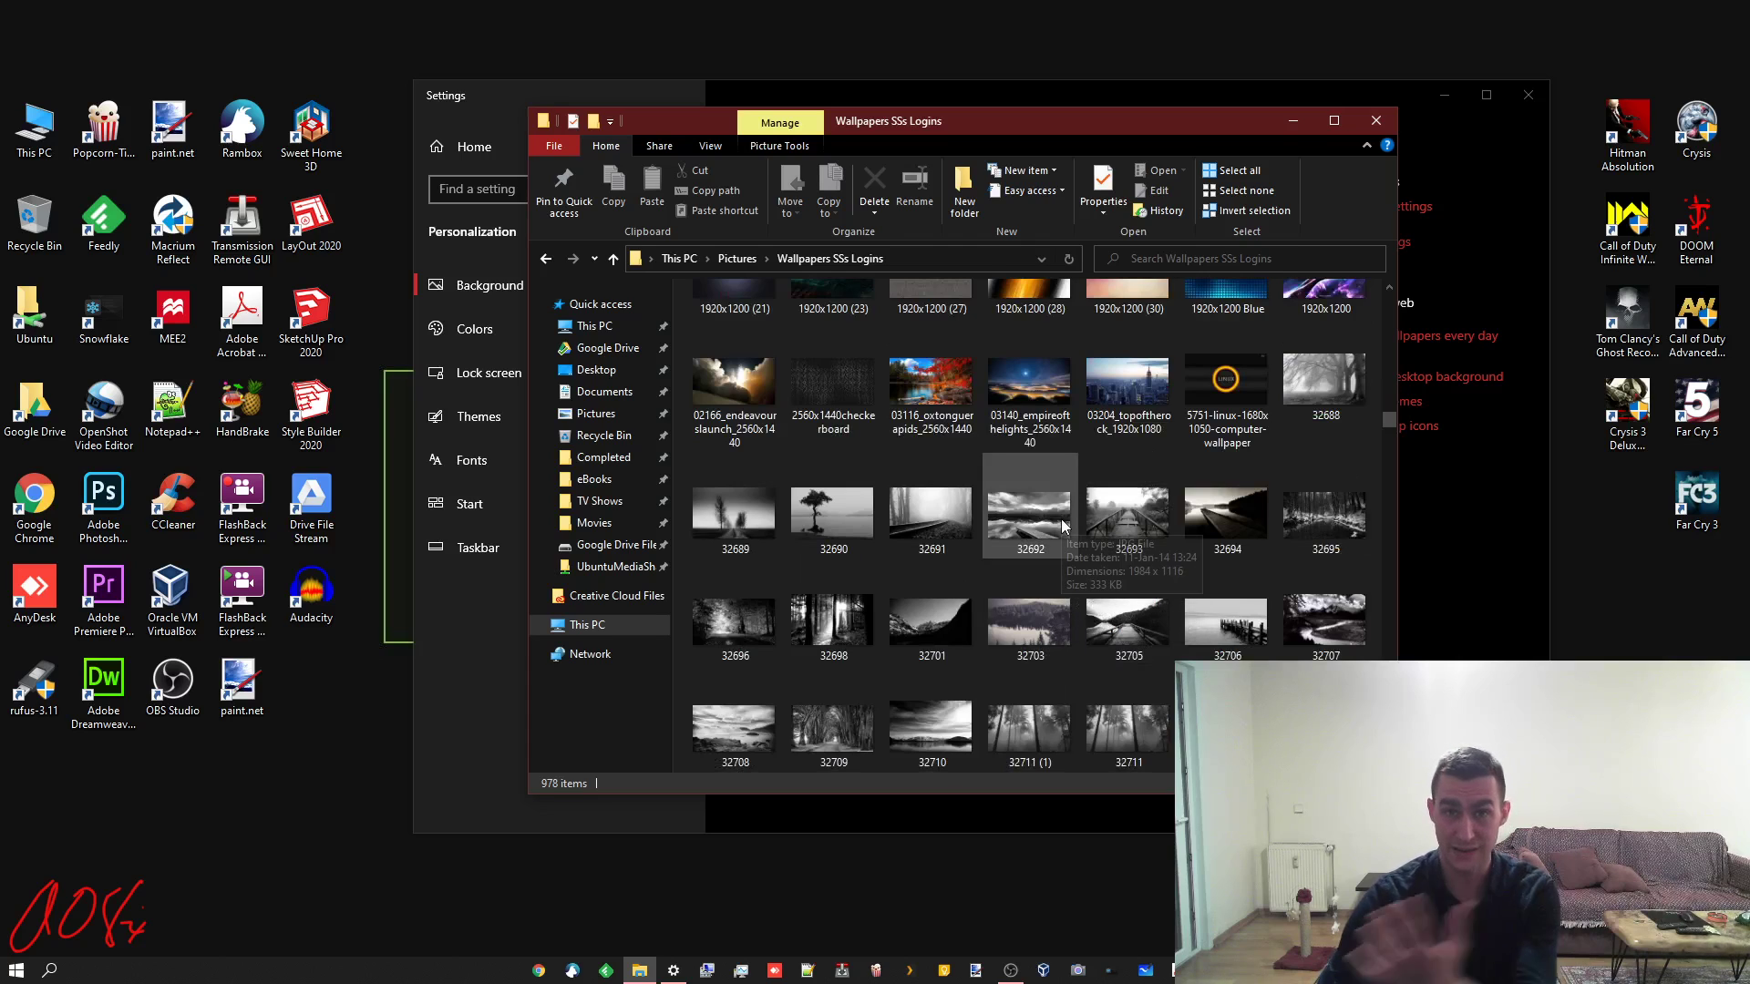
left_click(1376, 120)
Show the Start personalization settings and expand the recently added apps list in the Start menu
left_click(470, 504)
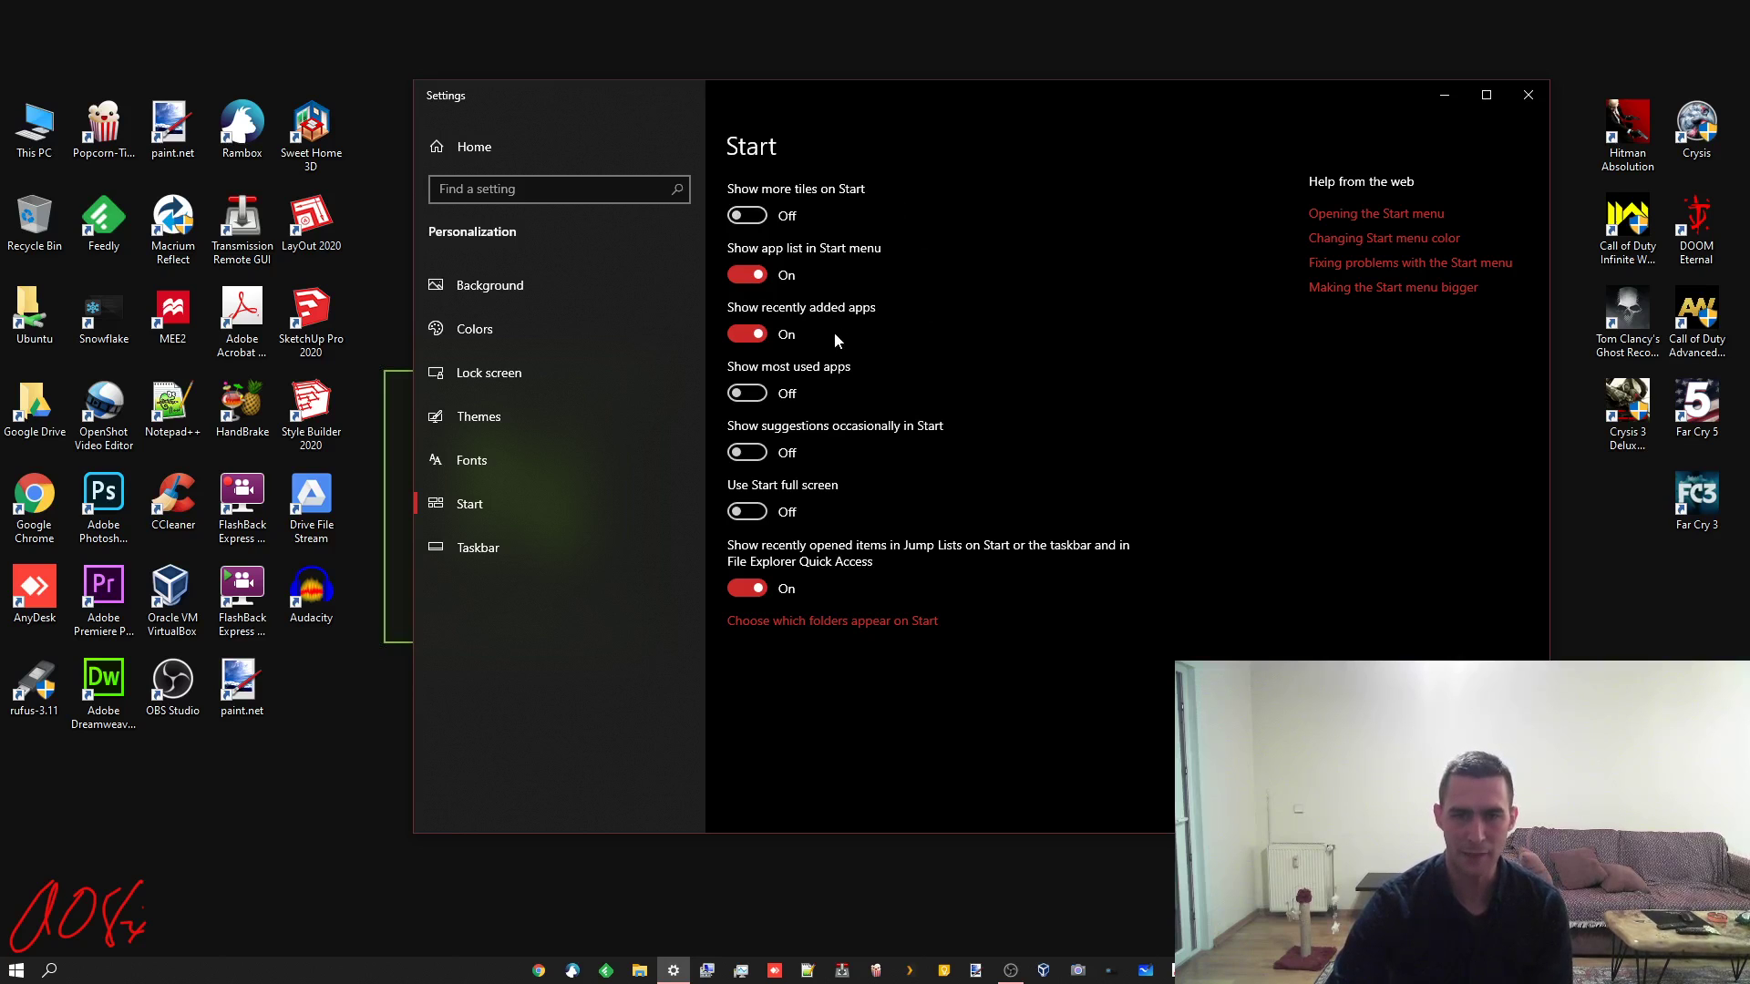
left_click(17, 969)
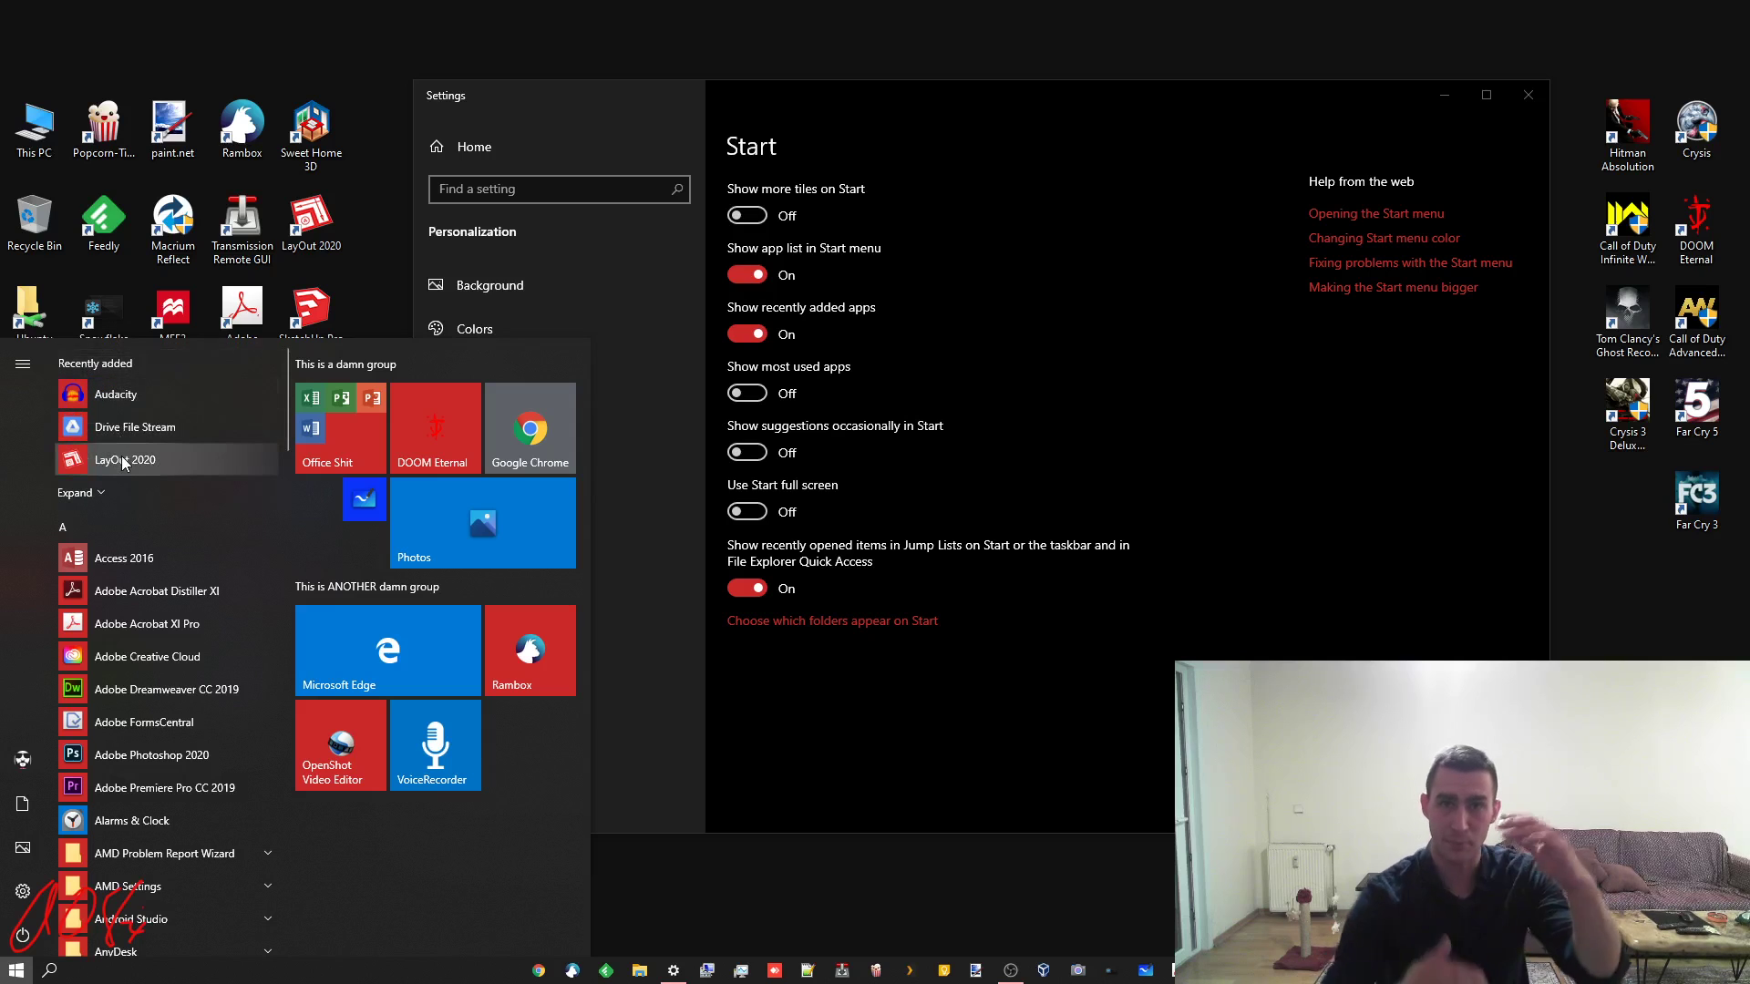
left_click(91, 492)
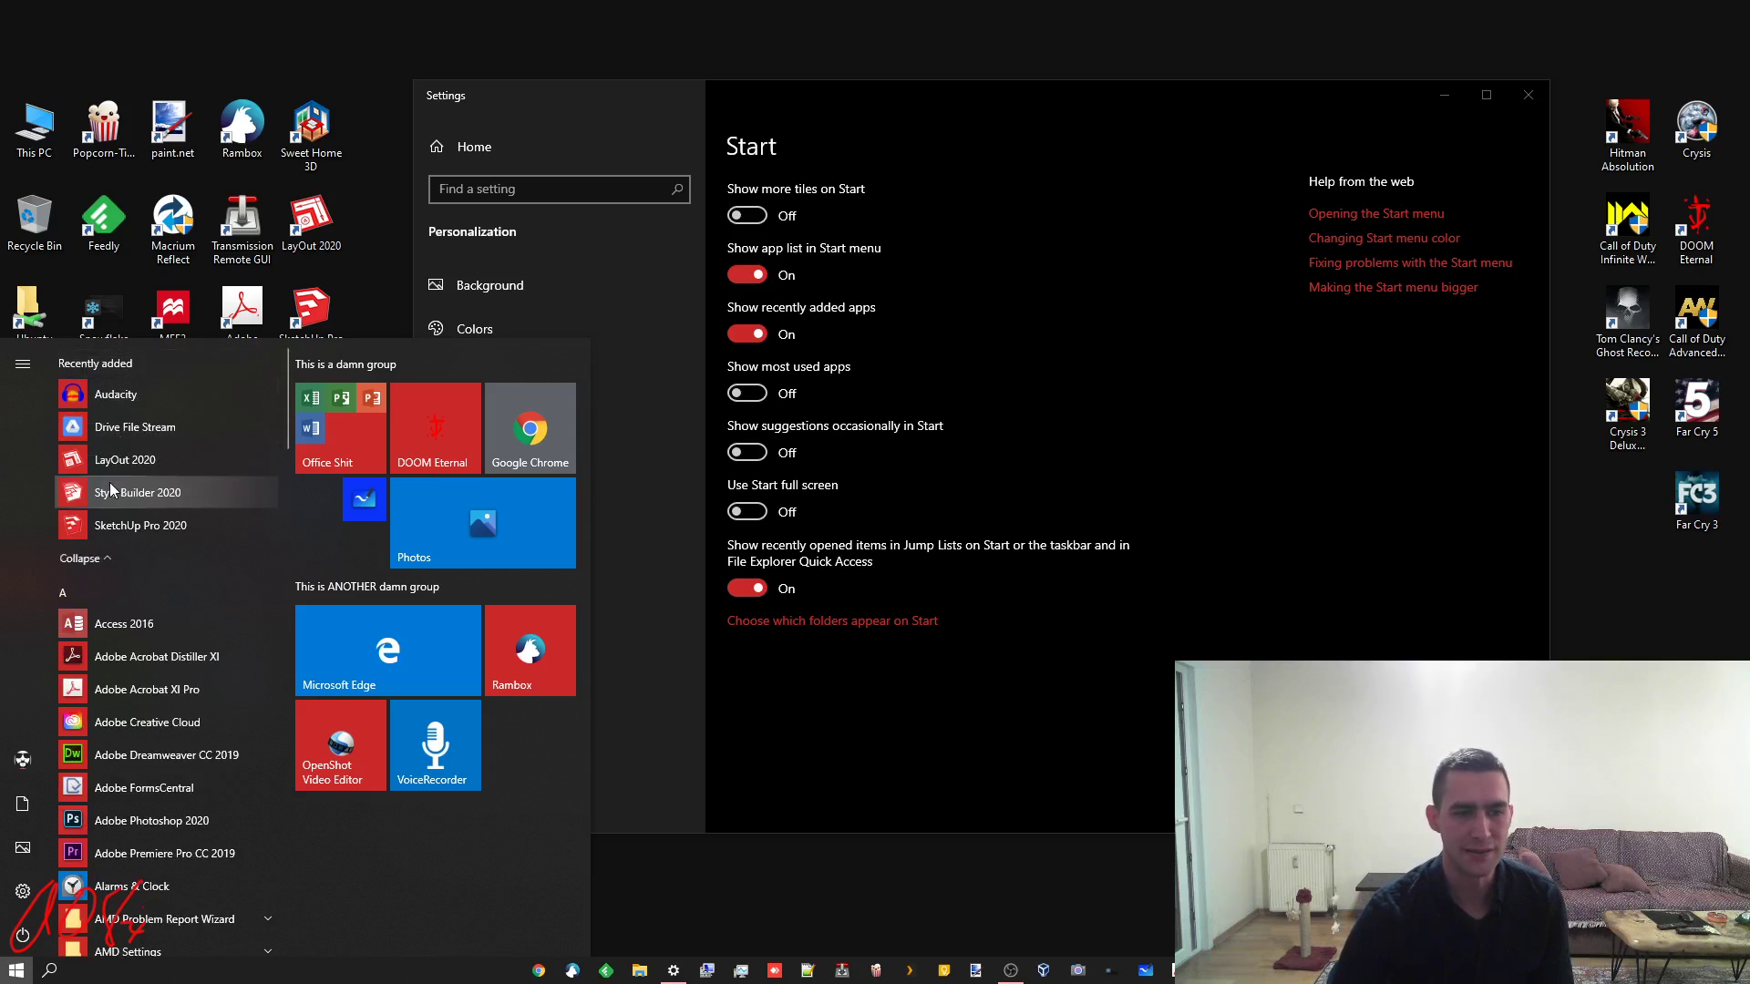
Turn off recently added apps on Start, check the Start menu's app list, and turn the option on again
left_click(969, 710)
left_click(740, 335)
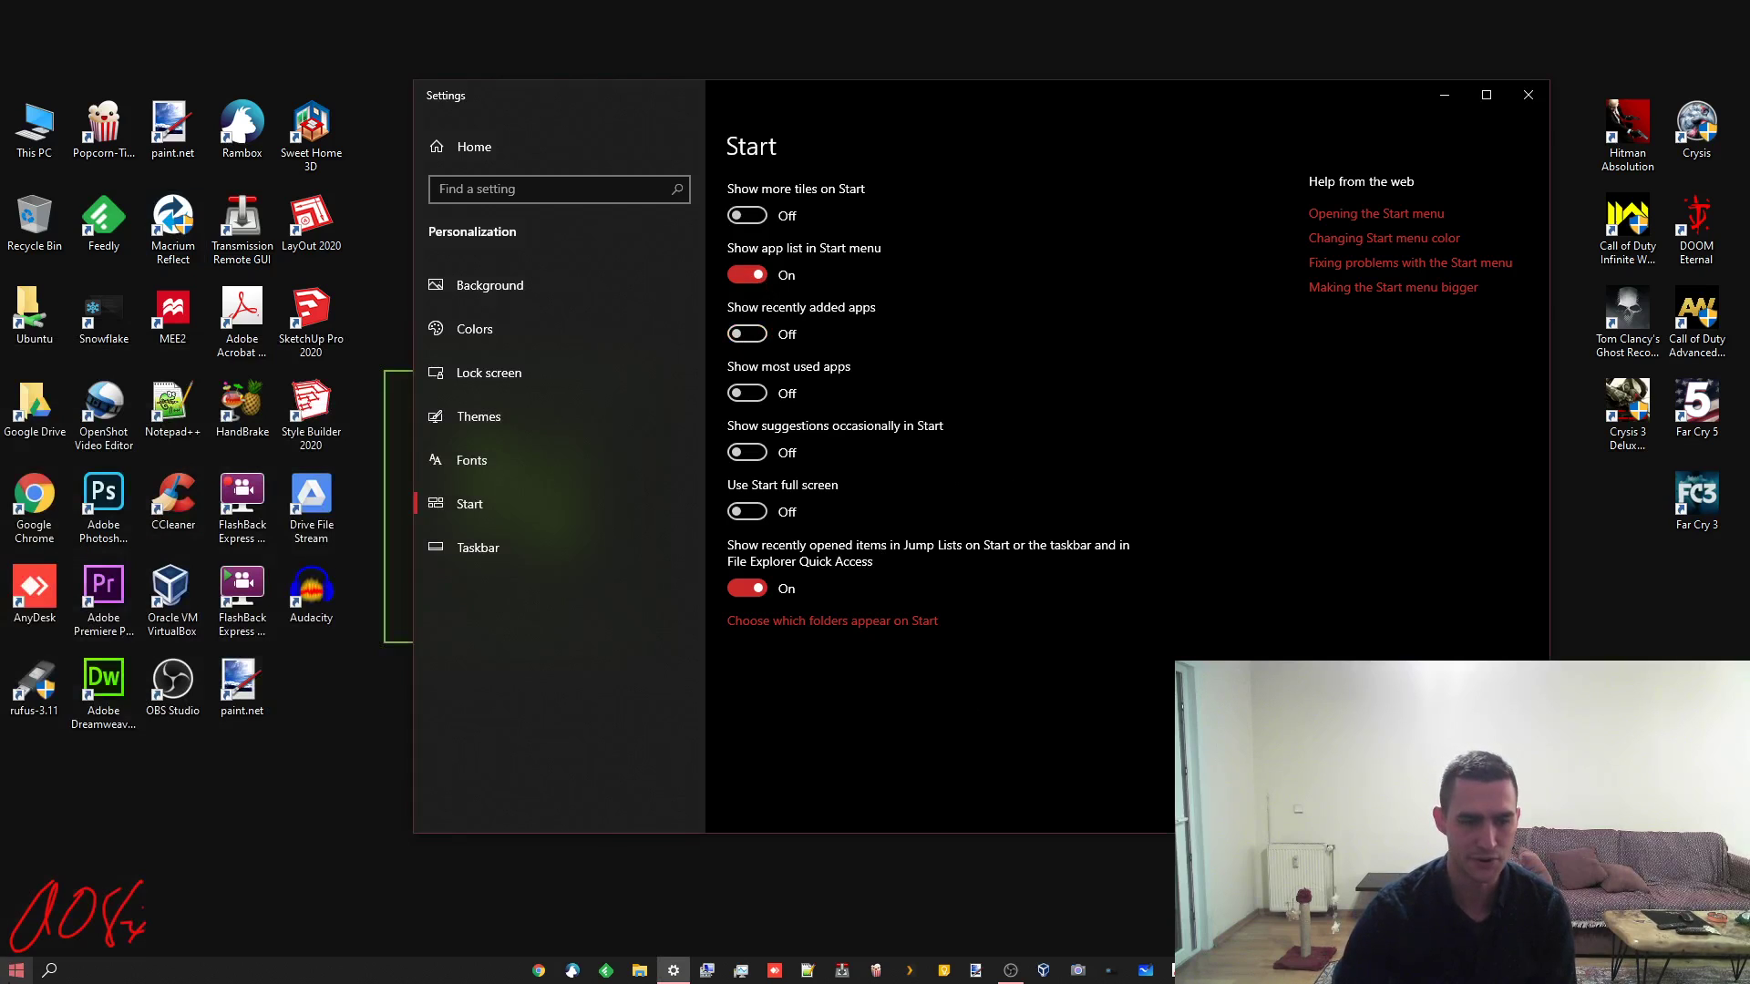
left_click(17, 970)
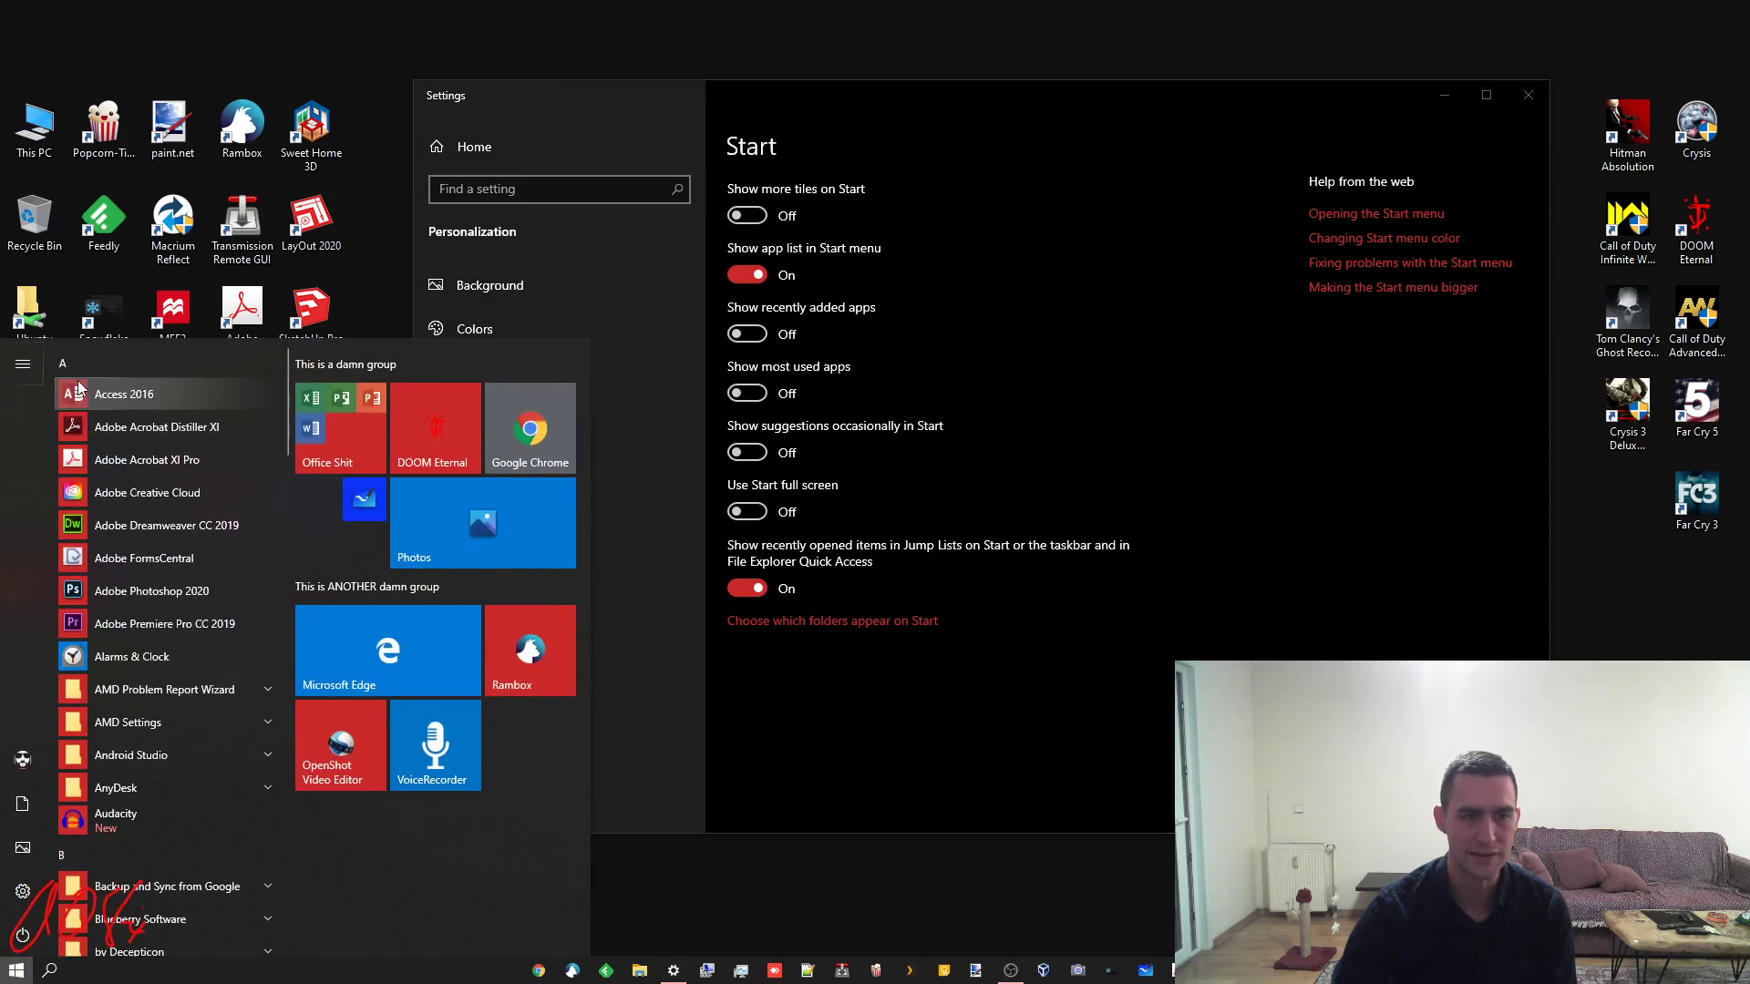
left_click(897, 702)
left_click(747, 334)
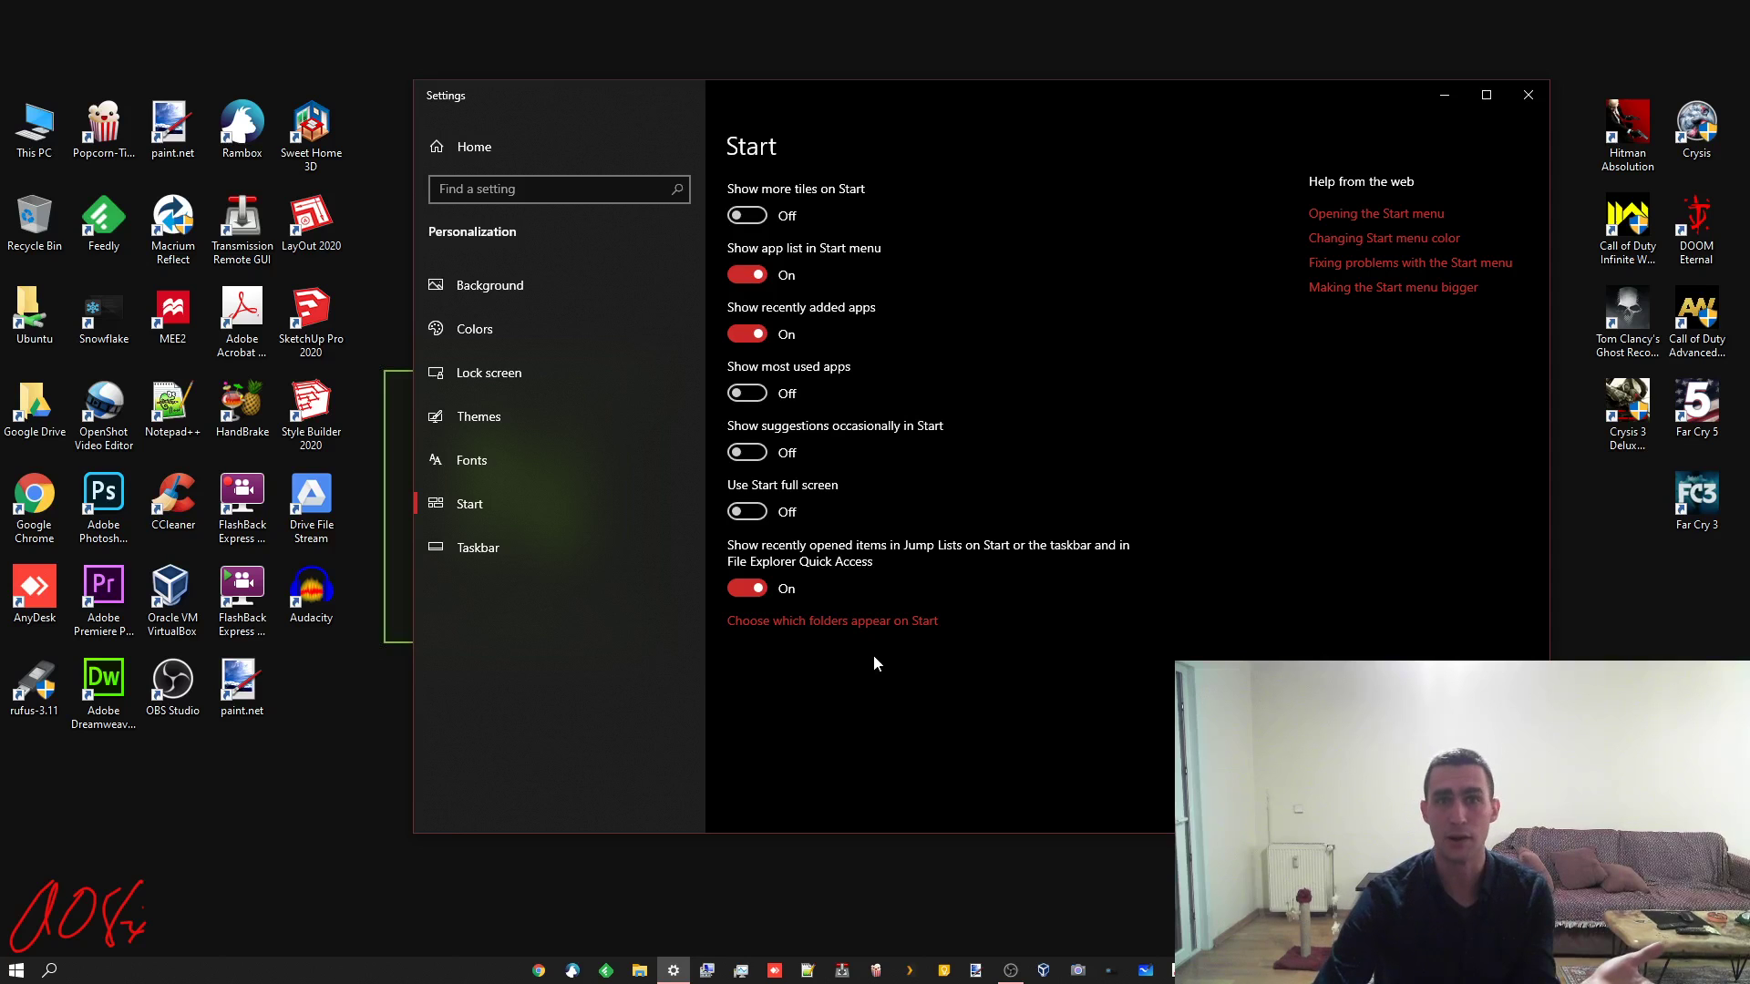
key("super")
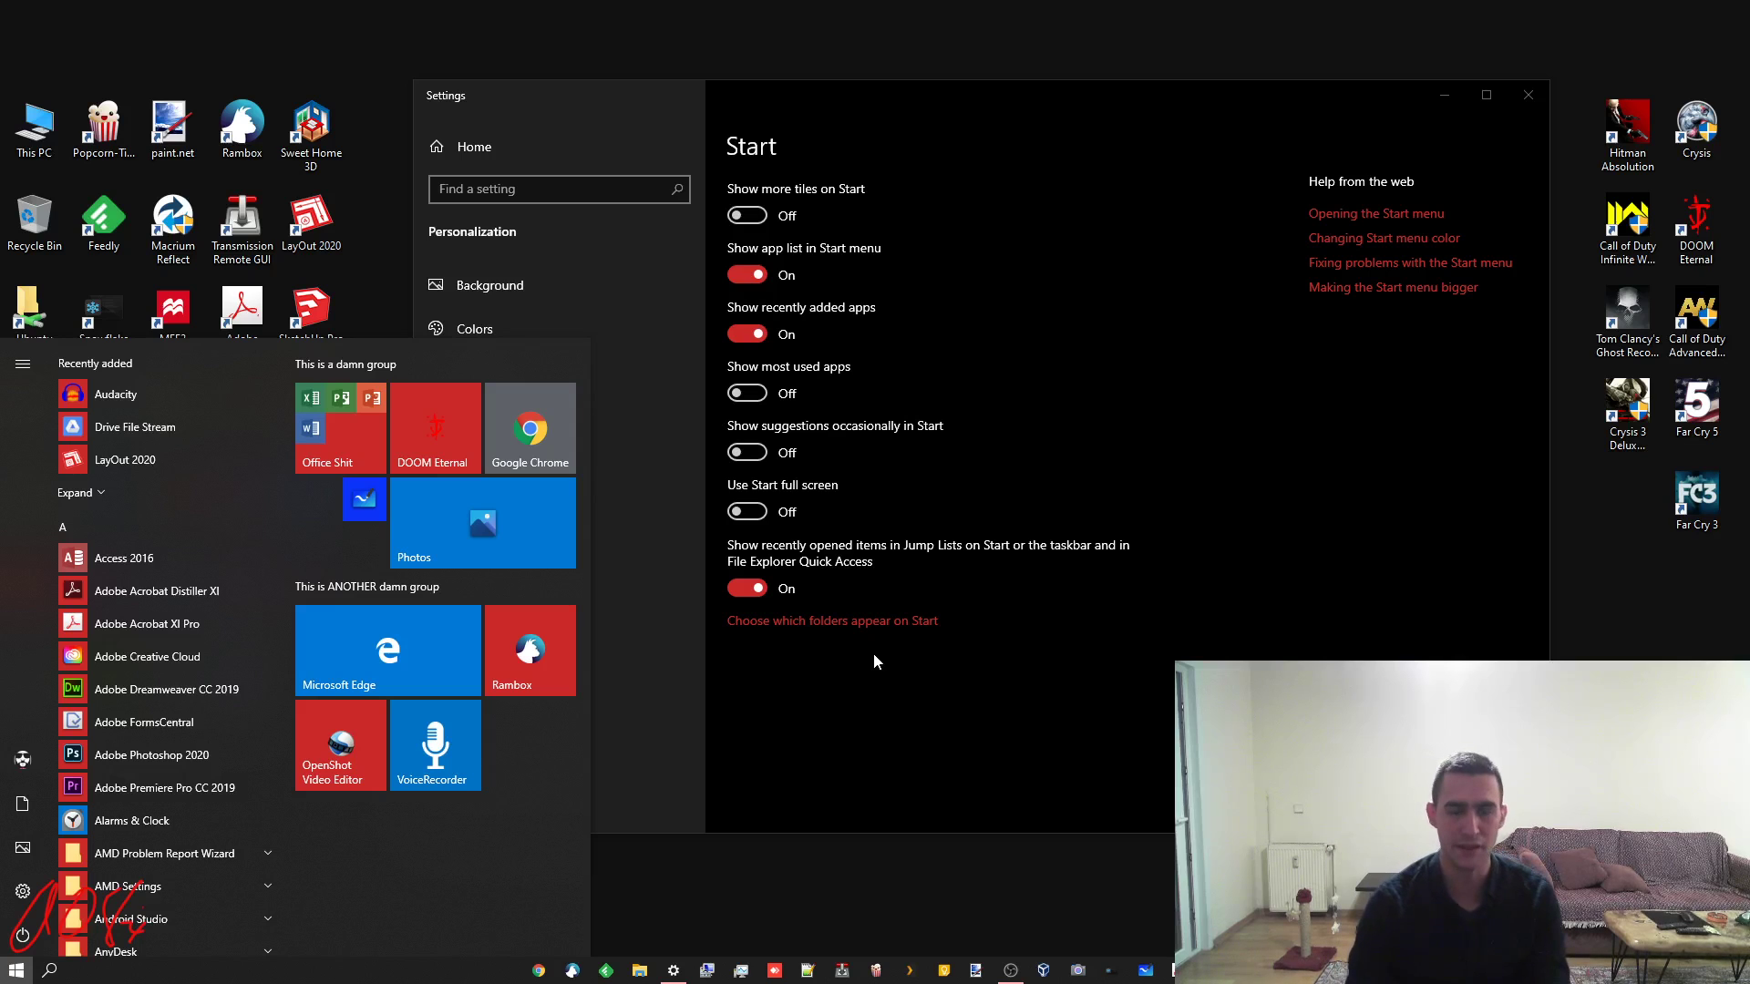
left_click(873, 662)
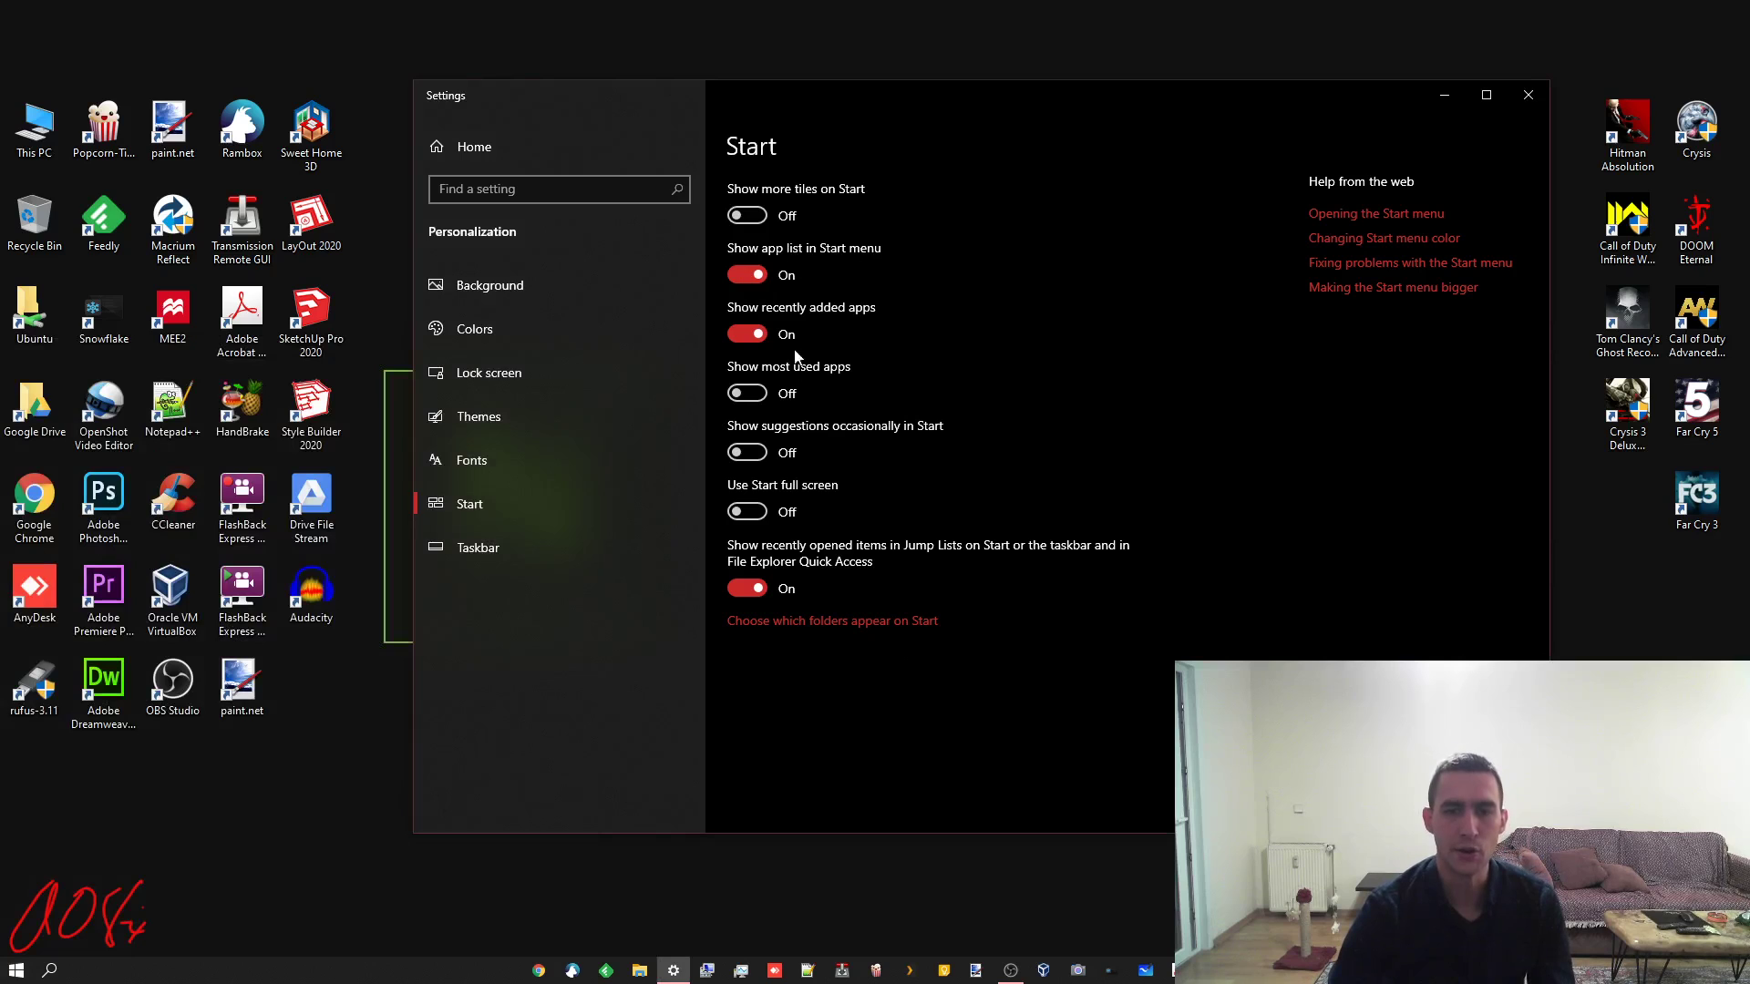
Turn on most used apps on Start, check the list in the Start menu, and turn the option off again
left_click(745, 393)
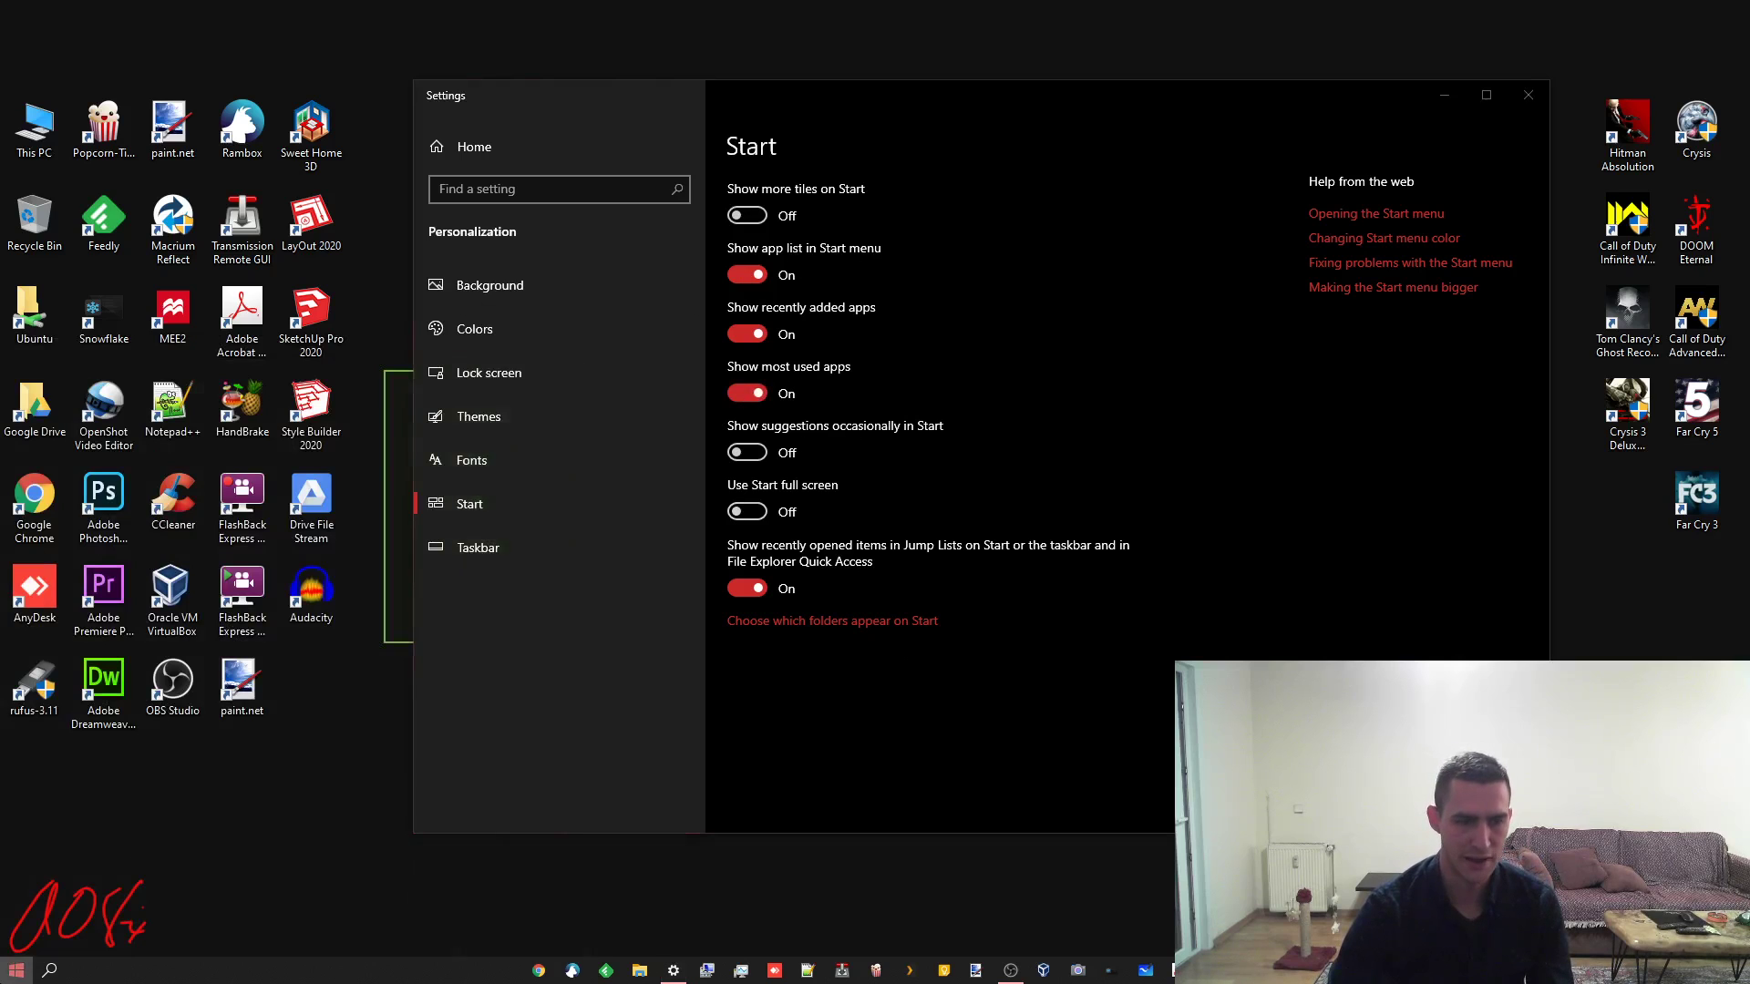
left_click(16, 968)
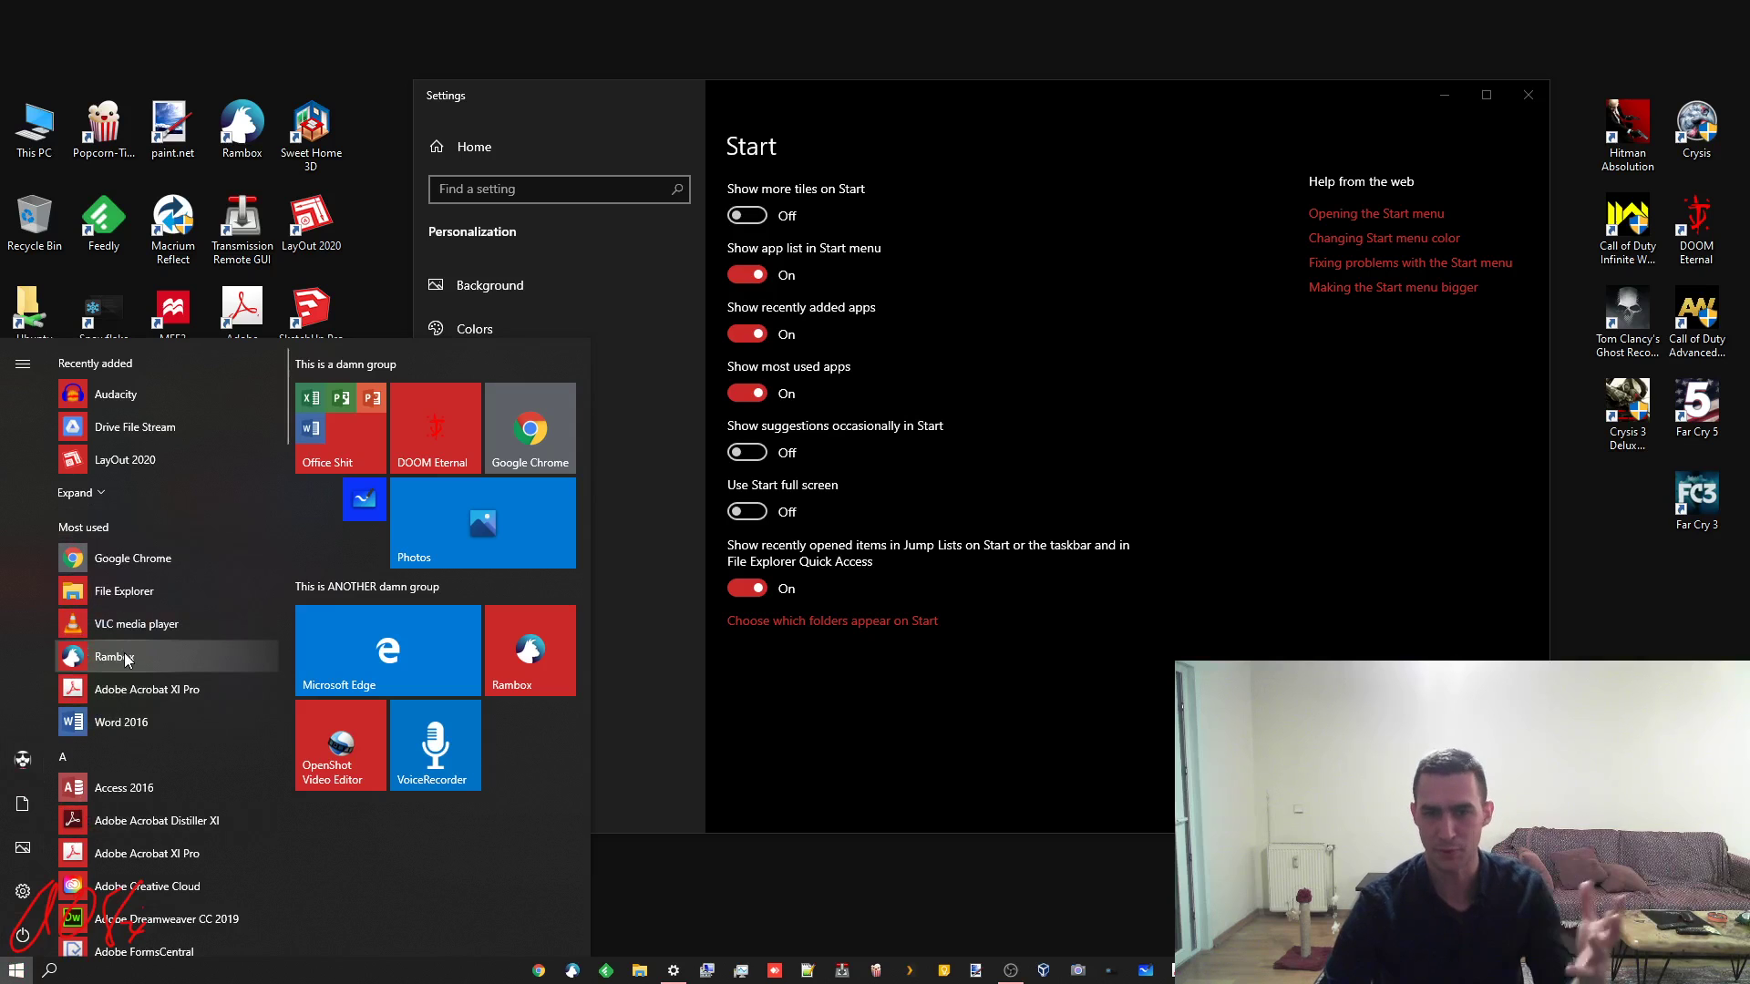
left_click(840, 674)
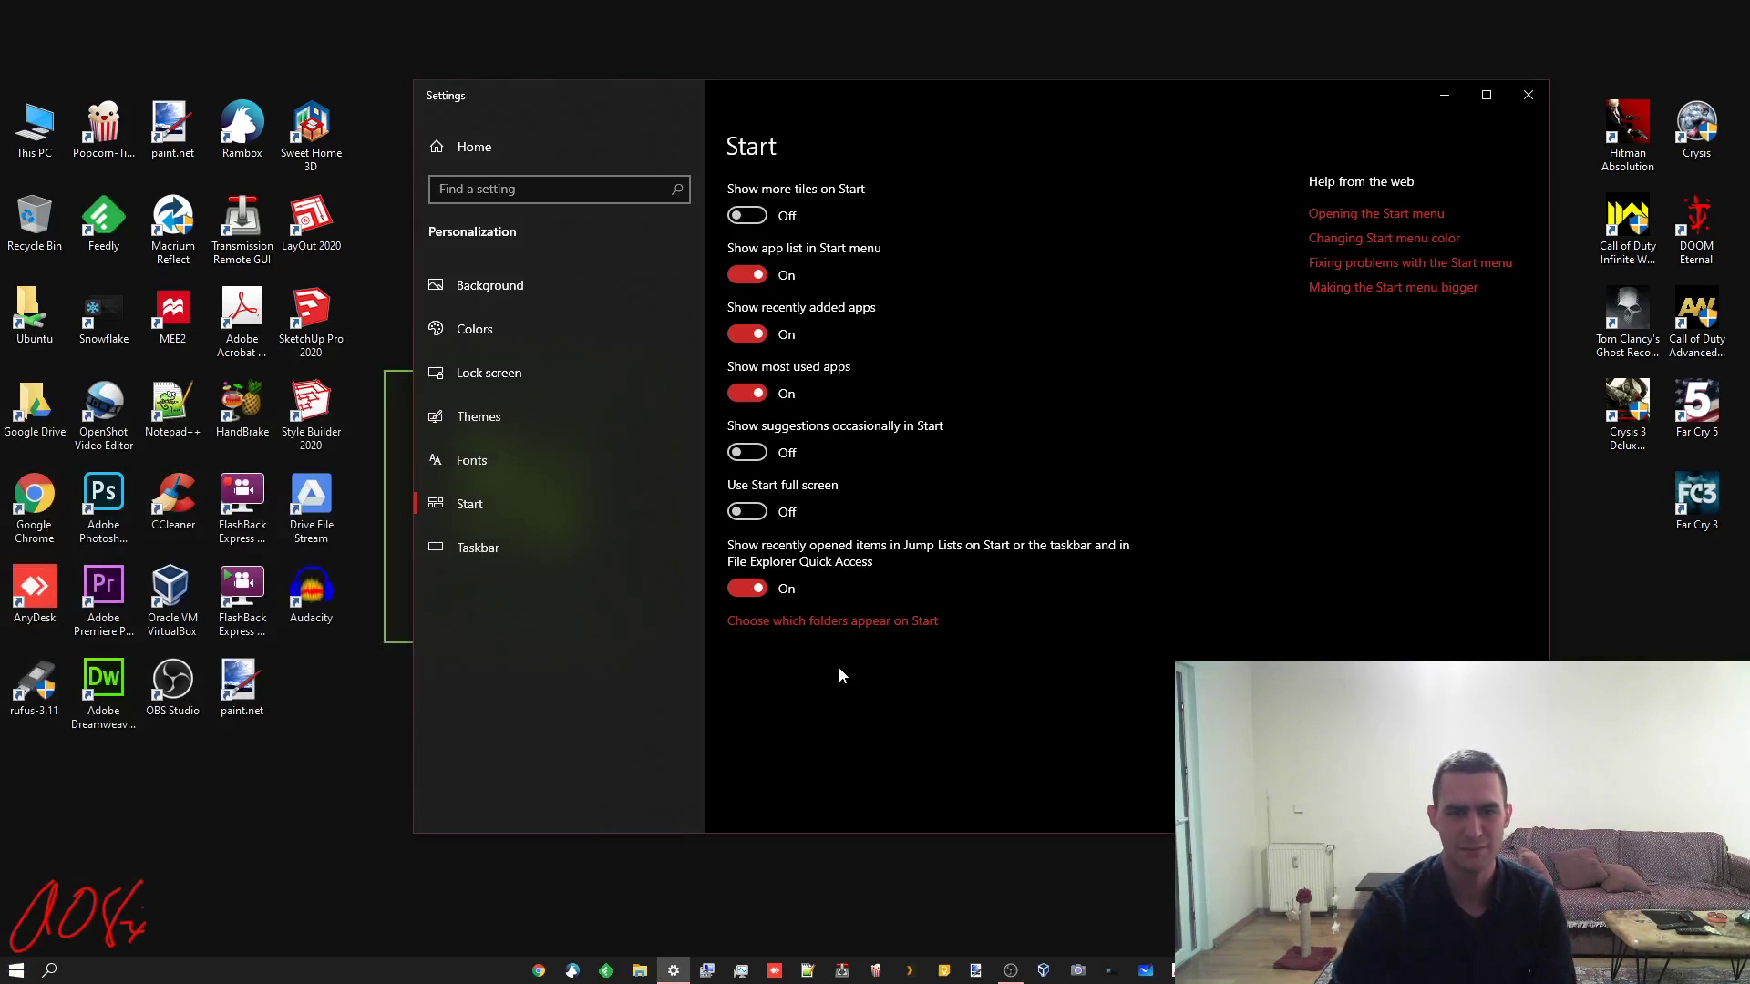
left_click(747, 393)
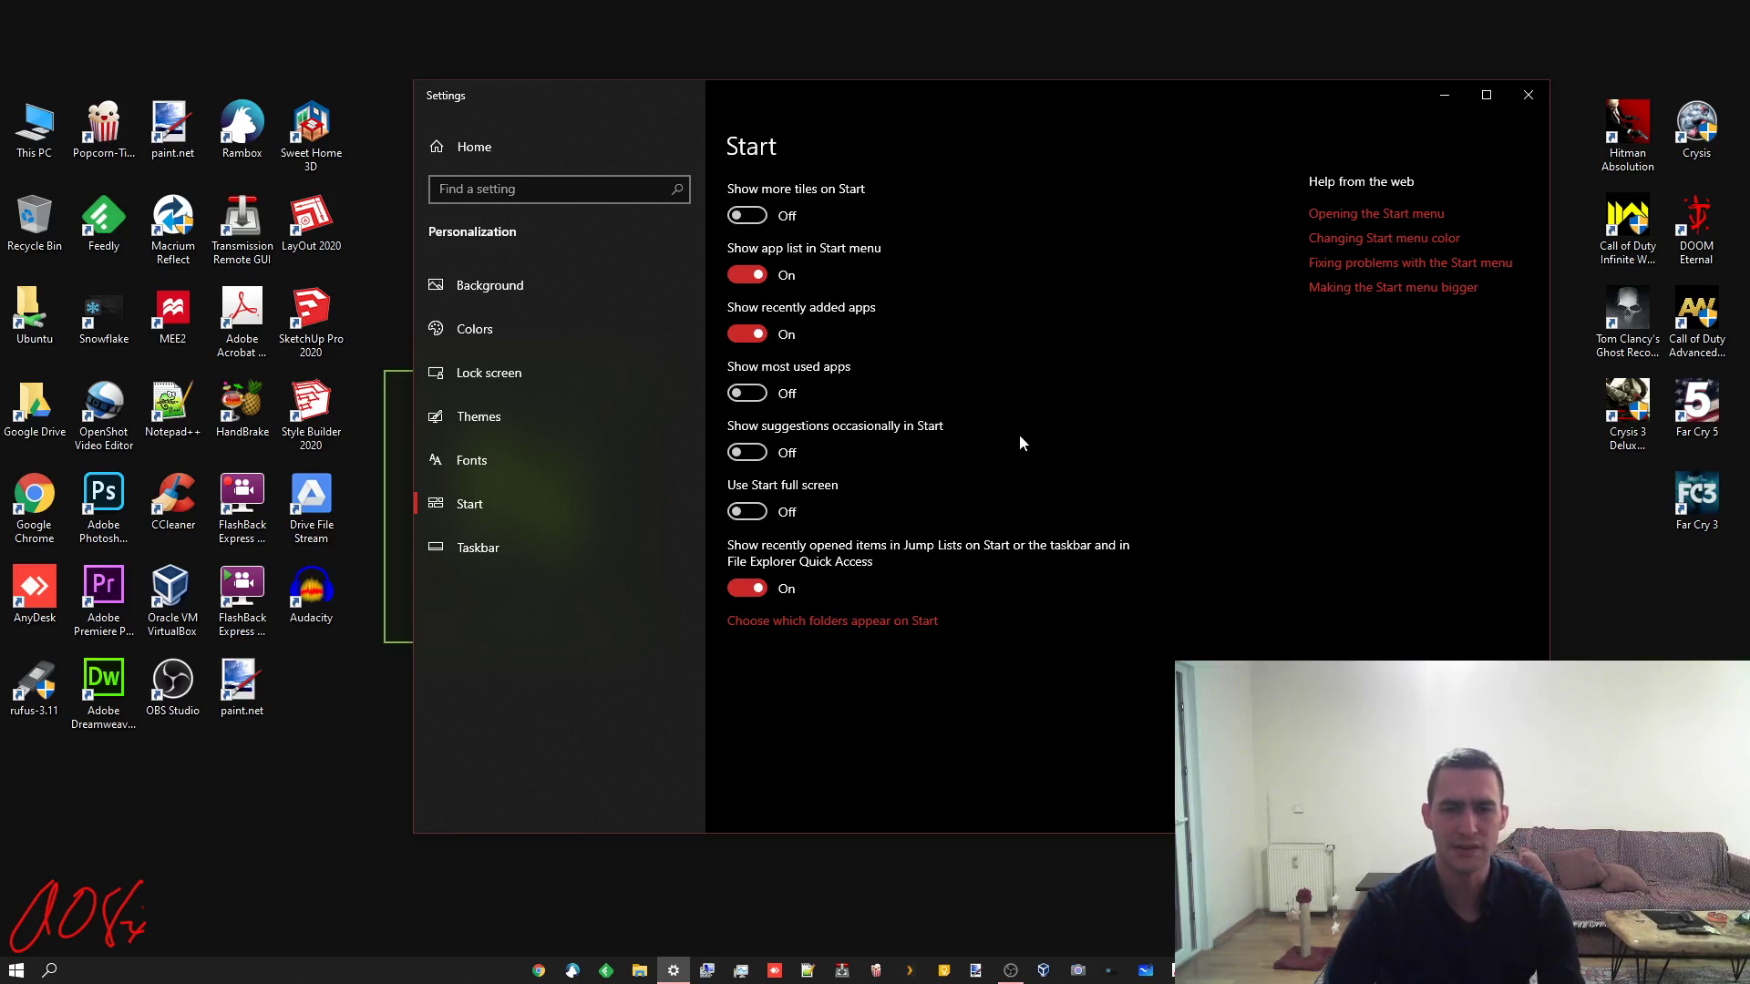
Turn on full-screen Start and look through its pinned tiles and the complete list of all apps
left_click(736, 512)
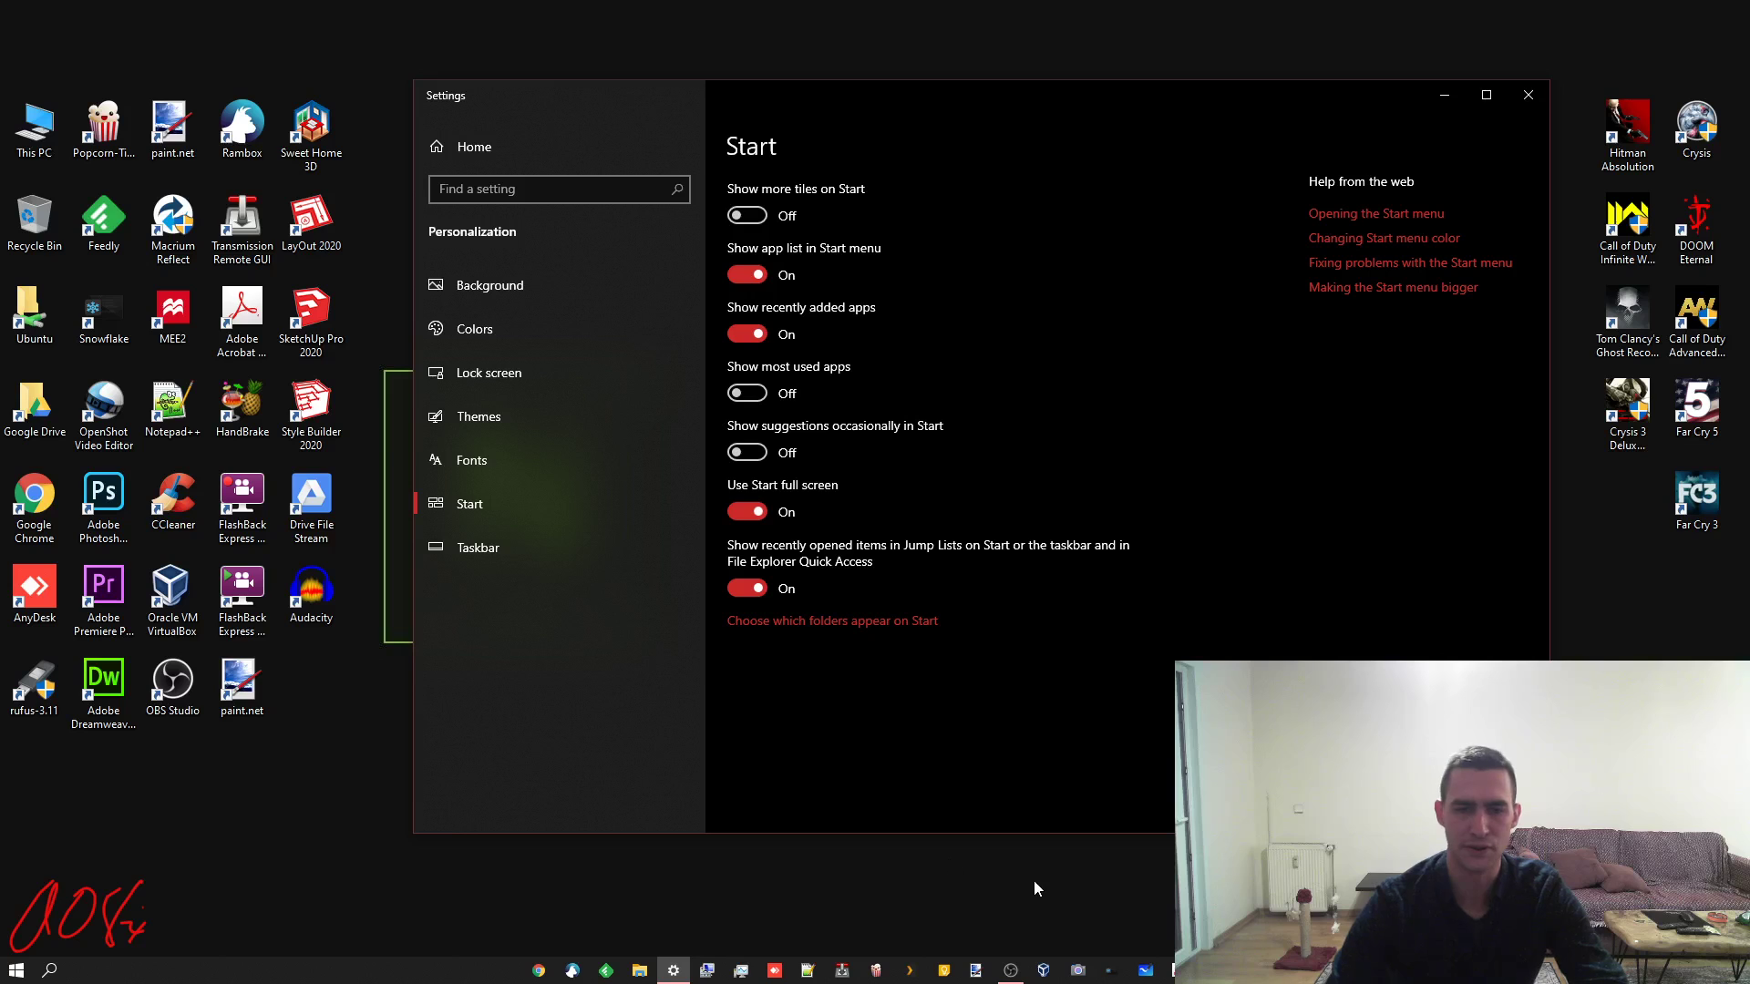
key("super")
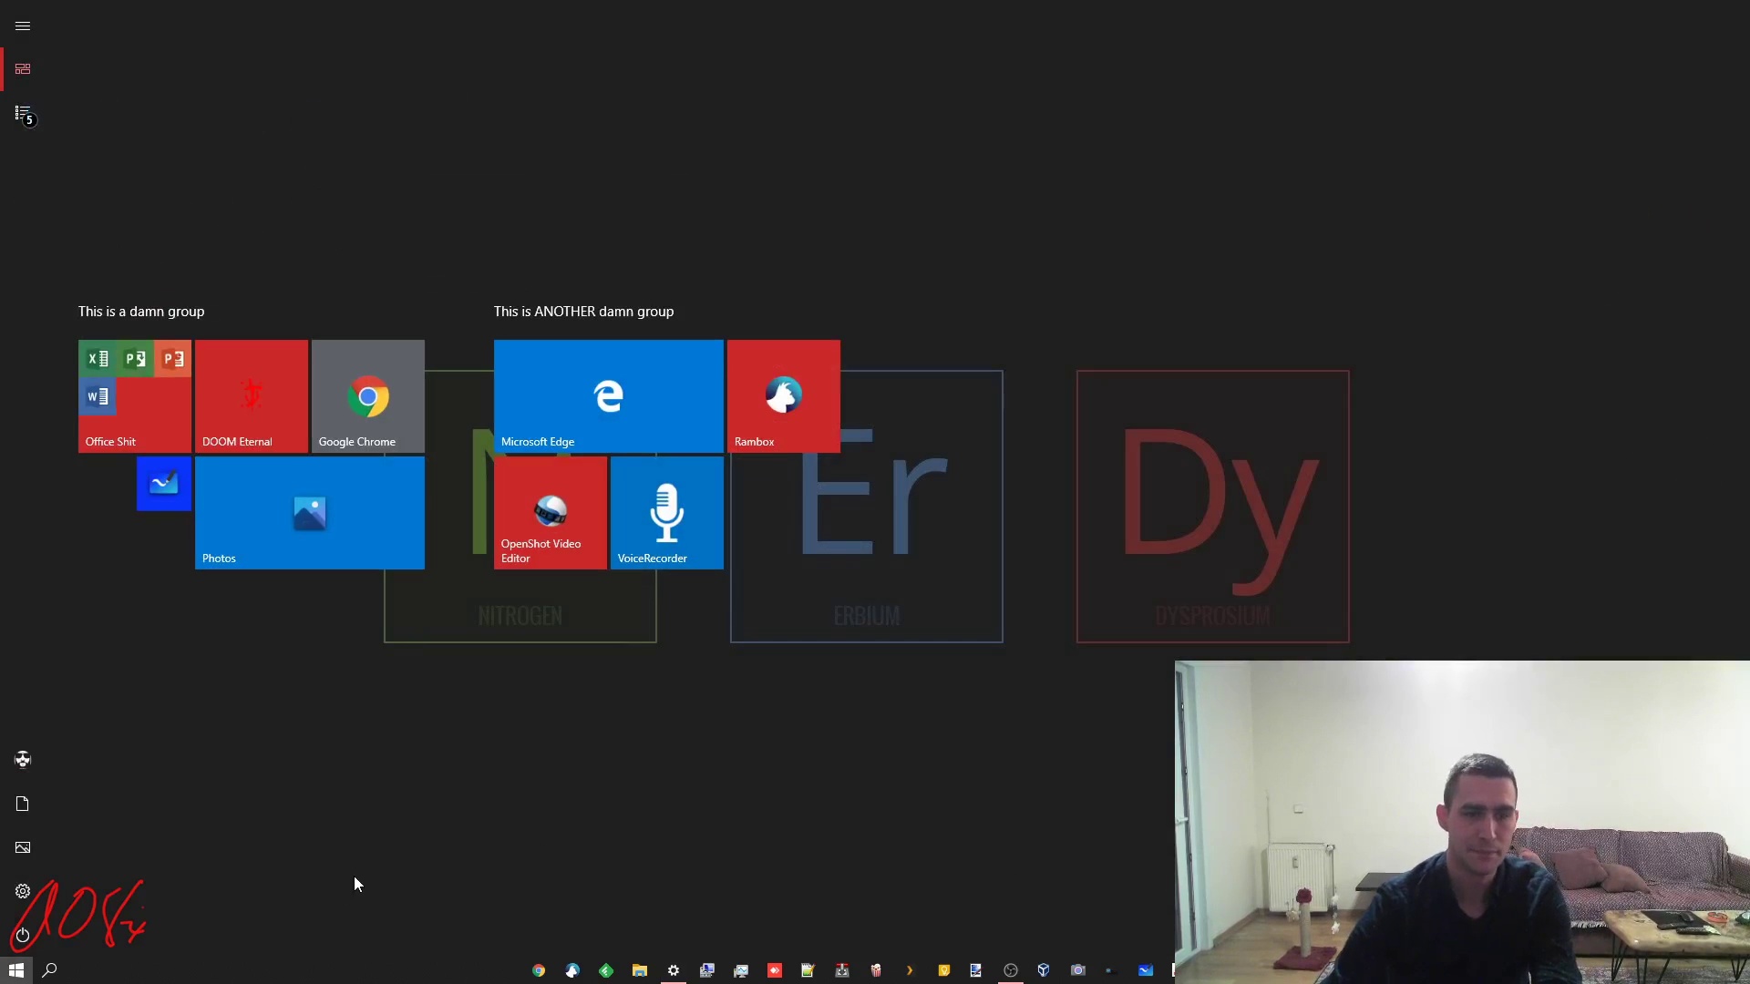
left_click(23, 26)
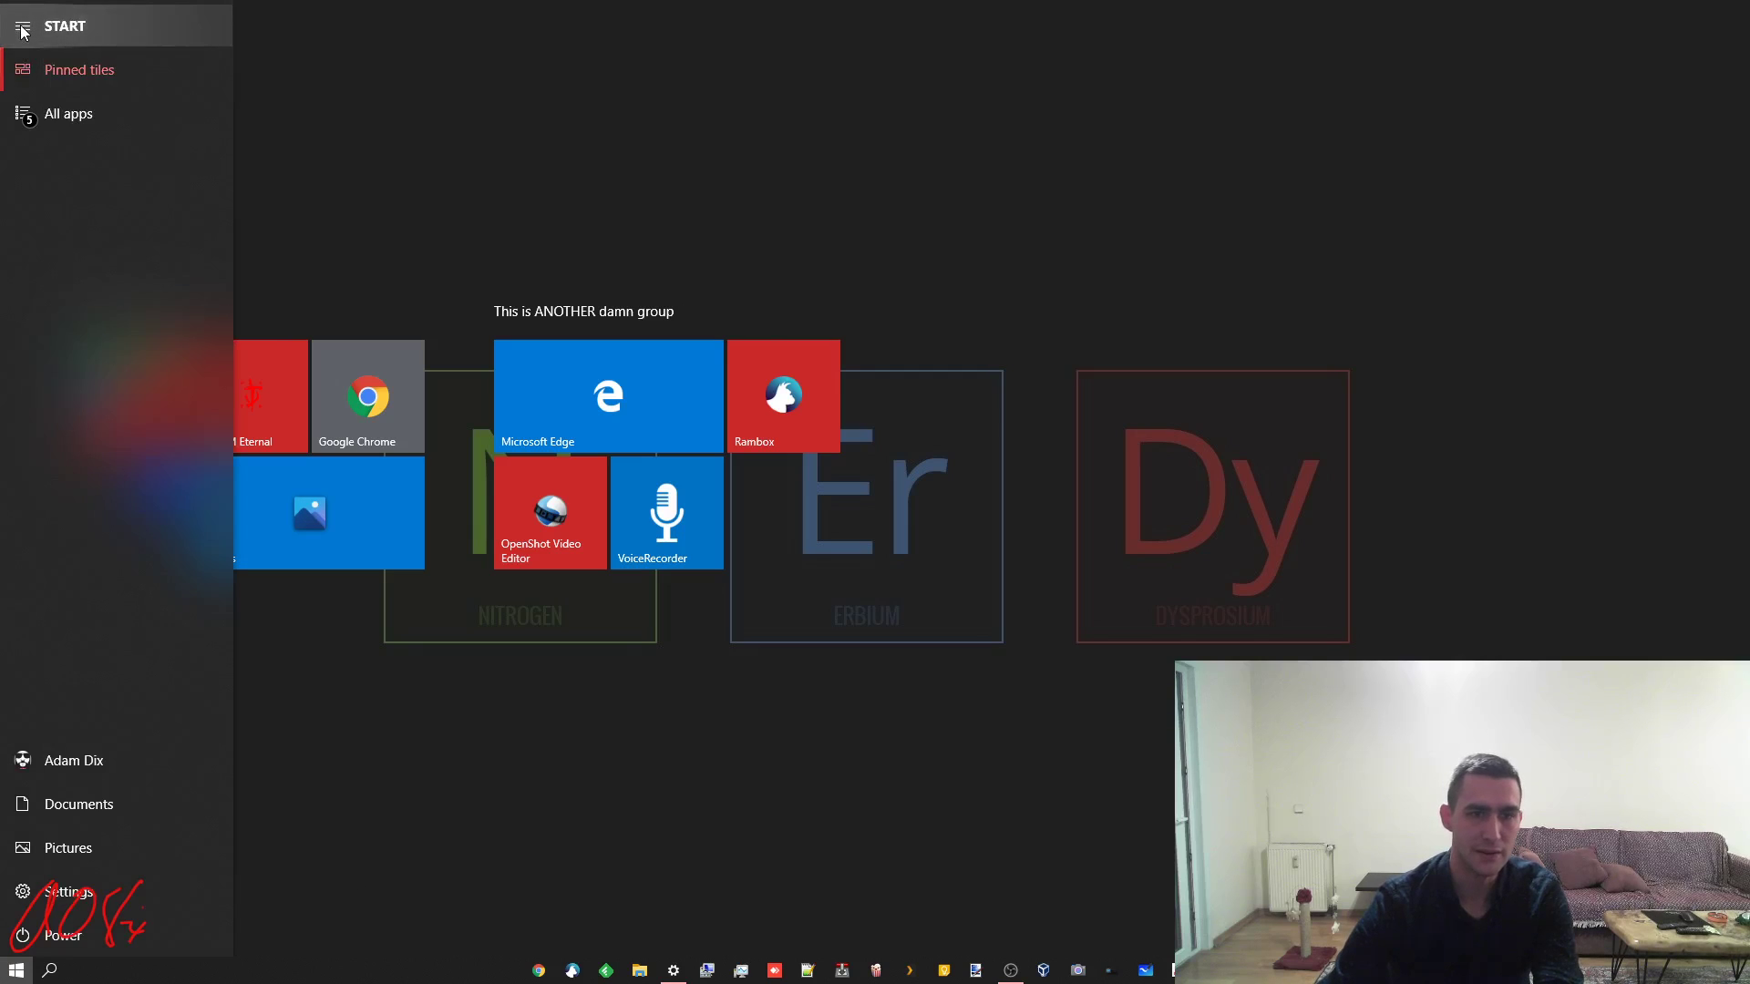
left_click(27, 113)
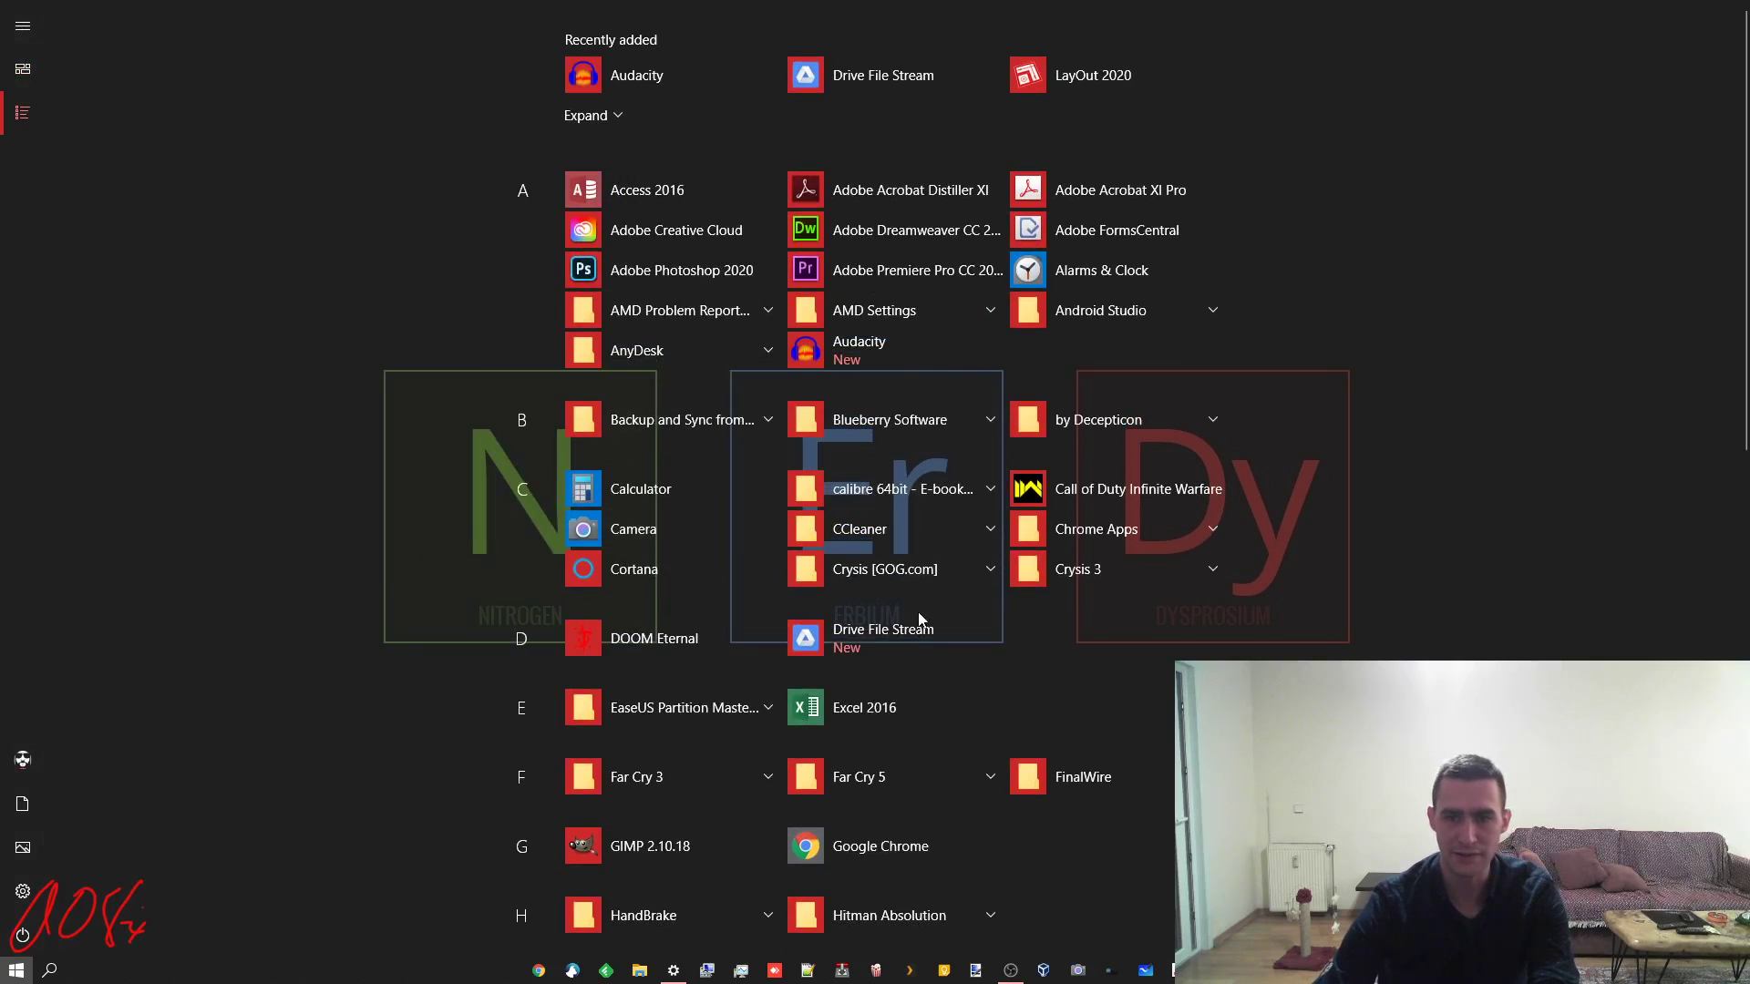
scroll(939, 590, "down", 2)
scroll(938, 596, "down", 12)
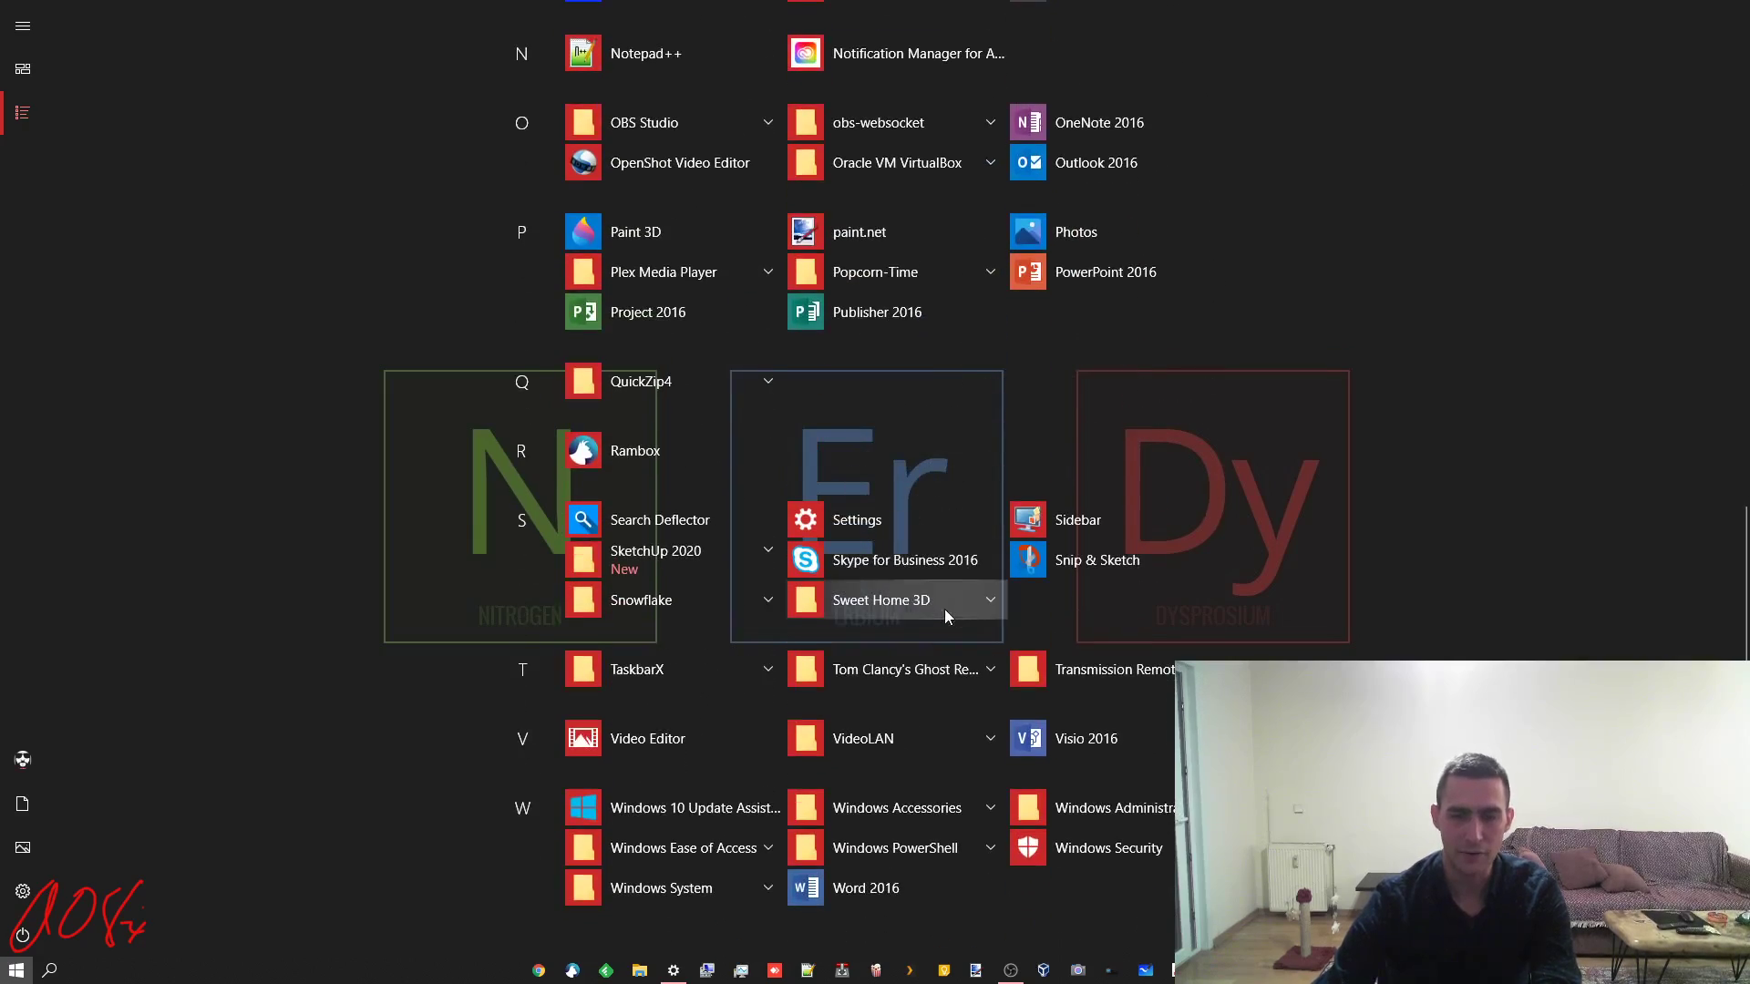
left_click(374, 801)
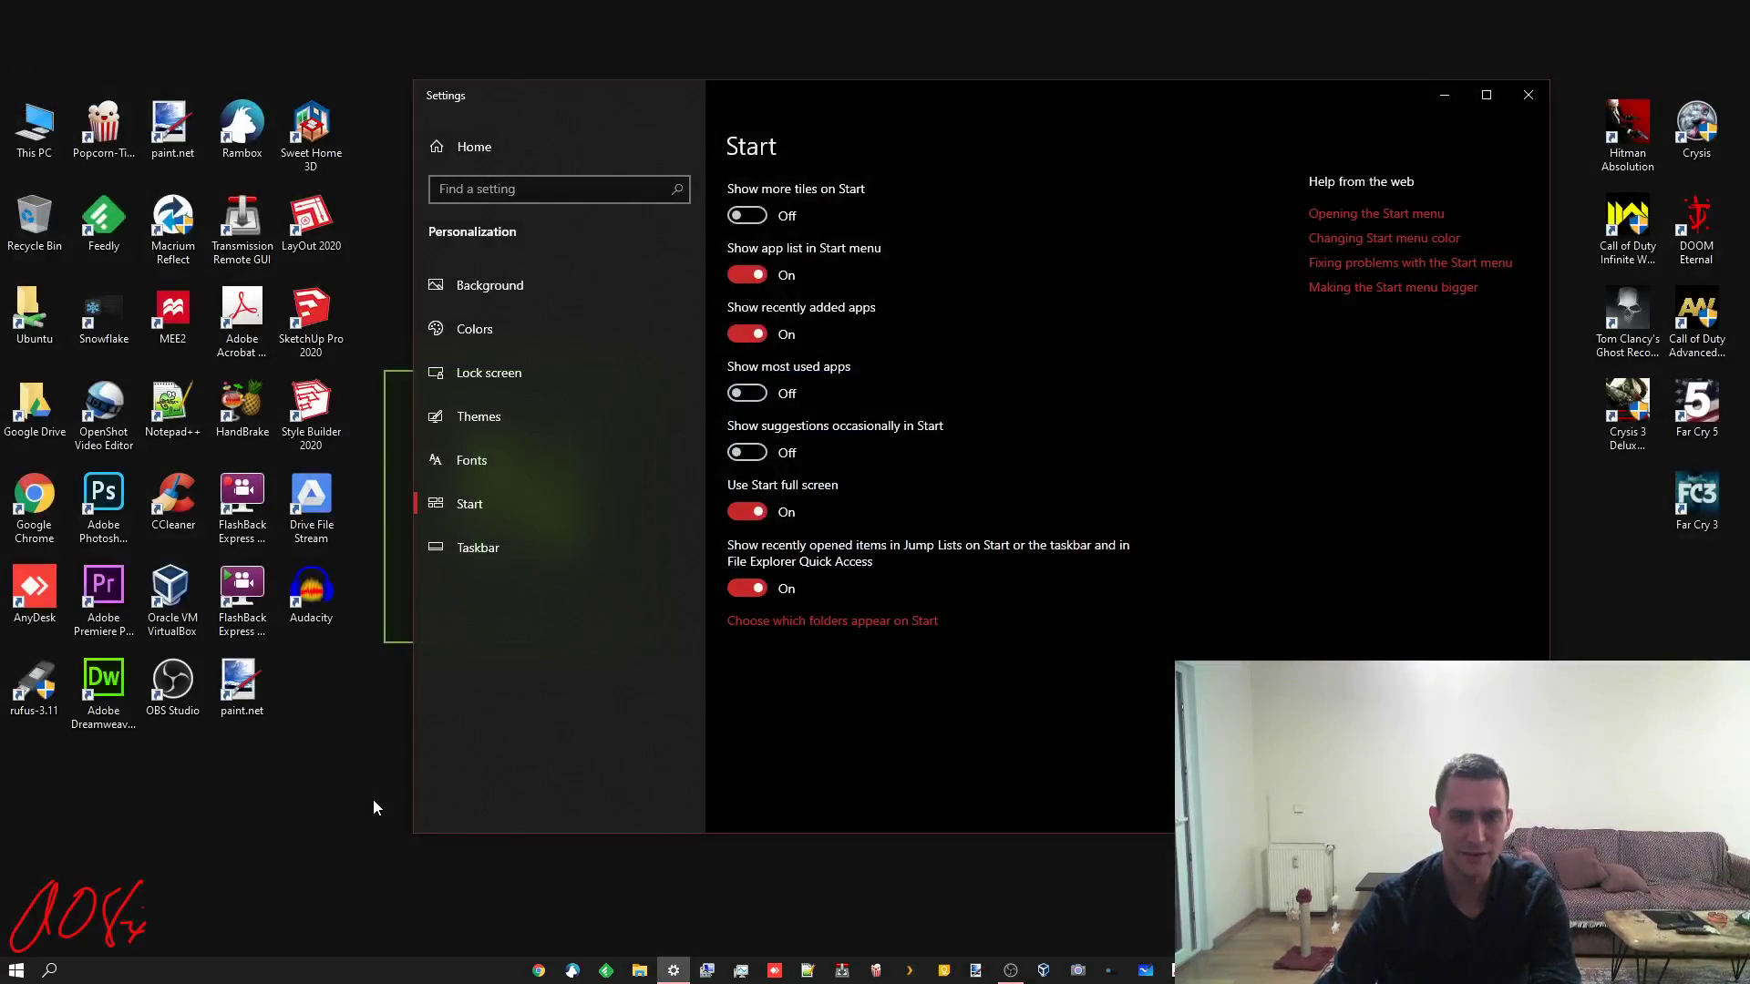
Reopen the full-screen Start to compare its pinned tiles and all apps views, and turn full-screen Start off
key("super")
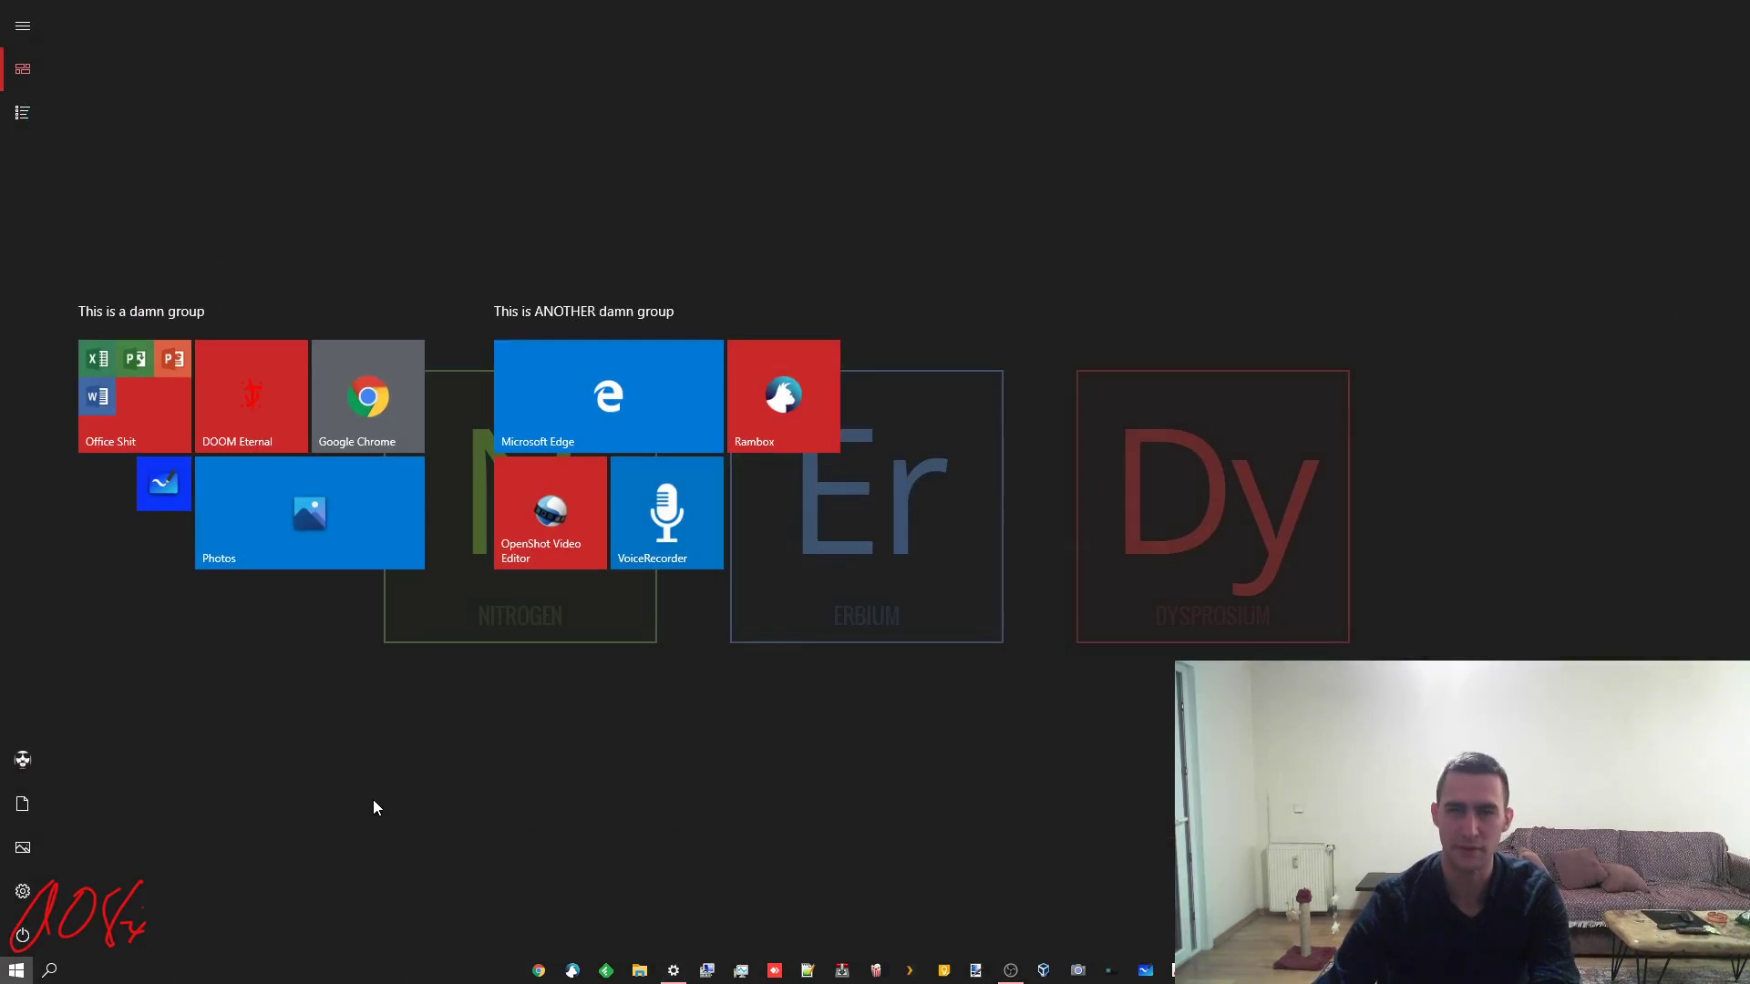
left_click(374, 800)
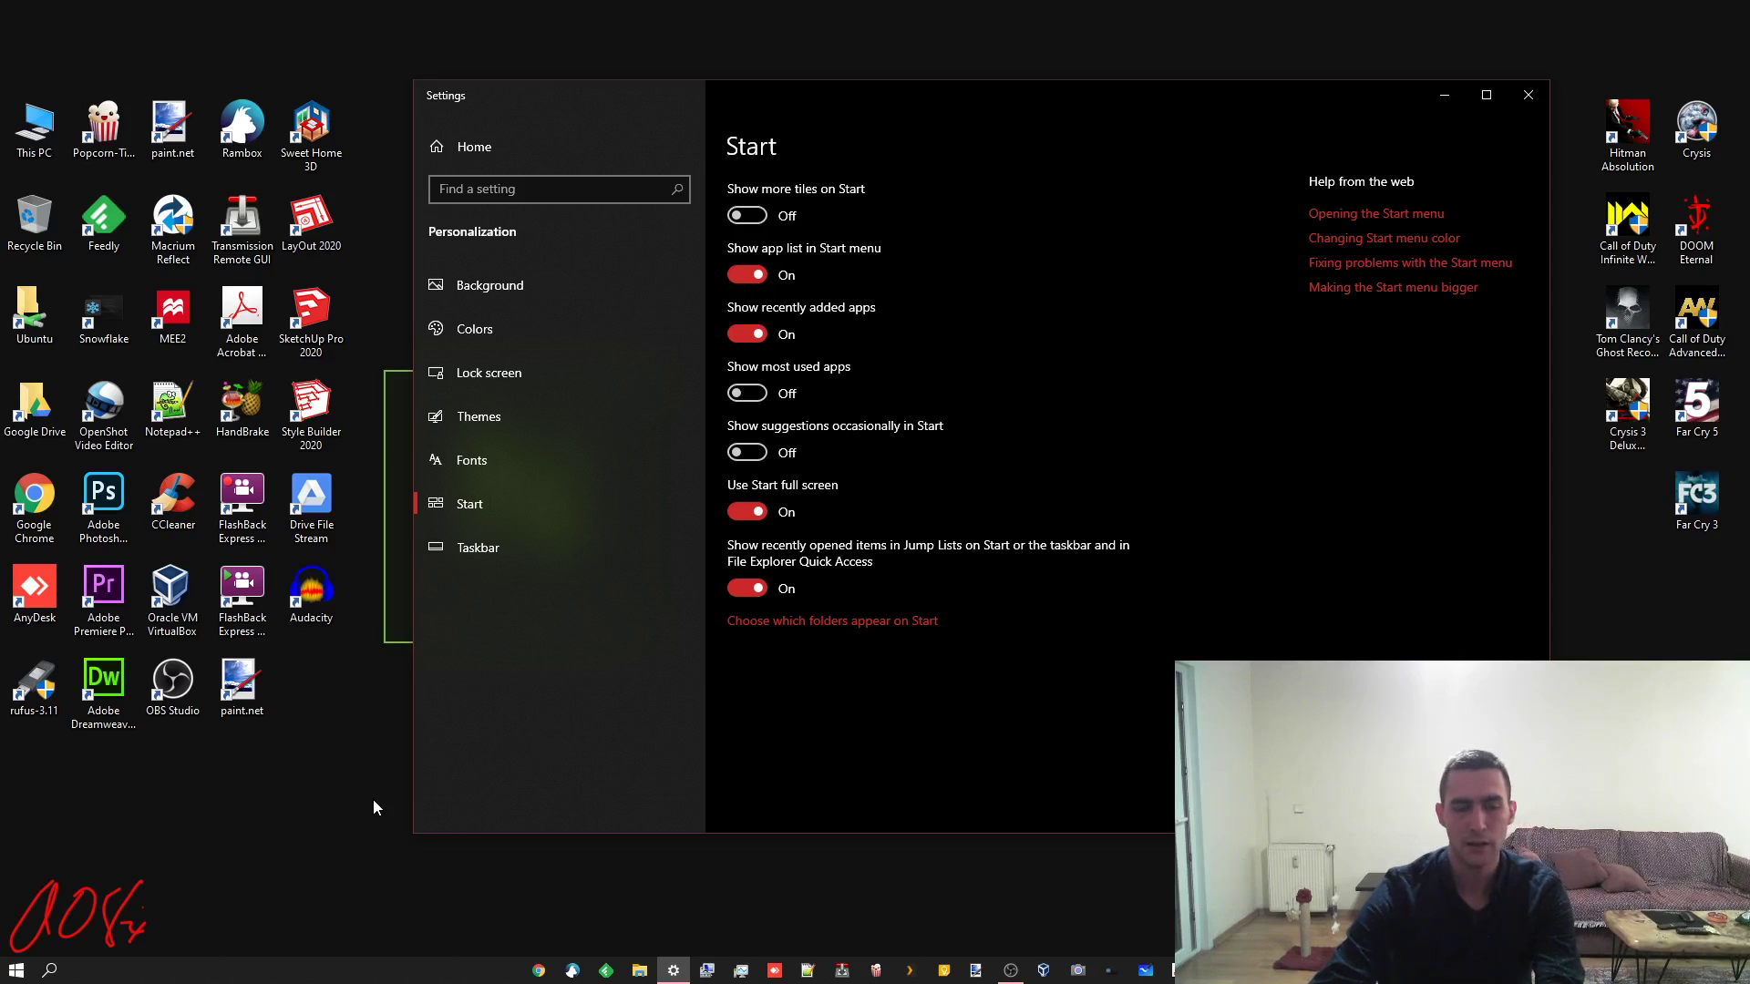
key("super")
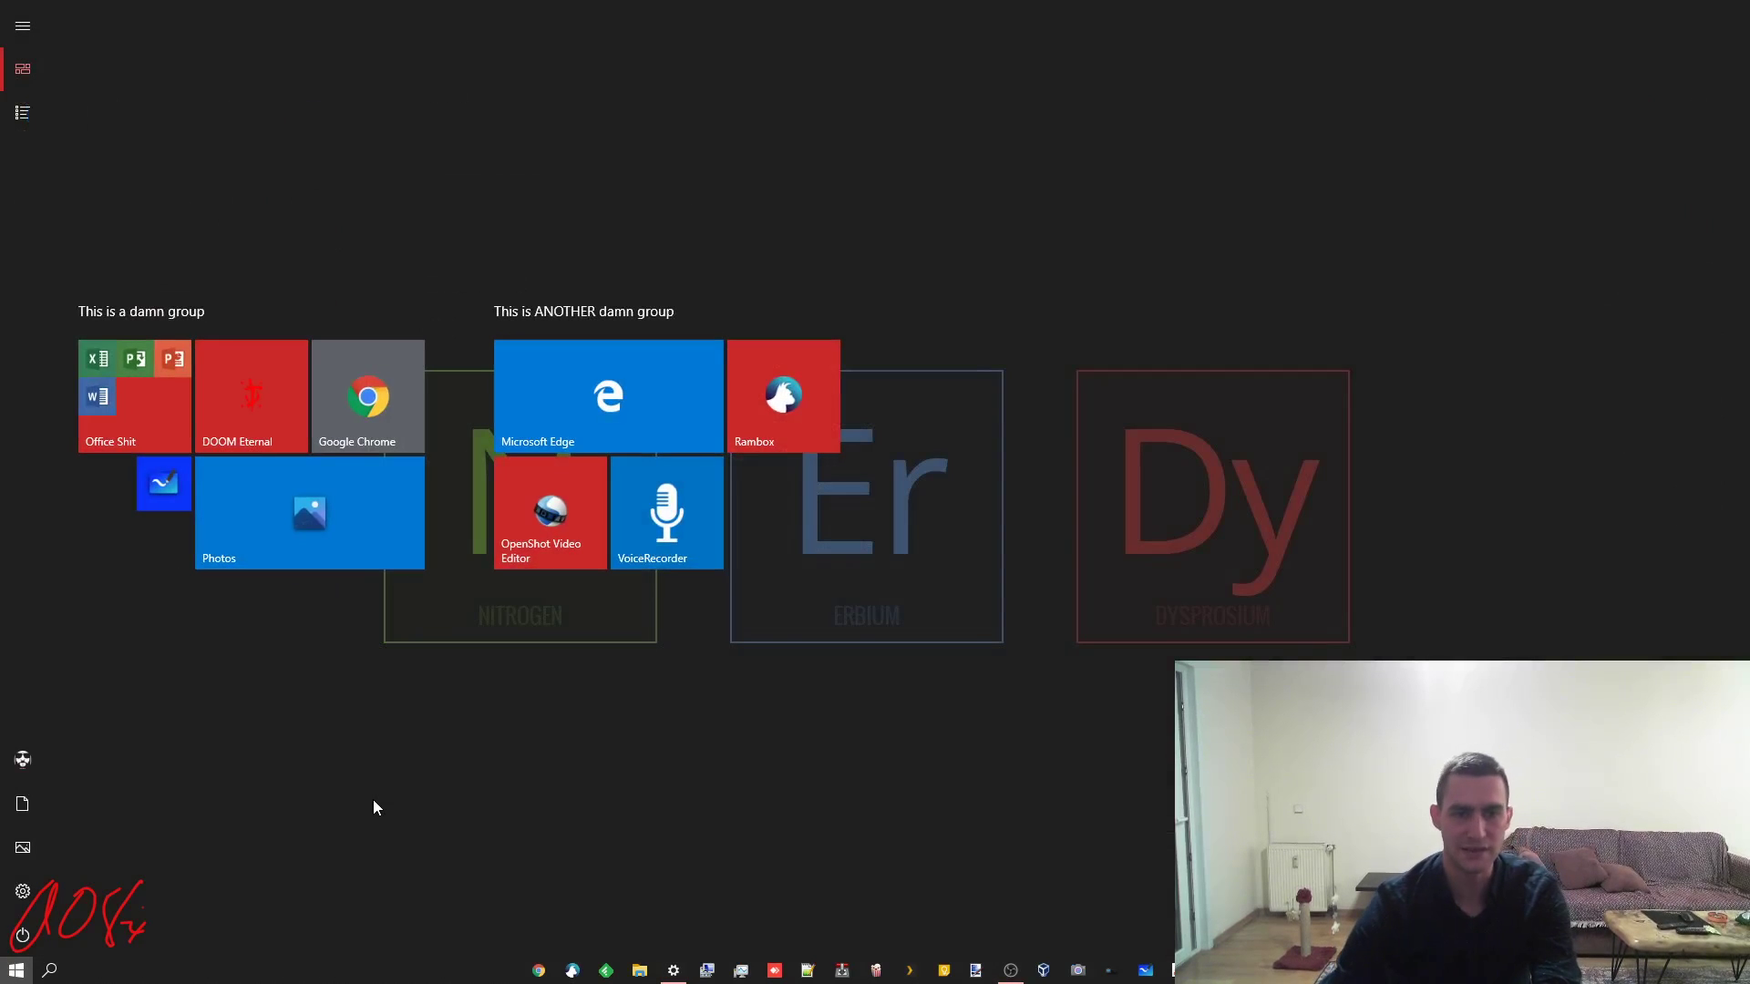
left_click(22, 112)
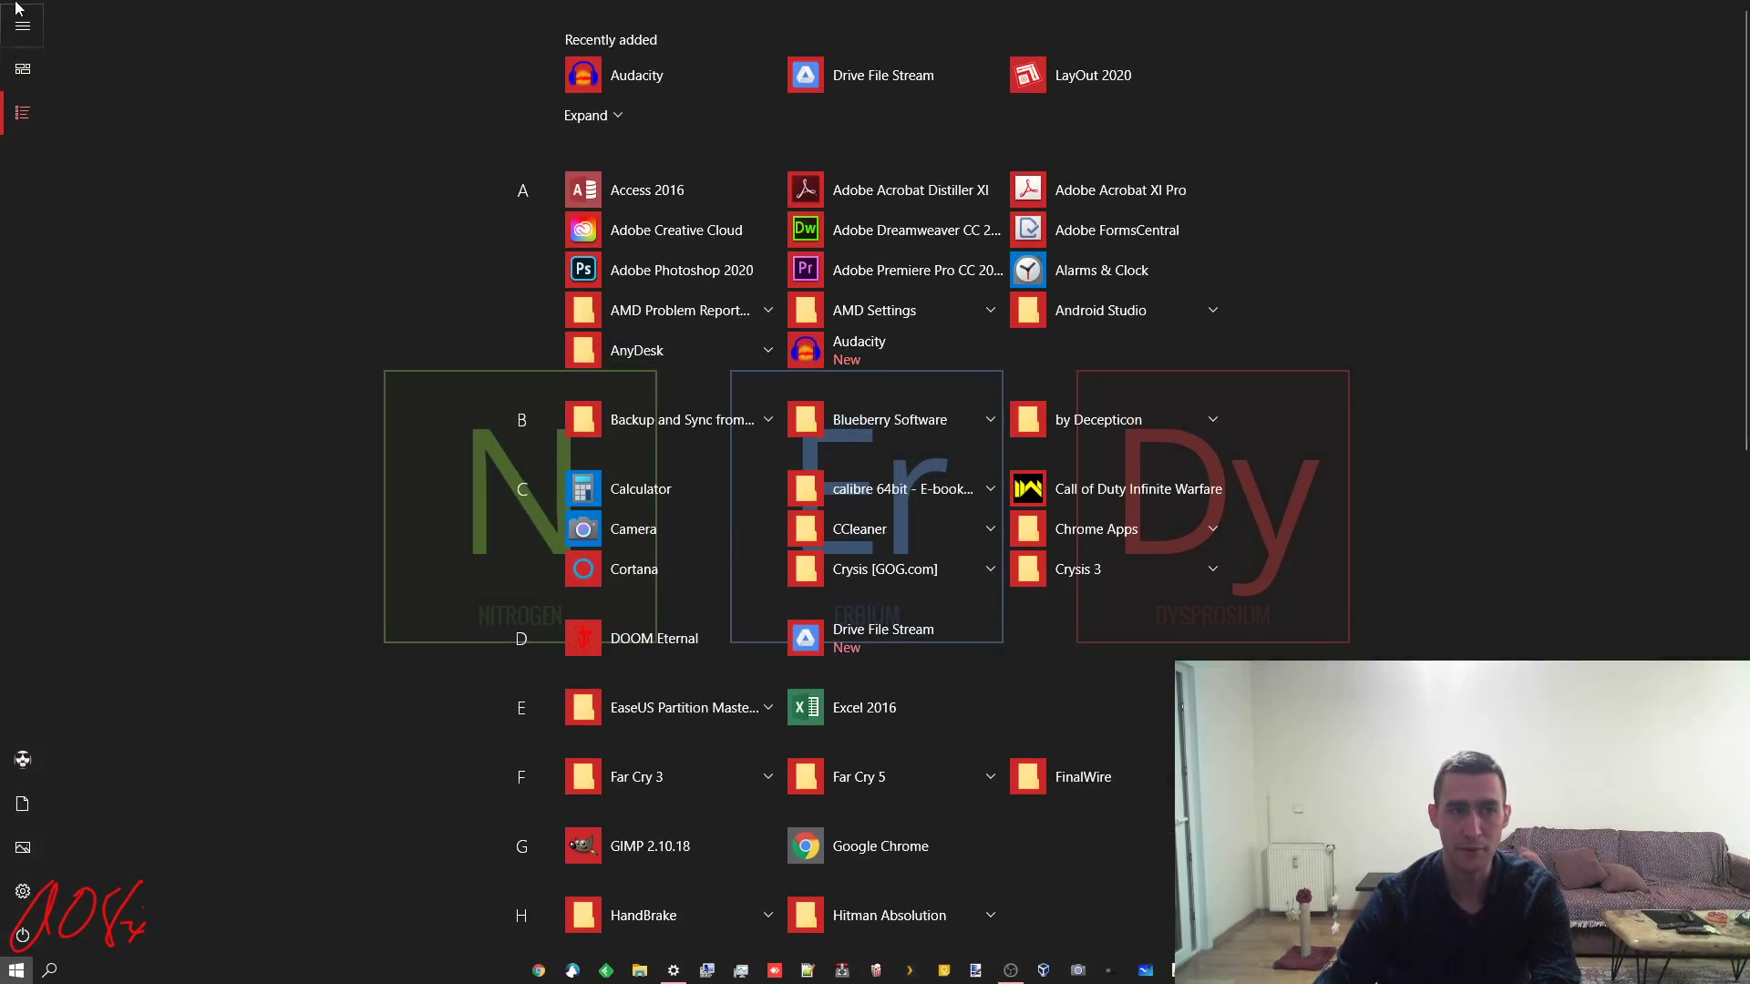
left_click(327, 638)
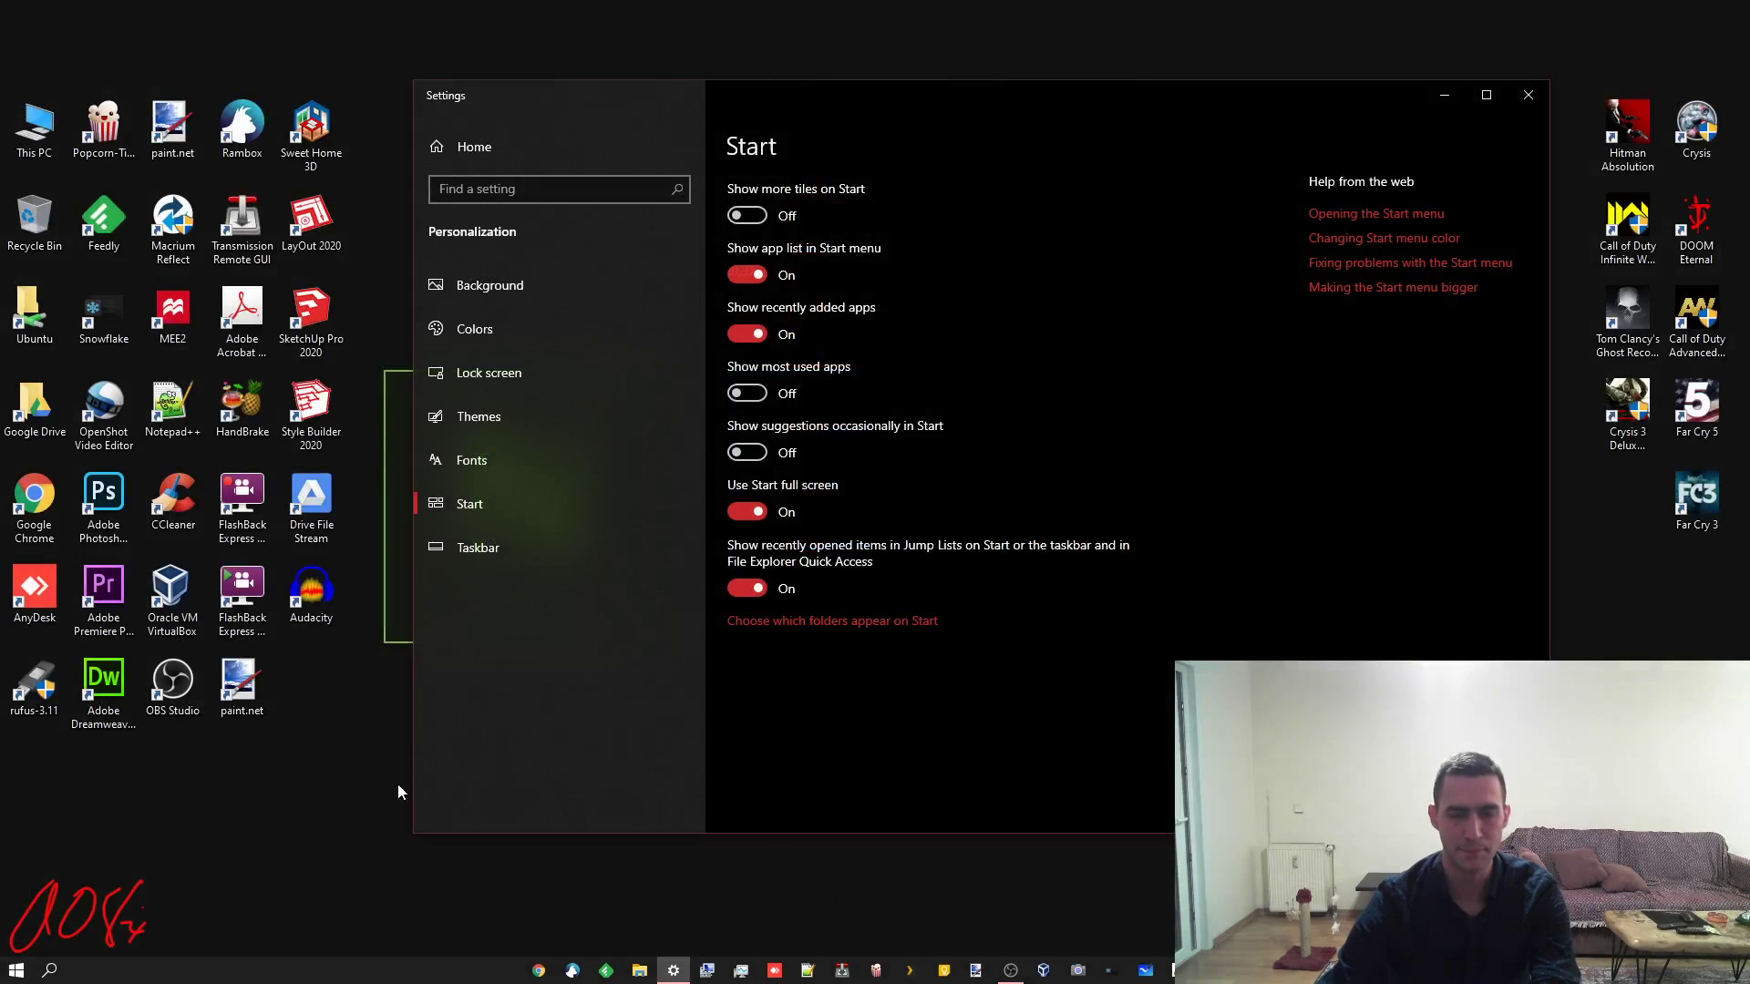
left_click(743, 513)
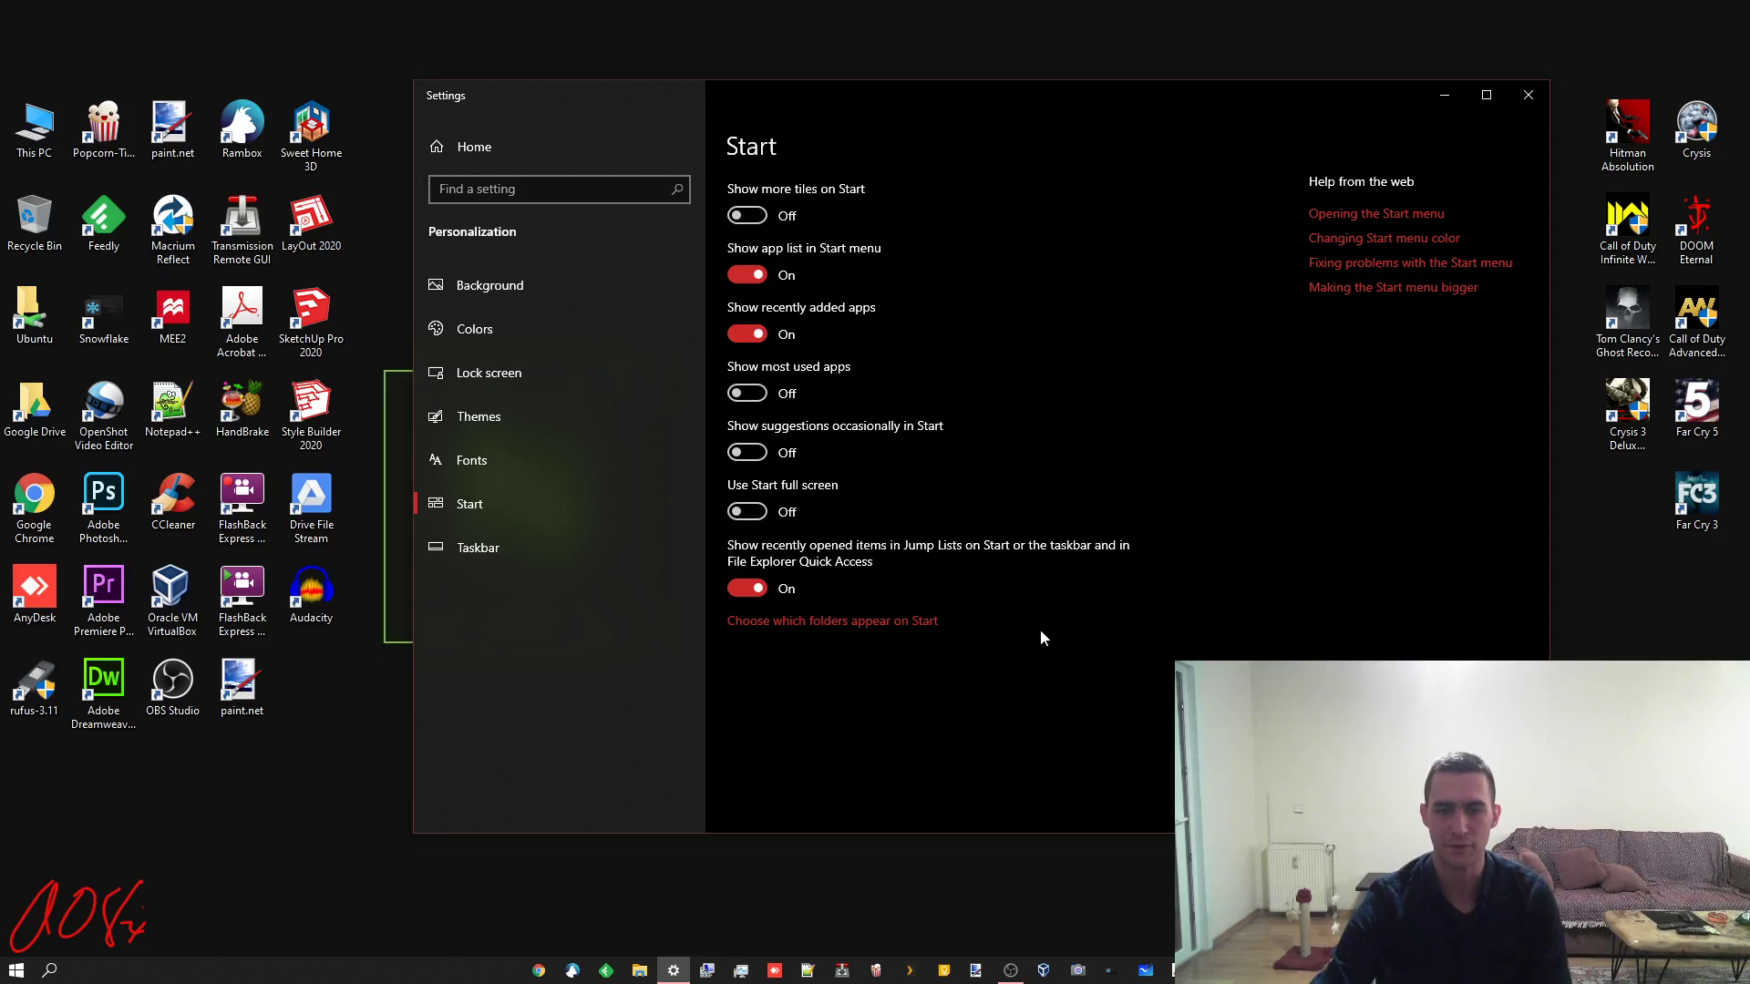
Expand the Office tile folder in the Start menu and examine the recent files of Word 2016 and OpenShot Video Editor
key("super")
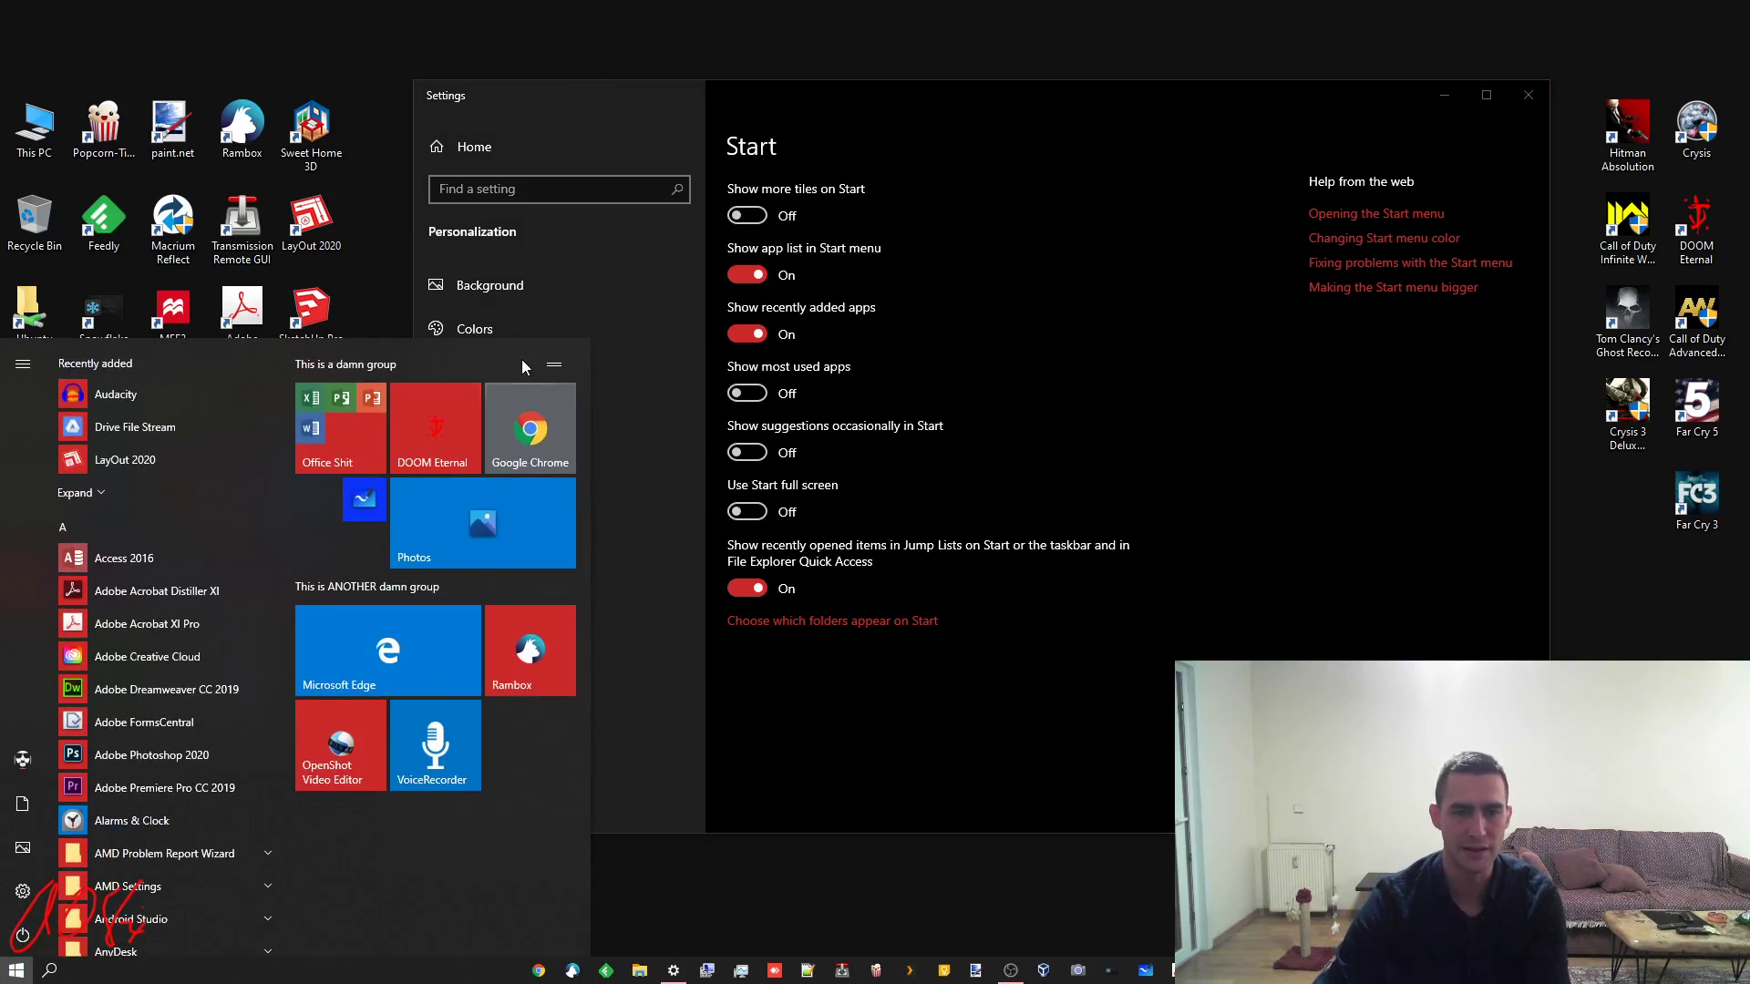
left_click(355, 435)
right_click(334, 665)
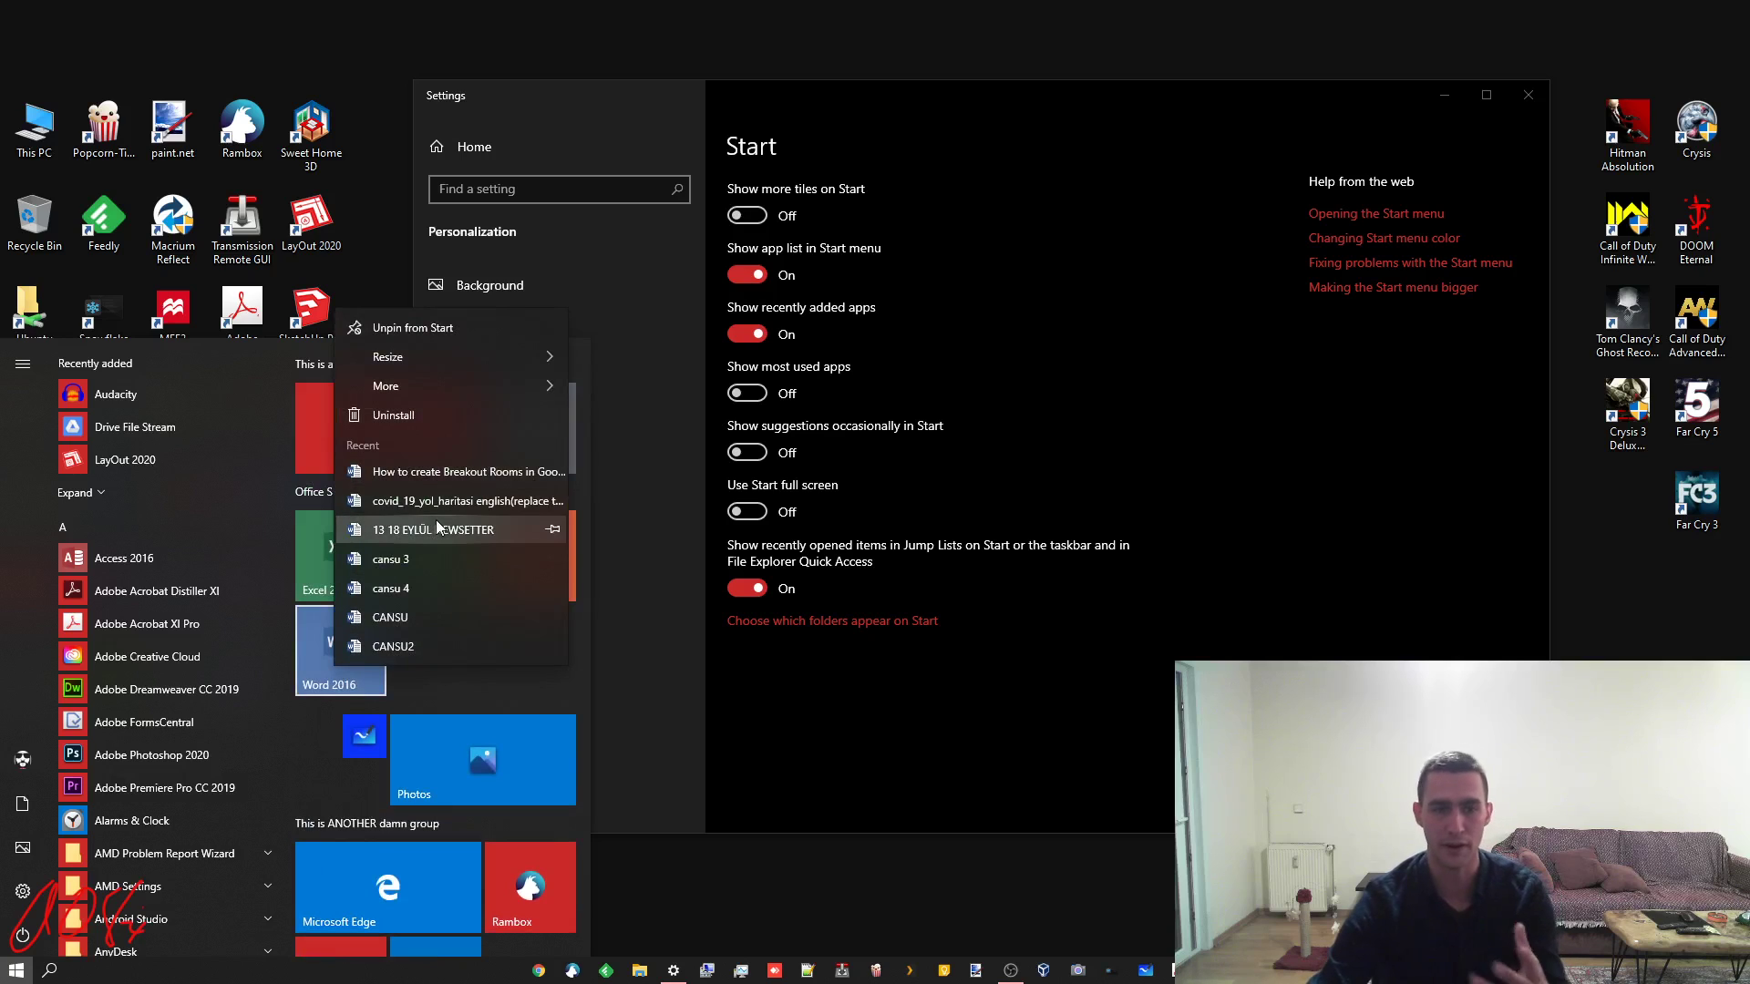
left_click(512, 689)
scroll(477, 649, "down", 2)
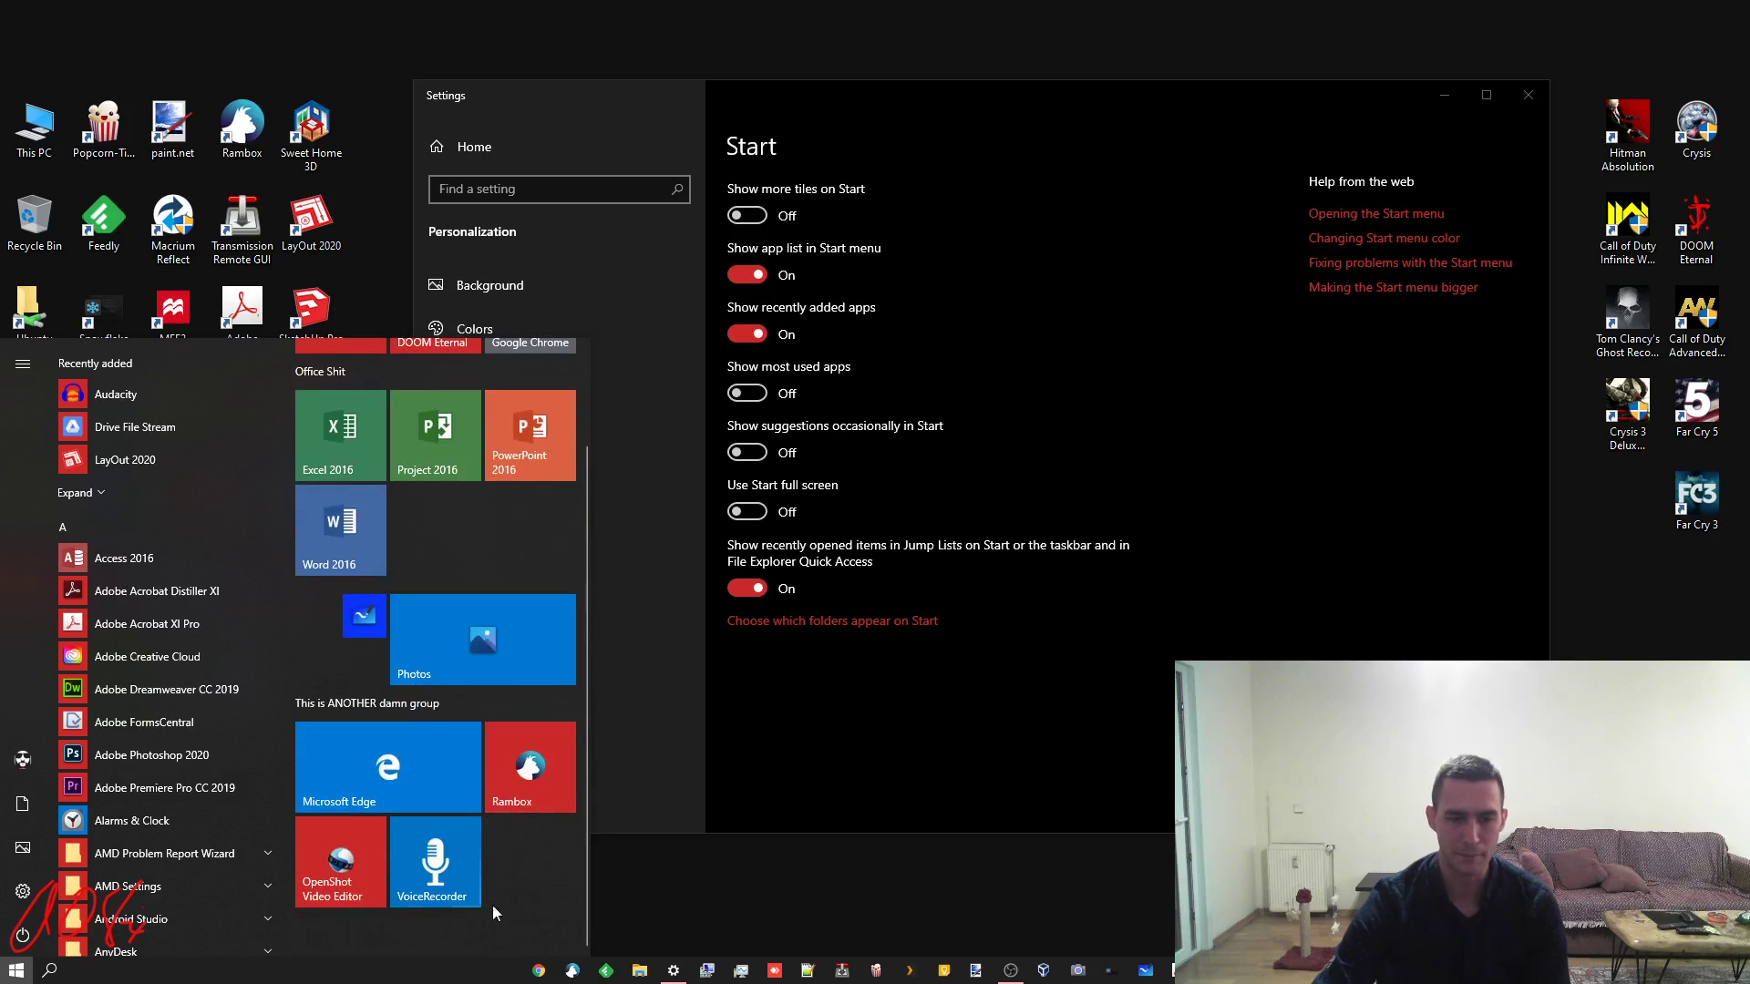
right_click(337, 873)
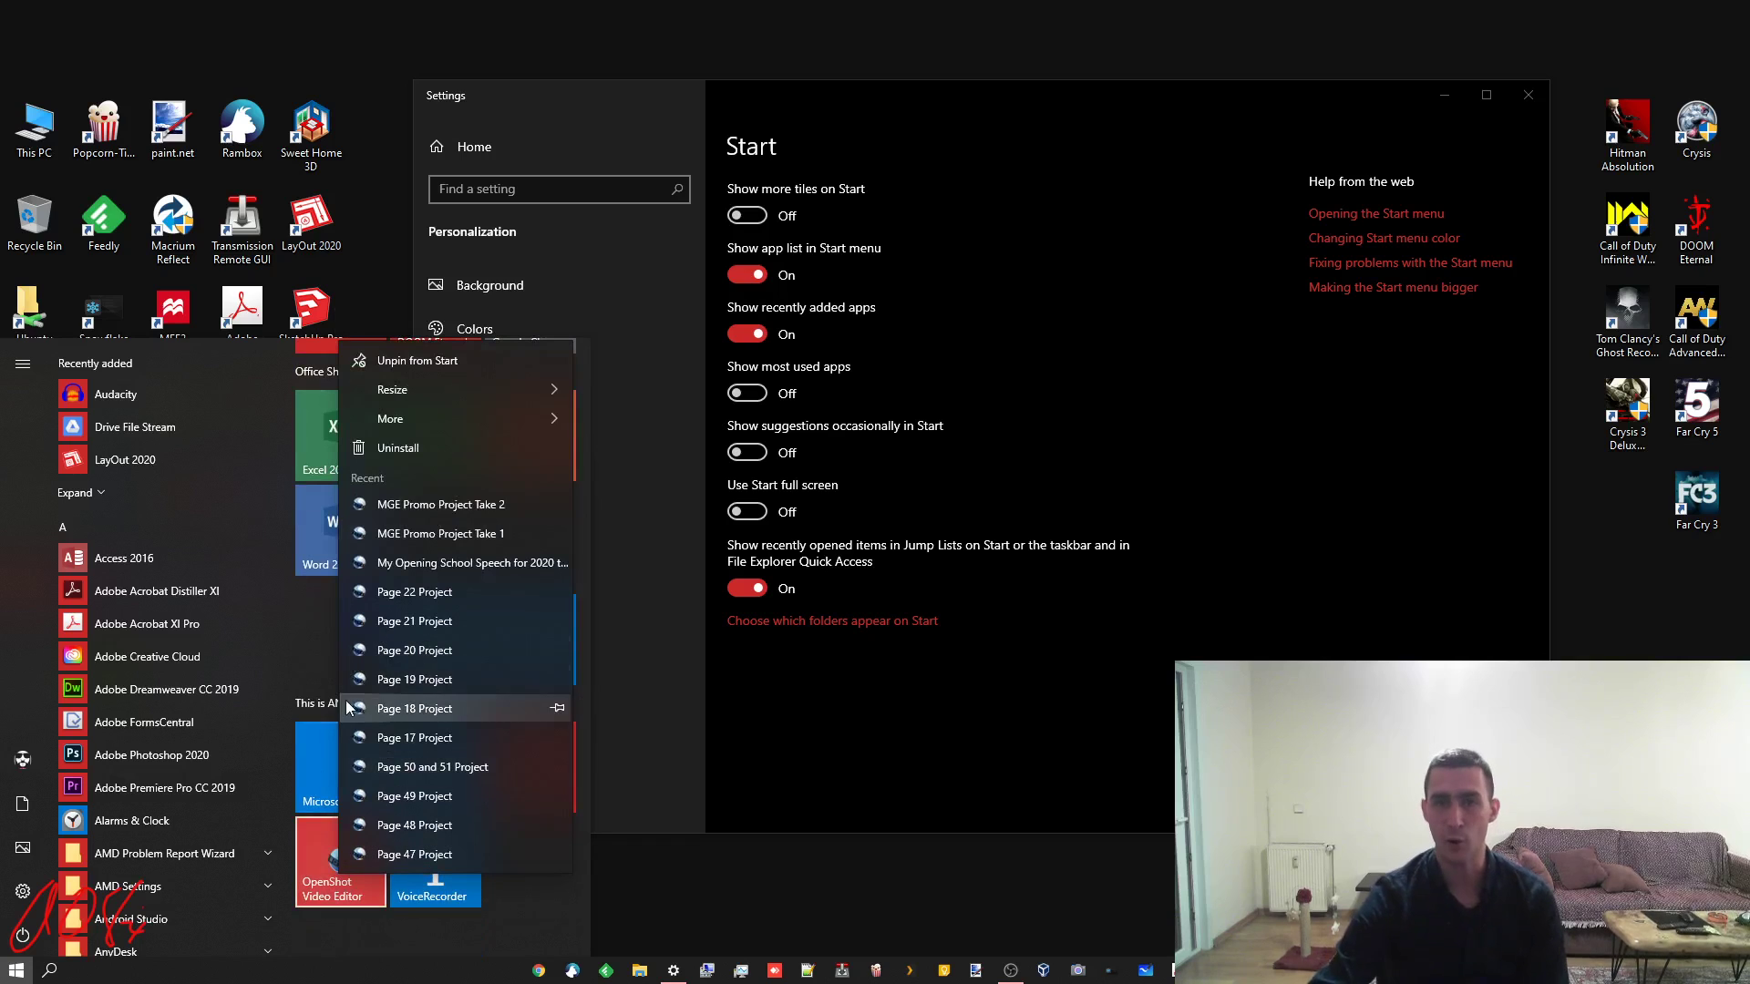
left_click(750, 825)
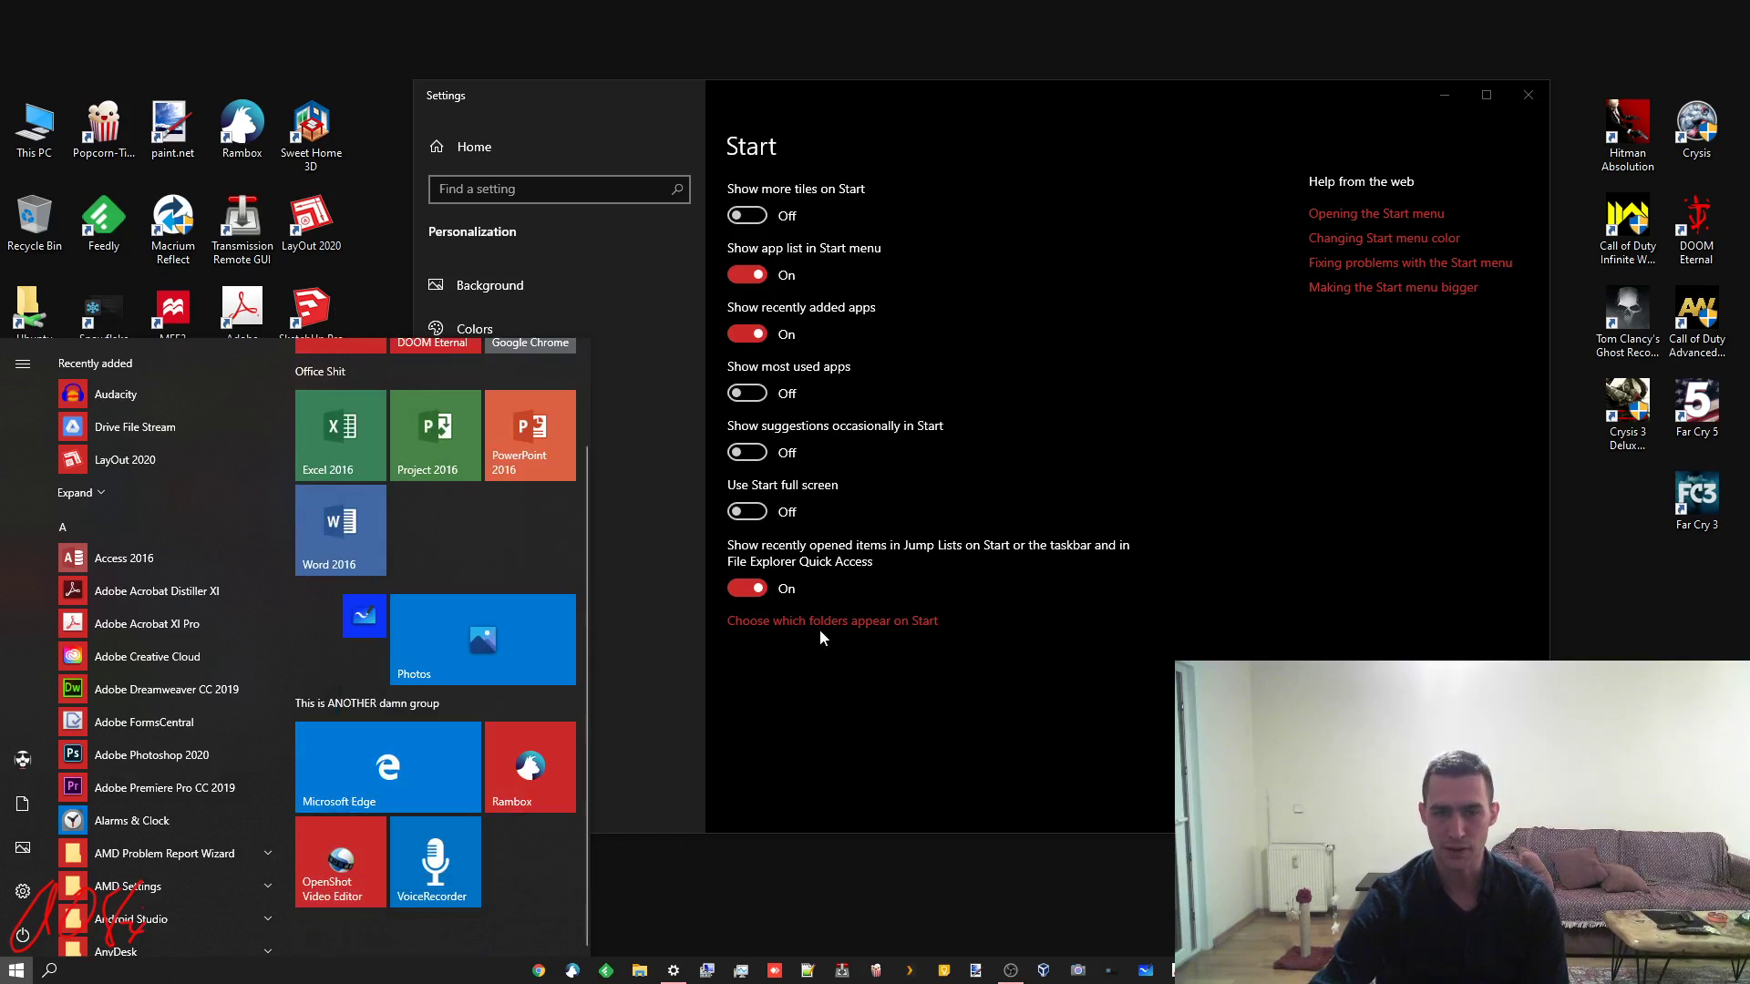
Turn off recently opened items in Jump Lists, check the OpenShot Video Editor tile's options, and turn the setting on again
left_click(747, 588)
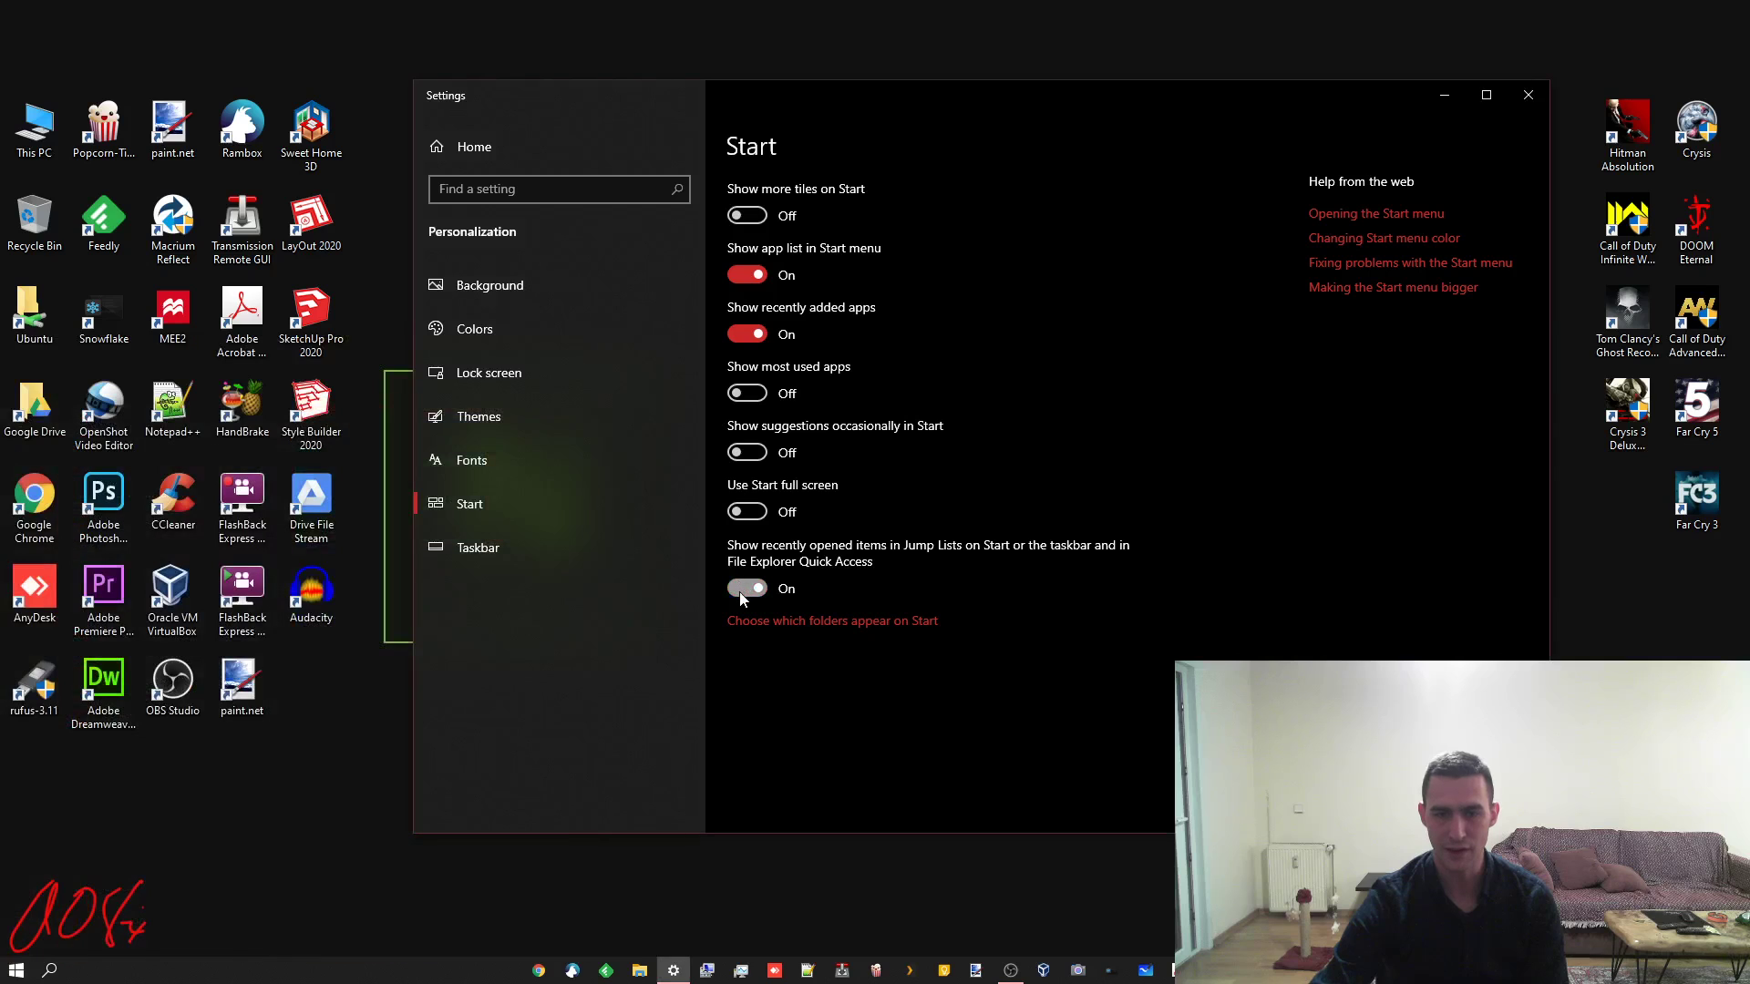
left_click(16, 970)
right_click(326, 753)
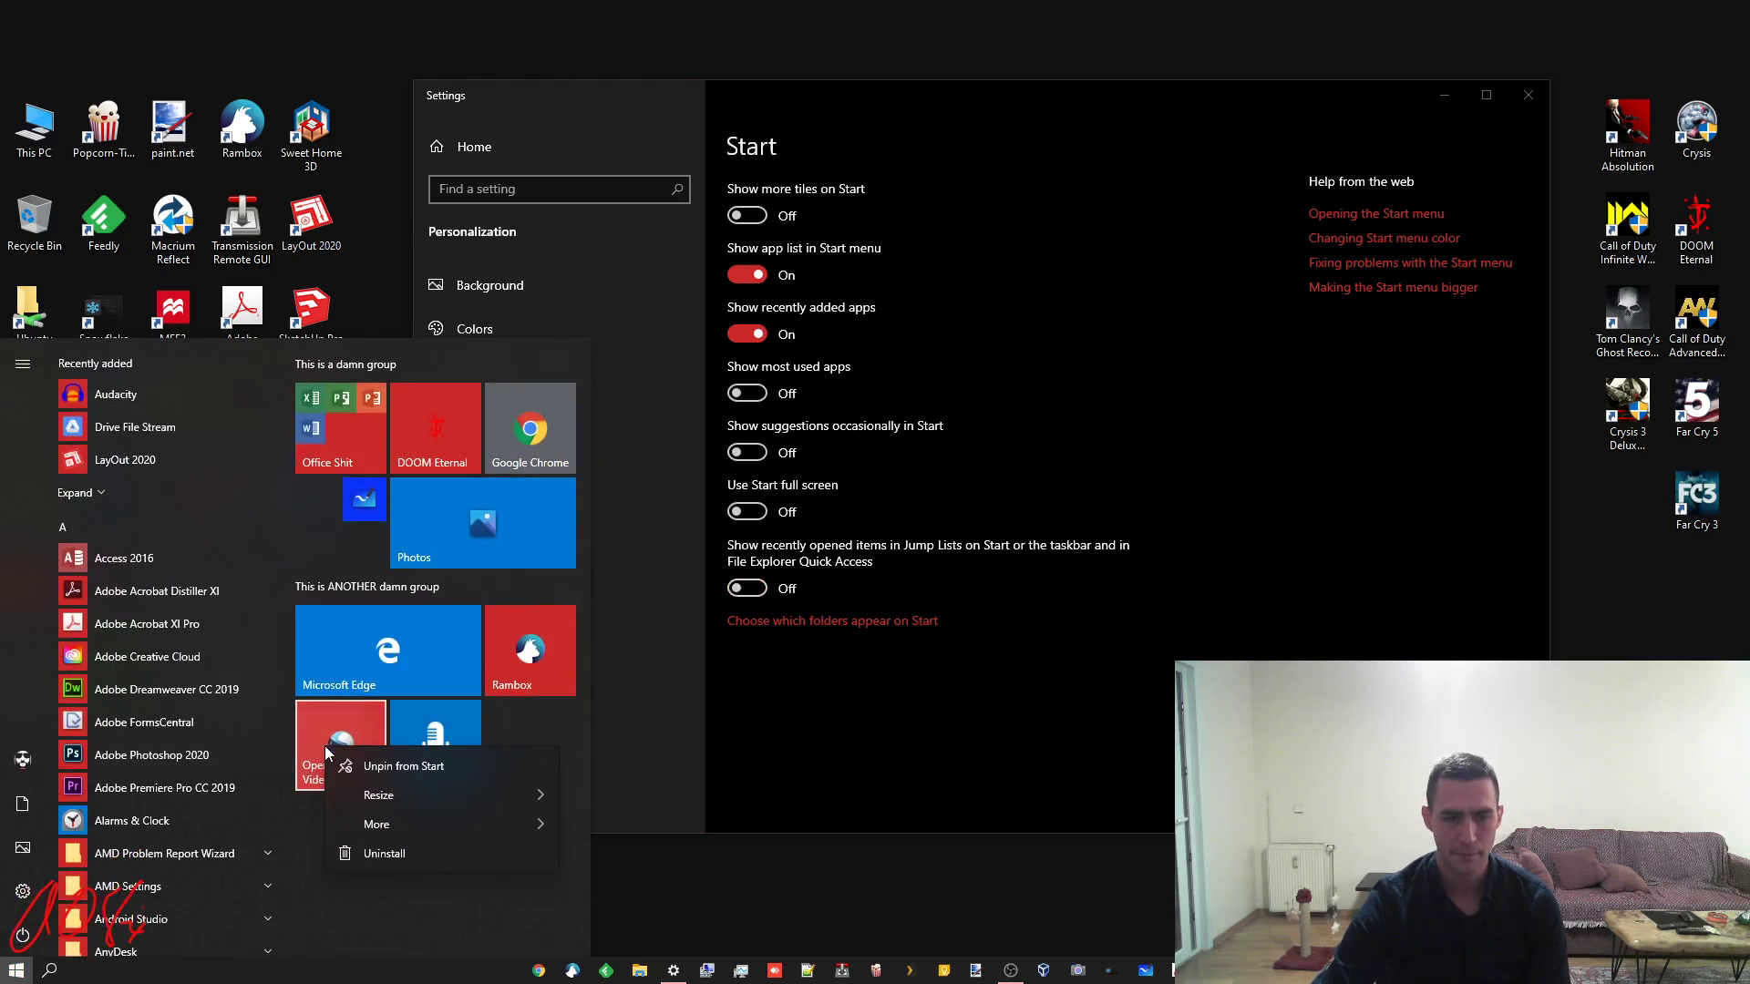
left_click(810, 756)
left_click(747, 588)
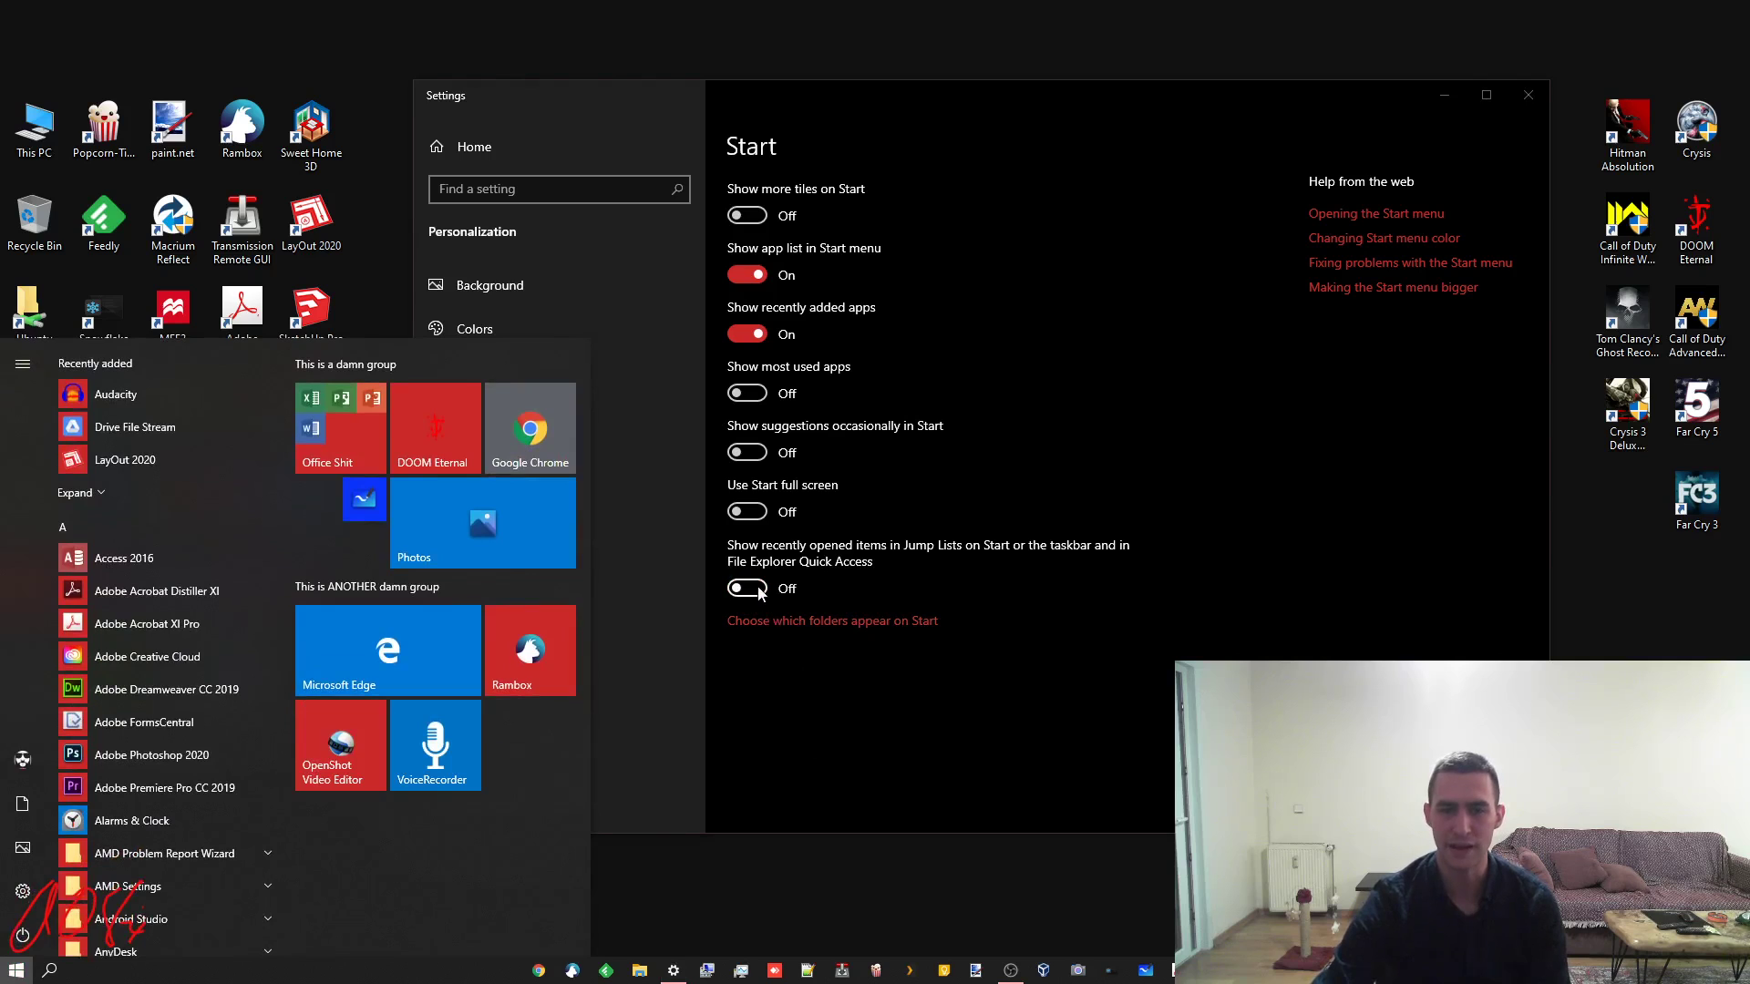
Check the available options of the OpenShot Video Editor tile and the Office tile folder, and close the Start menu
left_click(11, 966)
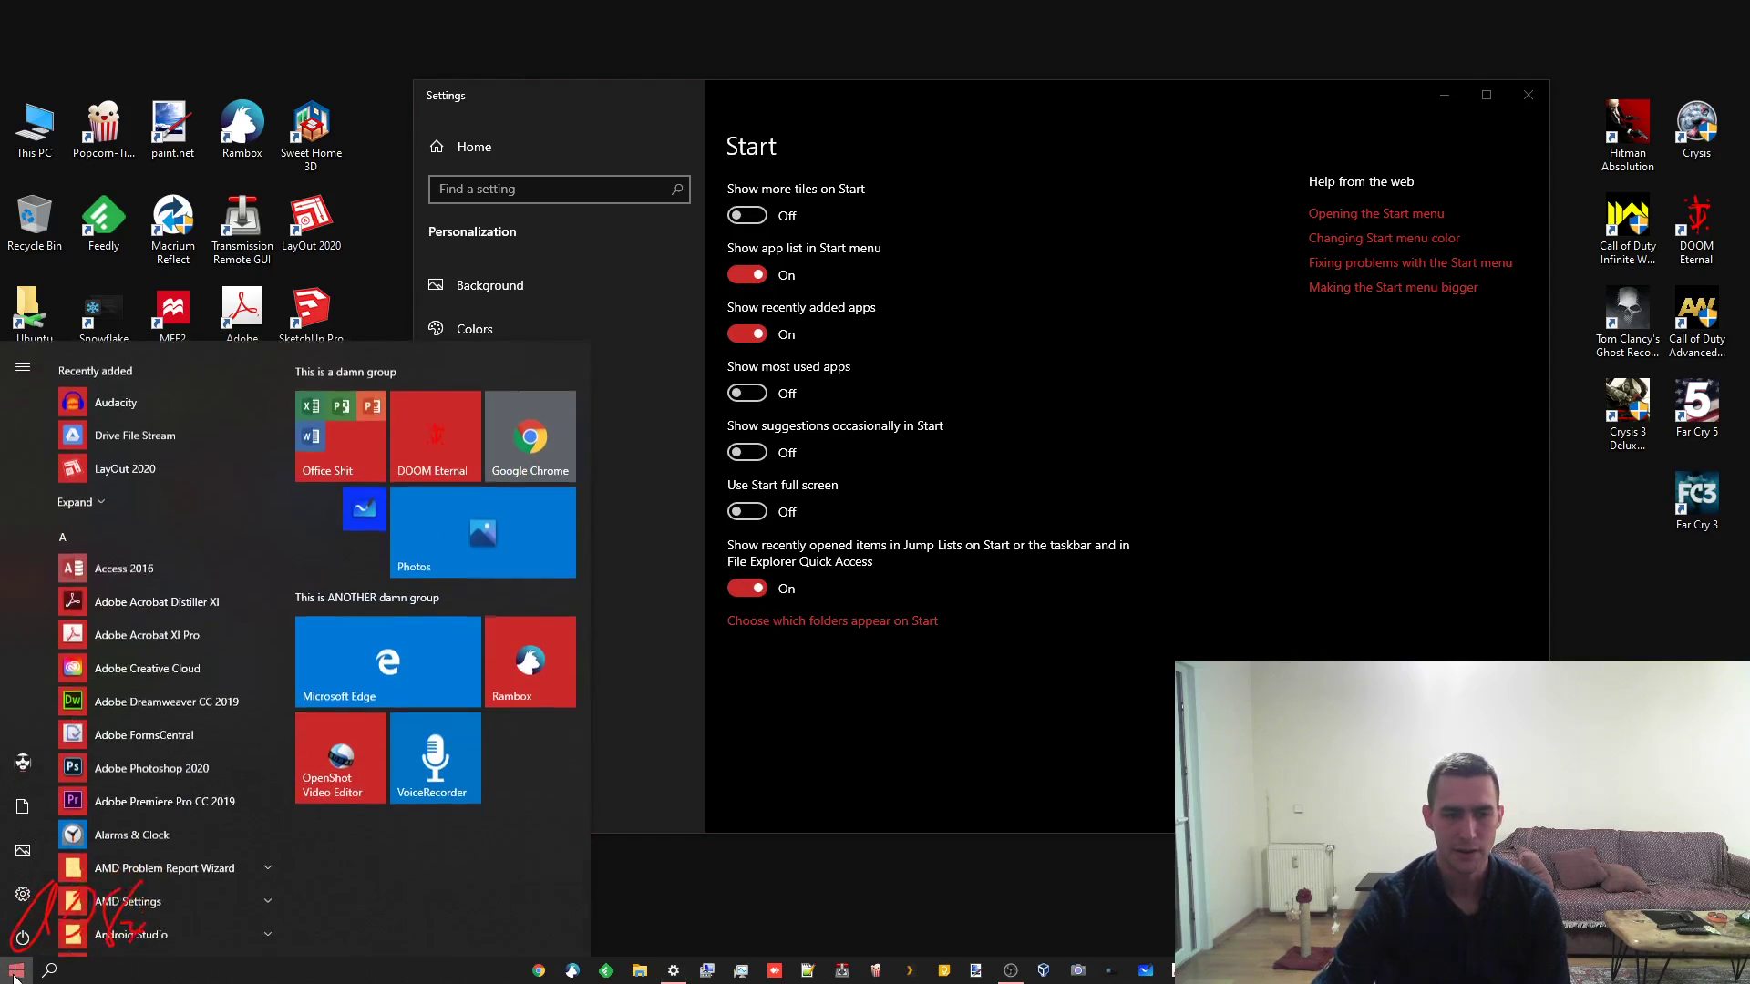
right_click(352, 756)
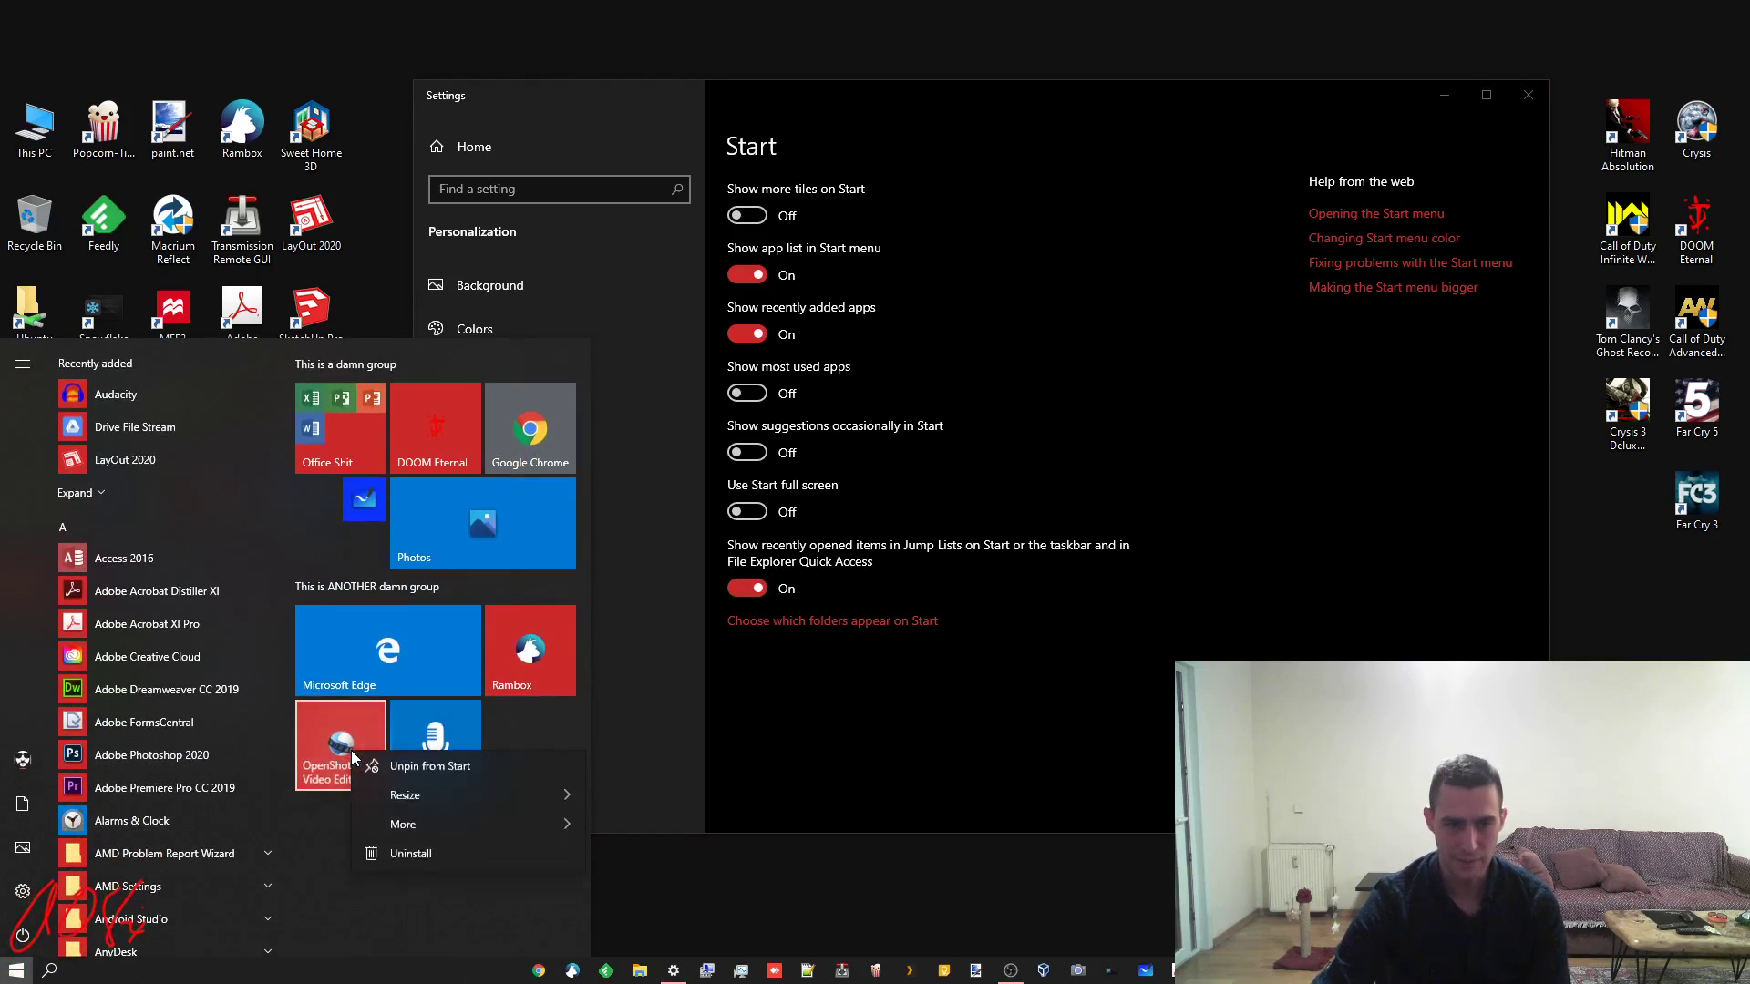
right_click(347, 425)
left_click(316, 429)
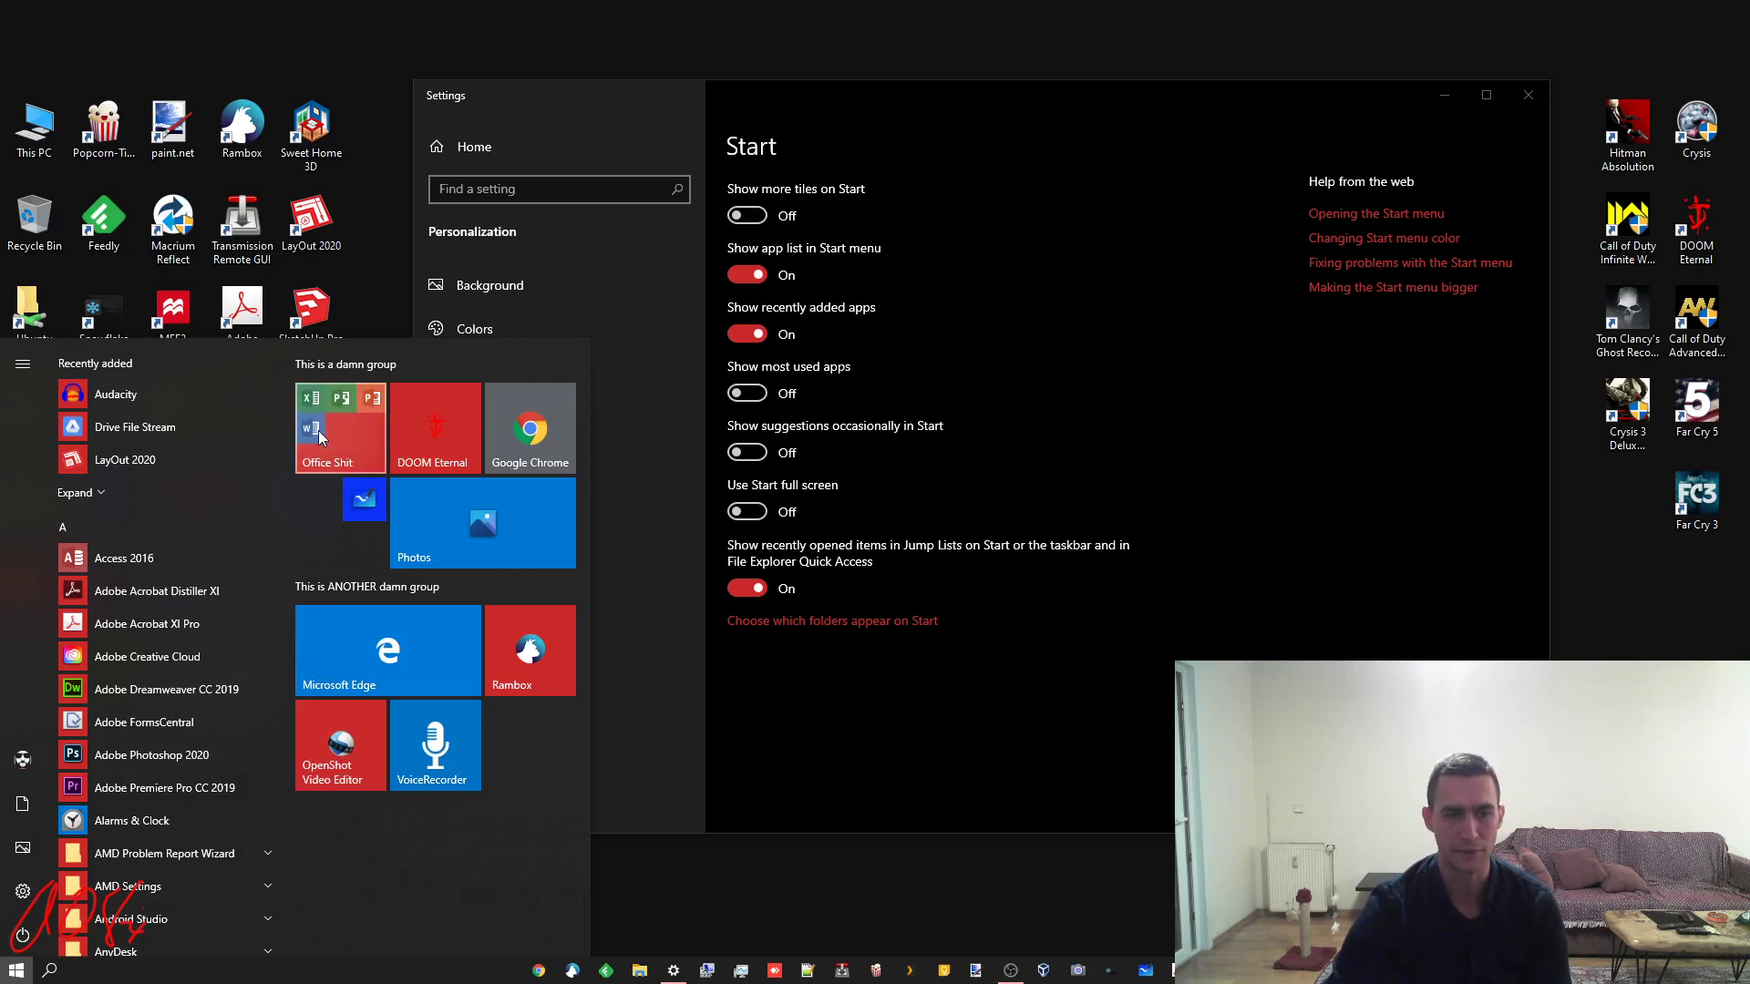
right_click(316, 431)
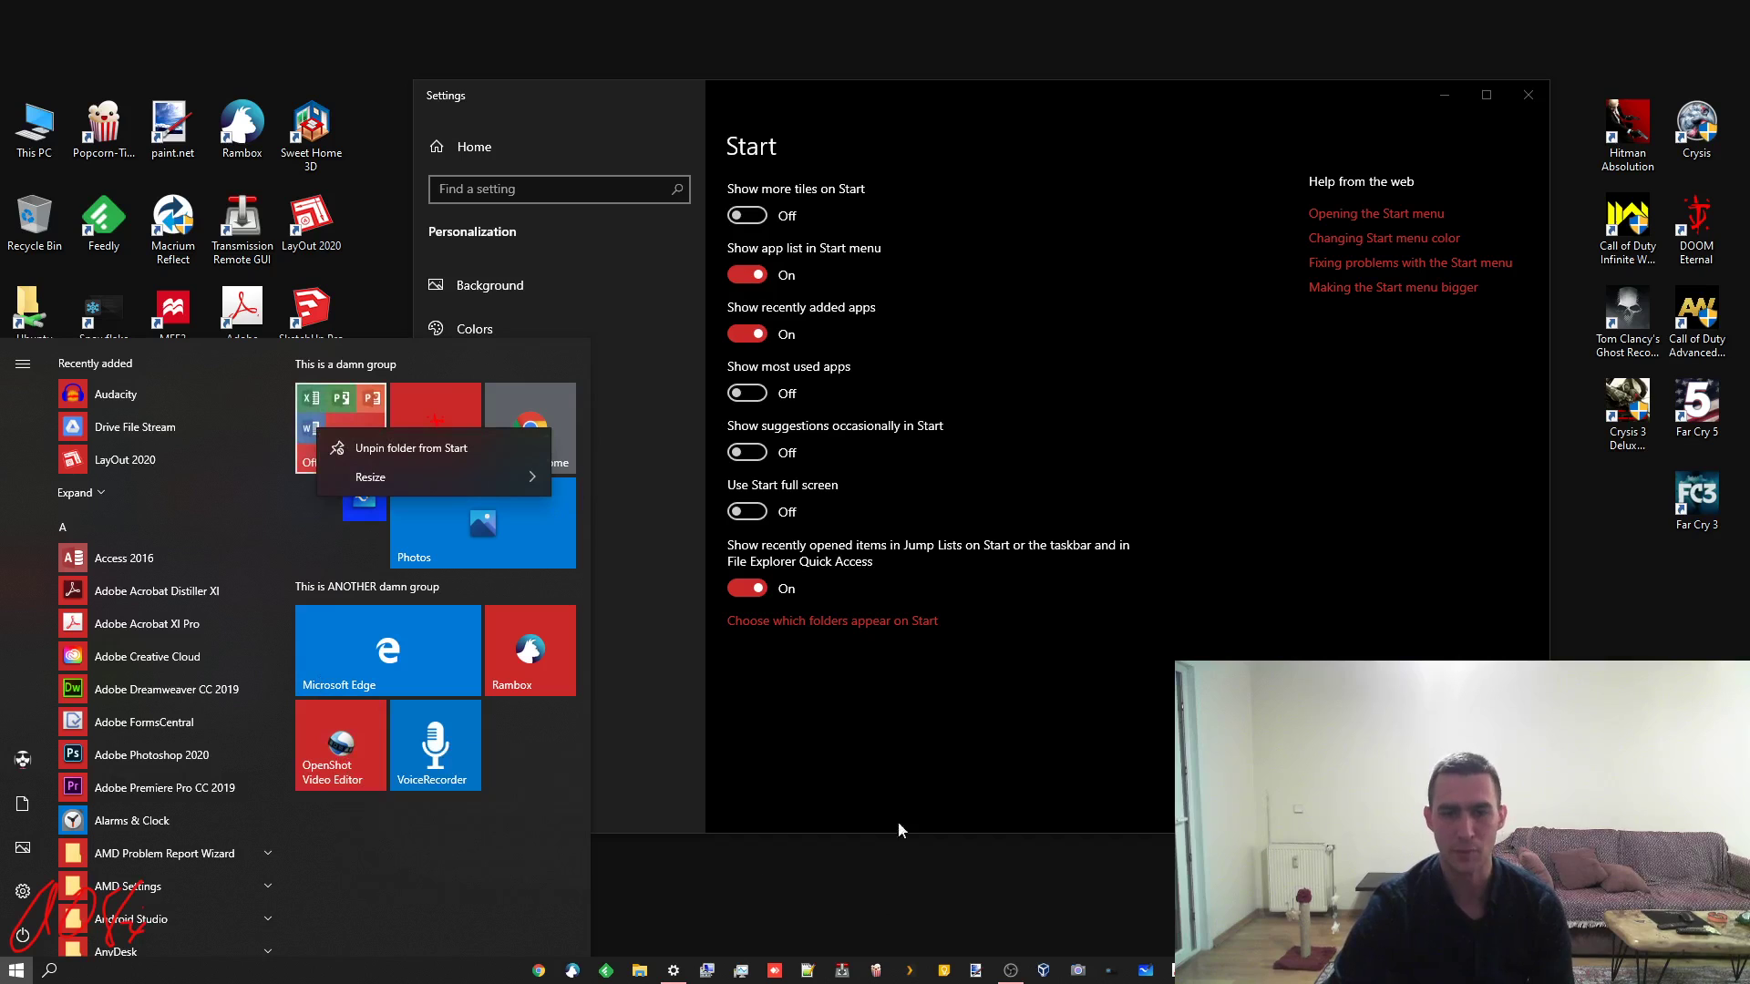
left_click(941, 734)
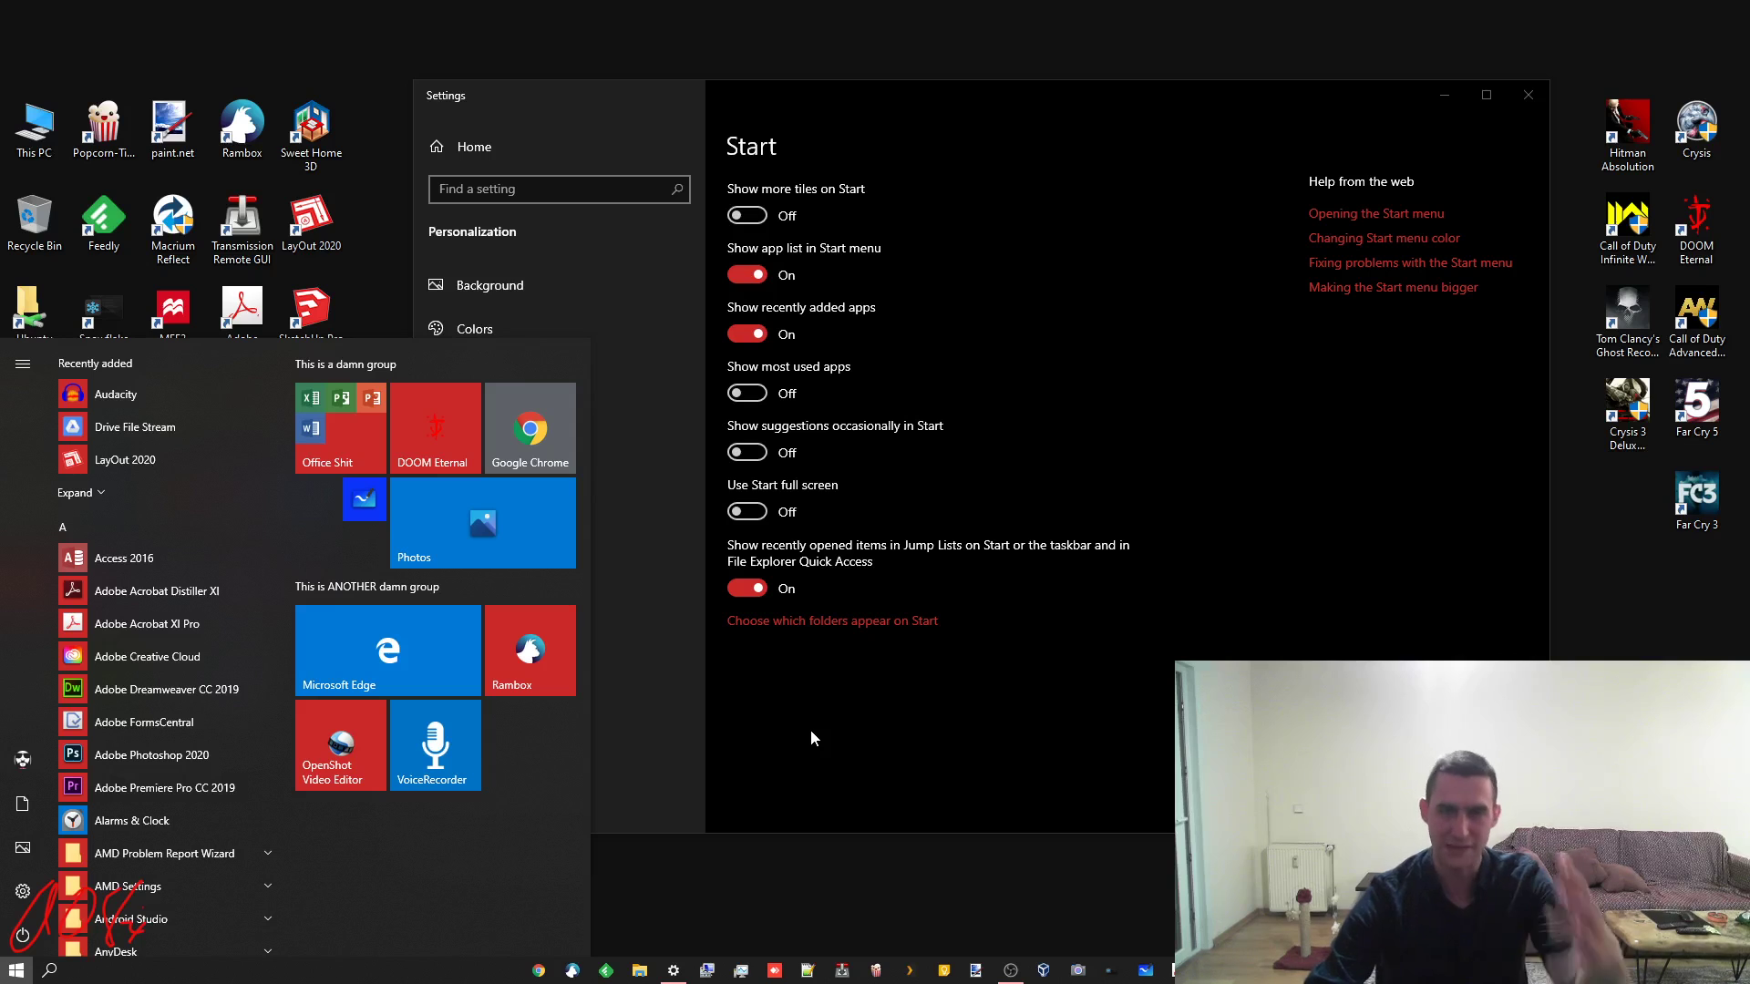
left_click(814, 868)
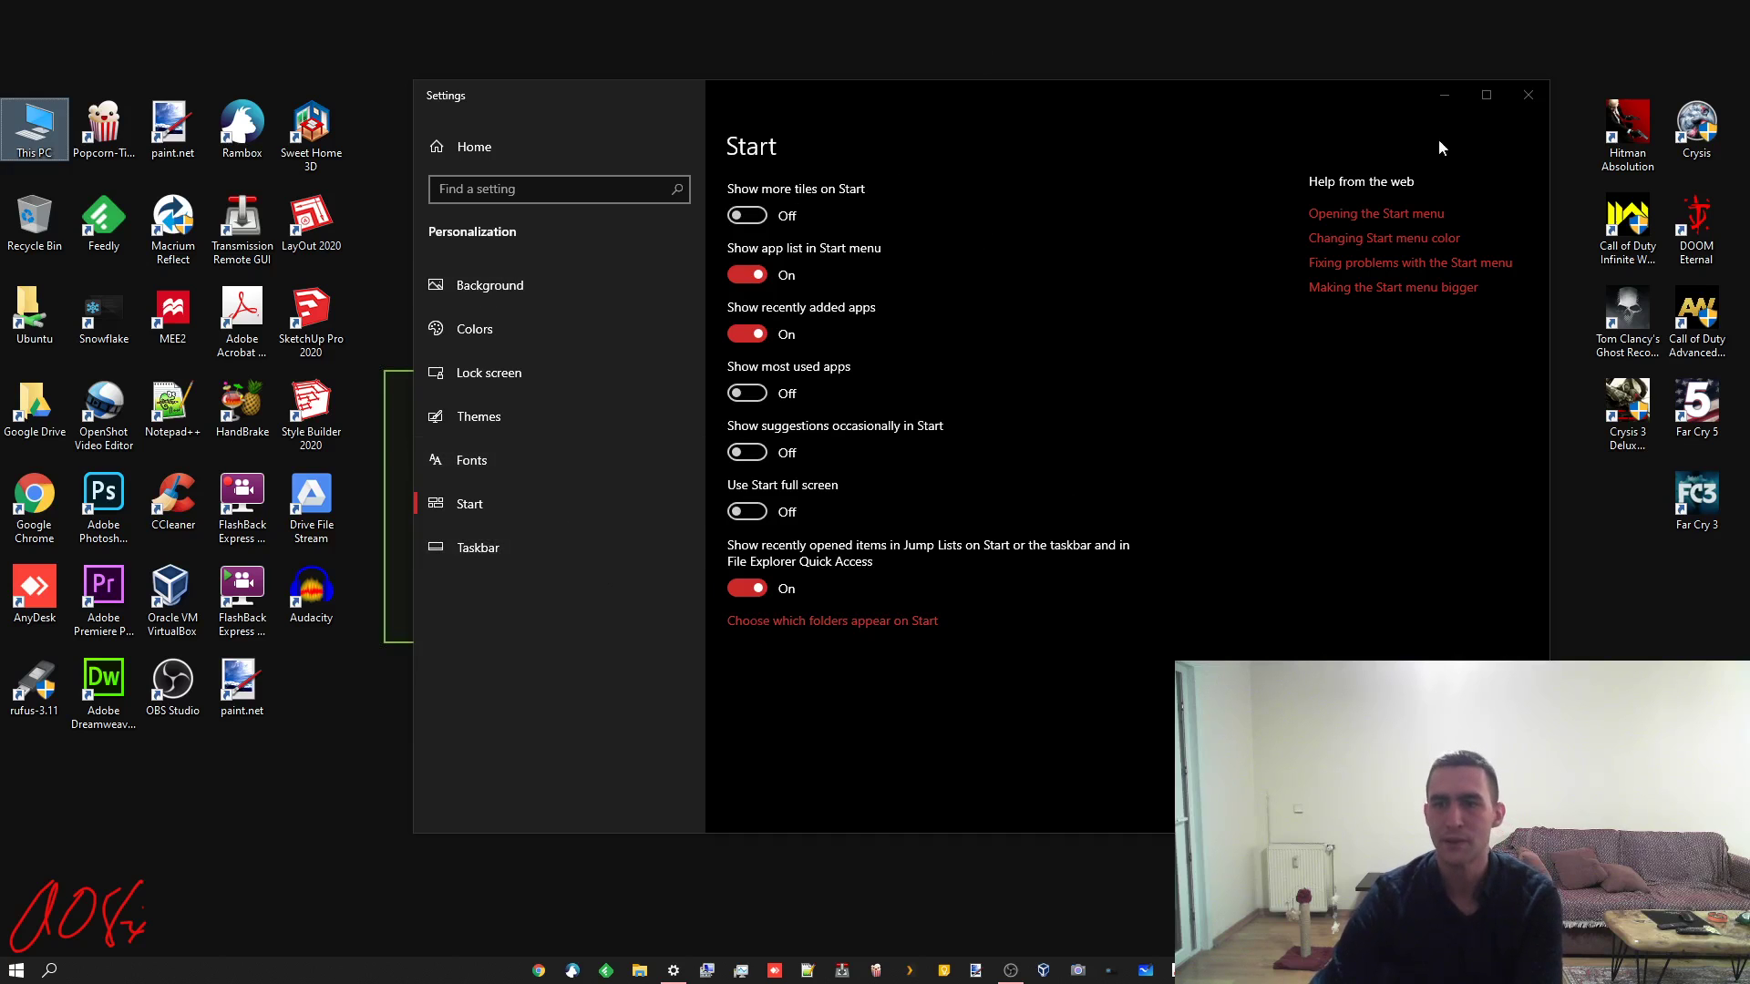
Close the Settings window and pin Adobe Acrobat XI Pro from the app list to Start
left_click(1529, 95)
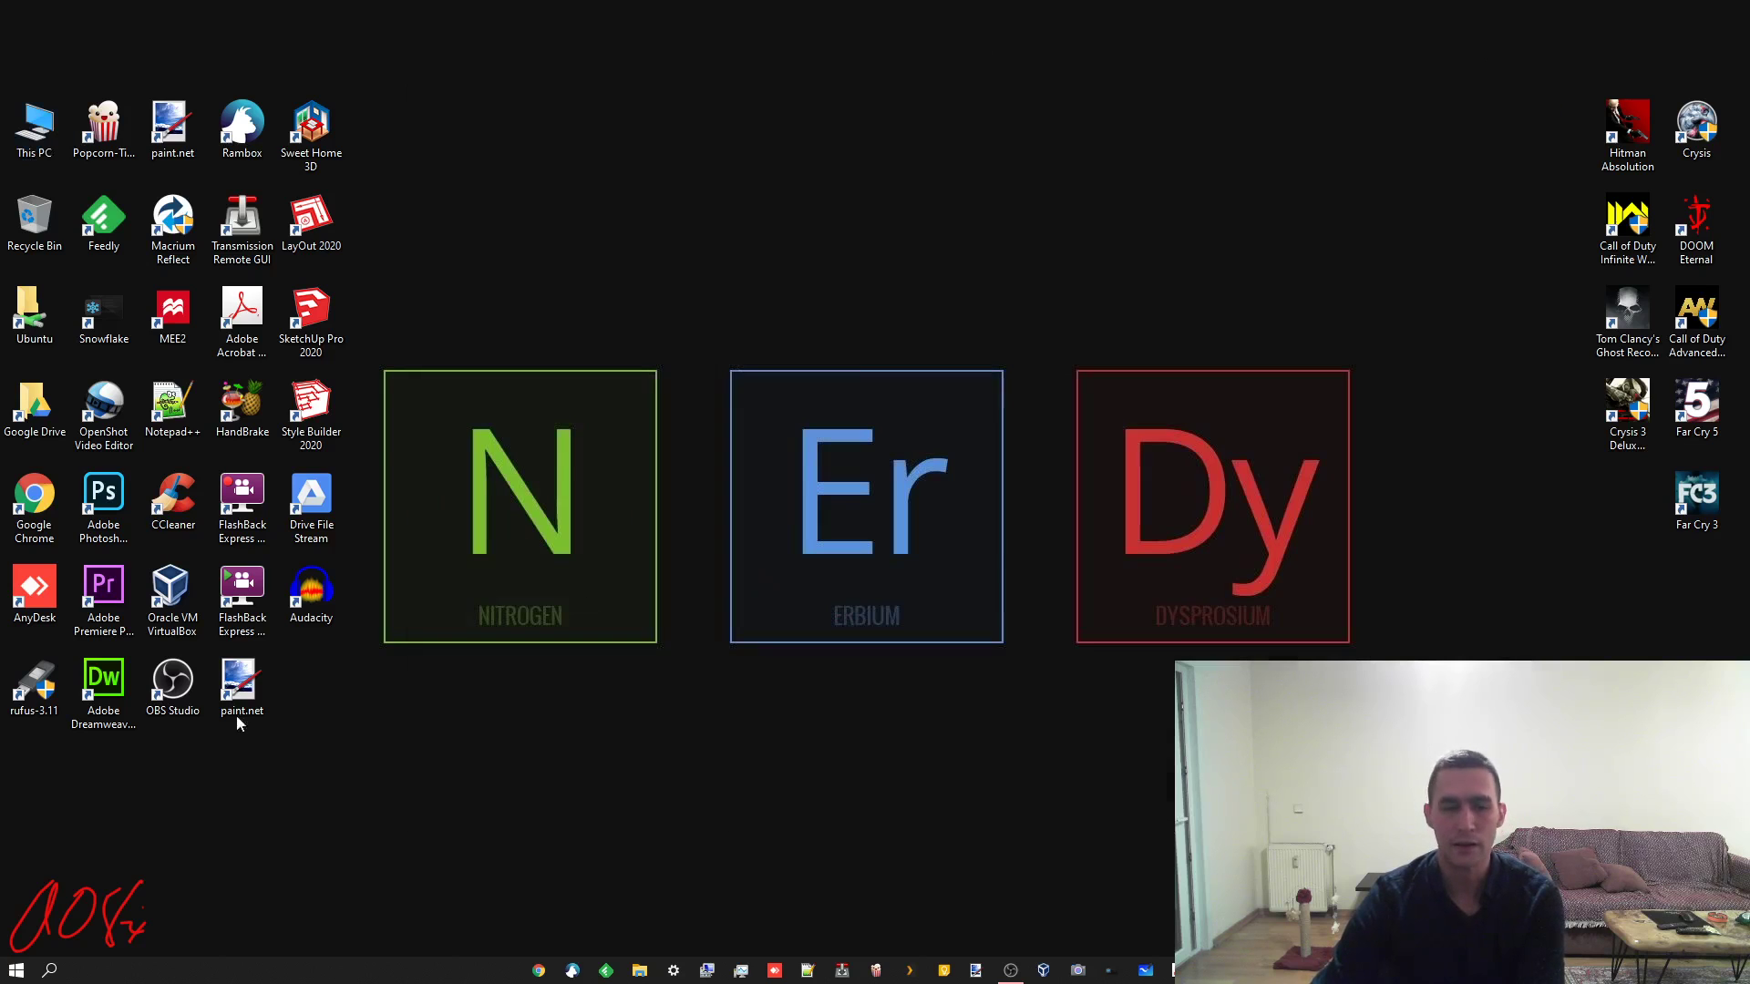
left_click(17, 971)
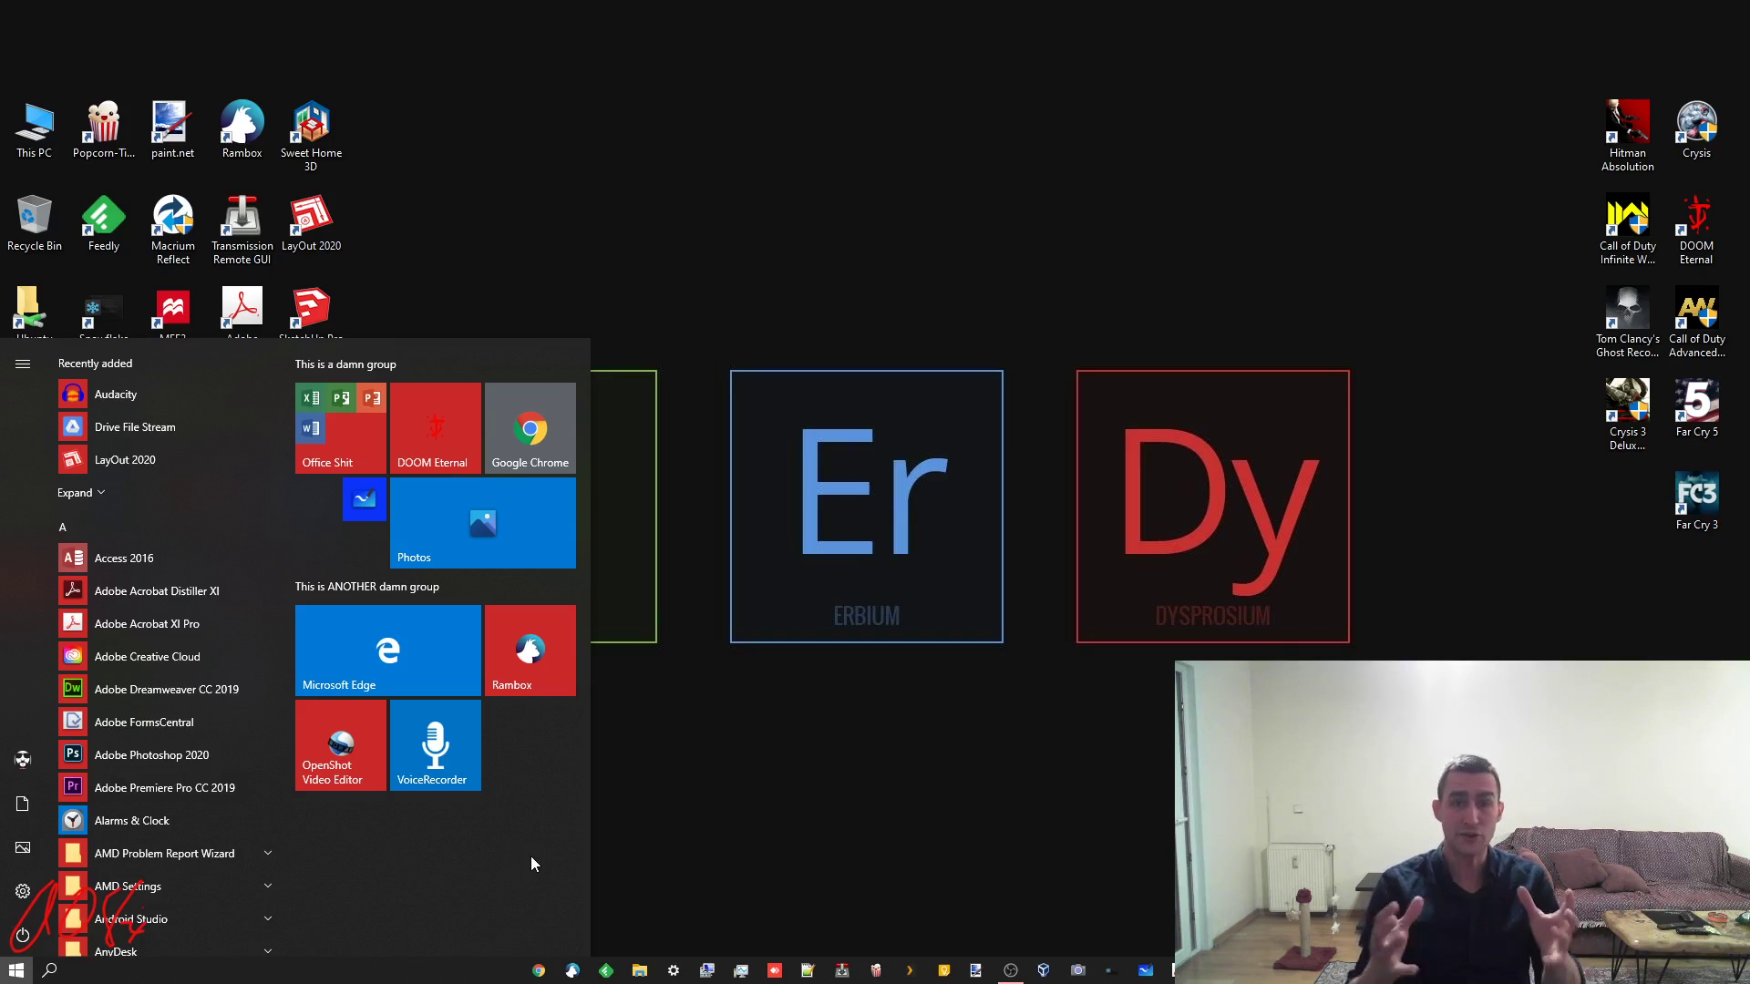
right_click(150, 620)
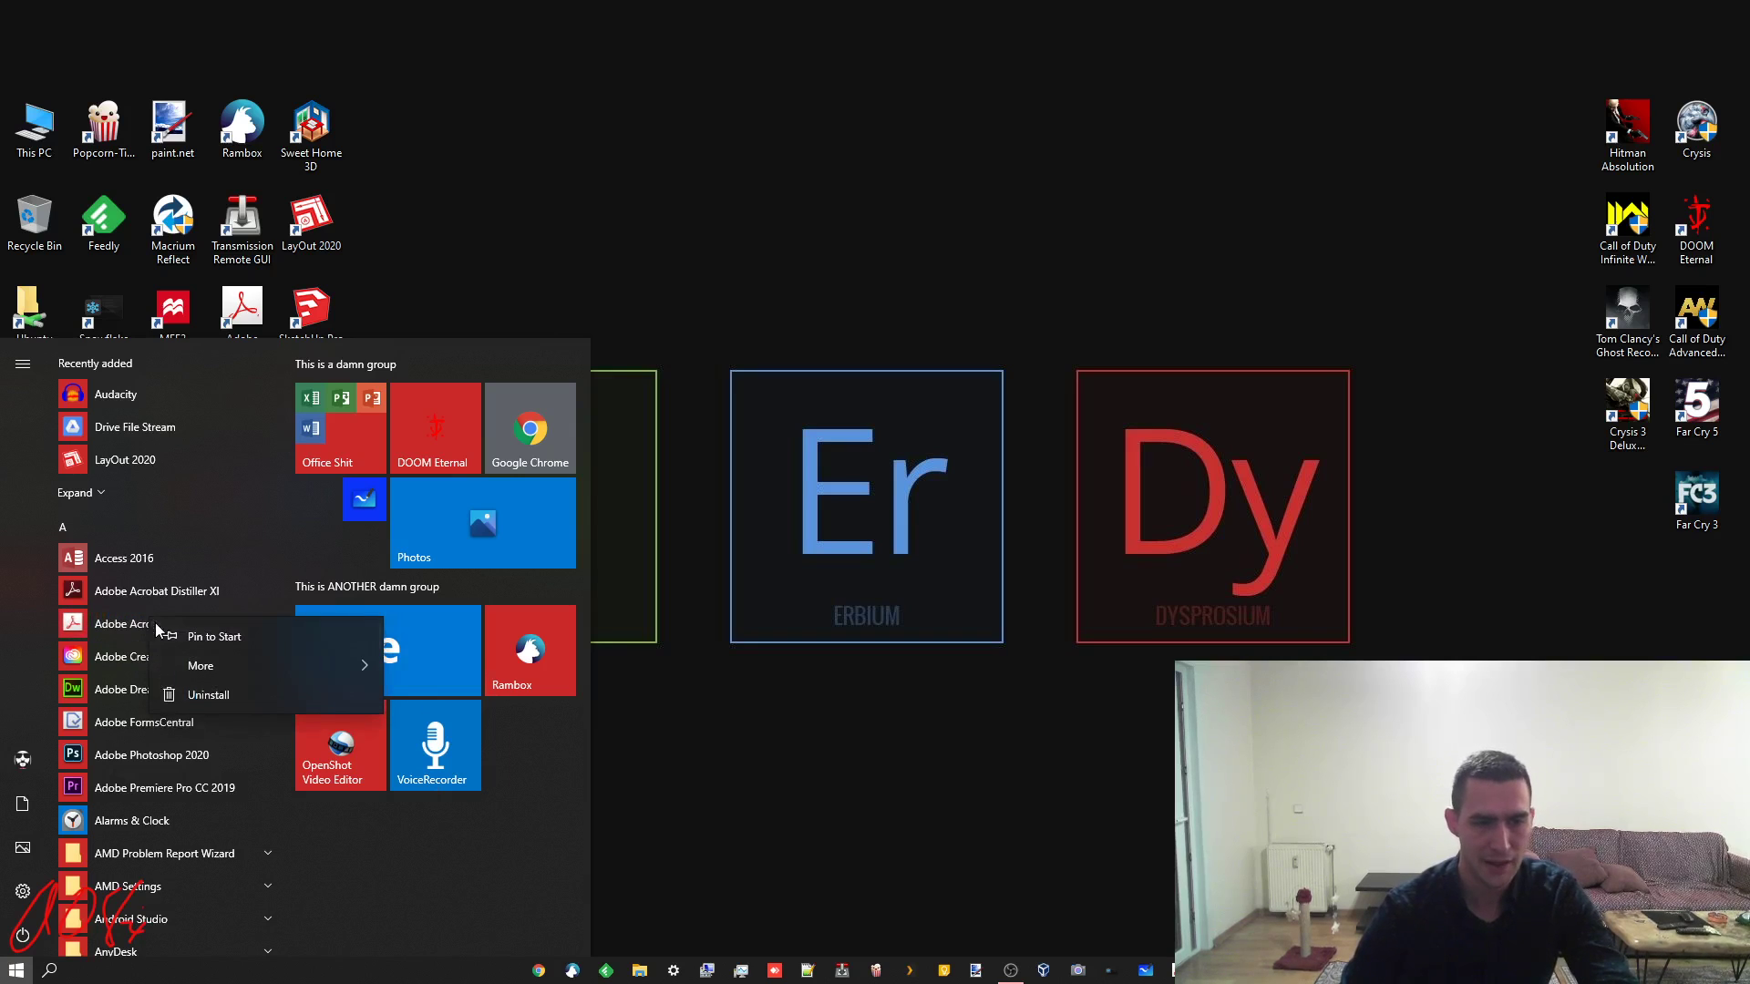
left_click(199, 638)
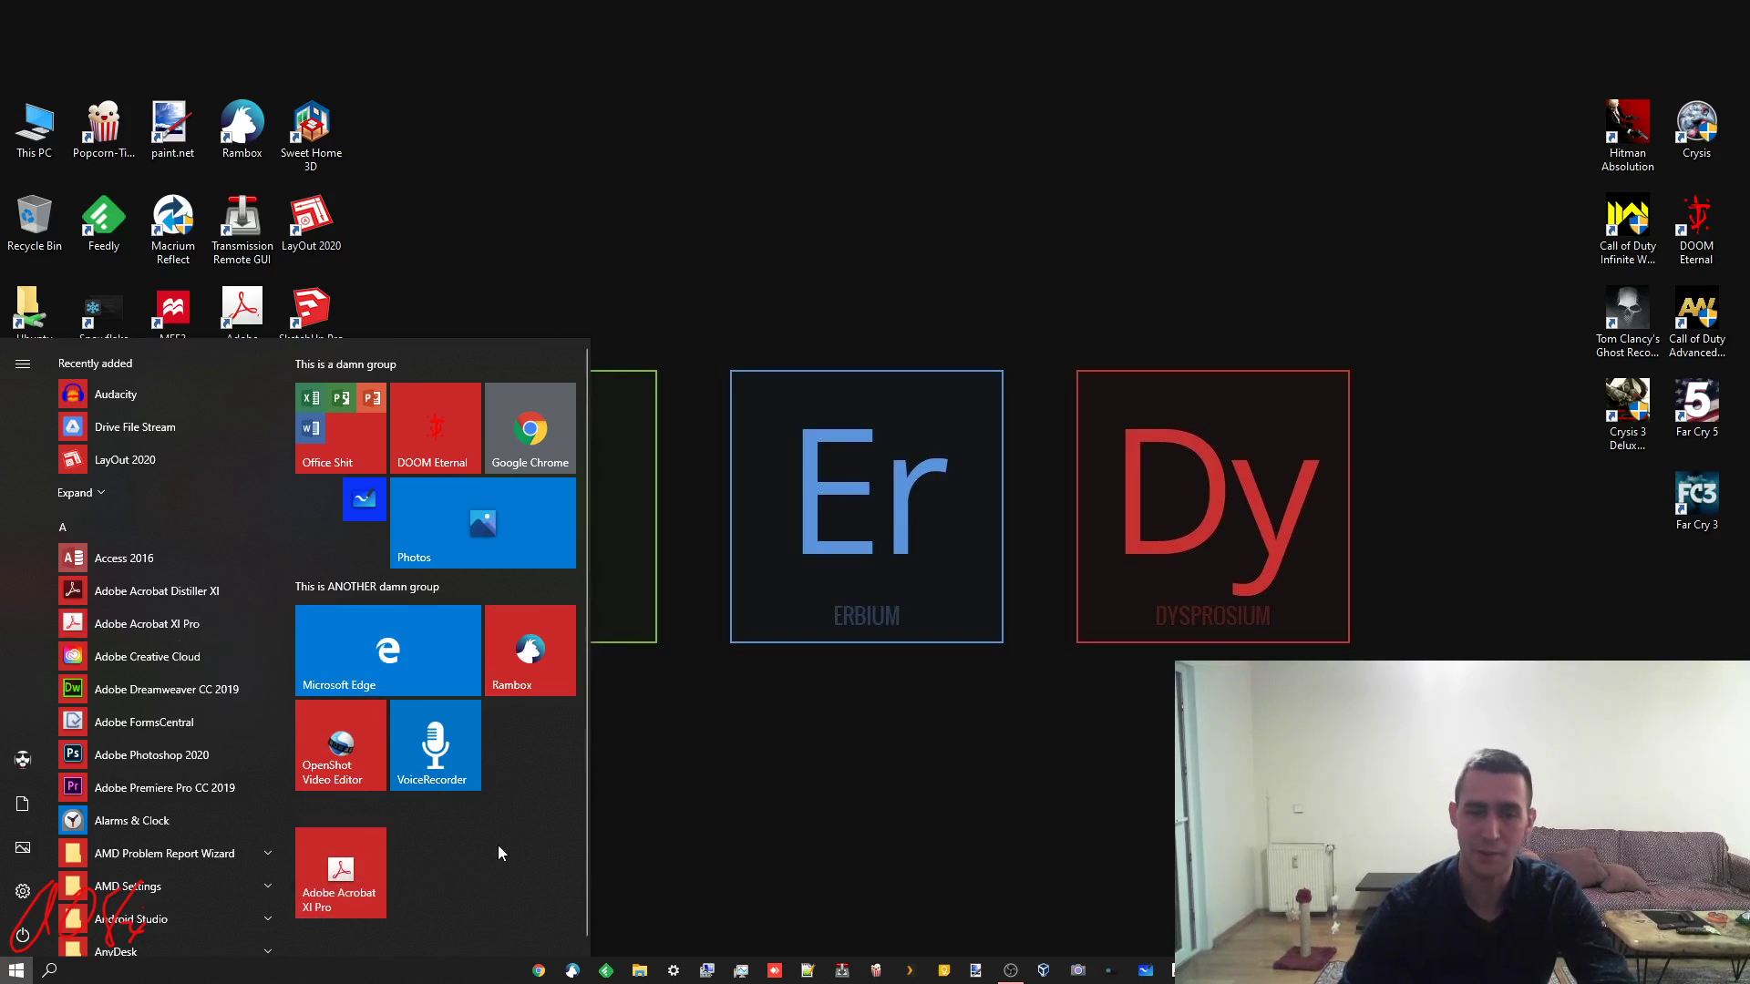
scroll(498, 845, "down", 1)
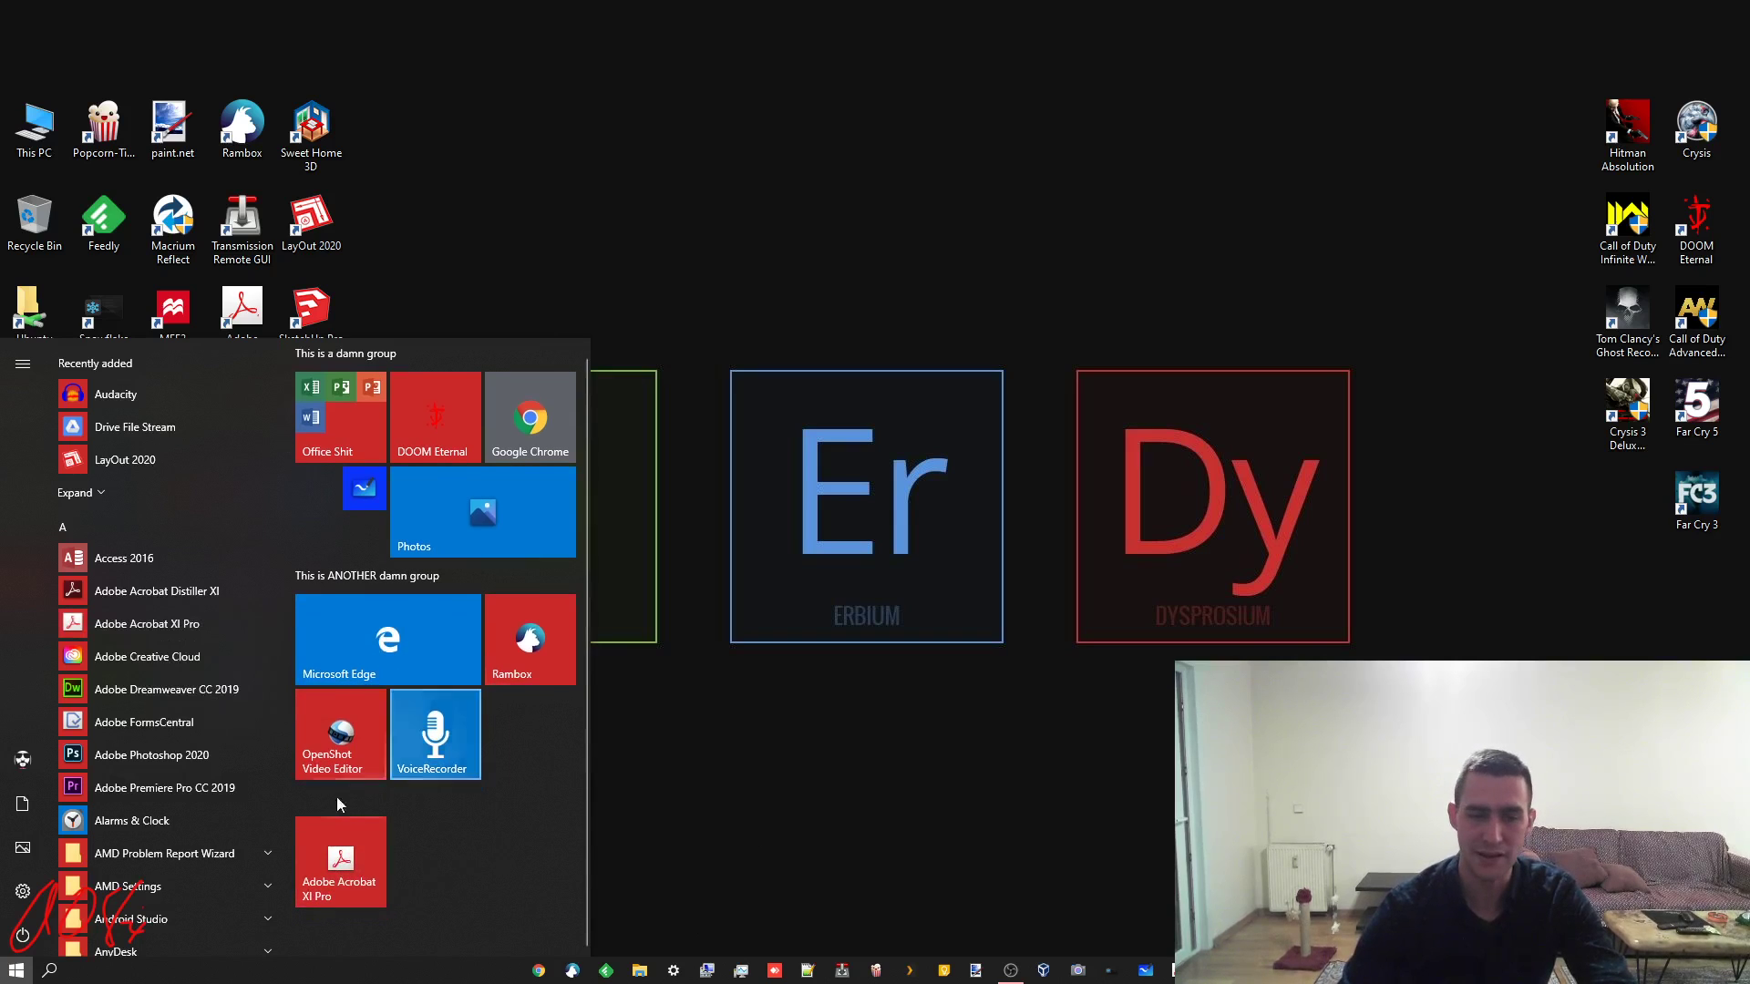
Resize the Adobe Acrobat XI Pro tile to Small
right_click(345, 858)
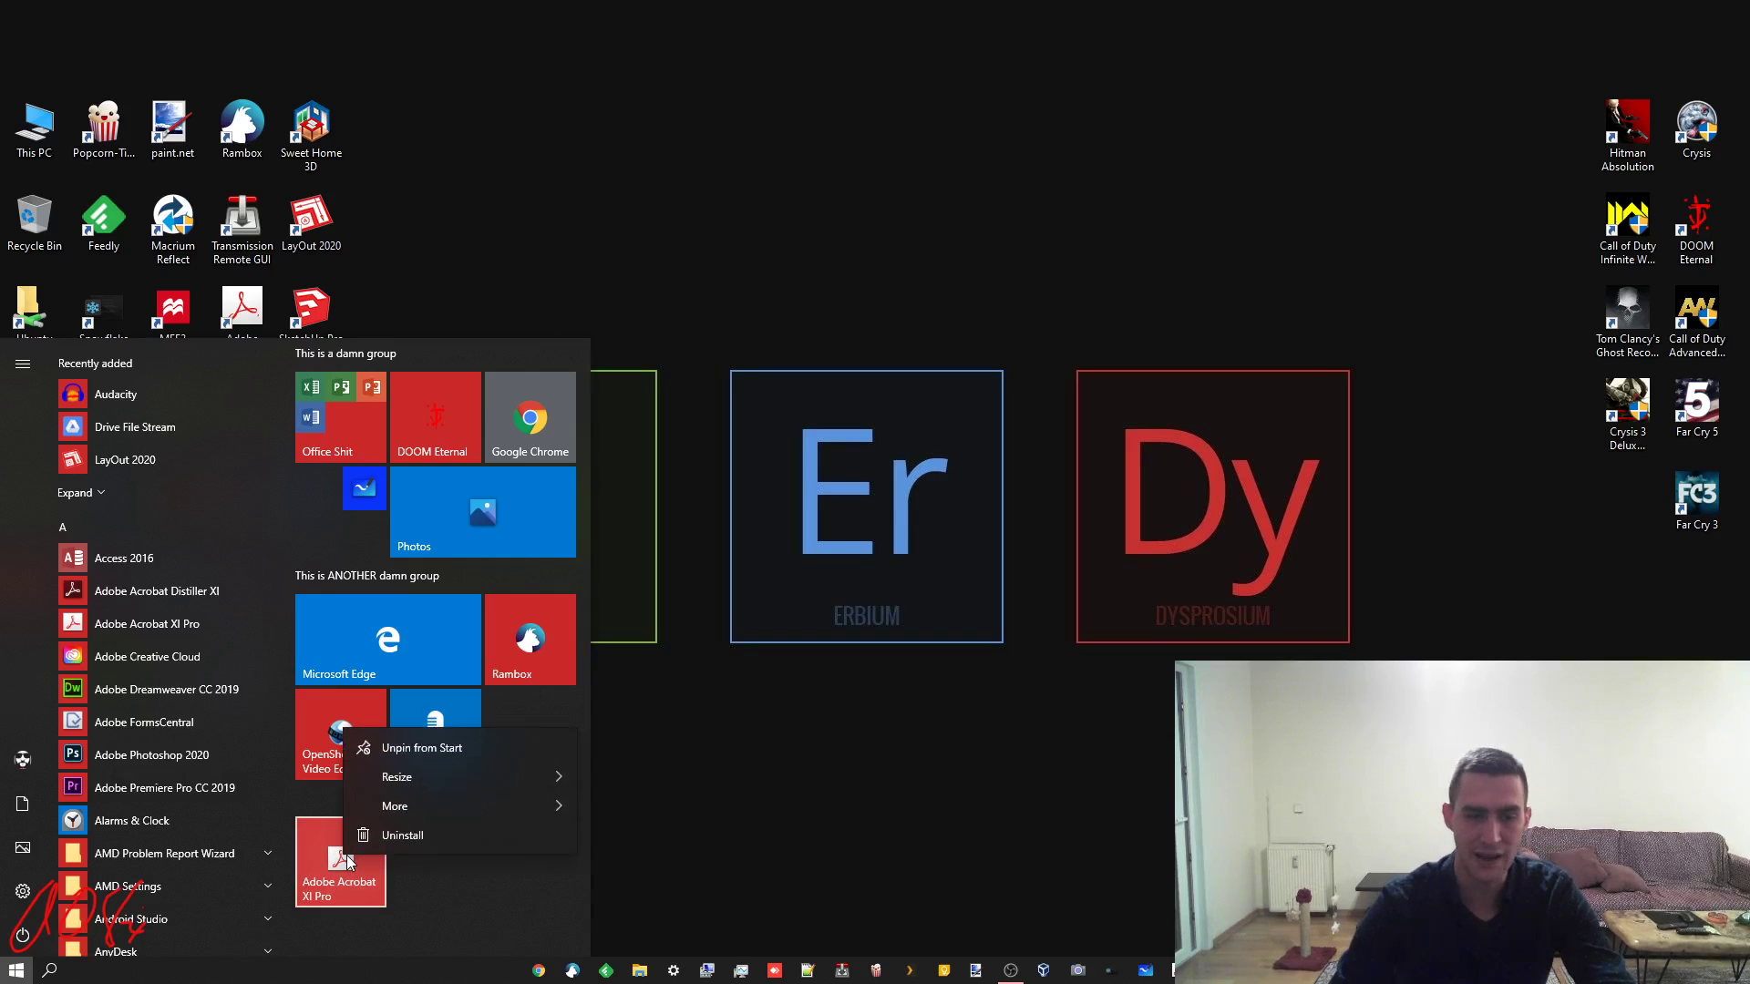
right_click(392, 886)
right_click(362, 895)
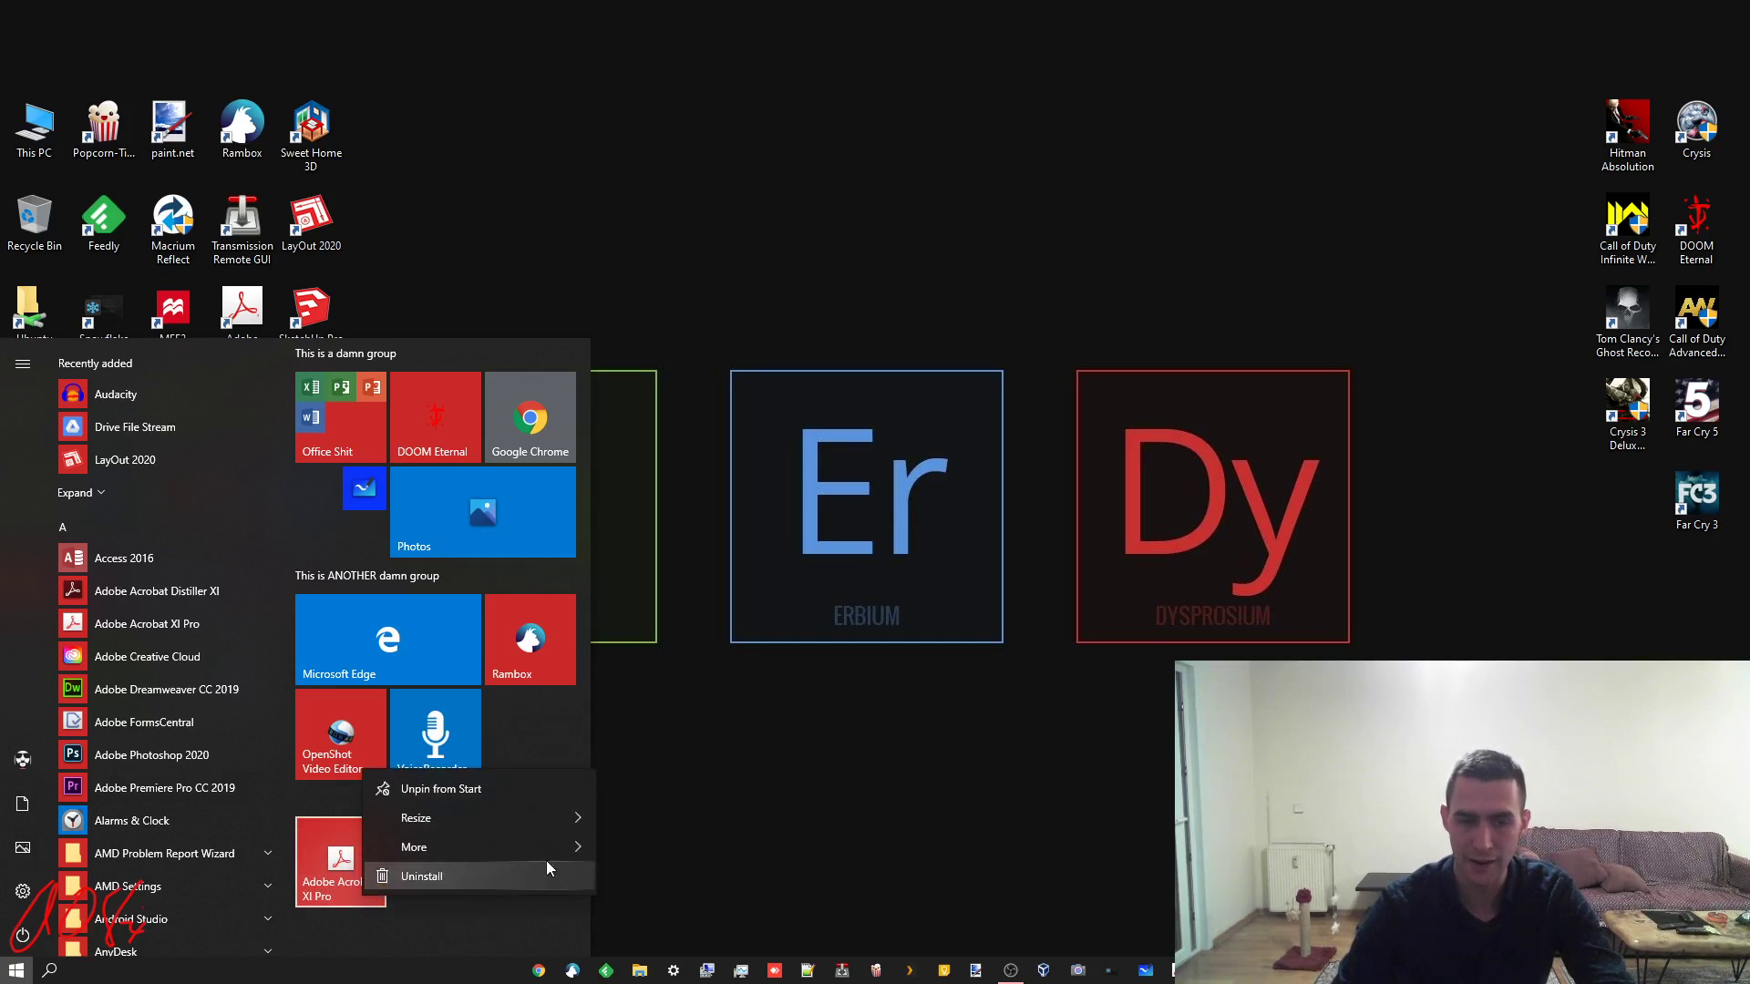
mouse_move(555, 811)
left_click(705, 813)
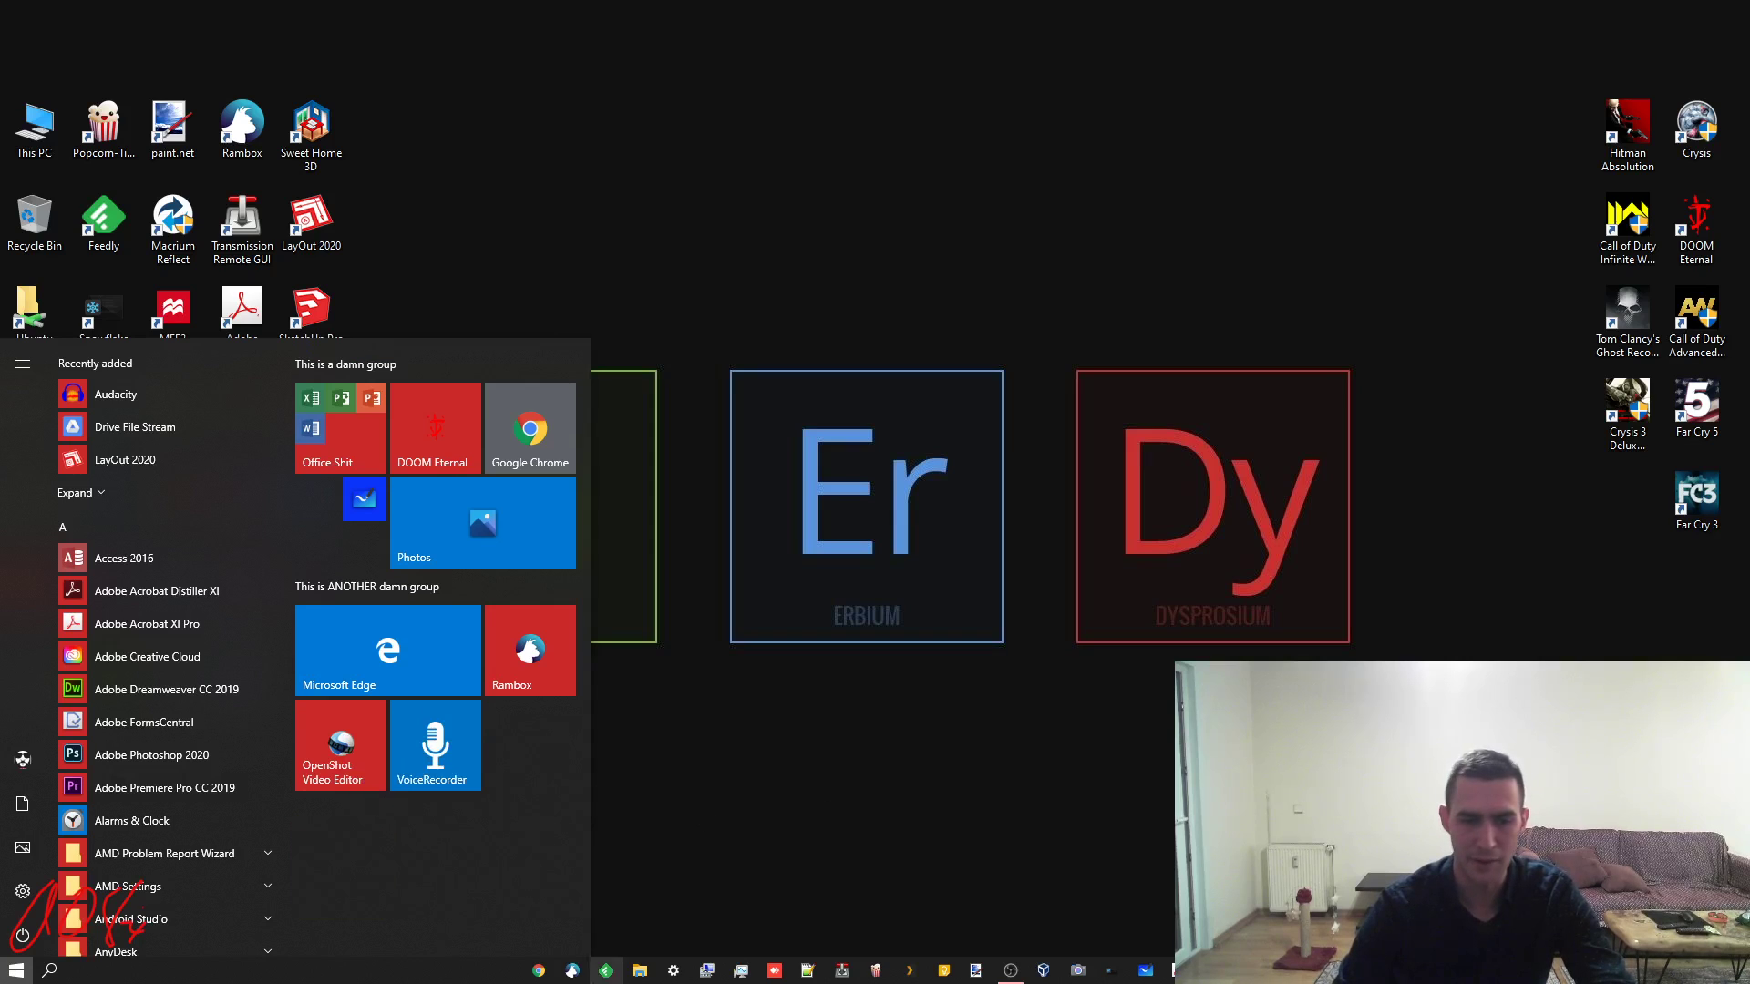
Resize the Adobe Acrobat XI Pro tile to Medium and check its remaining options
right_click(307, 861)
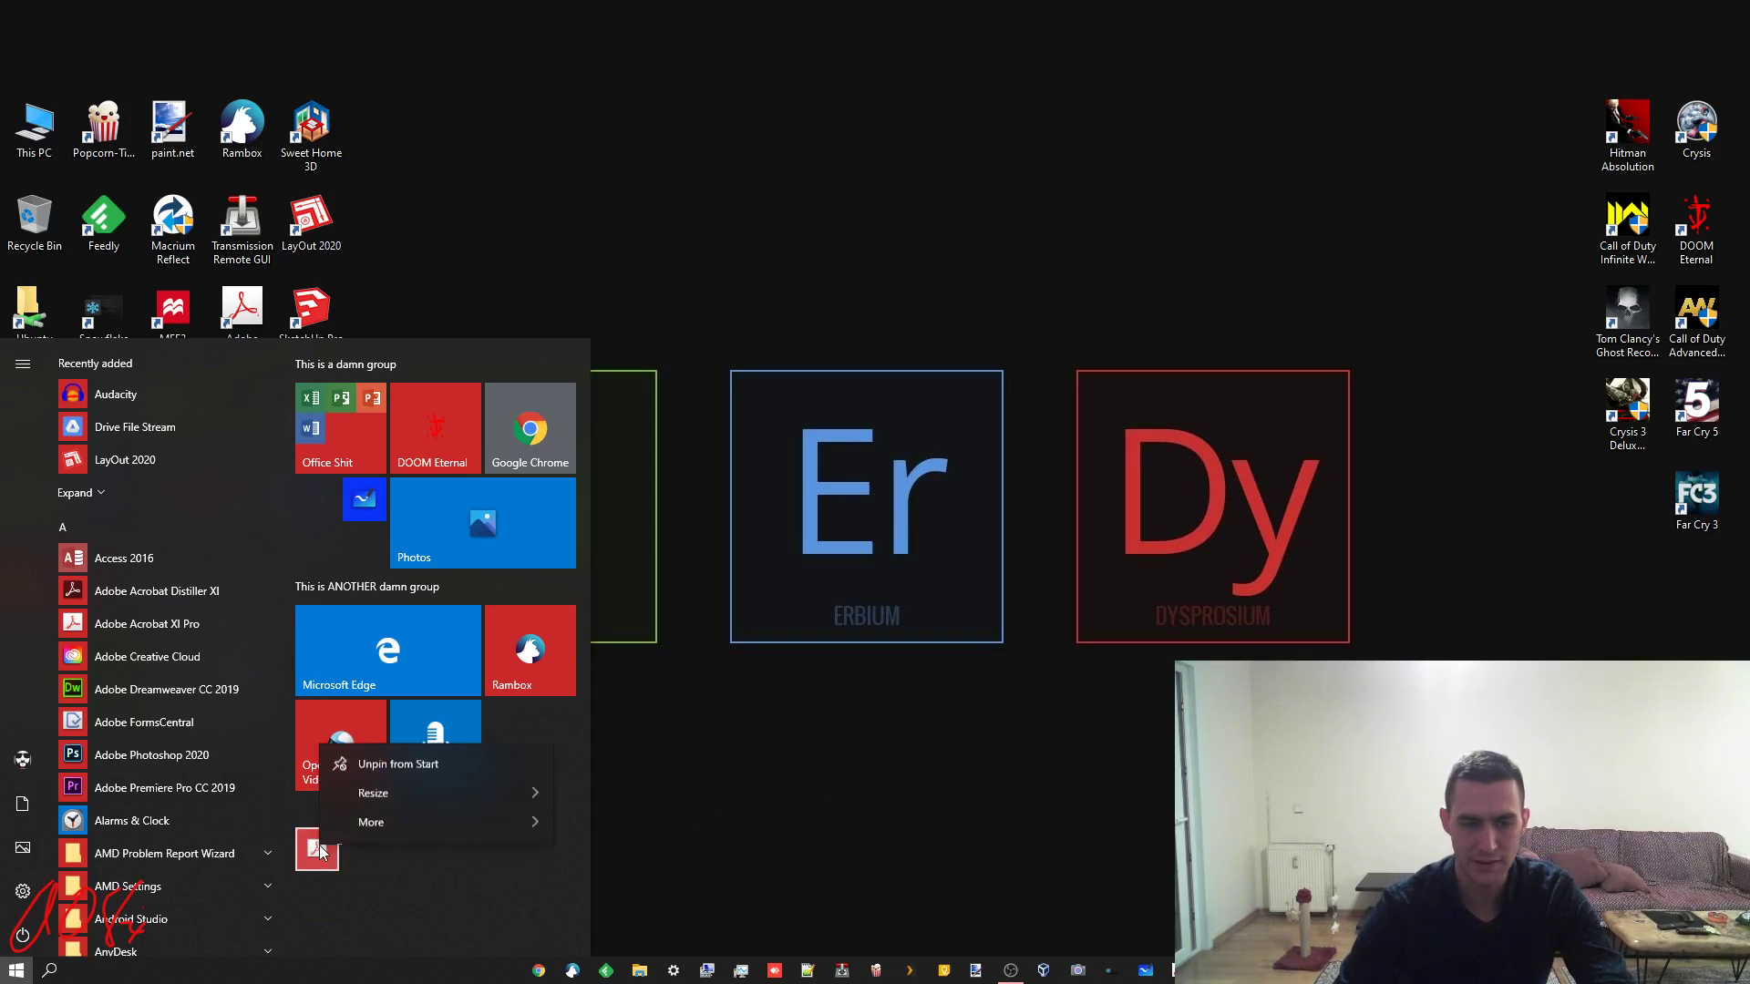
mouse_move(538, 770)
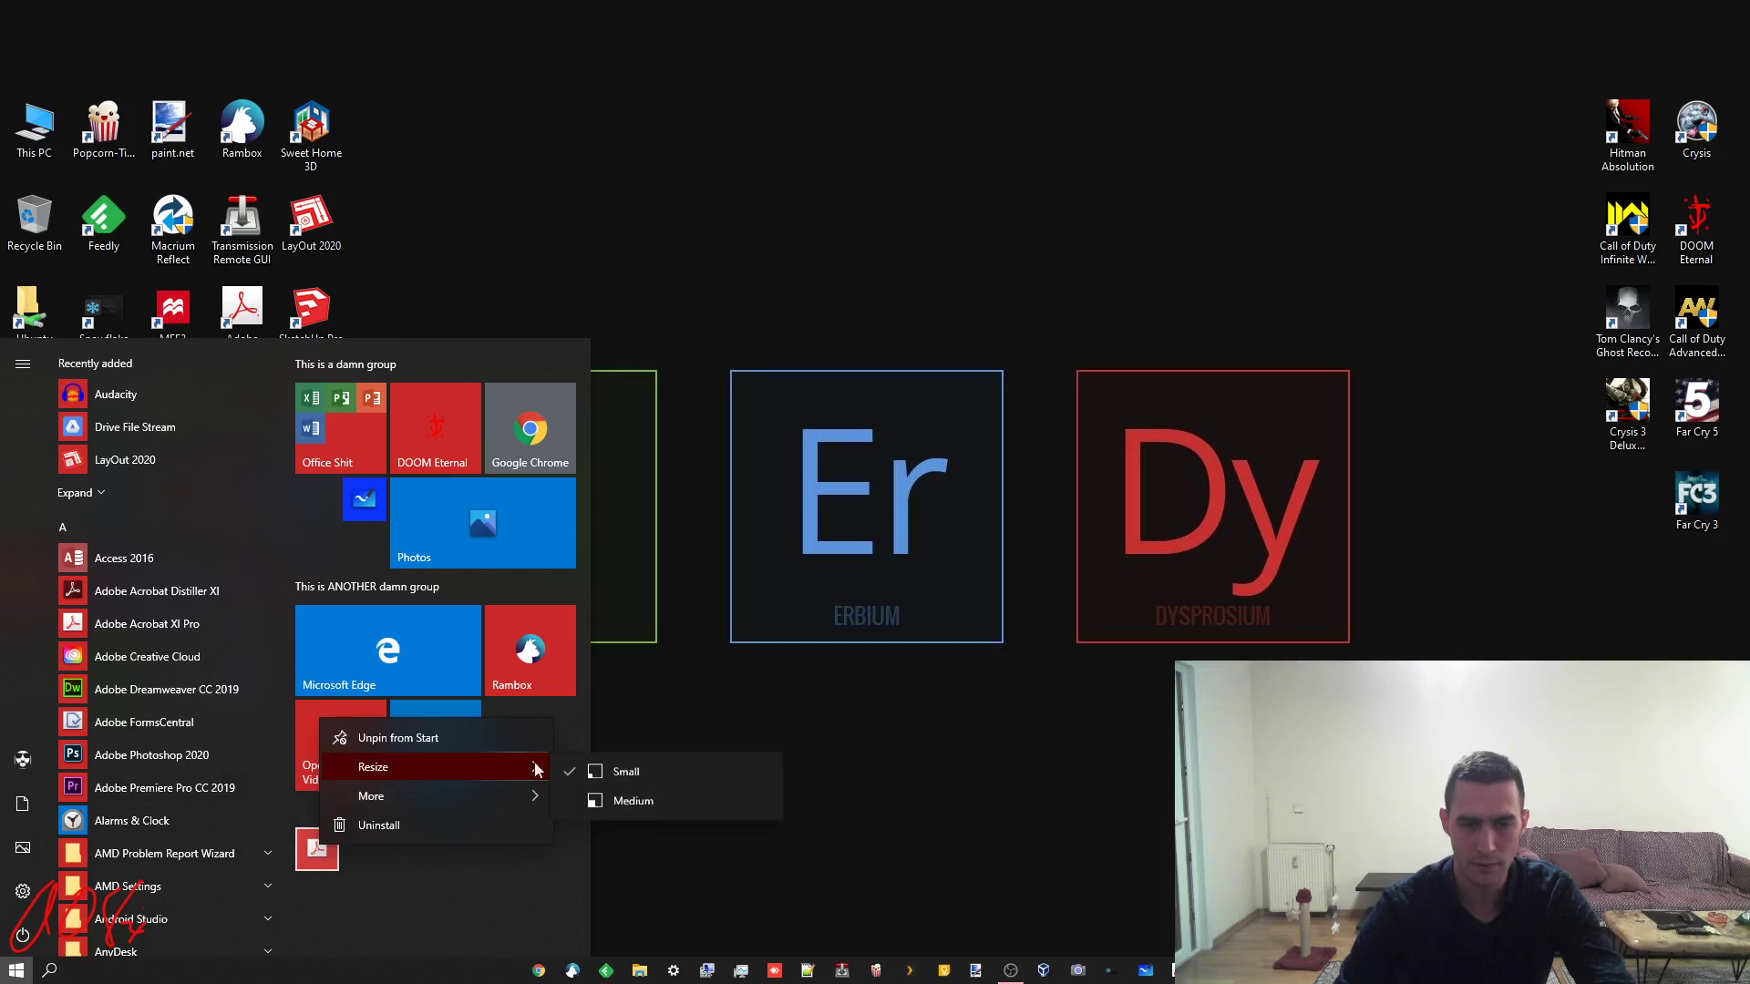
left_click(623, 800)
right_click(352, 877)
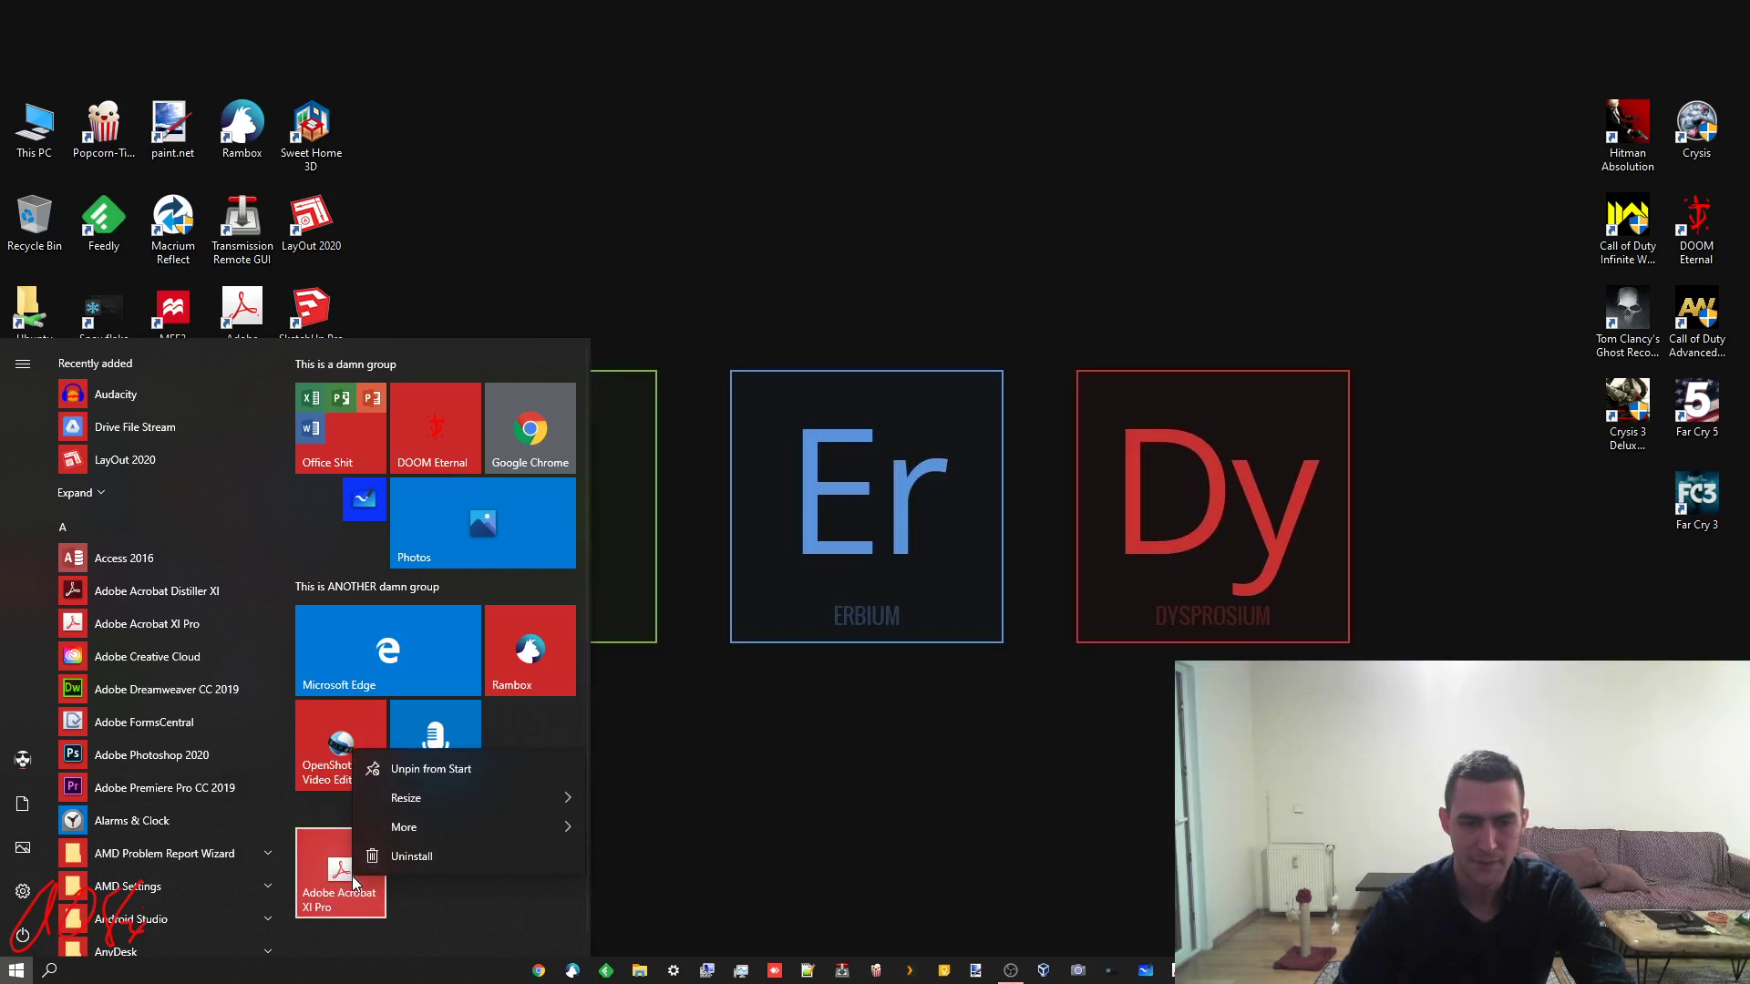
mouse_move(565, 827)
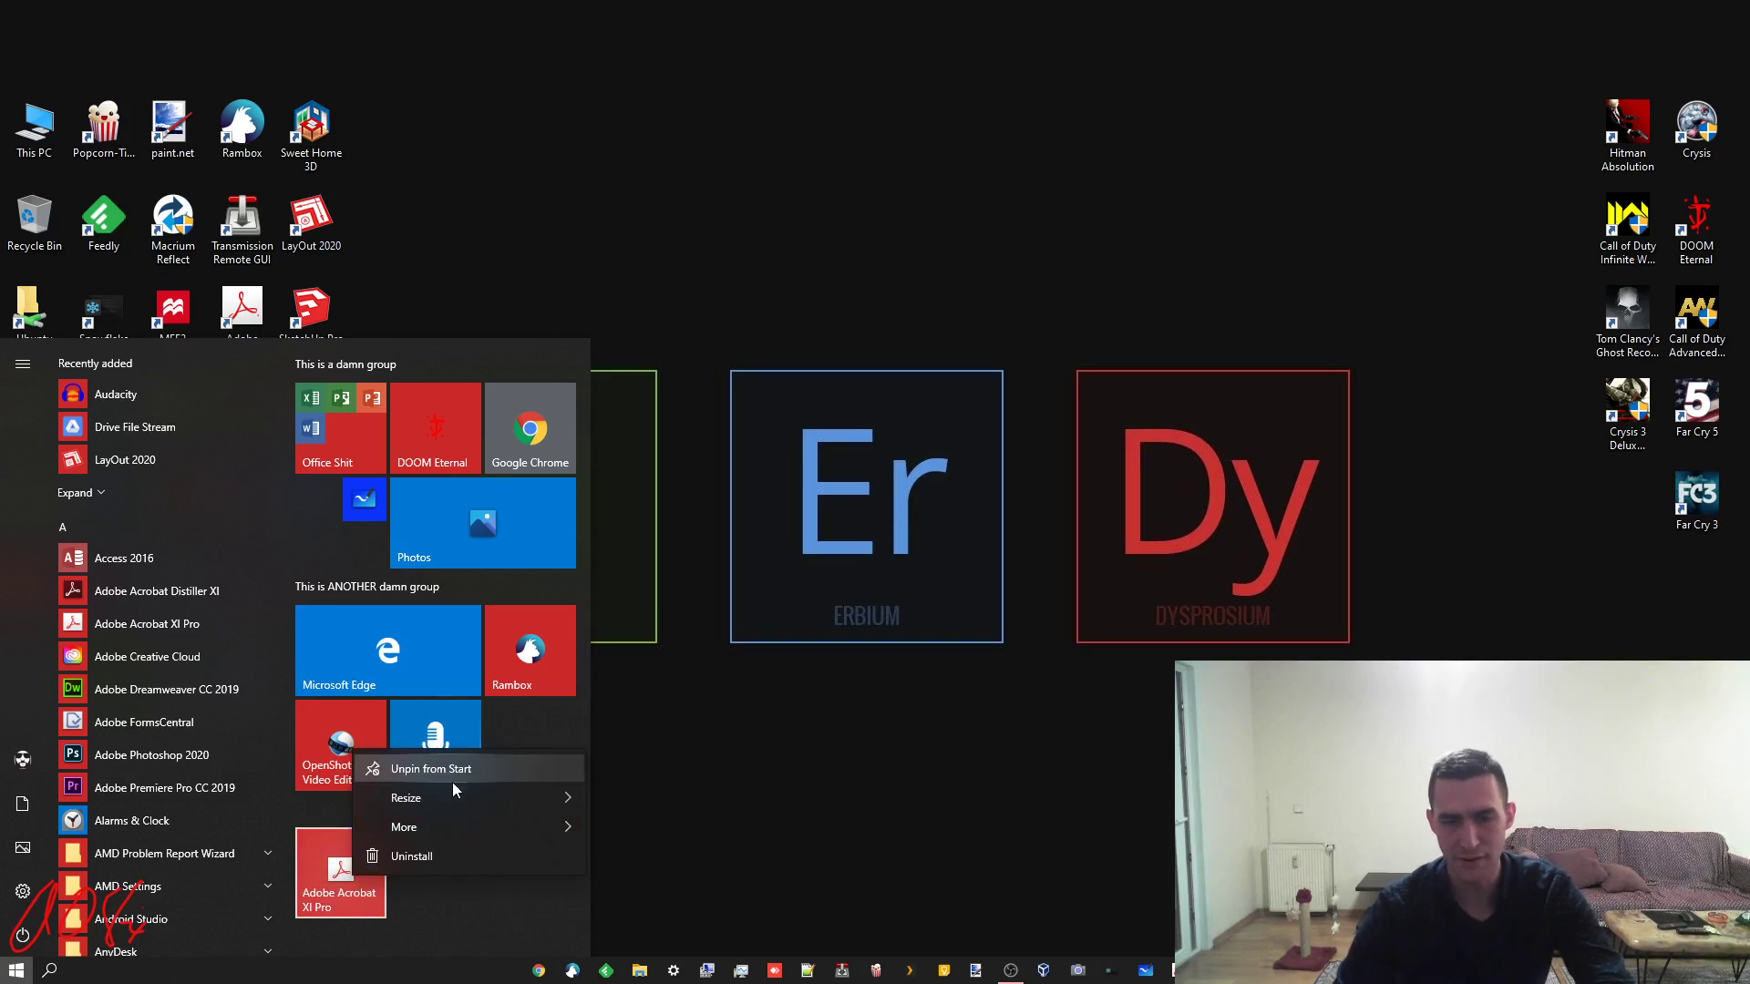
left_click(514, 930)
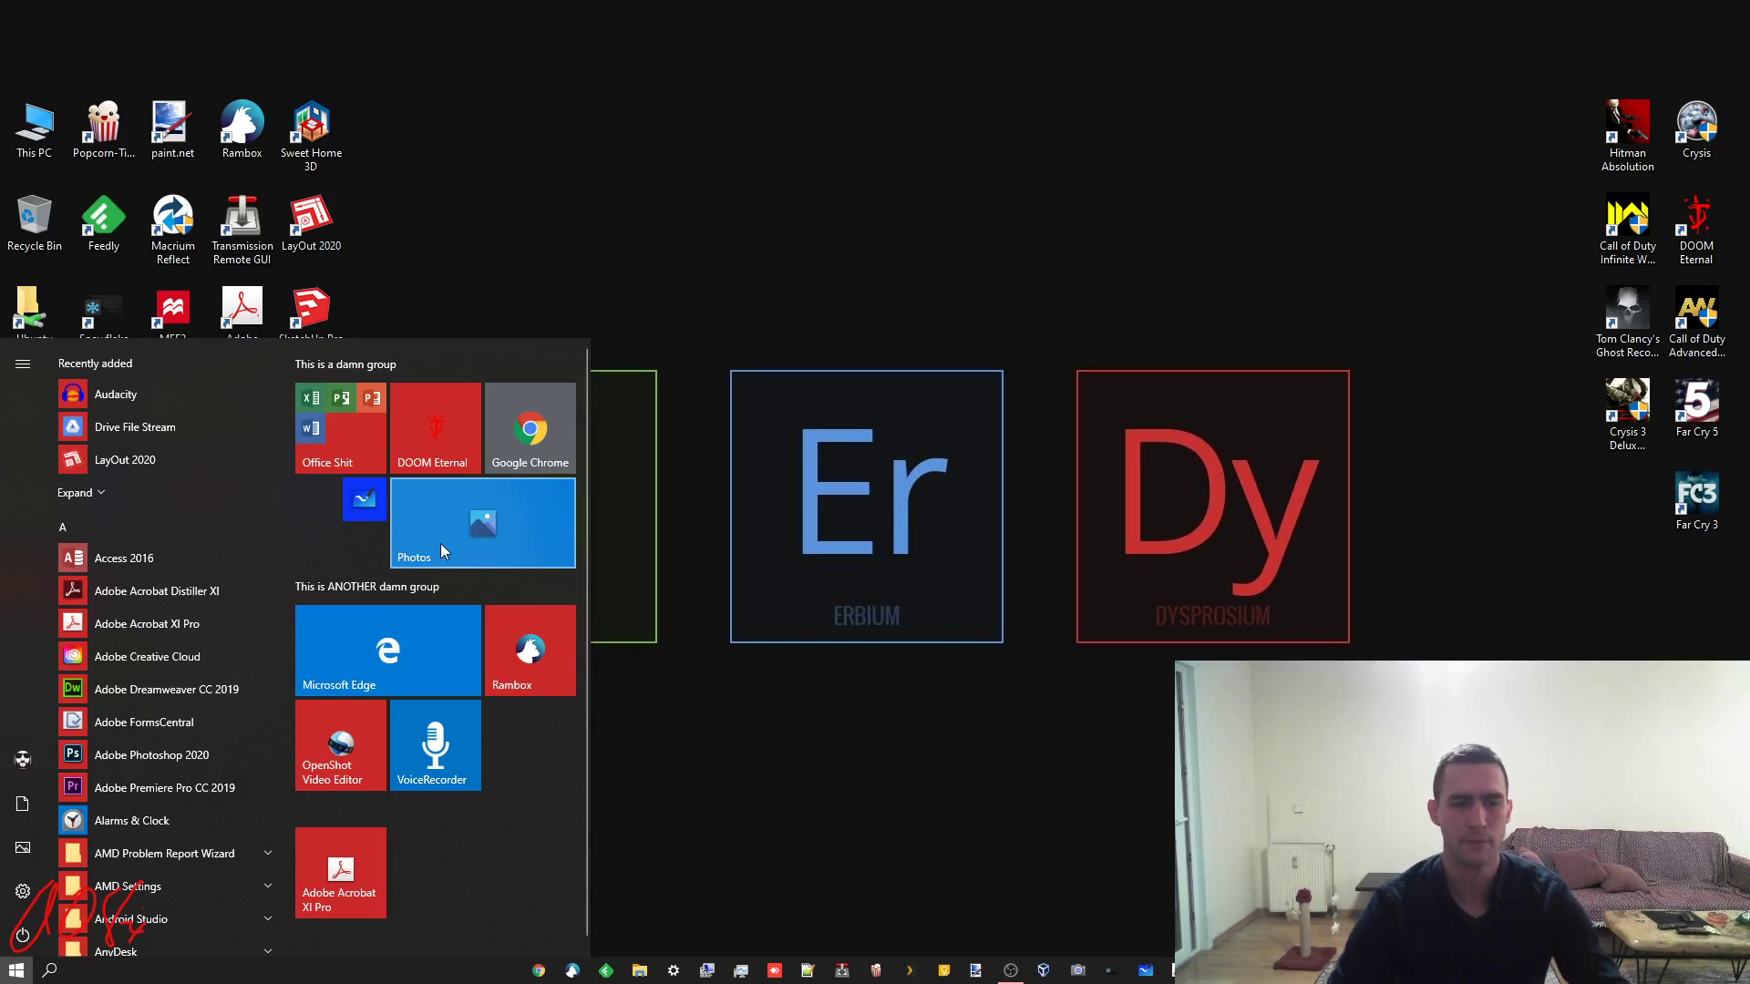
Resize the Microsoft Edge tile to Large and place the Adobe Acrobat XI Pro tile directly below Rambox
right_click(417, 664)
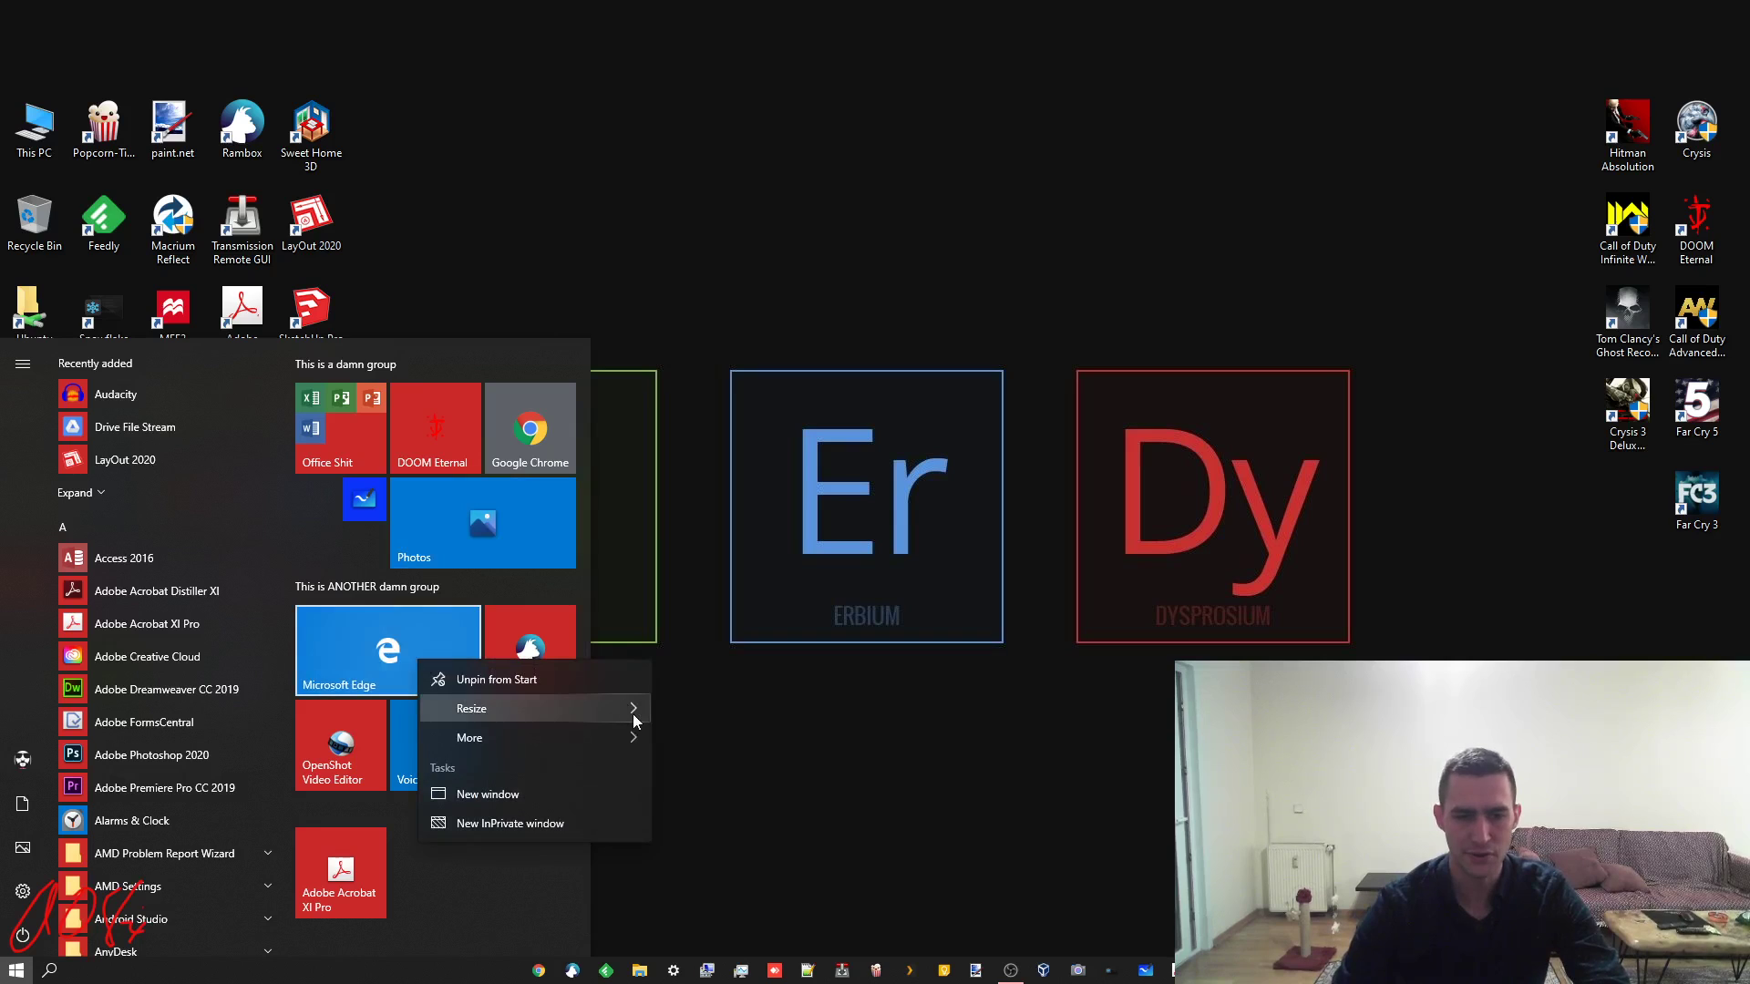
mouse_move(634, 718)
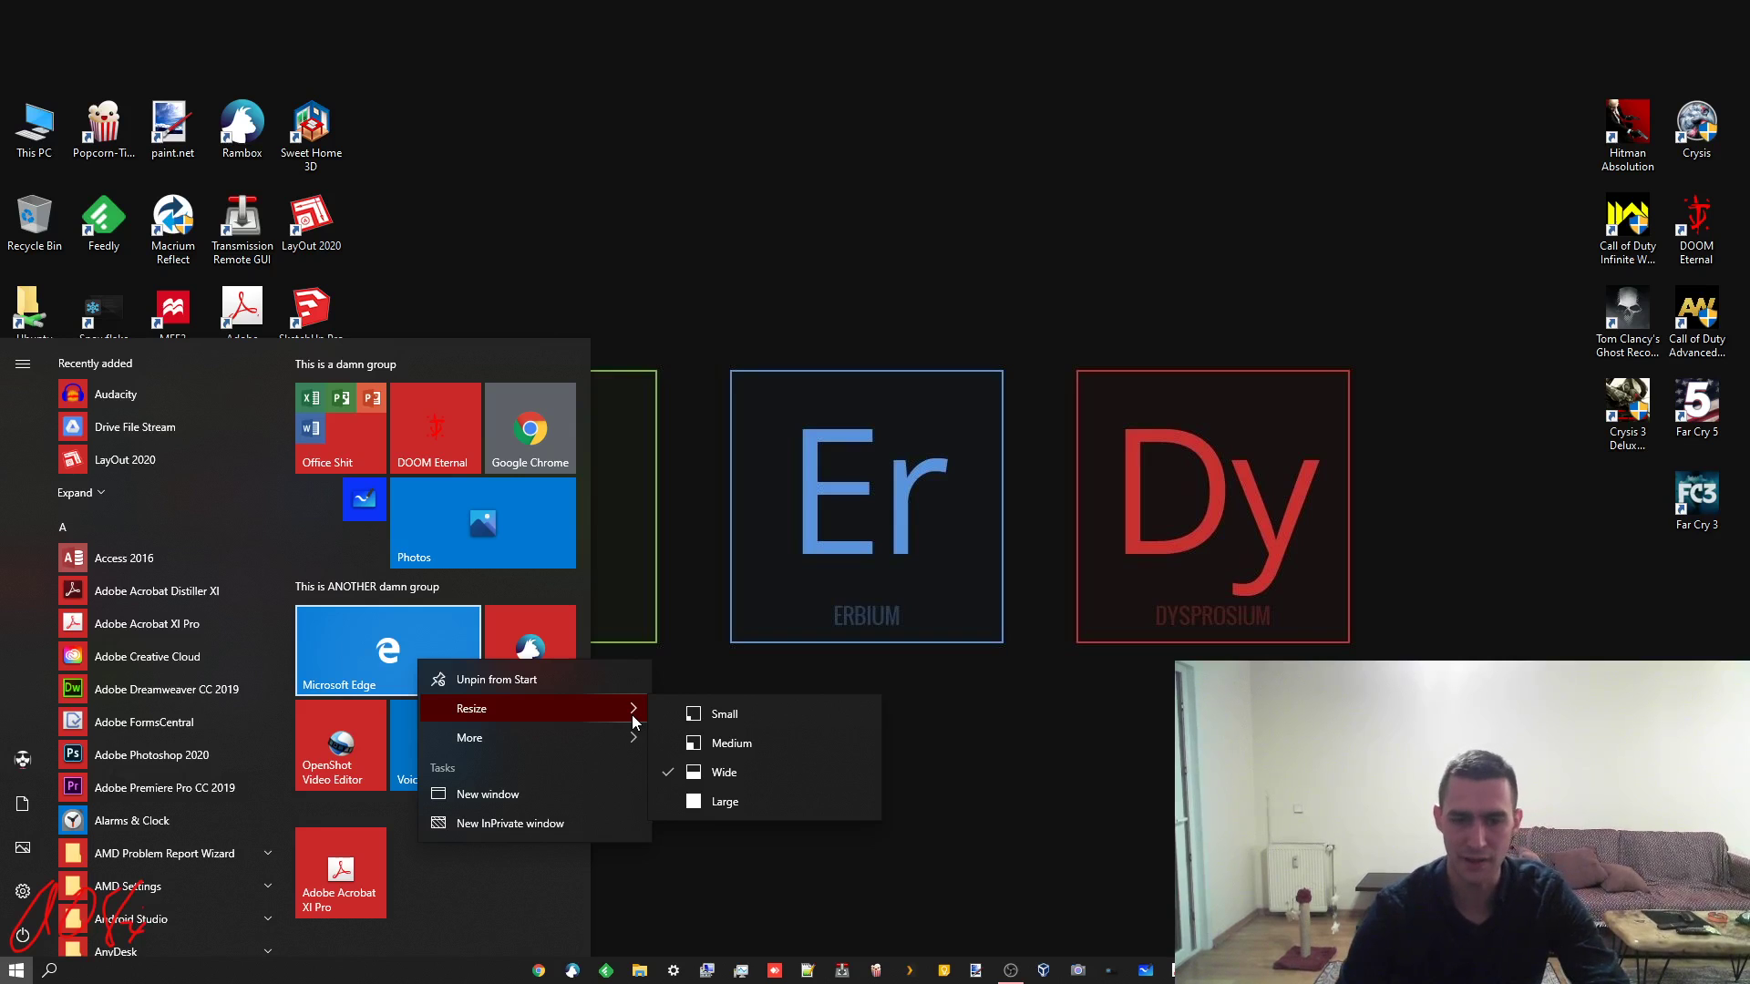
left_click(705, 801)
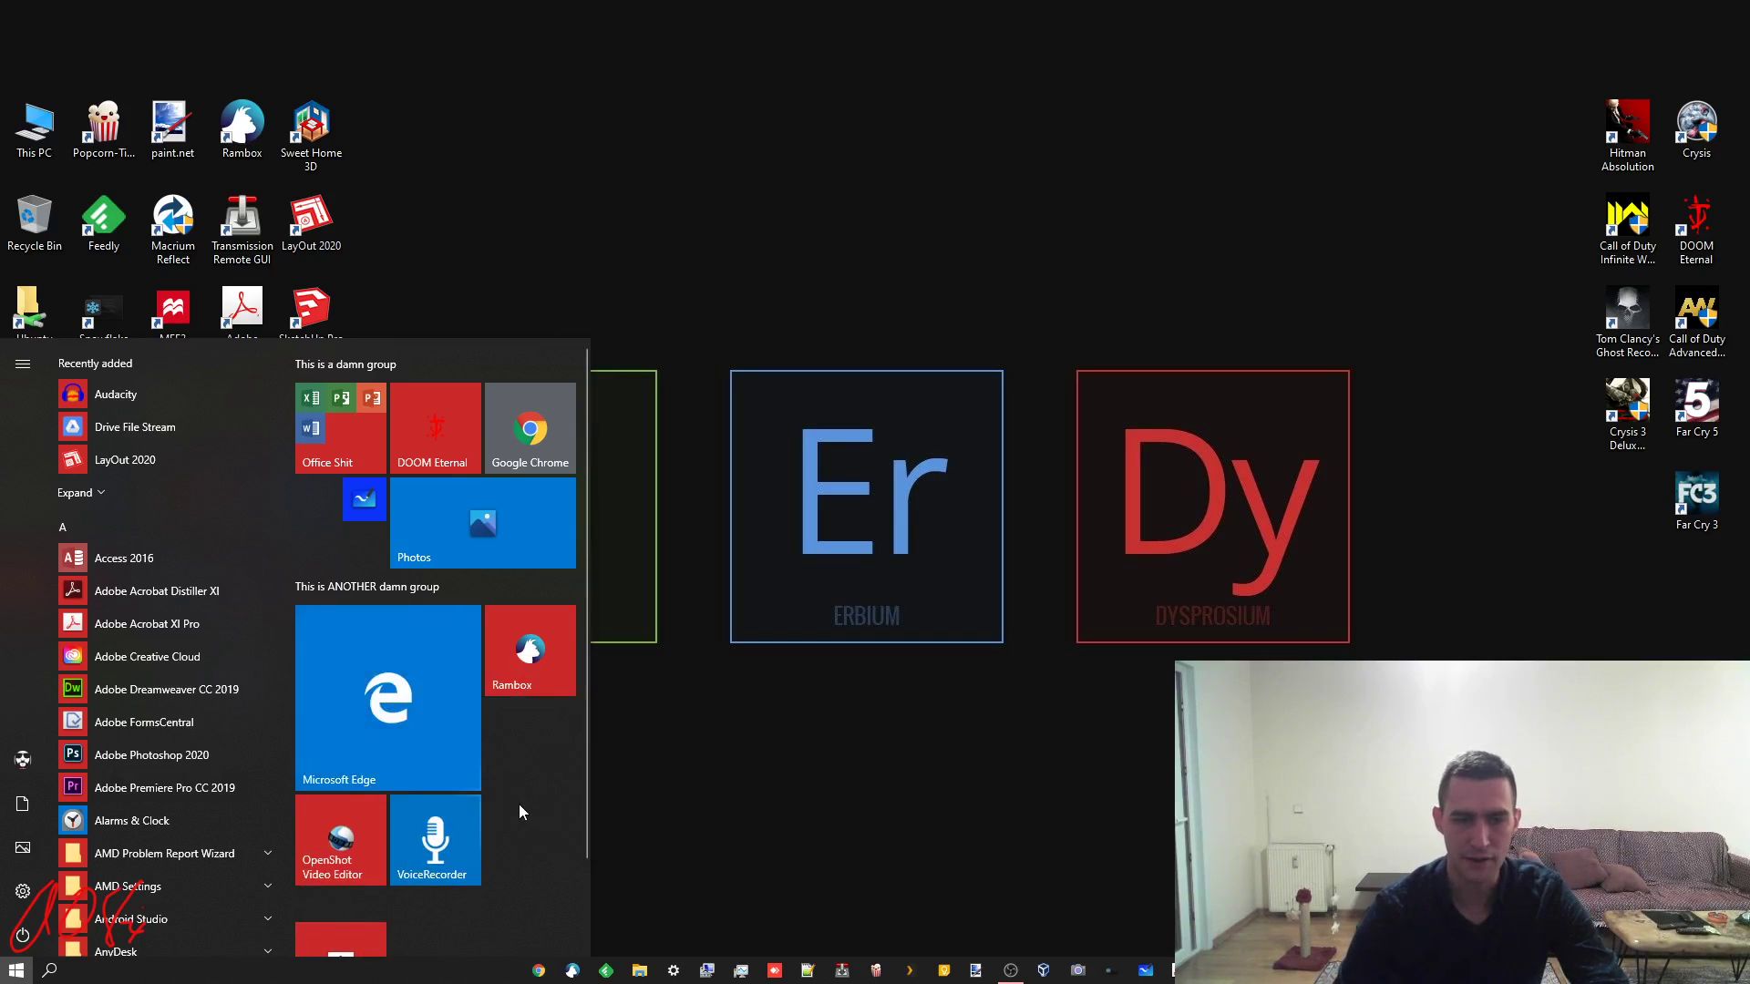
left_click_drag(355, 950, 560, 725)
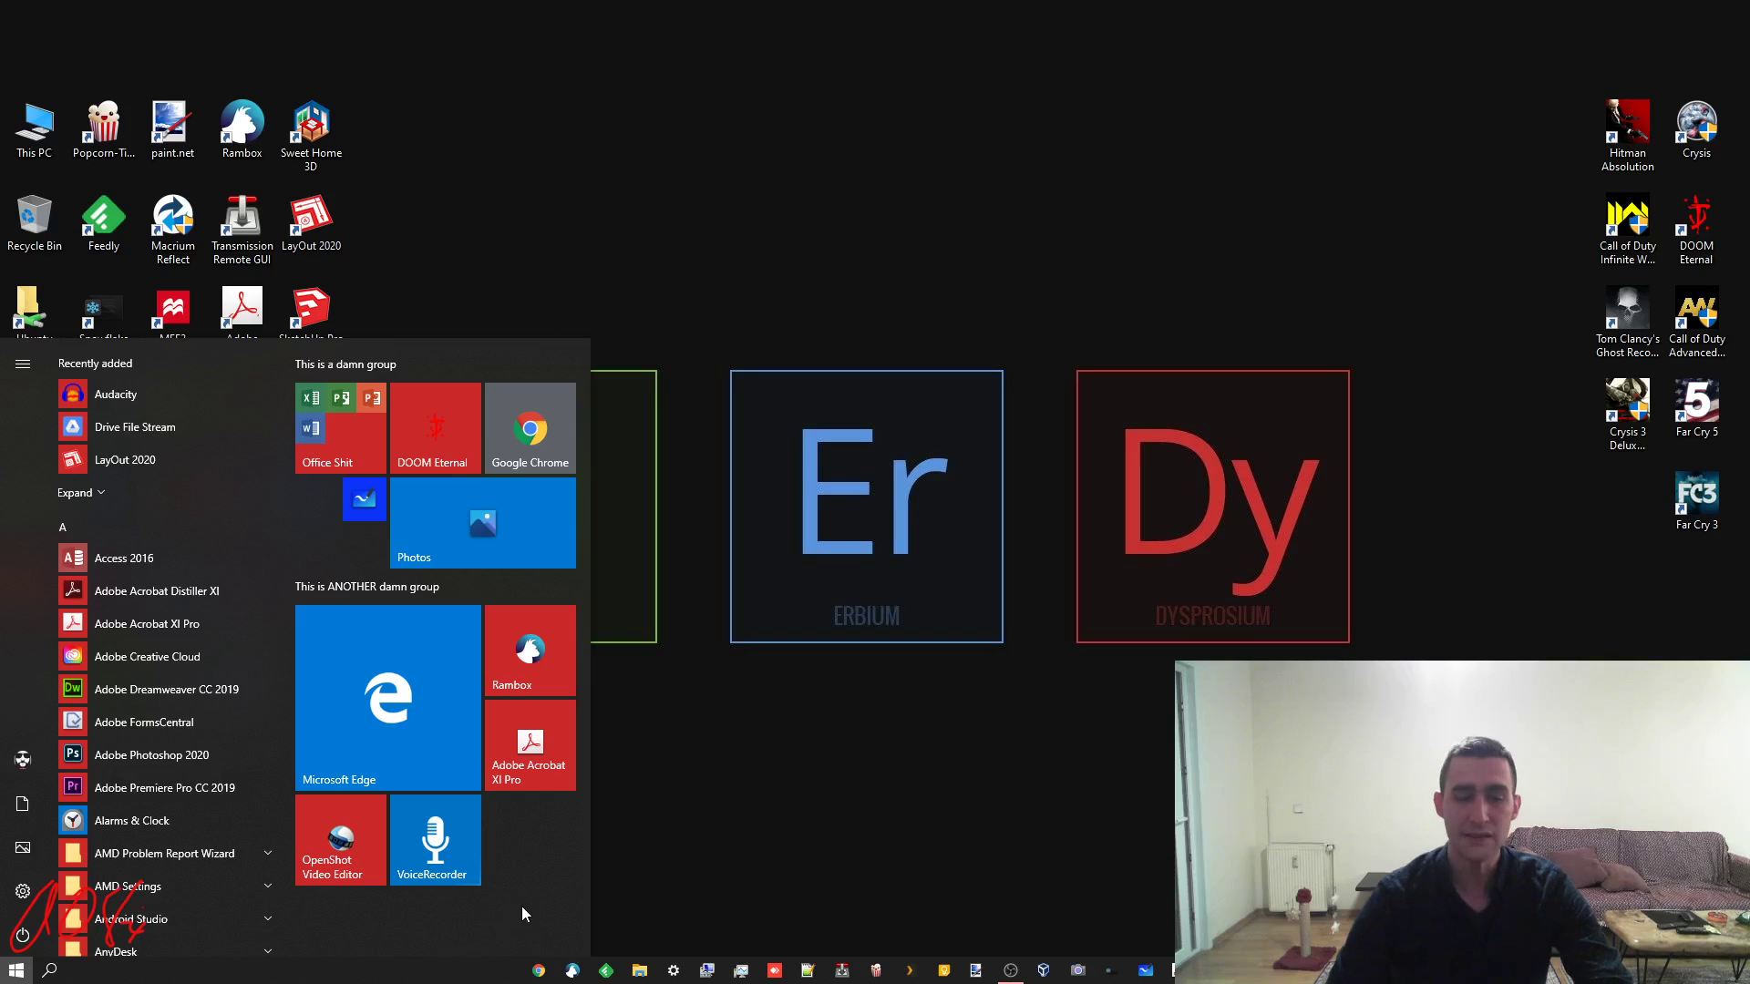
Open the first tile group's name for editing and leave it without making a change
left_click(383, 364)
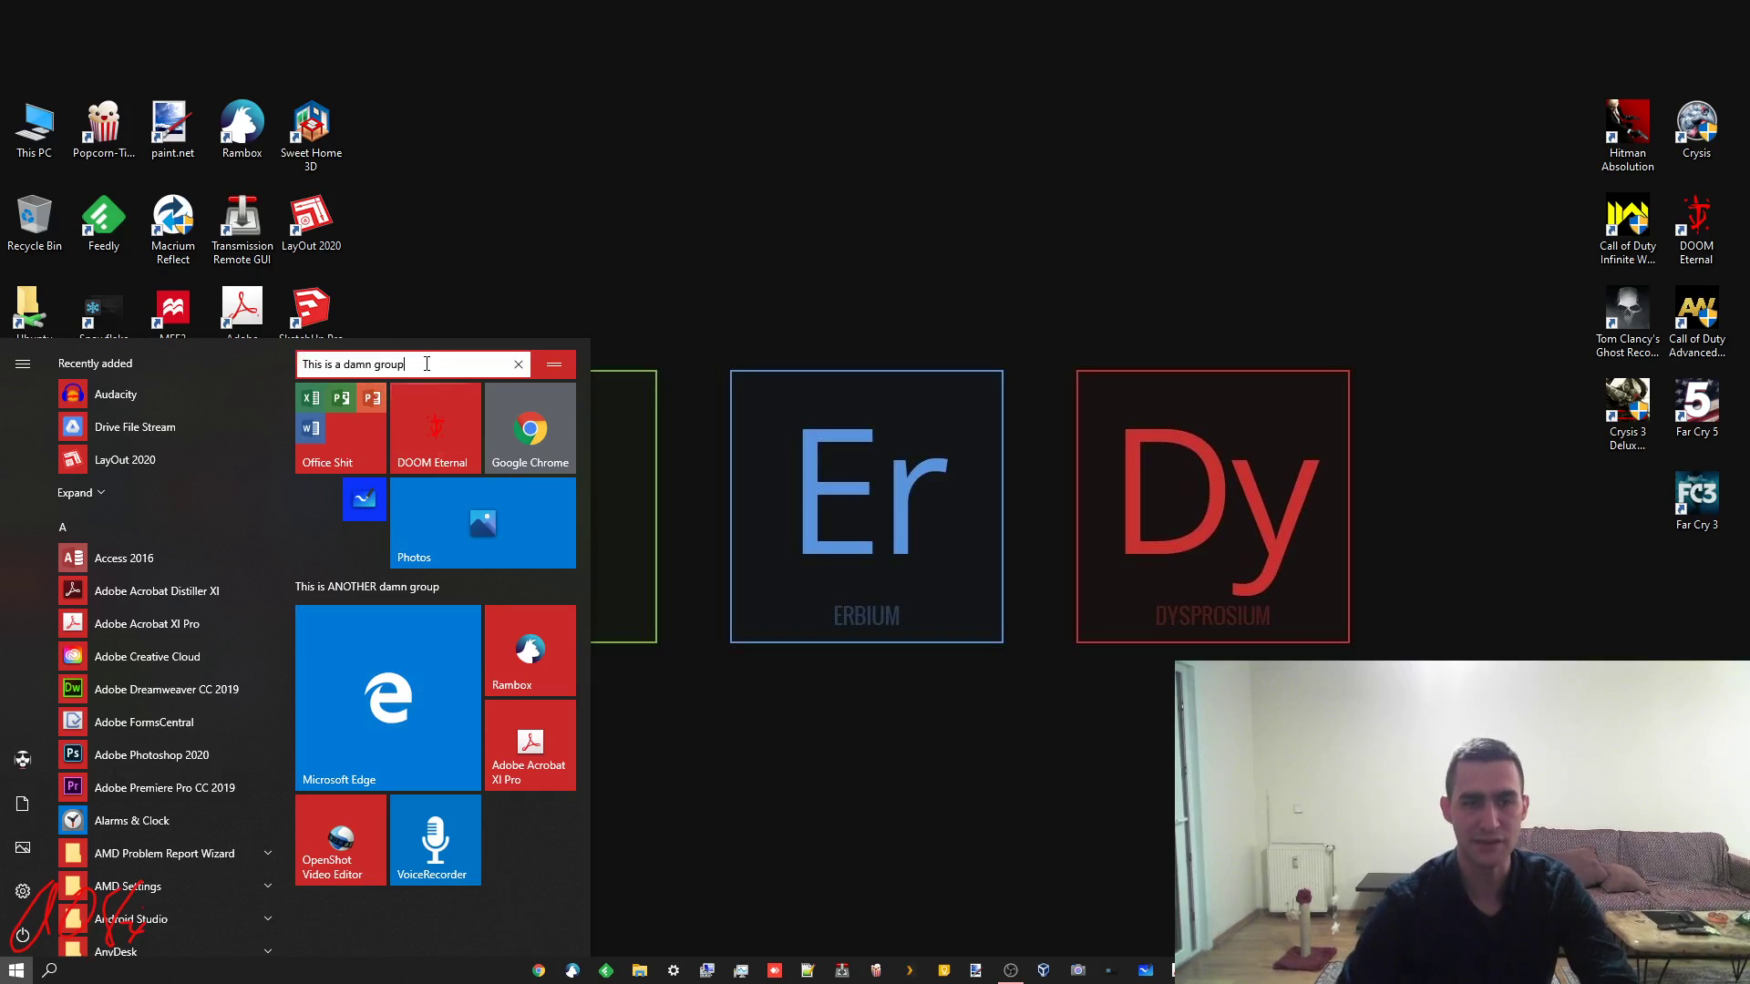
left_click(521, 873)
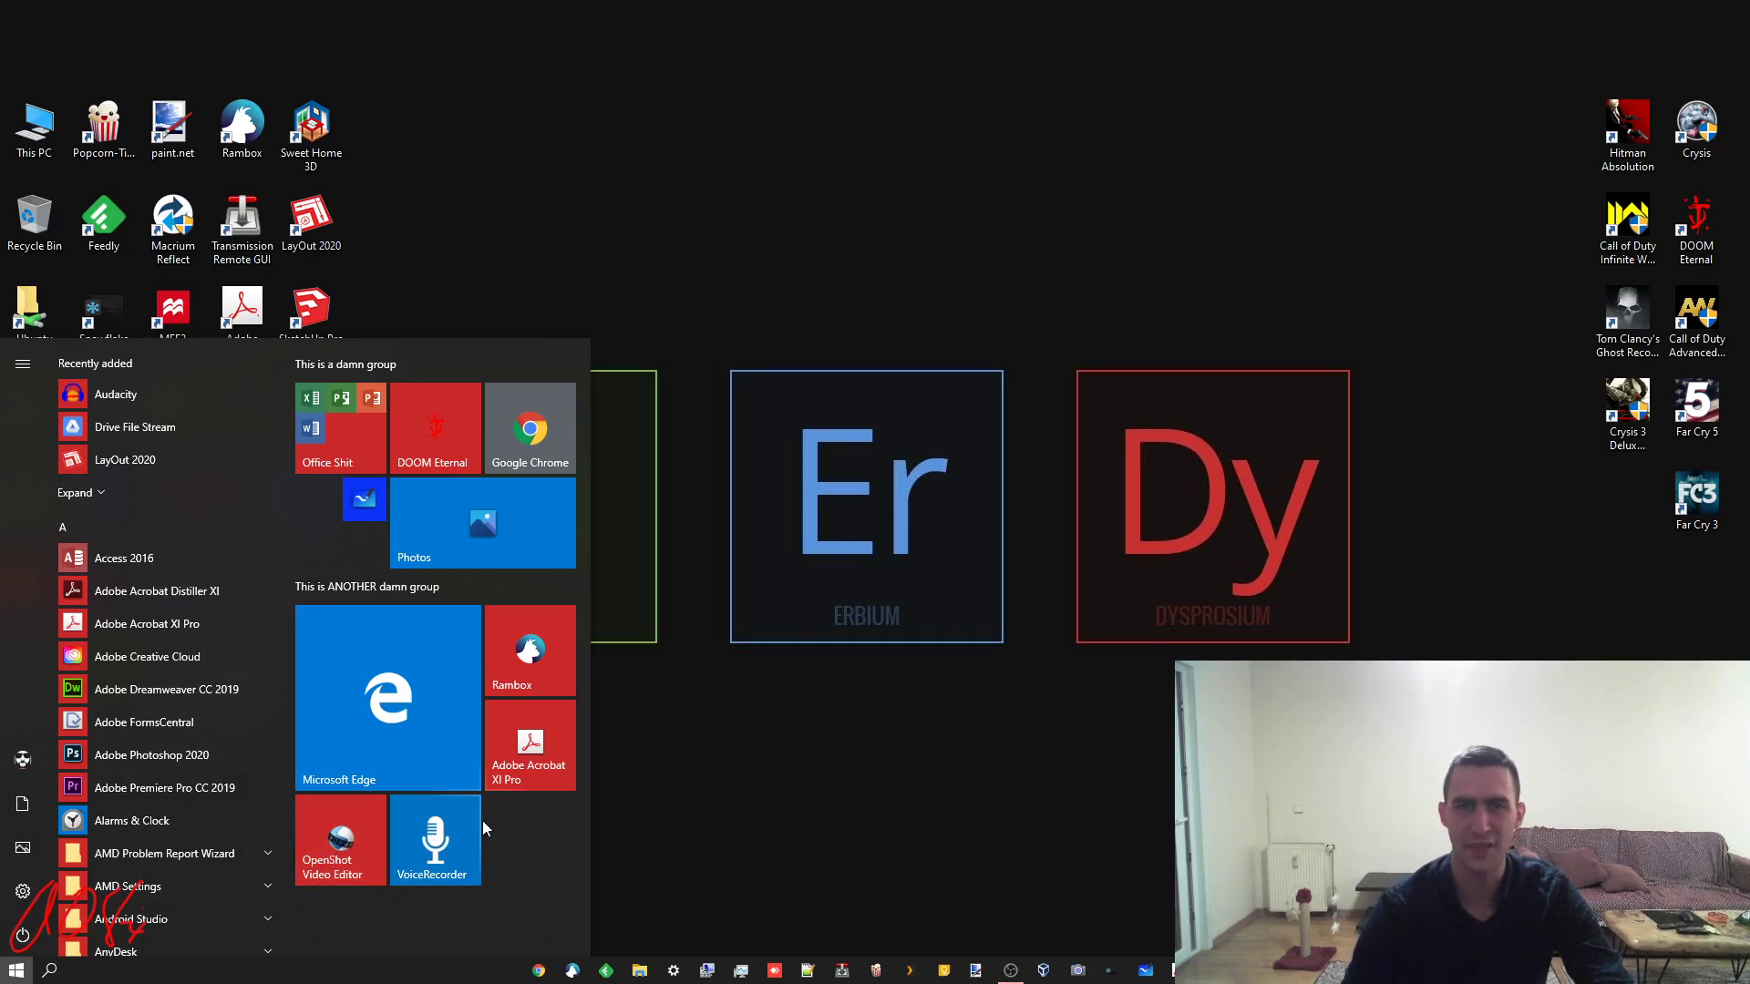
left_click(440, 836)
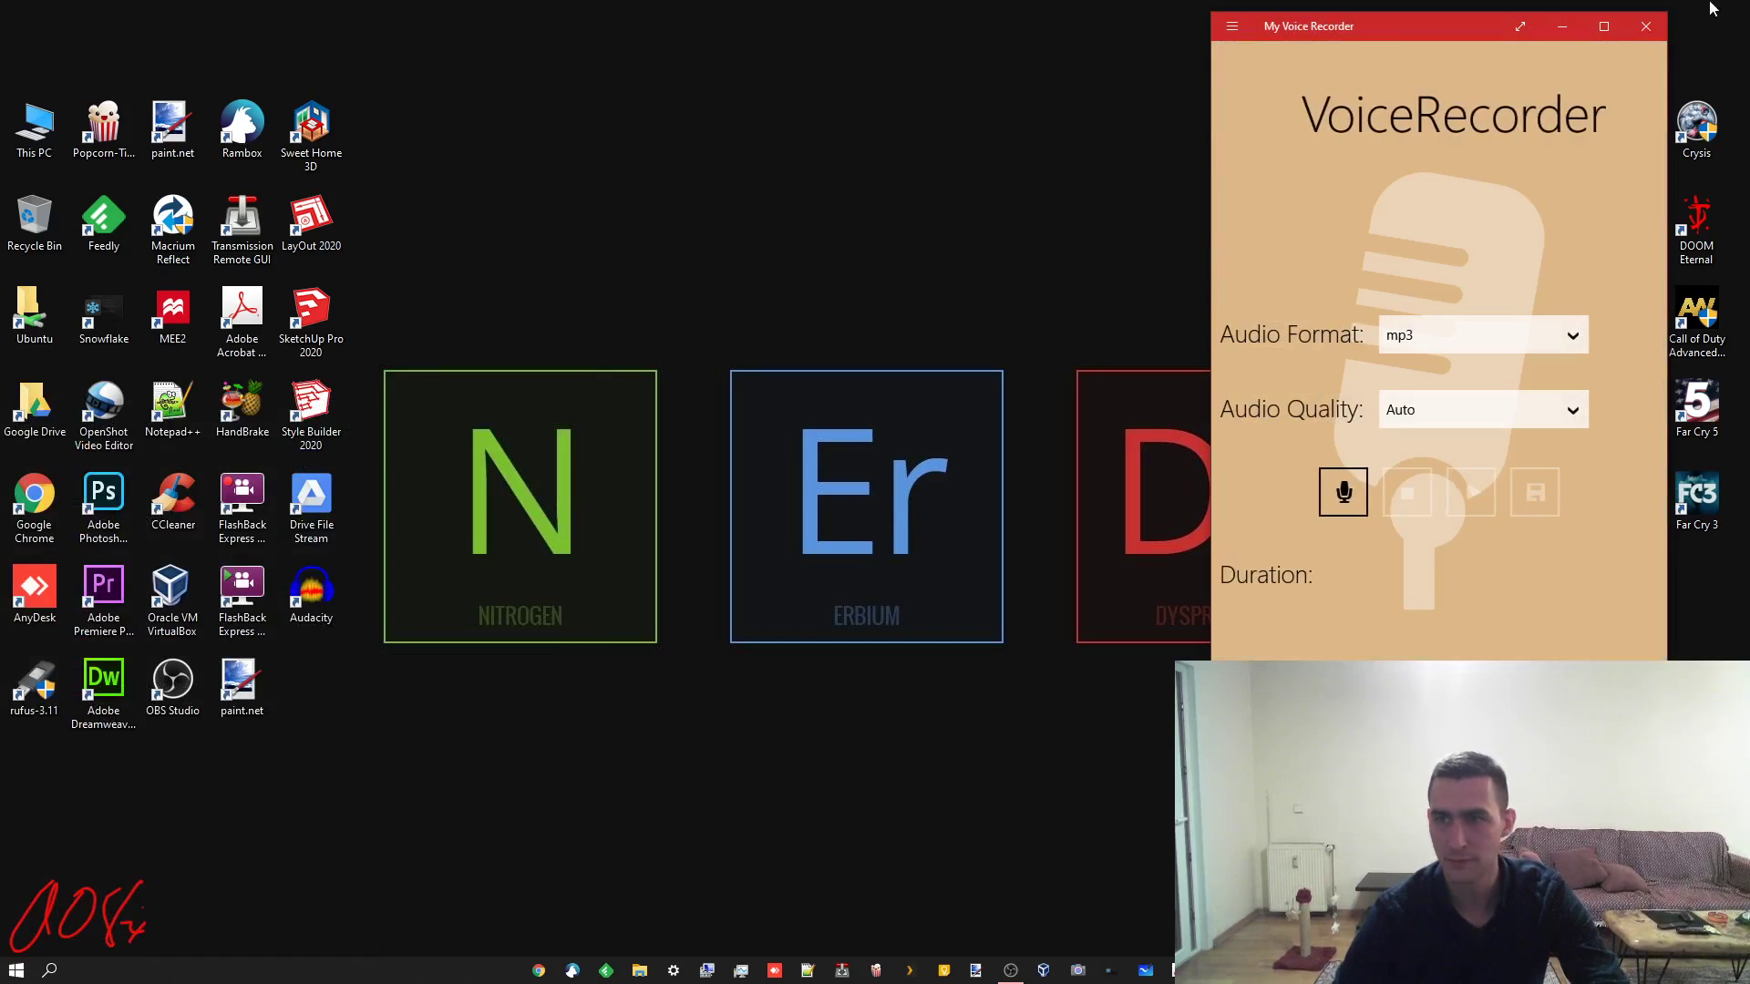
left_click(1646, 28)
key("super")
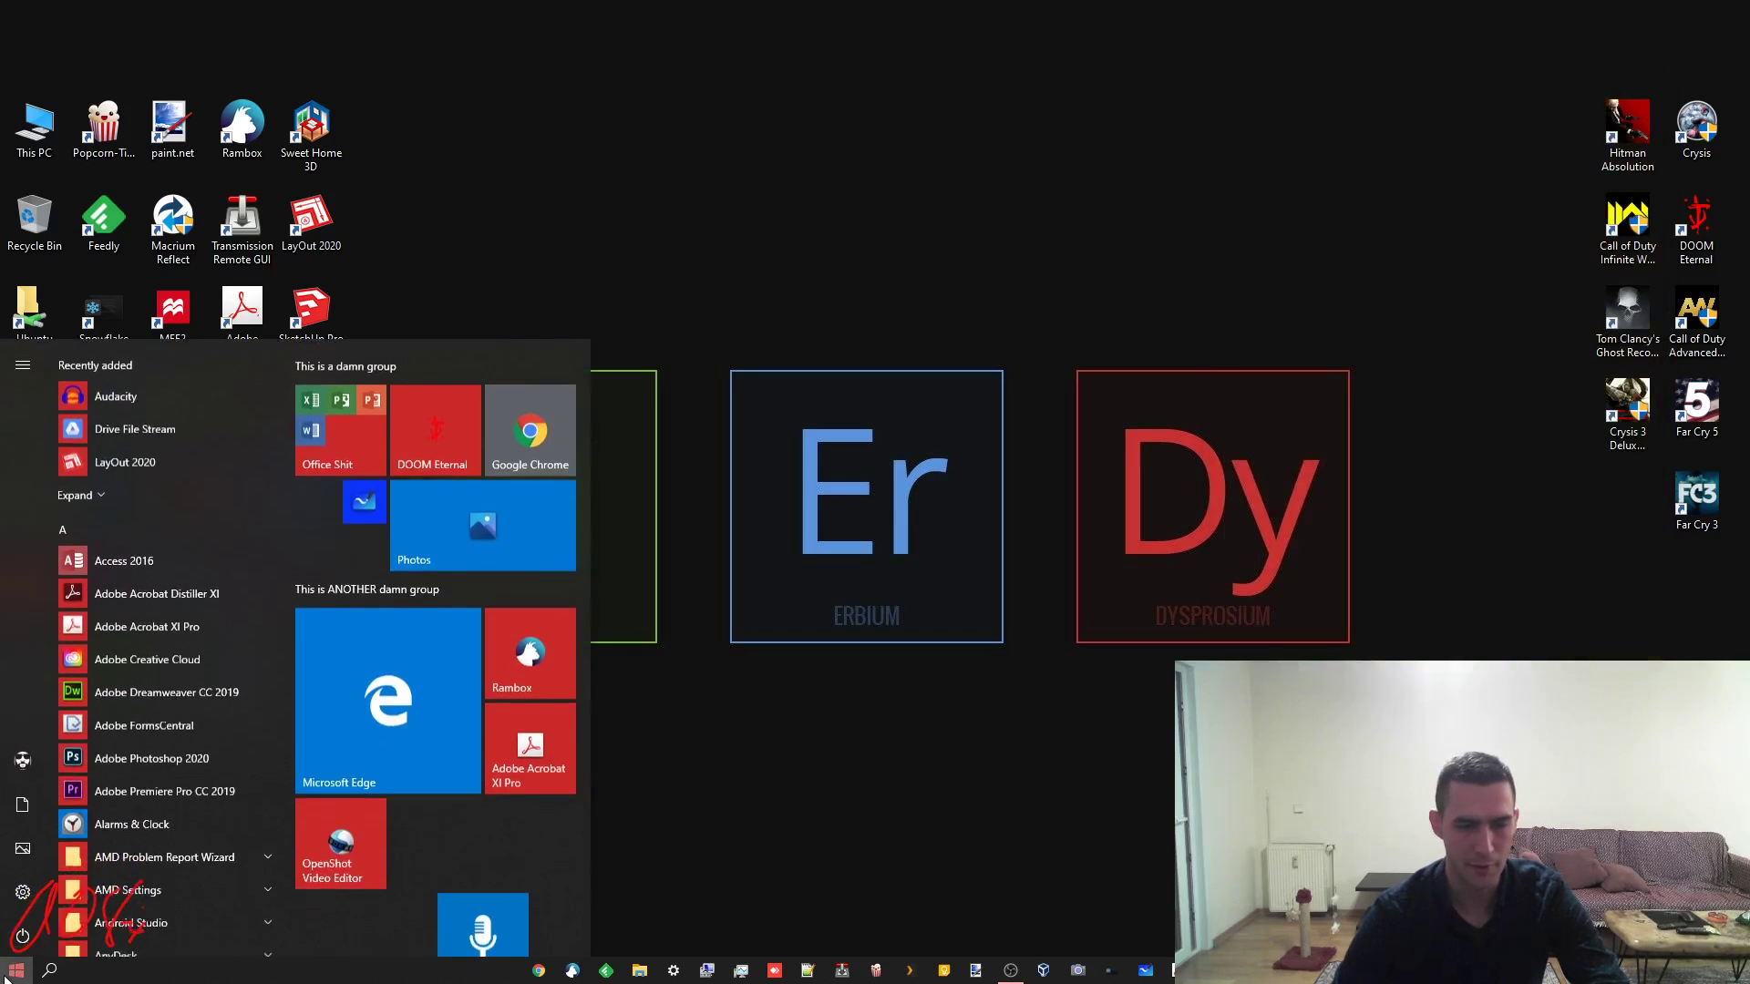
Move the OpenShot Video Editor and VoiceRecorder tiles out of the second group into two separate groups below it
left_click_drag(341, 838, 372, 895)
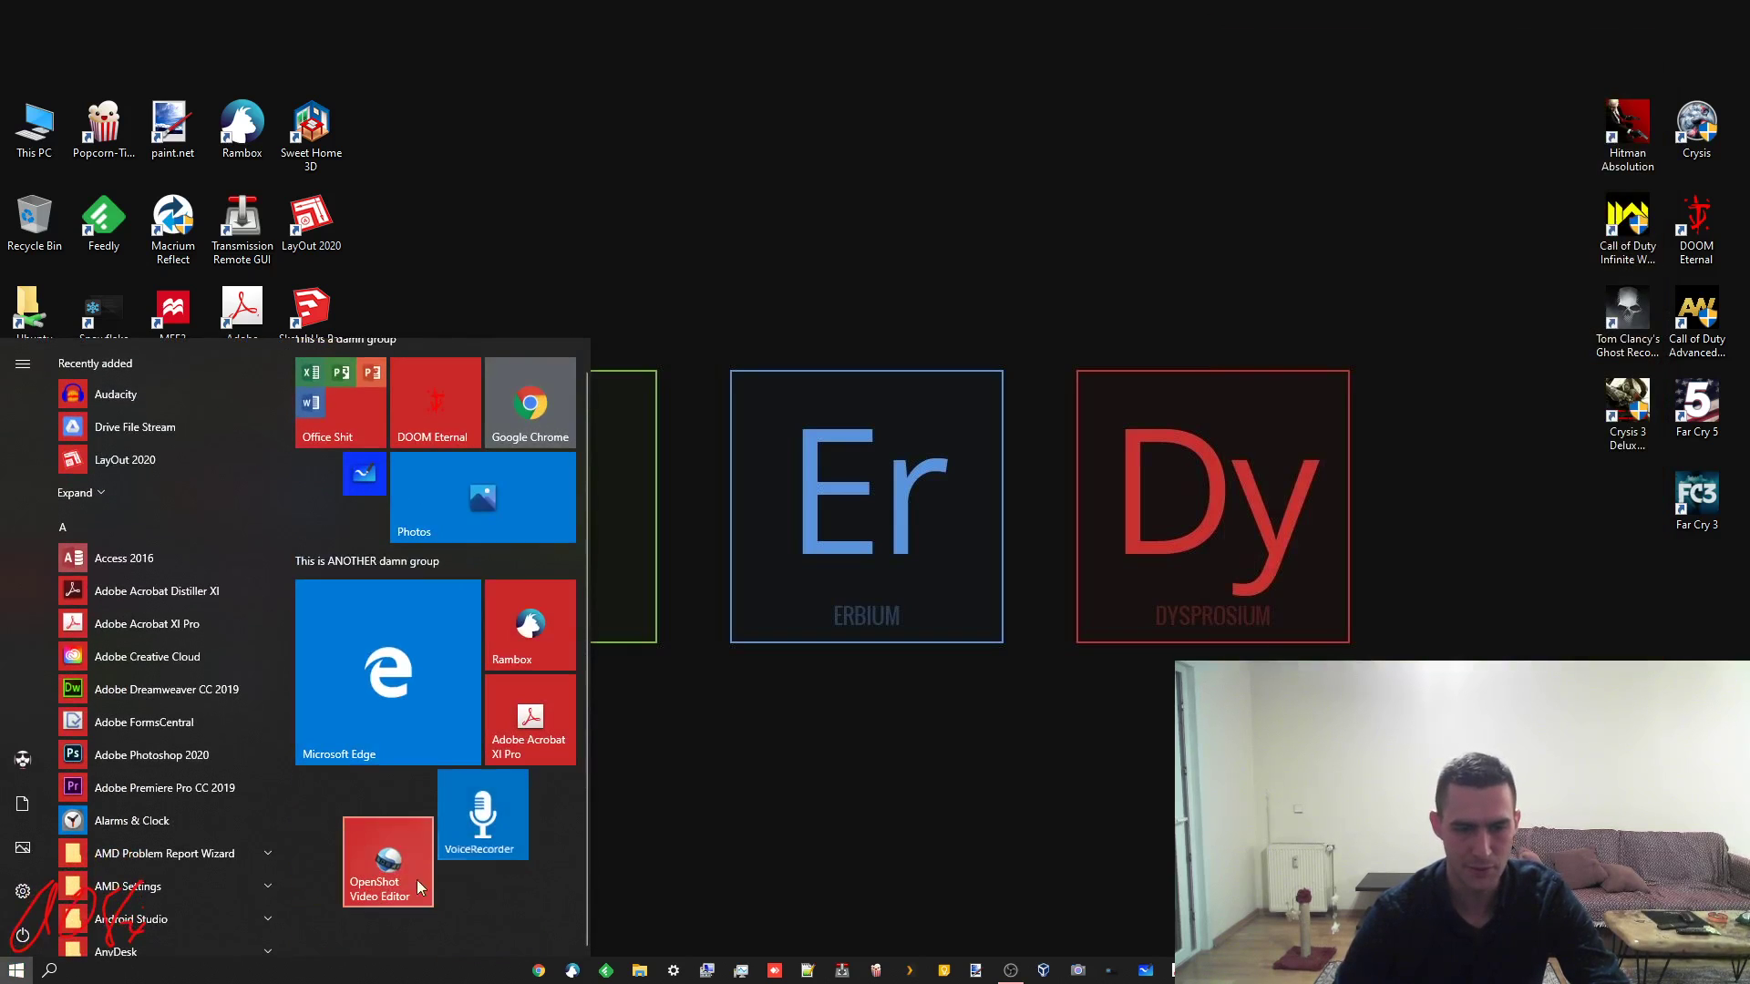
left_click_drag(469, 833, 485, 905)
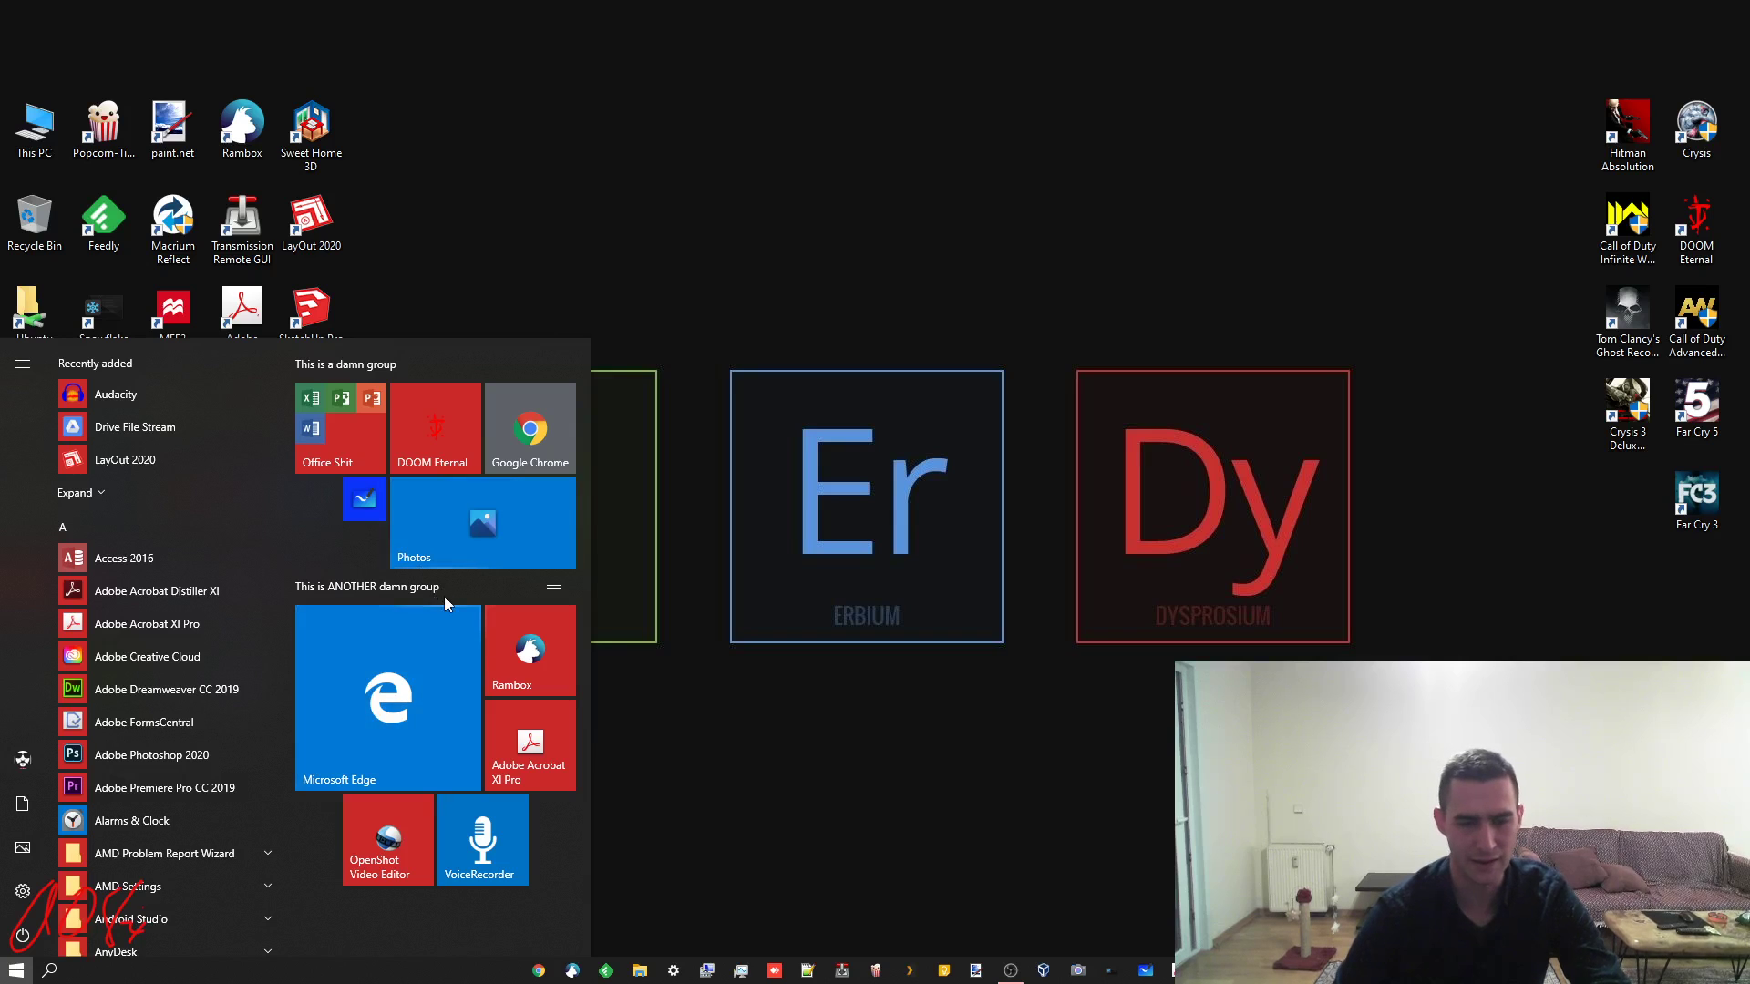
left_click_drag(481, 834, 505, 937)
left_click_drag(412, 786, 433, 932)
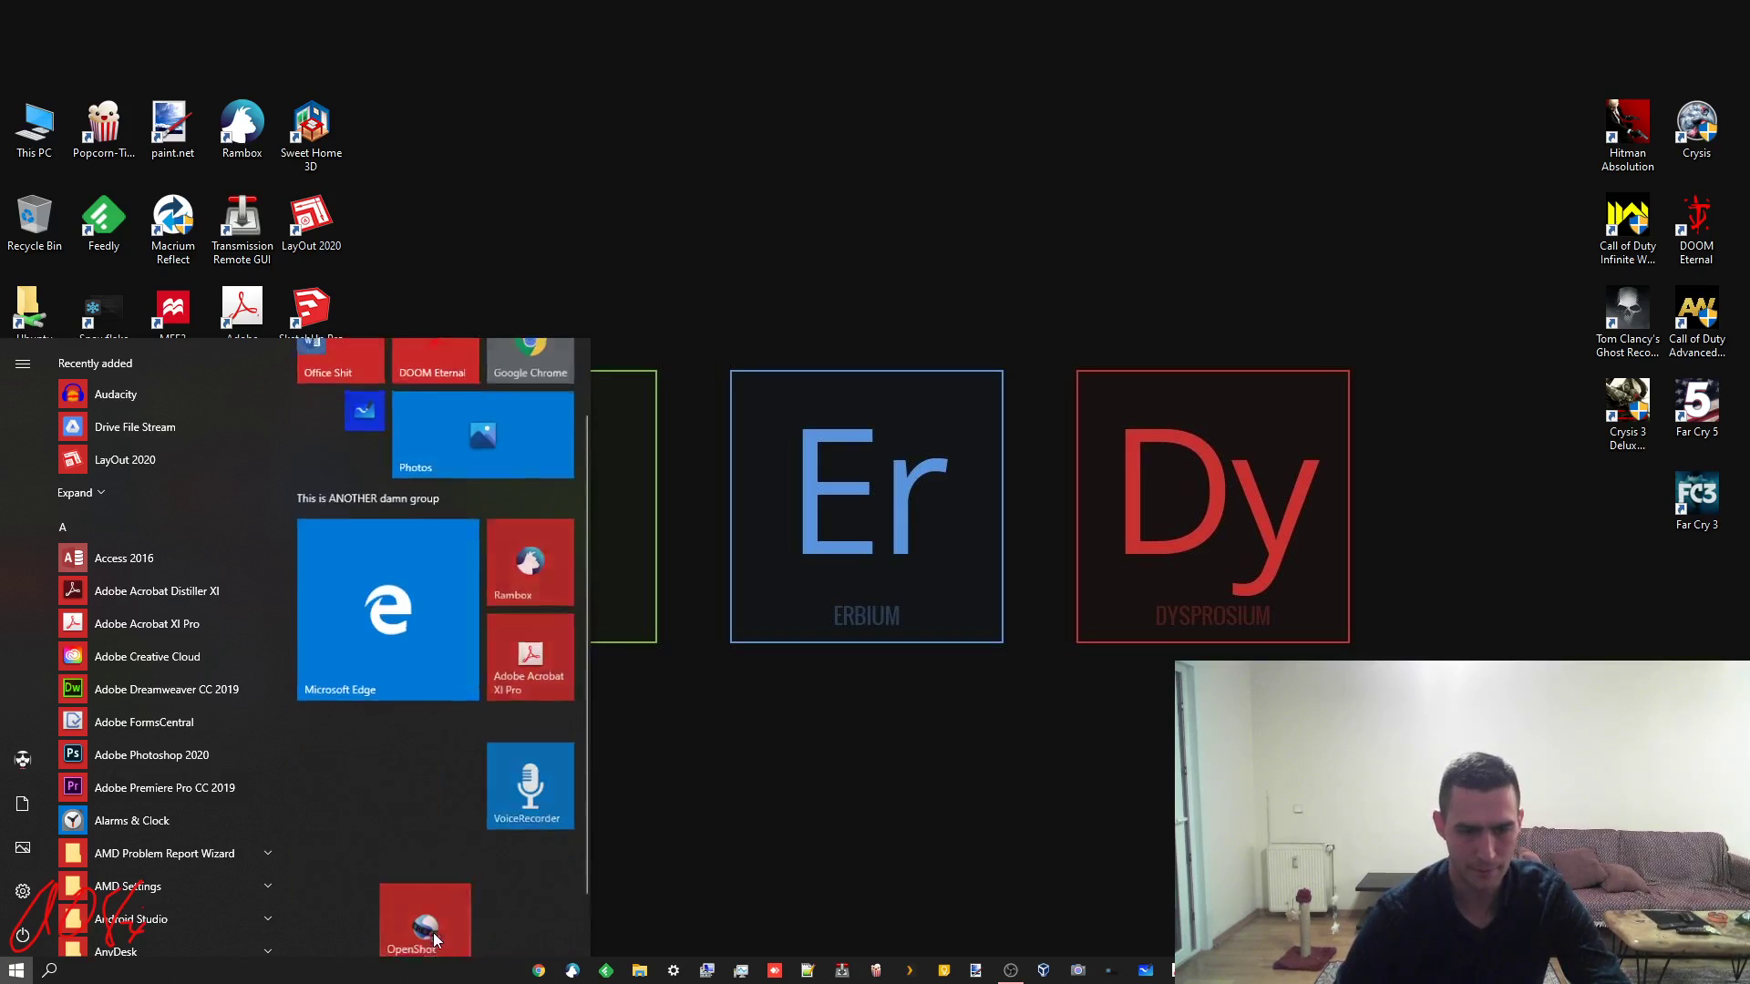
left_click_drag(522, 808, 531, 907)
Name the tile group containing VoiceRecorder "a third group"
left_click(458, 850)
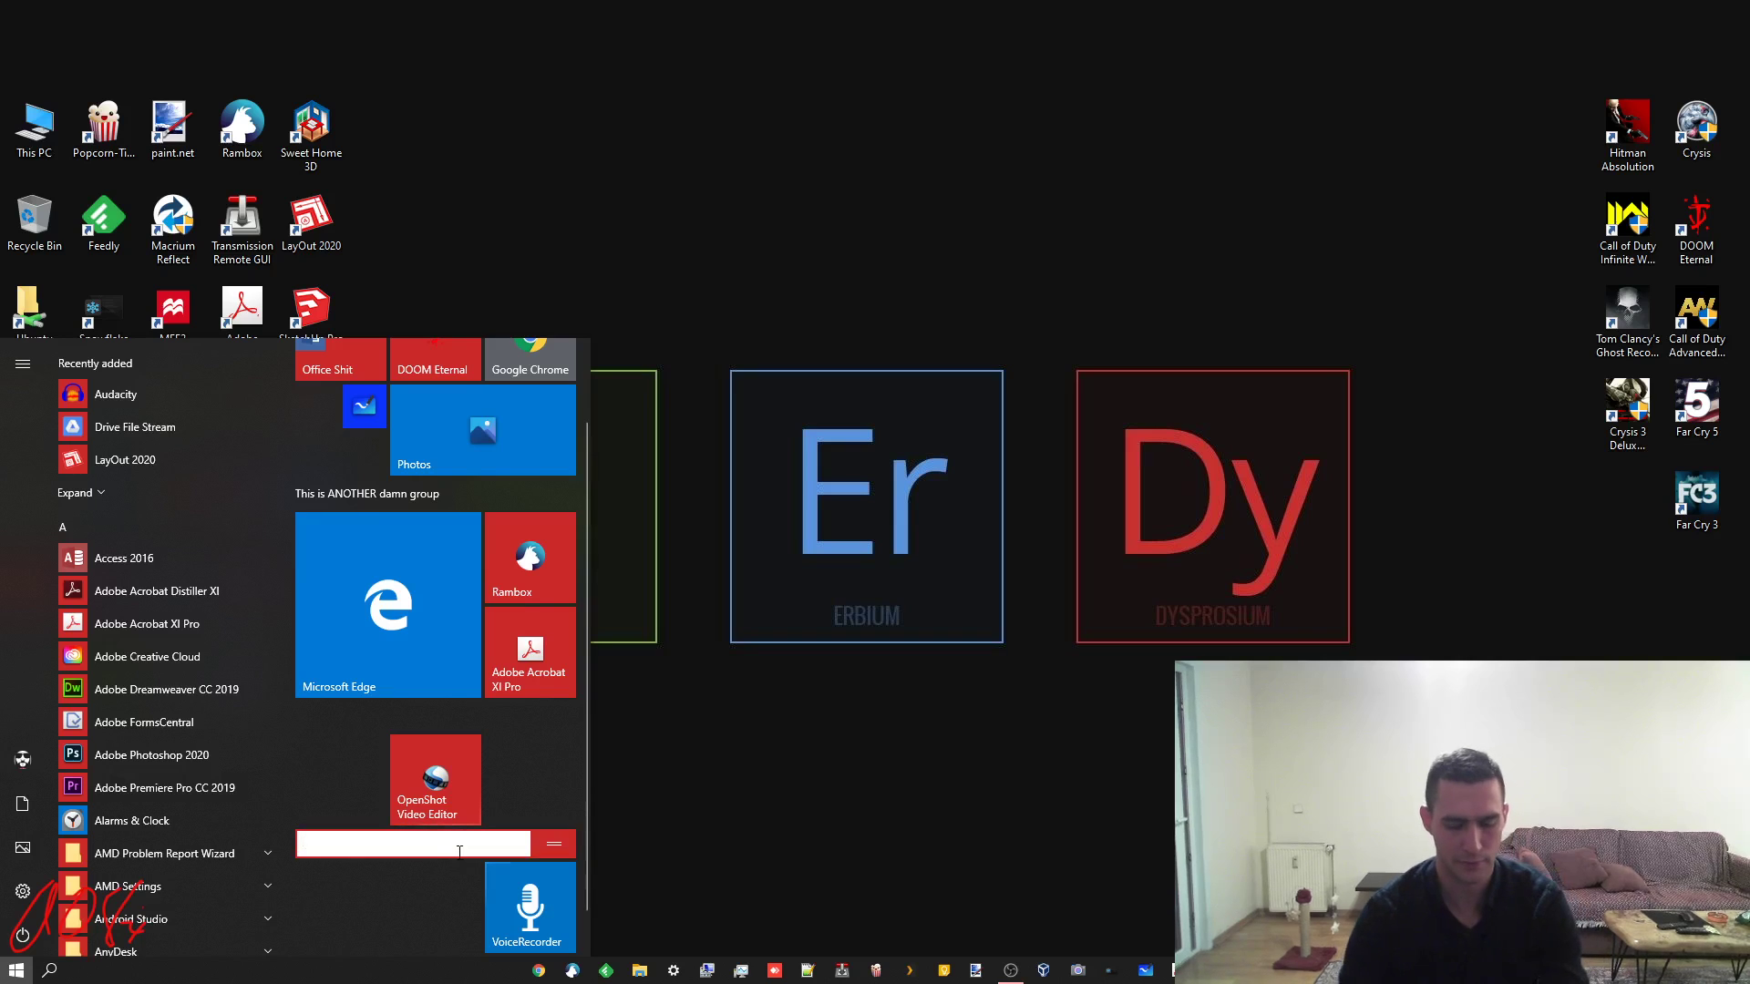
type("a ")
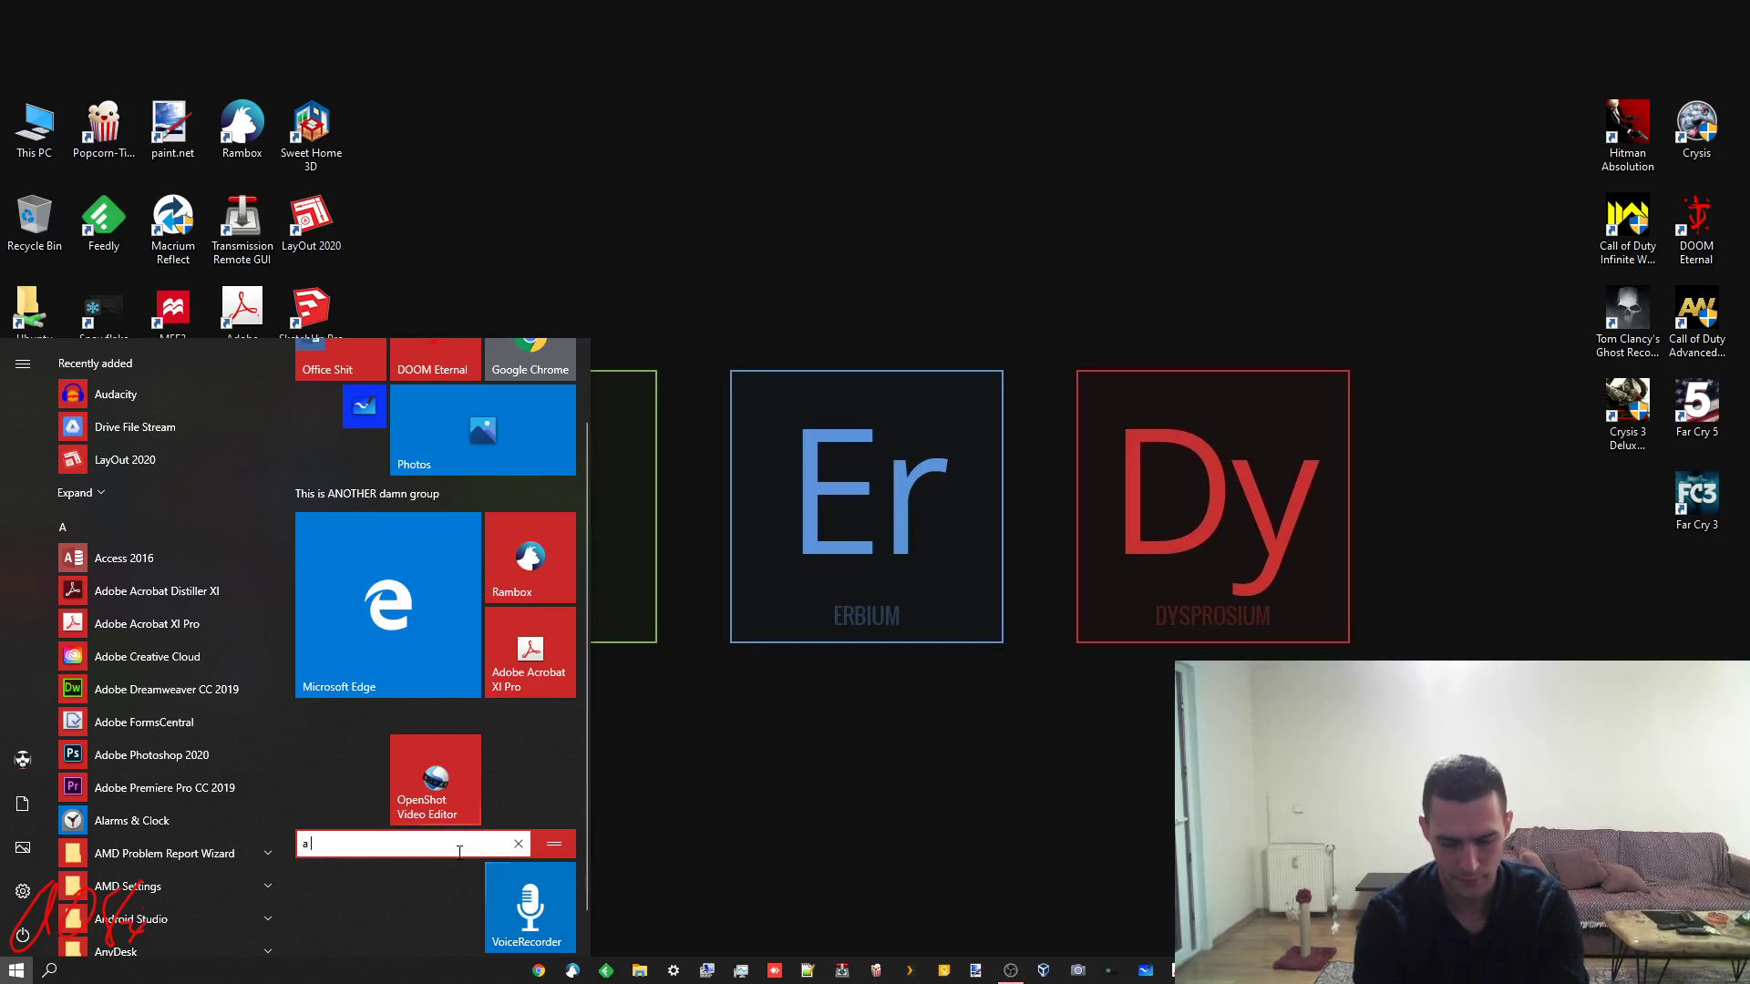
type("third group")
key("Return")
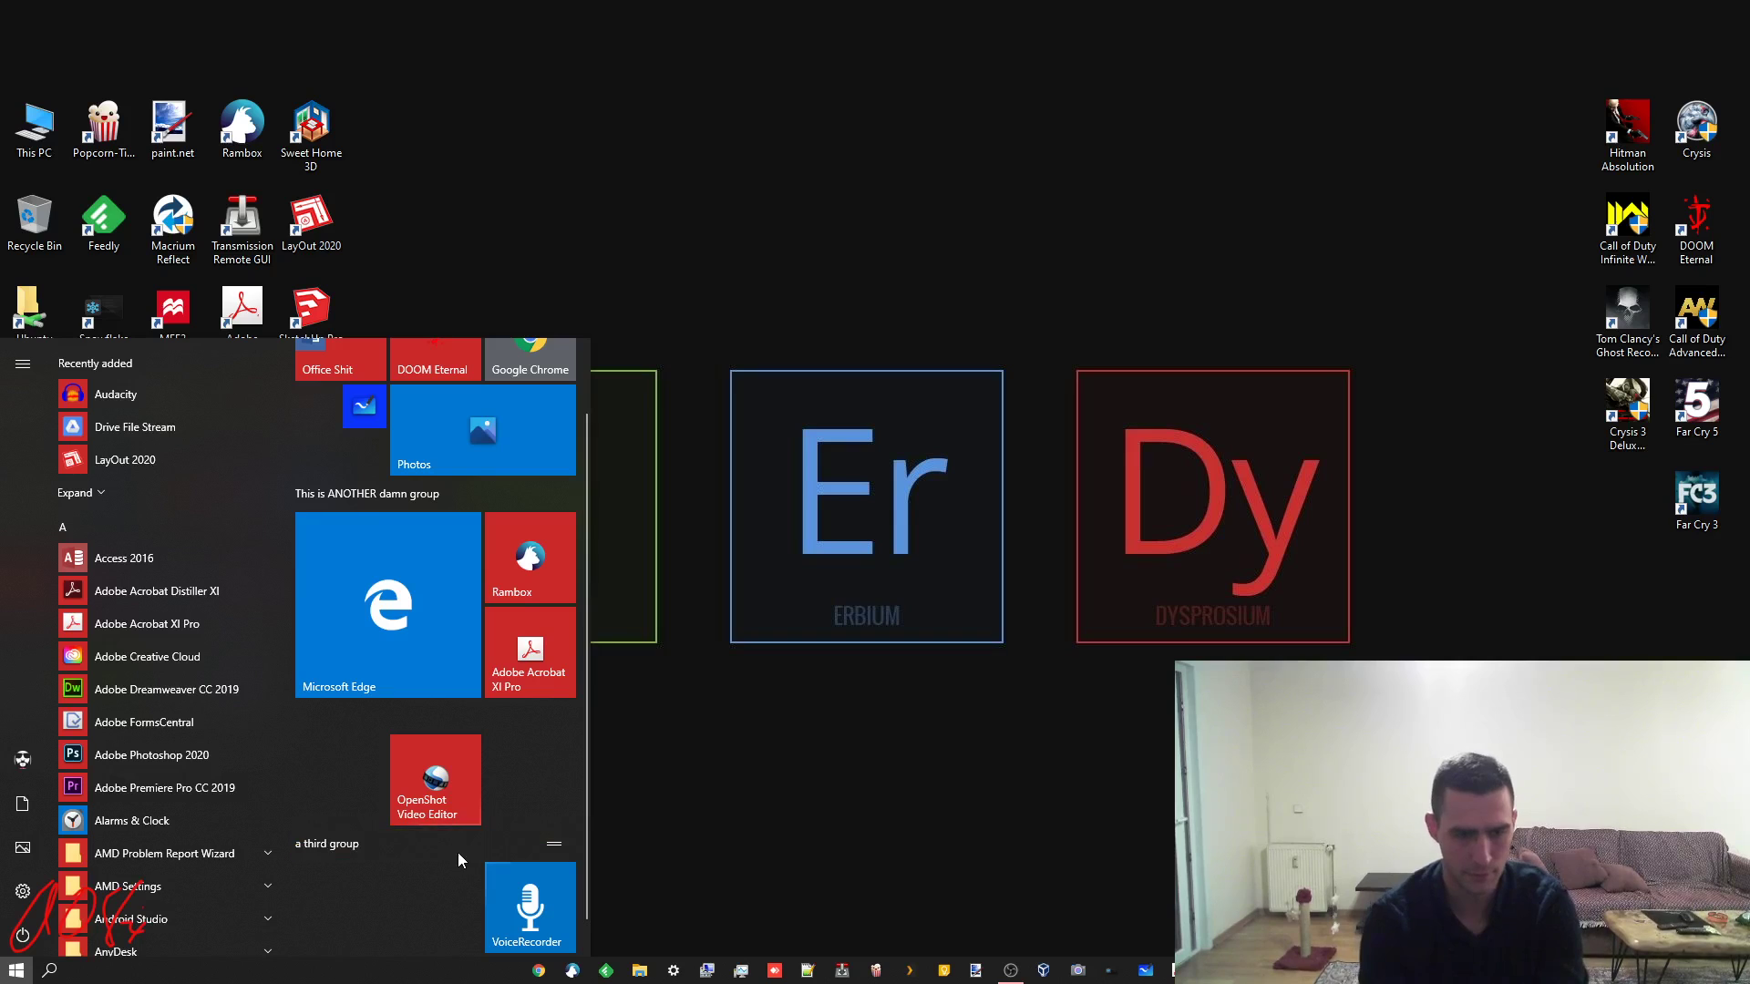
Rearrange the two separated tiles so that VoiceRecorder sits in a group above OpenShot Video Editor
left_click_drag(413, 818, 464, 861)
left_click_drag(501, 793, 328, 930)
left_click_drag(423, 807, 490, 893)
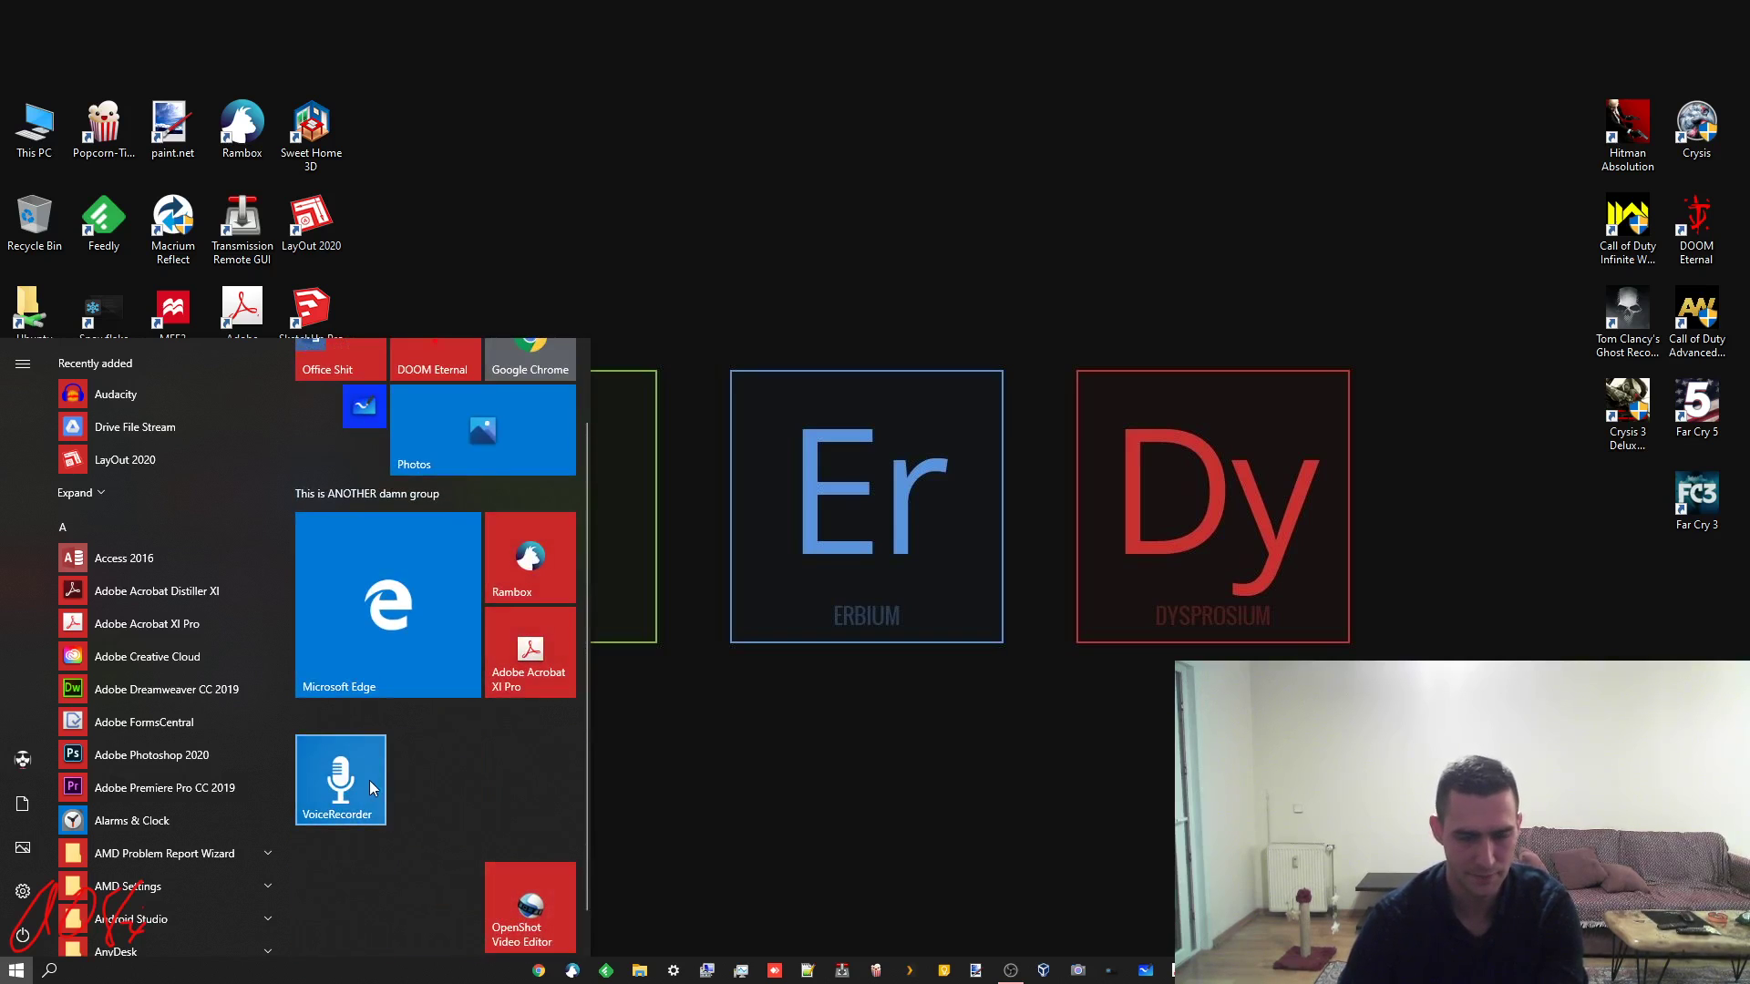
Move the VoiceRecorder tile into a new group below OpenShot Video Editor and name the group "thid group"
left_click_drag(369, 780, 364, 906)
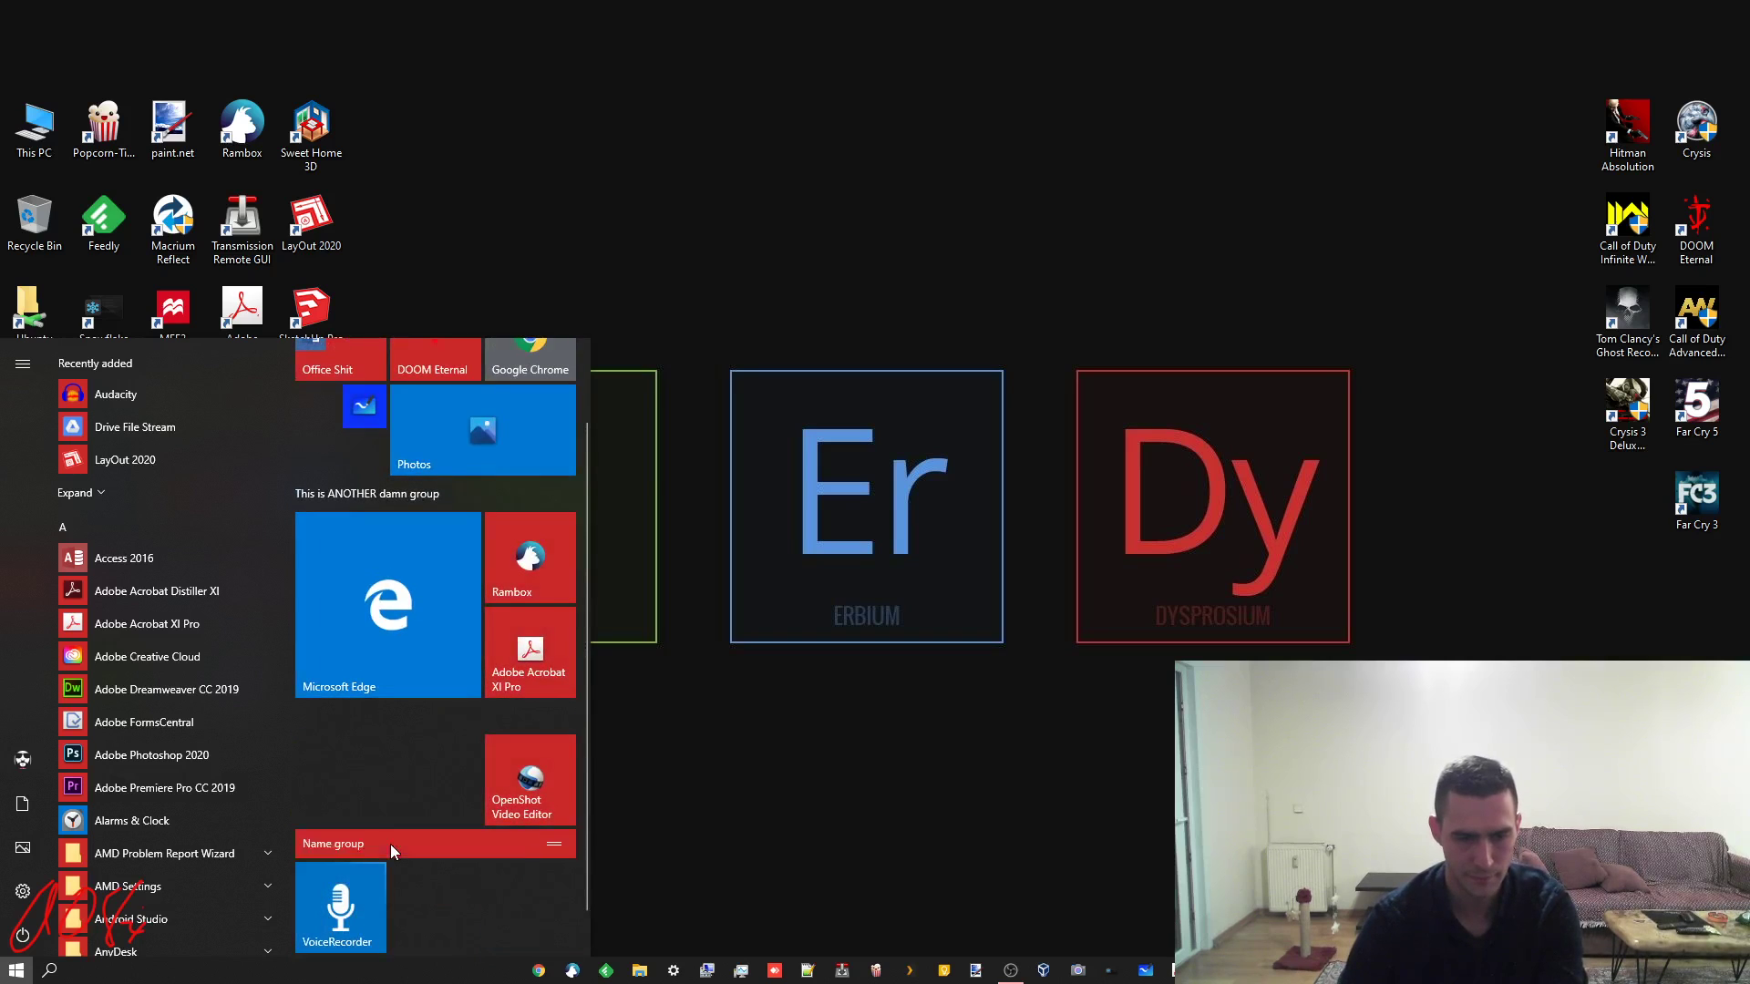
left_click(390, 843)
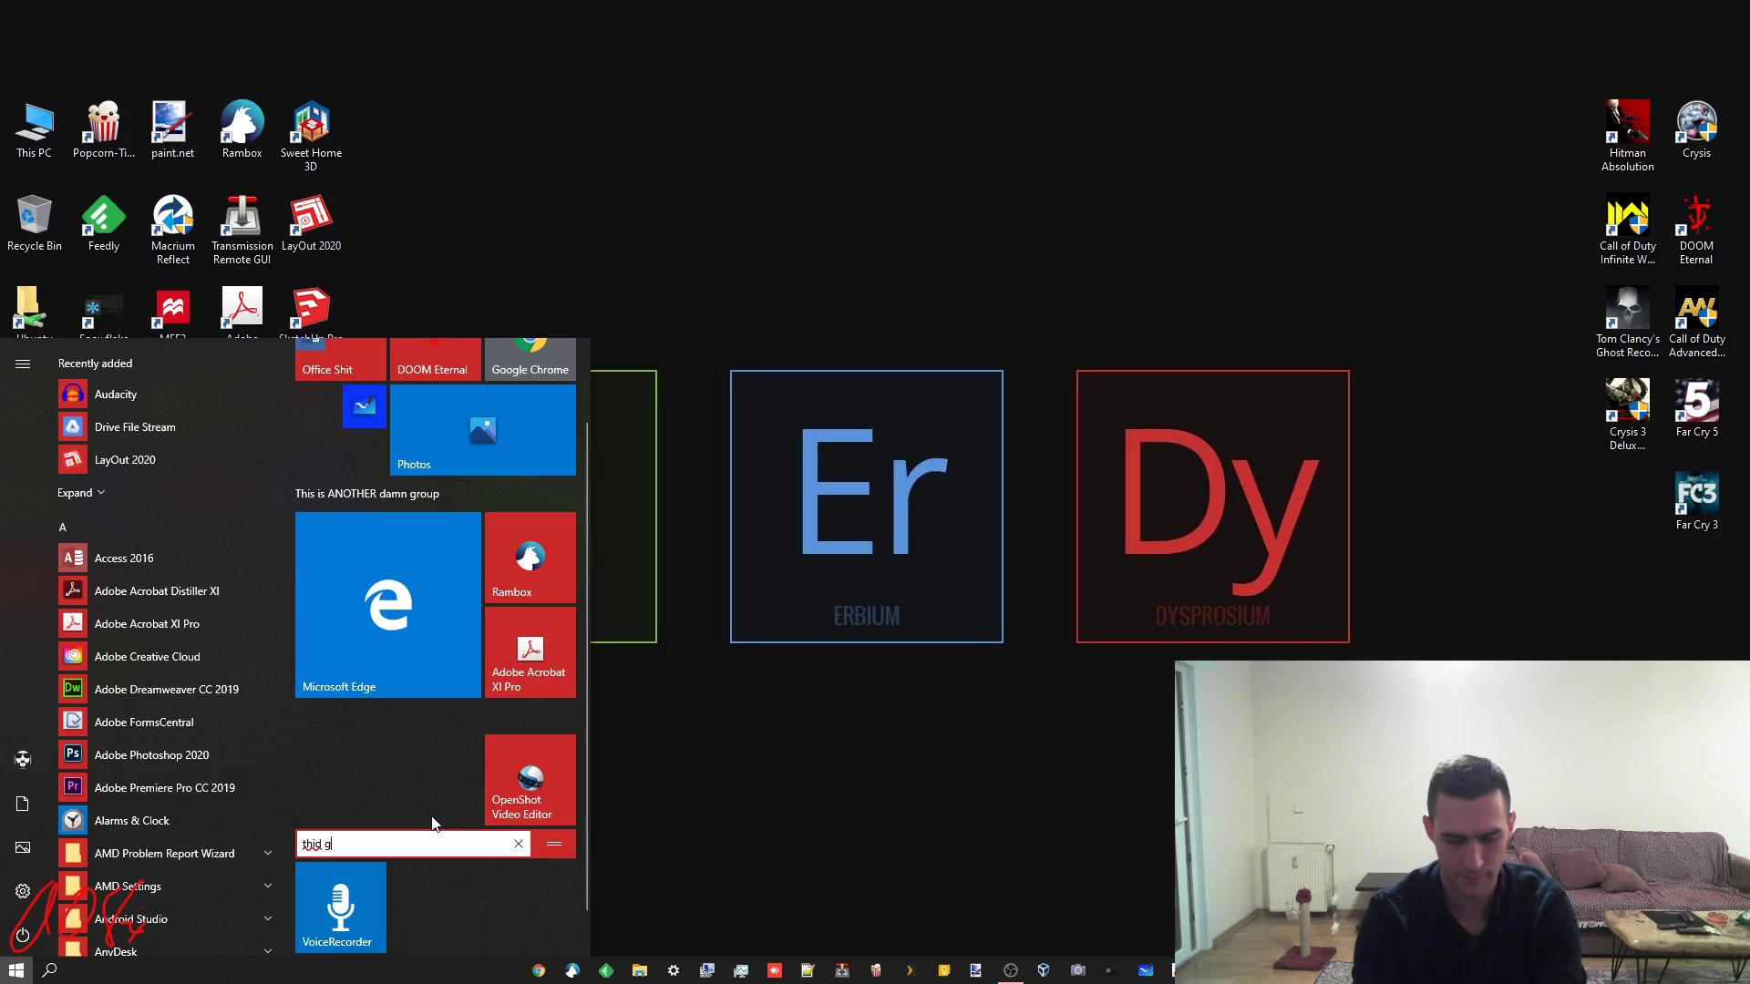
key("Return")
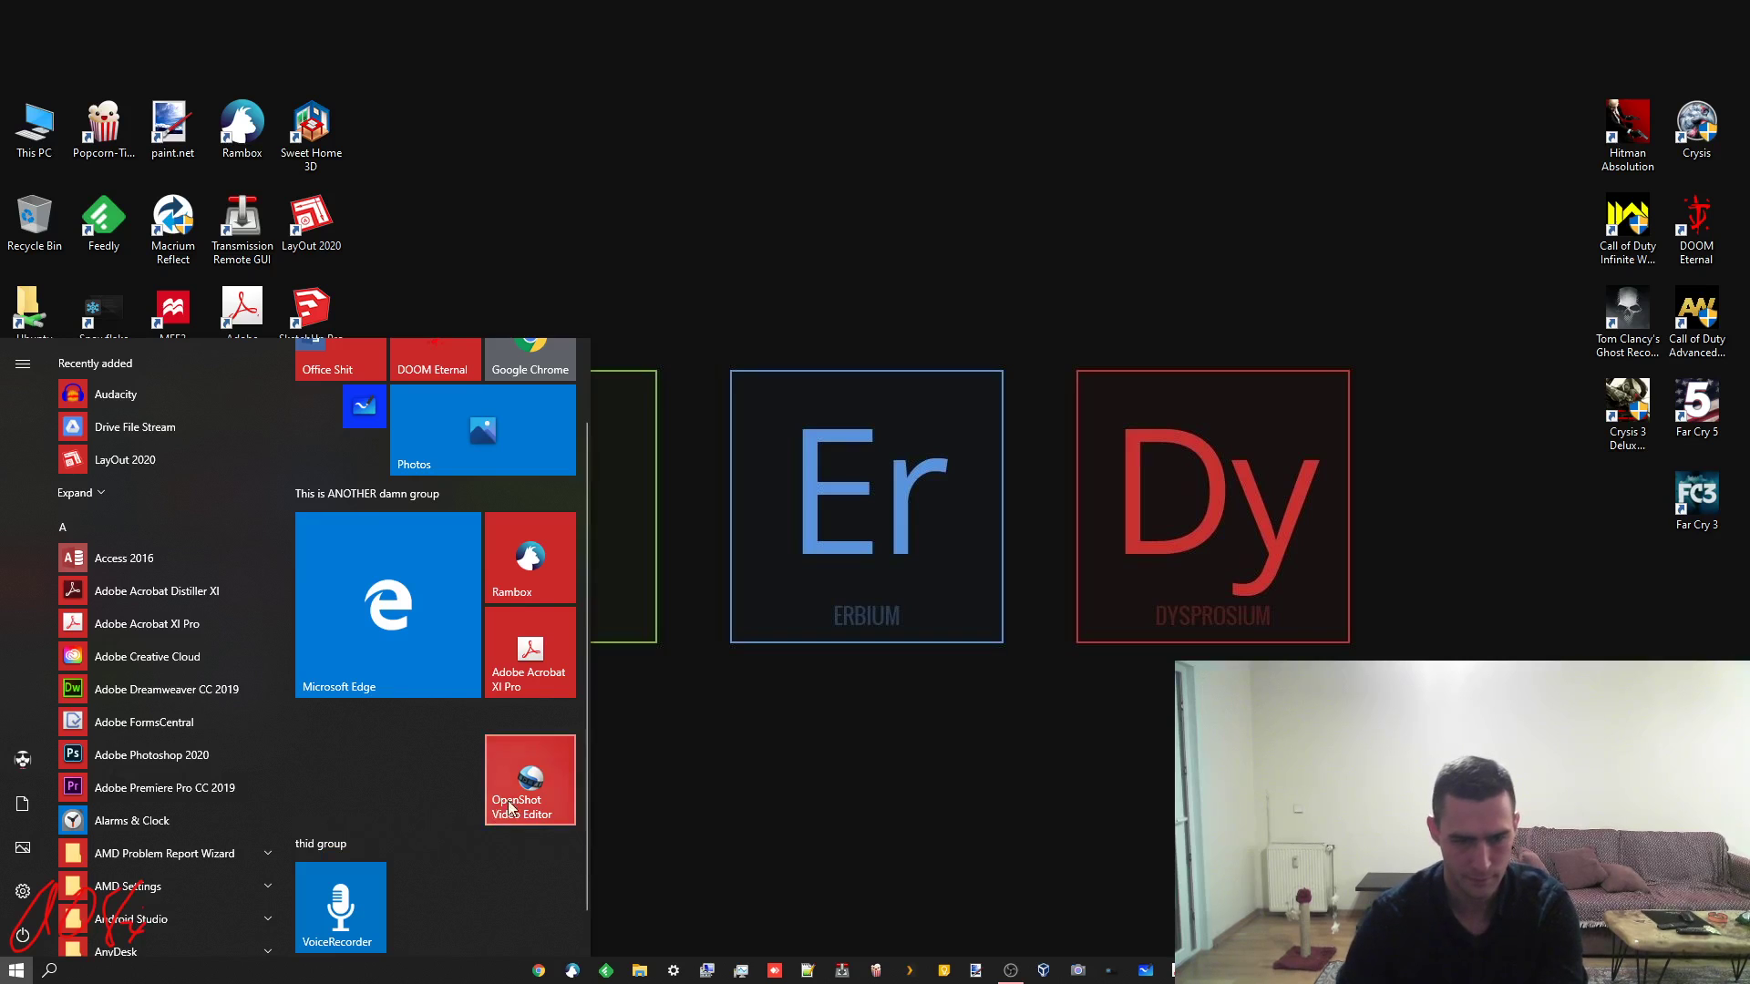
Place the OpenShot Video Editor tile beside VoiceRecorder and correct their group's name to "third group"
left_click_drag(523, 800, 452, 862)
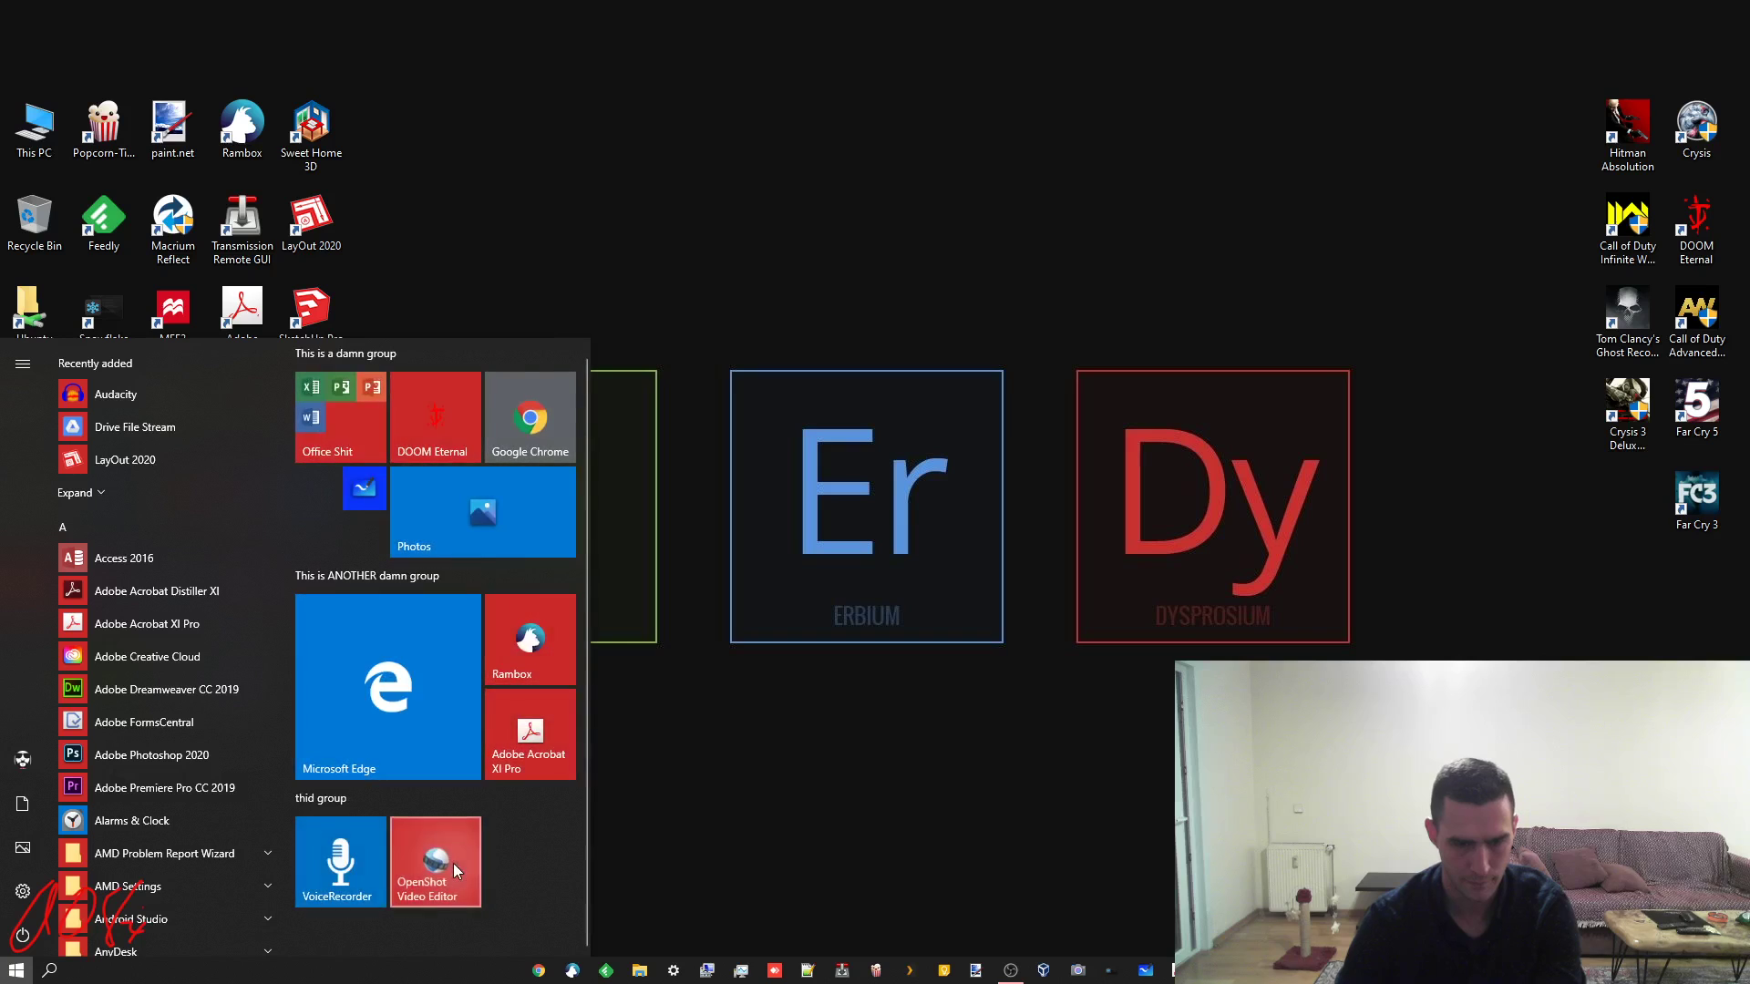
left_click(330, 789)
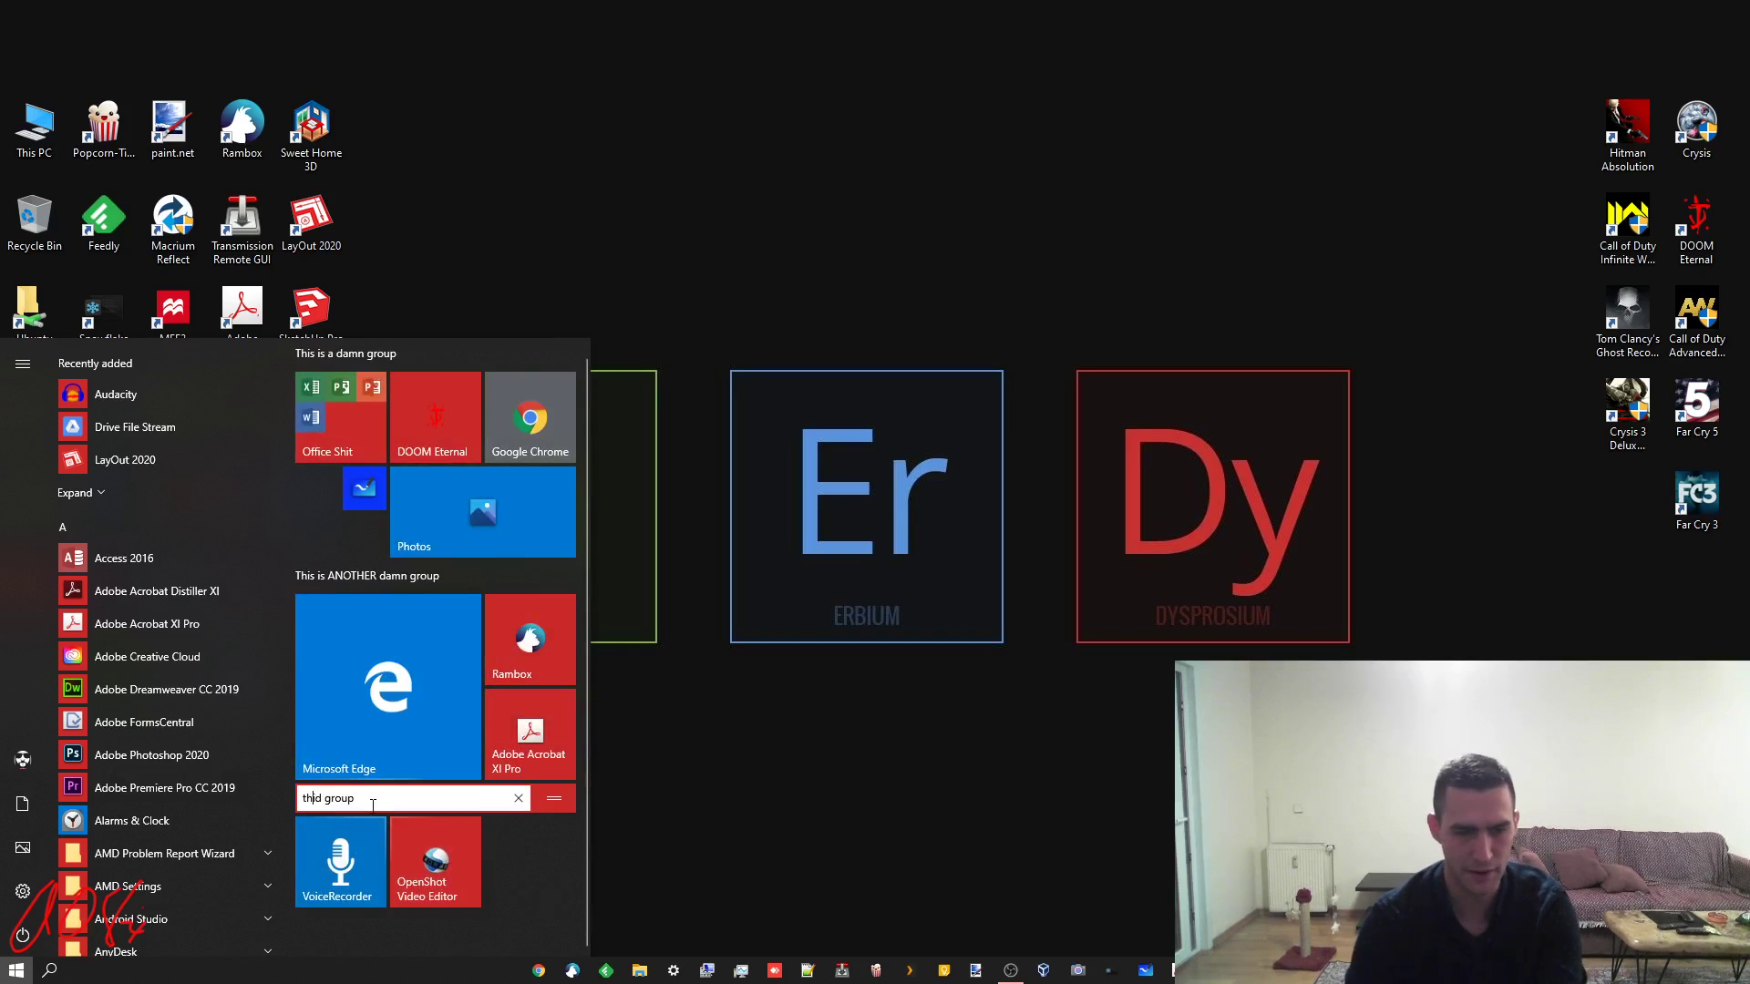
type("r")
key("Return")
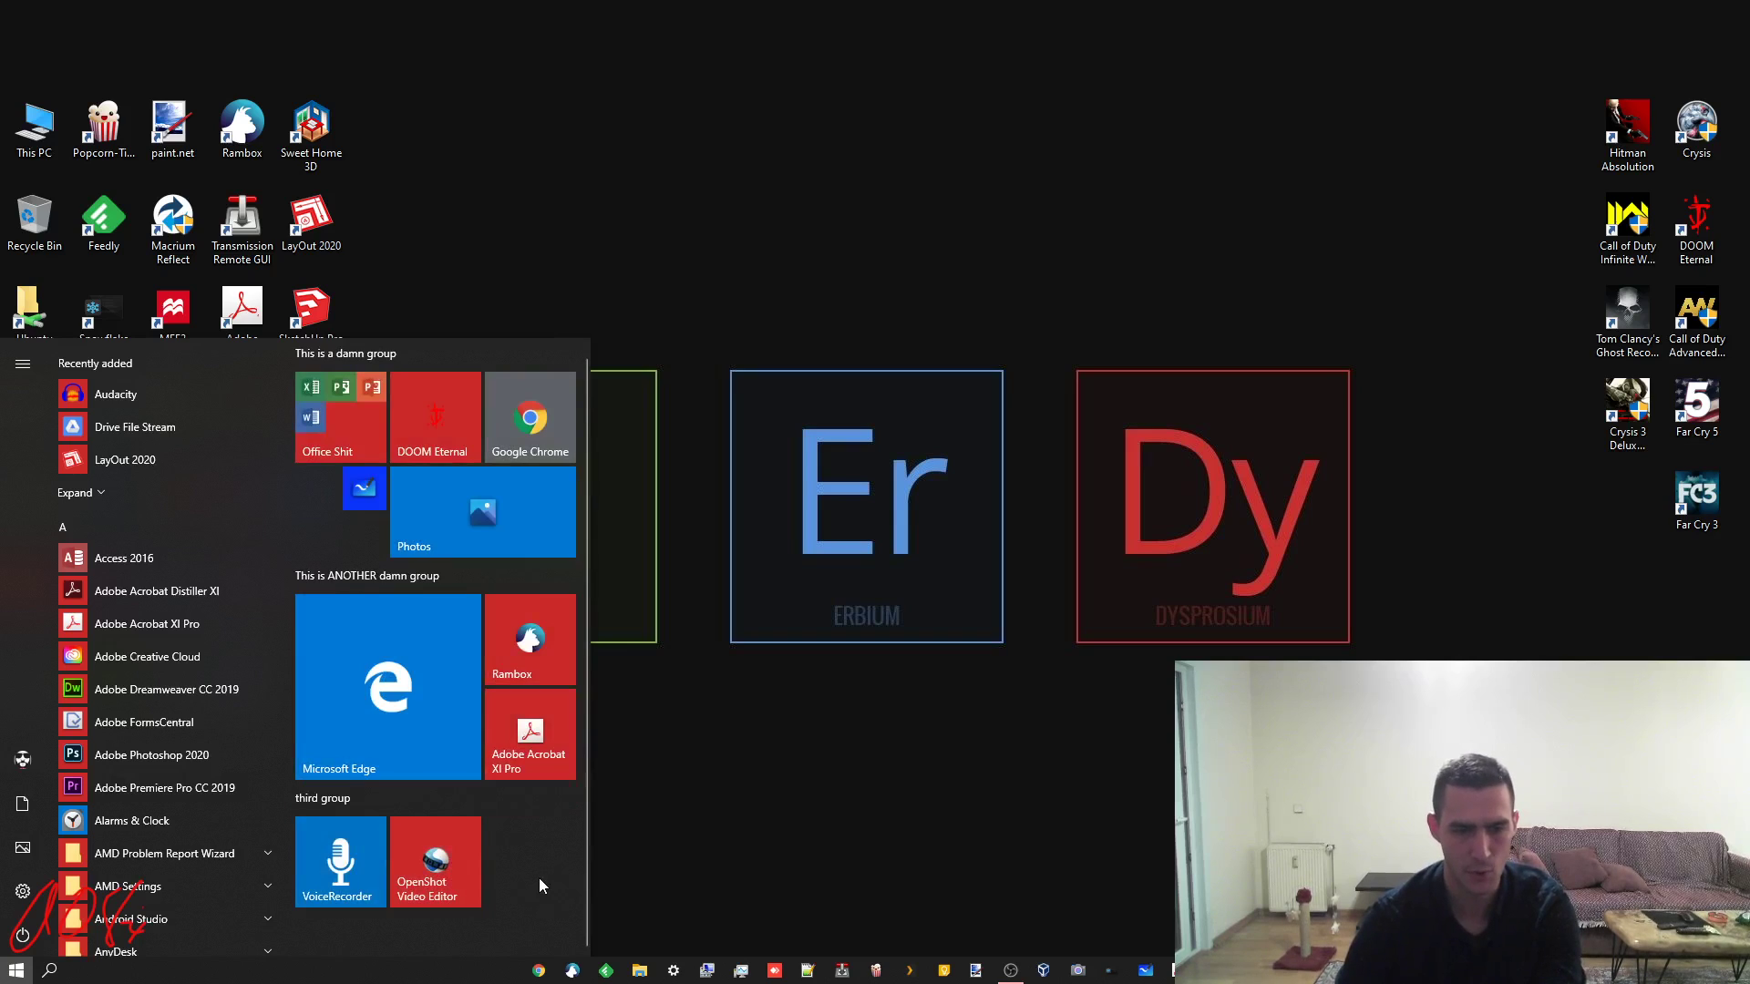
left_click(397, 796)
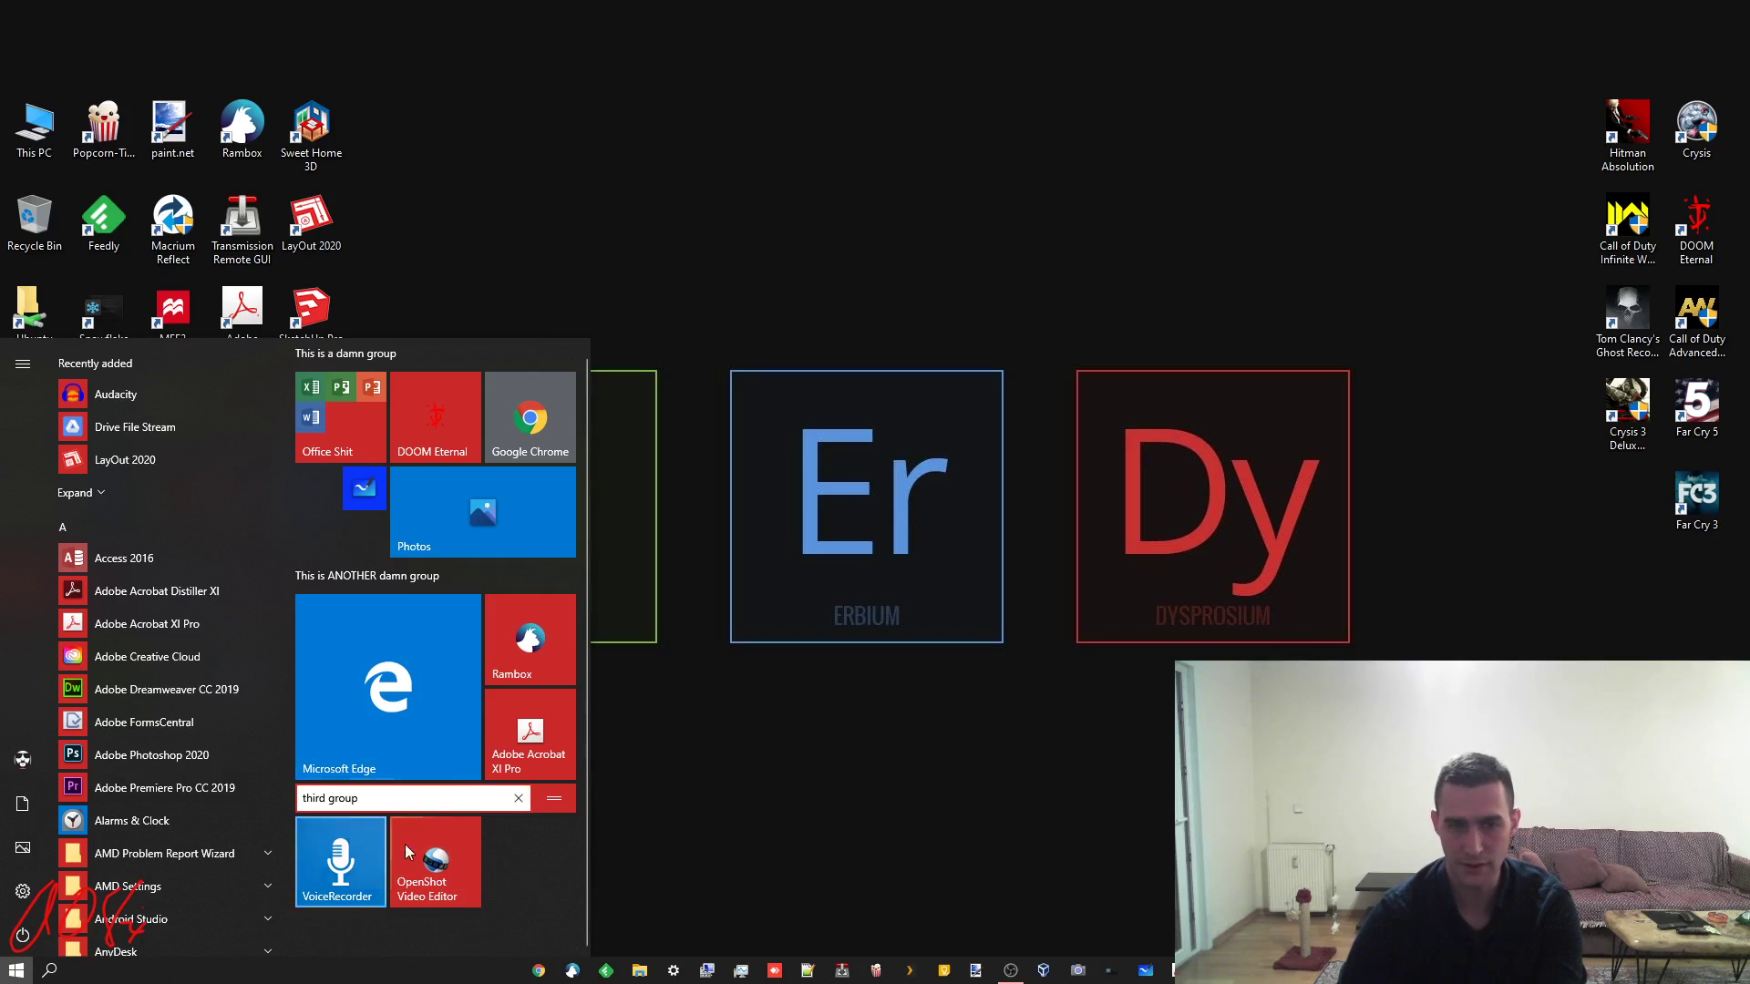
Clear the name of the tile group that holds VoiceRecorder and OpenShot Video Editor
left_click(522, 888)
left_click(435, 797)
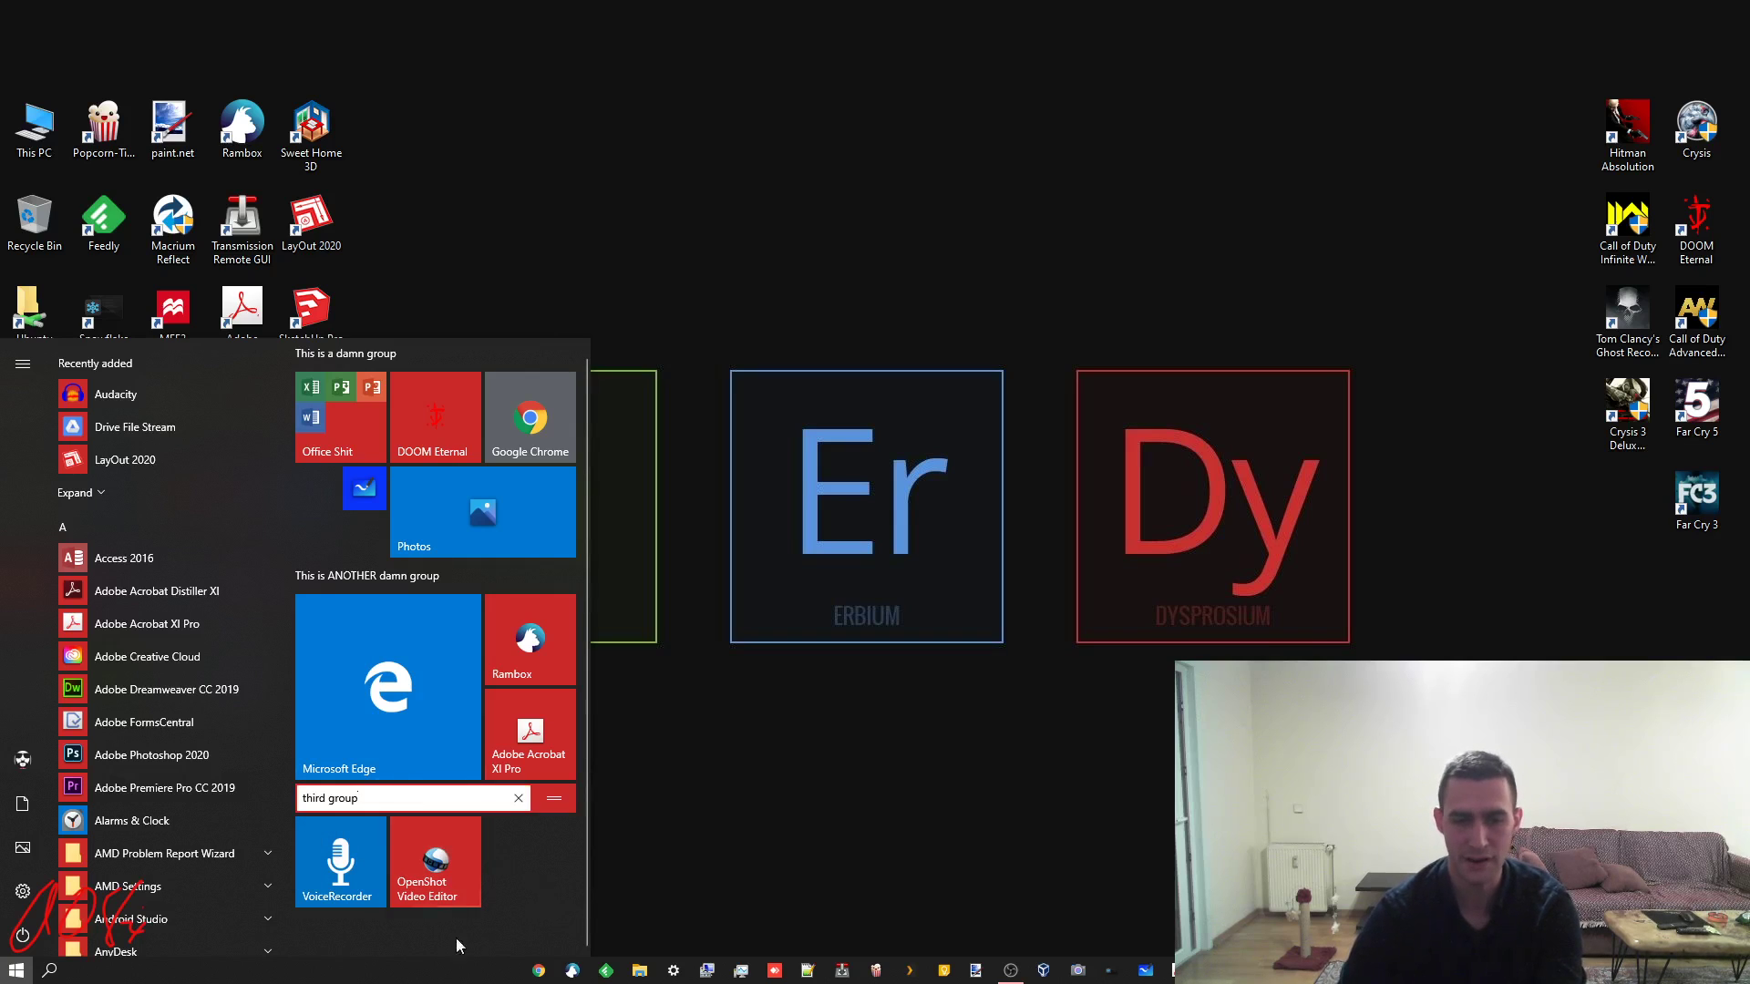
left_click(512, 884)
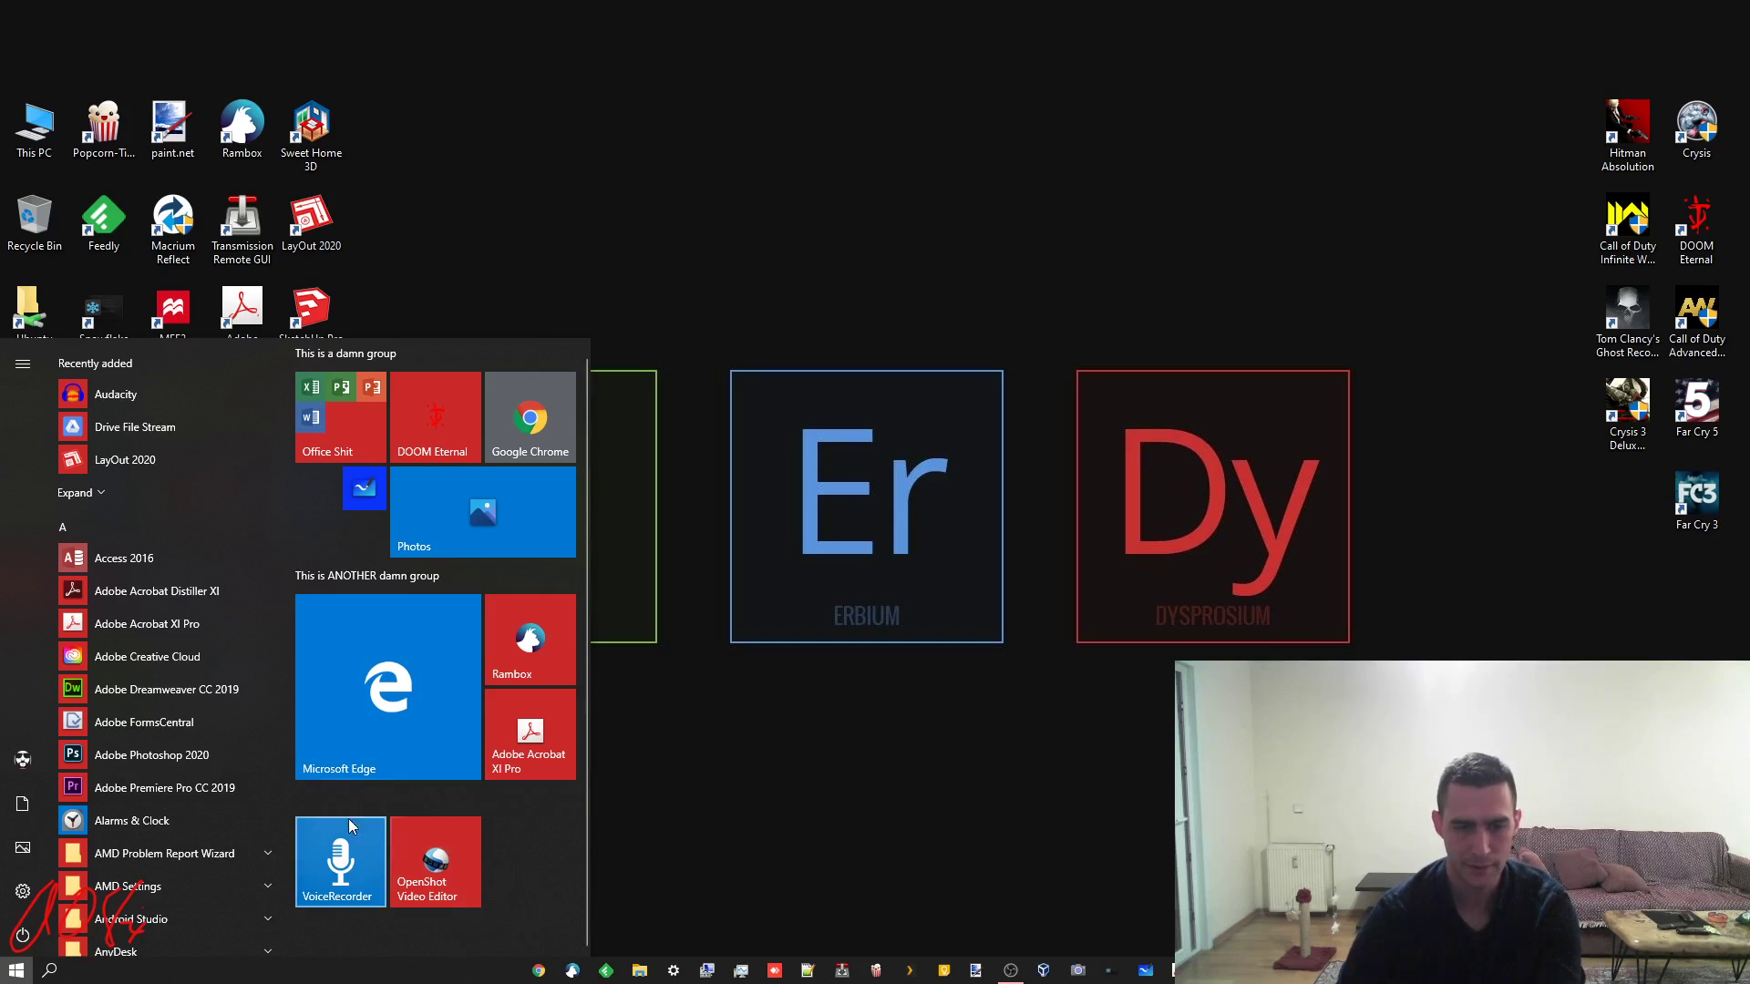
Combine VoiceRecorder with Rambox into a tile folder and move OpenShot Video Editor below the Adobe Acrobat XI Pro tile
left_click_drag(421, 849, 436, 817)
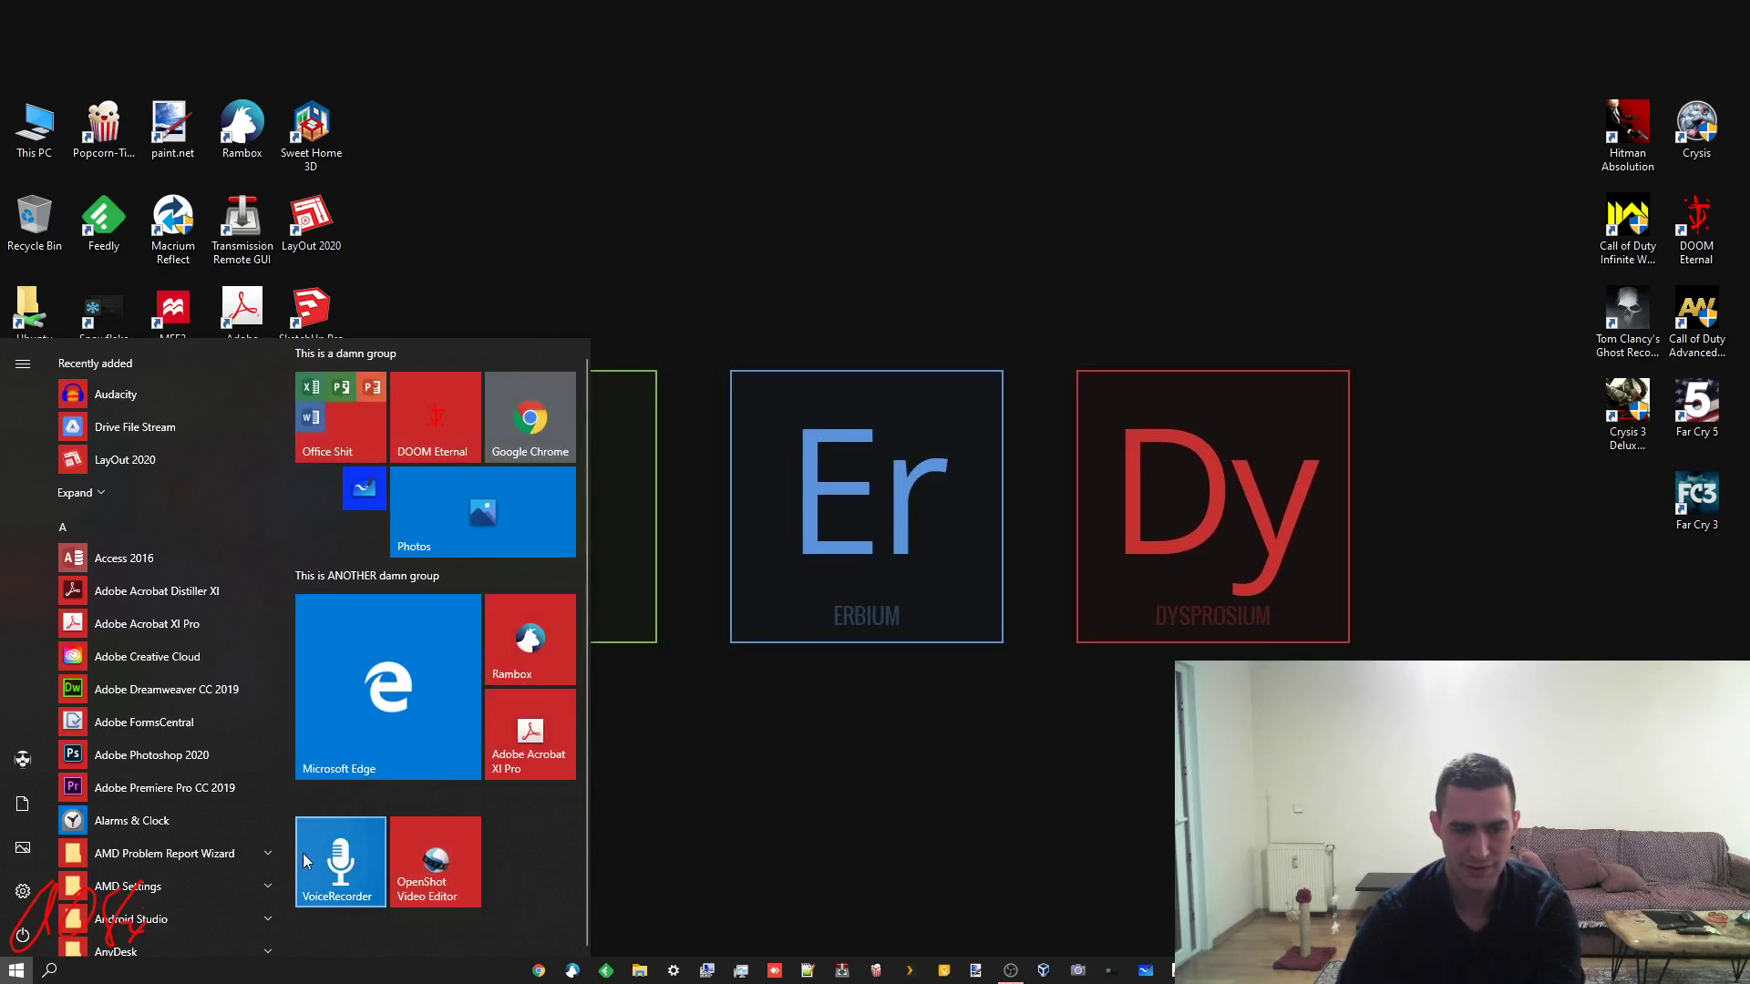
left_click_drag(309, 843, 496, 627)
scroll(408, 884, "down", 3)
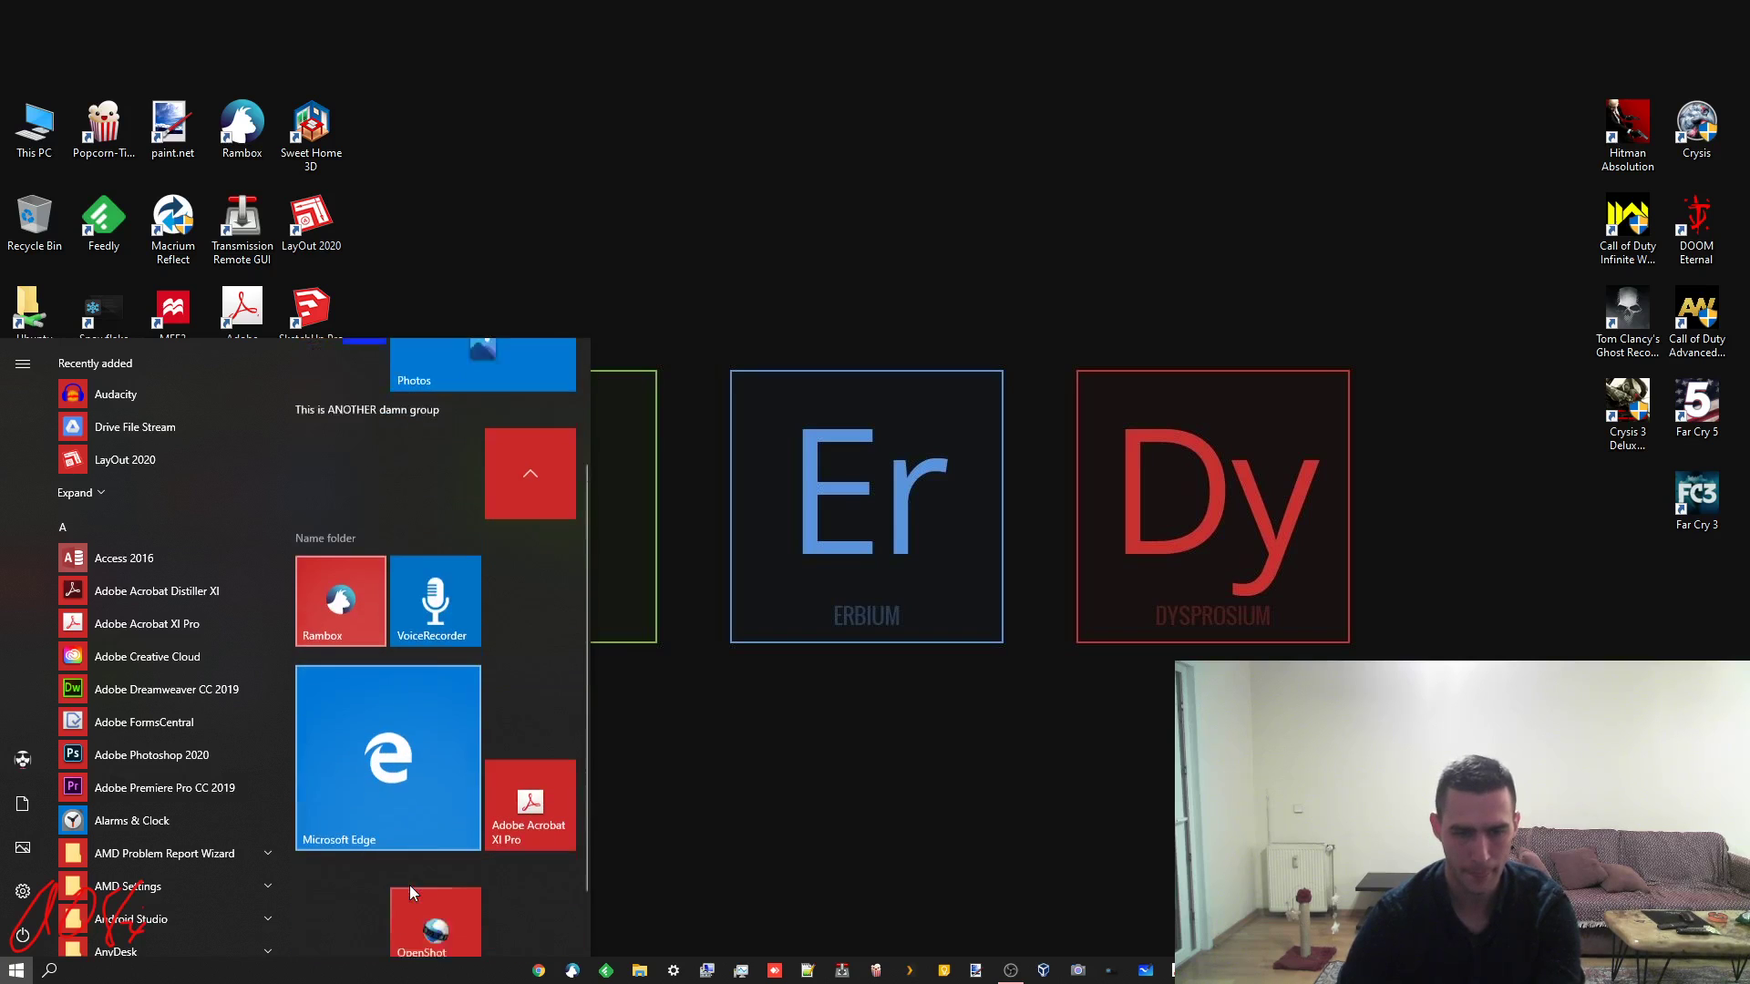
left_click_drag(428, 914, 518, 598)
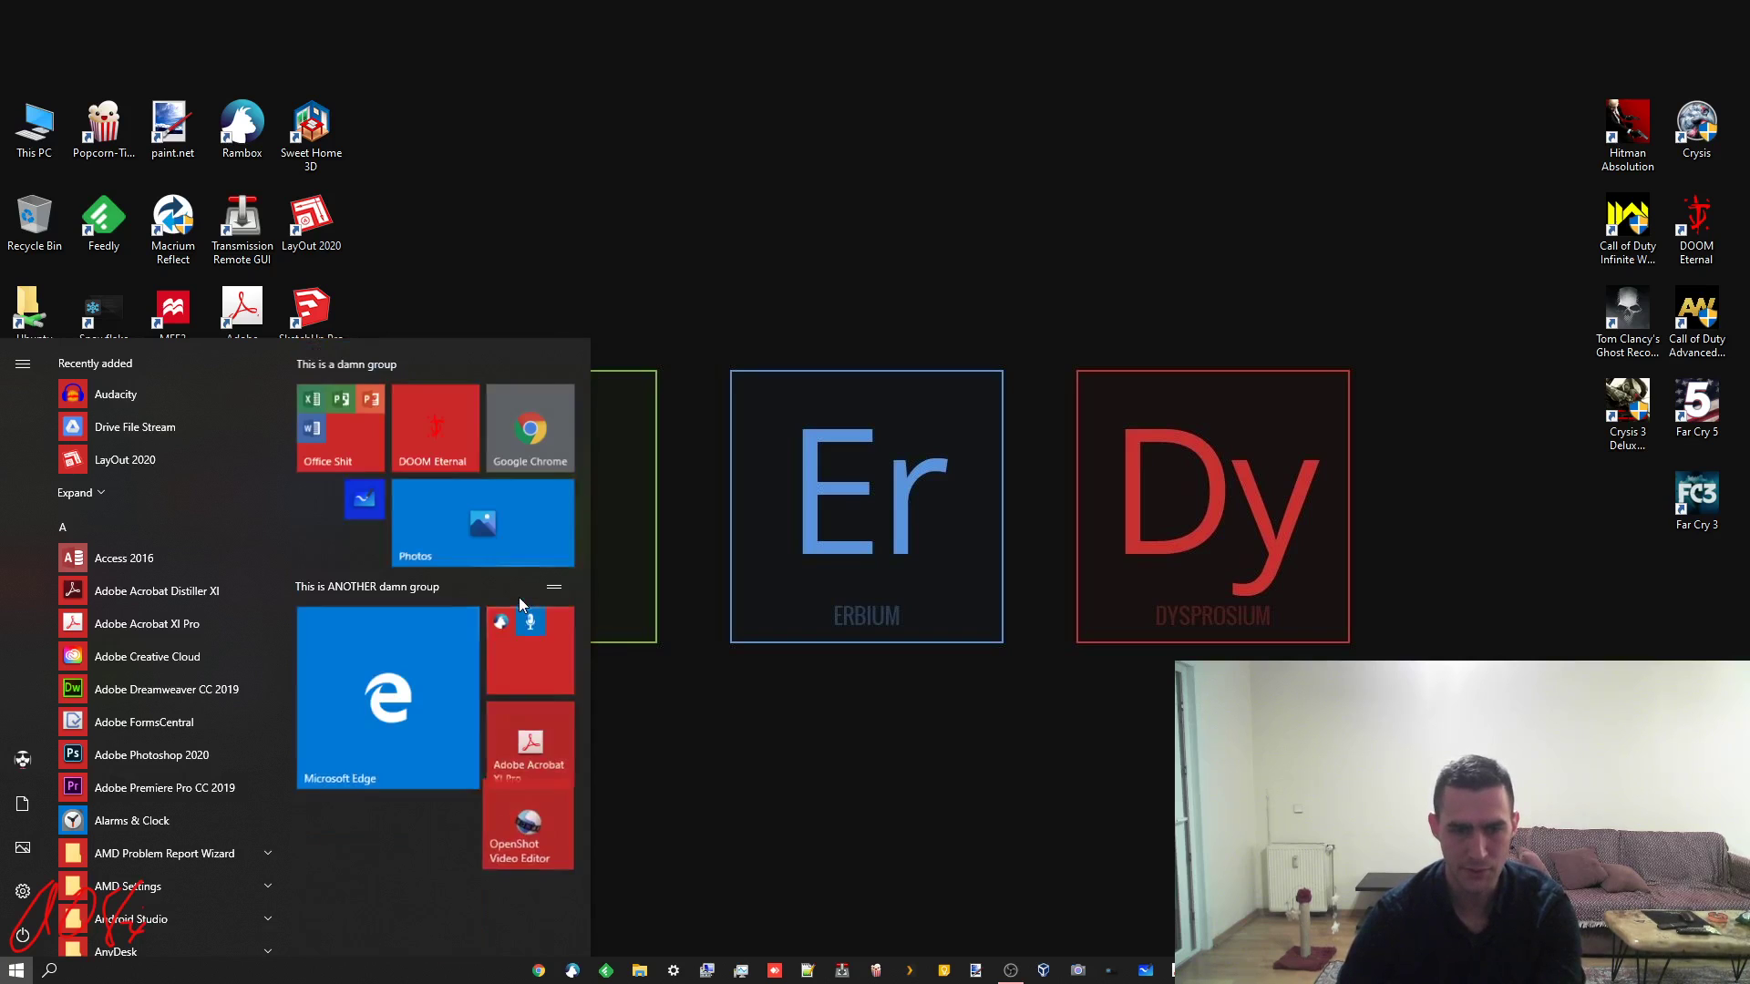
Take VoiceRecorder and Rambox out of their folder and place them in the same row as OpenShot Video Editor
left_click(528, 664)
left_click_drag(456, 769, 347, 867)
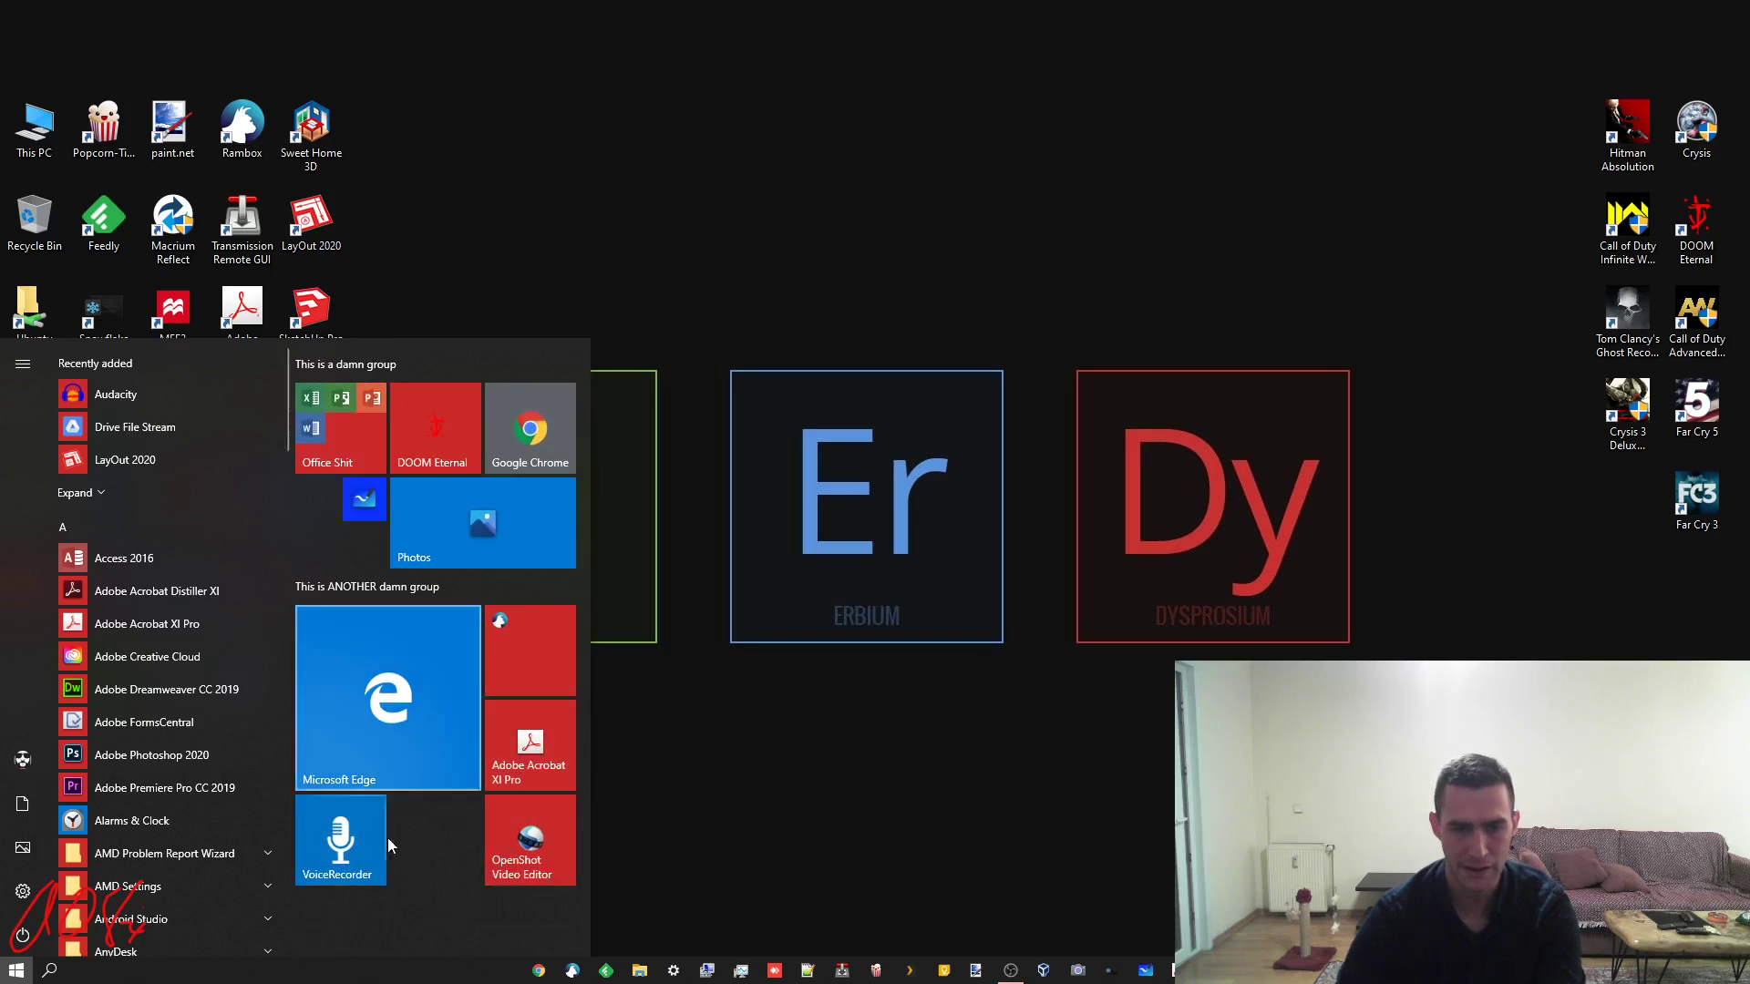
left_click(543, 658)
left_click_drag(333, 773, 437, 839)
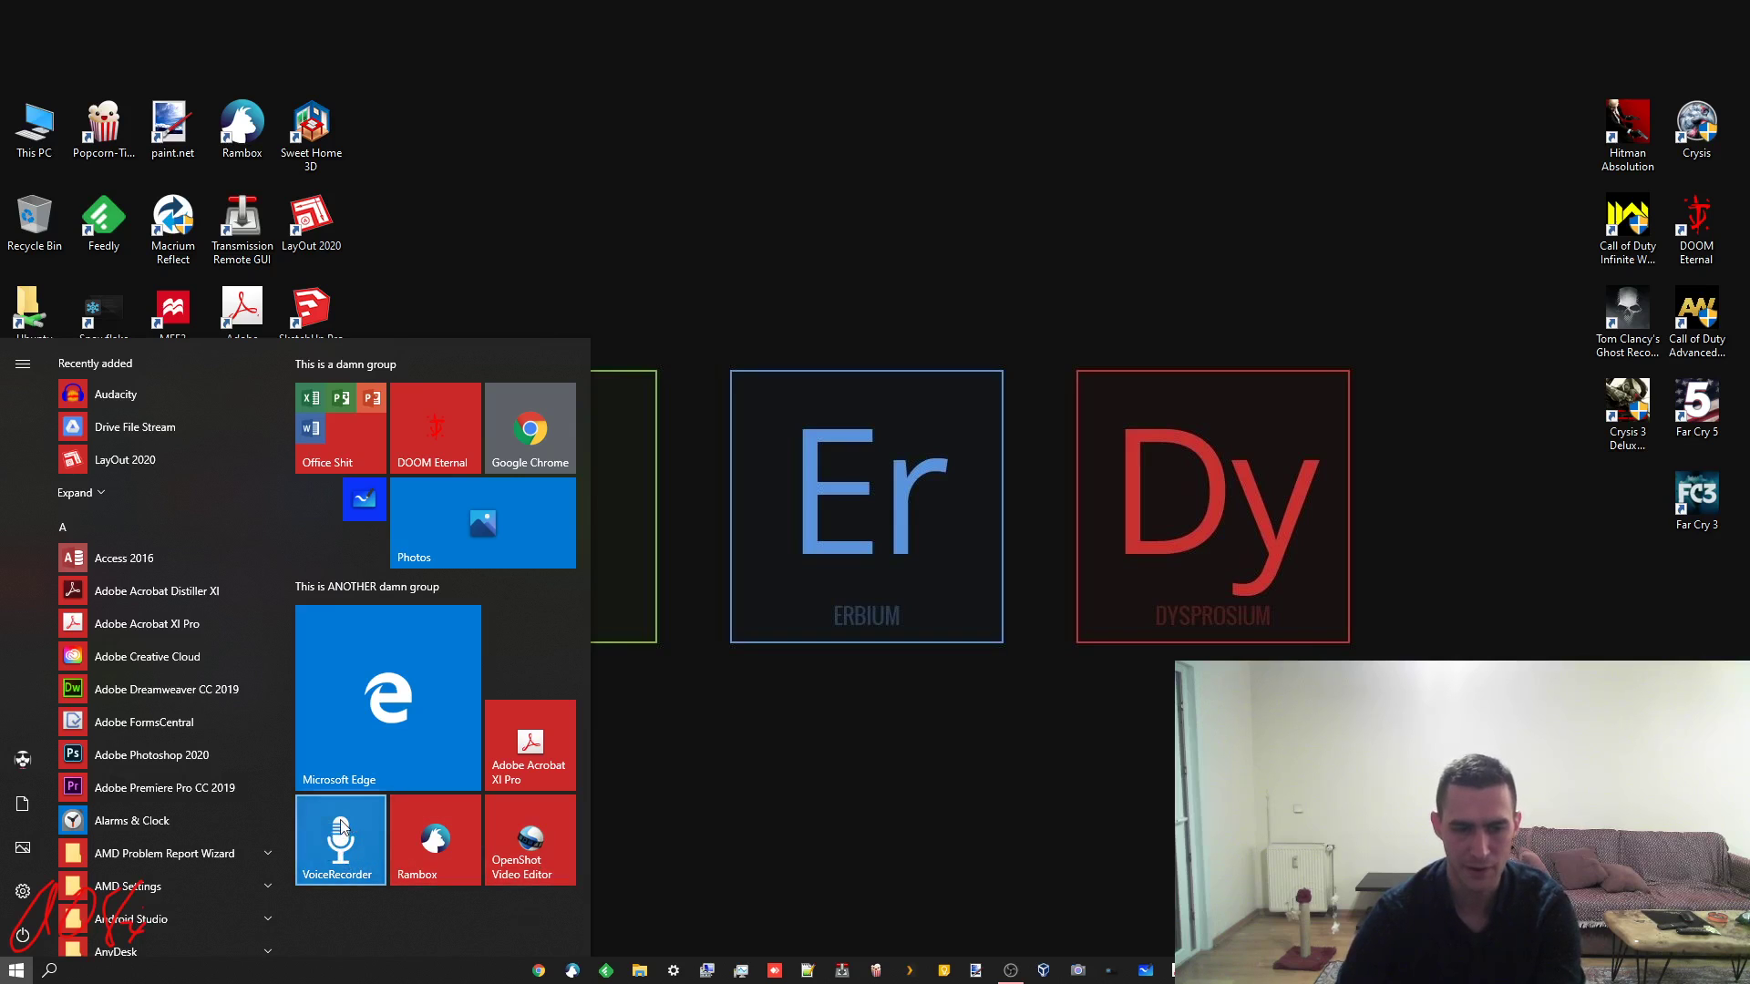
Combine VoiceRecorder with OpenShot Video Editor into a folder named "a folder with some shit" and collapse it
left_click_drag(332, 829, 520, 847)
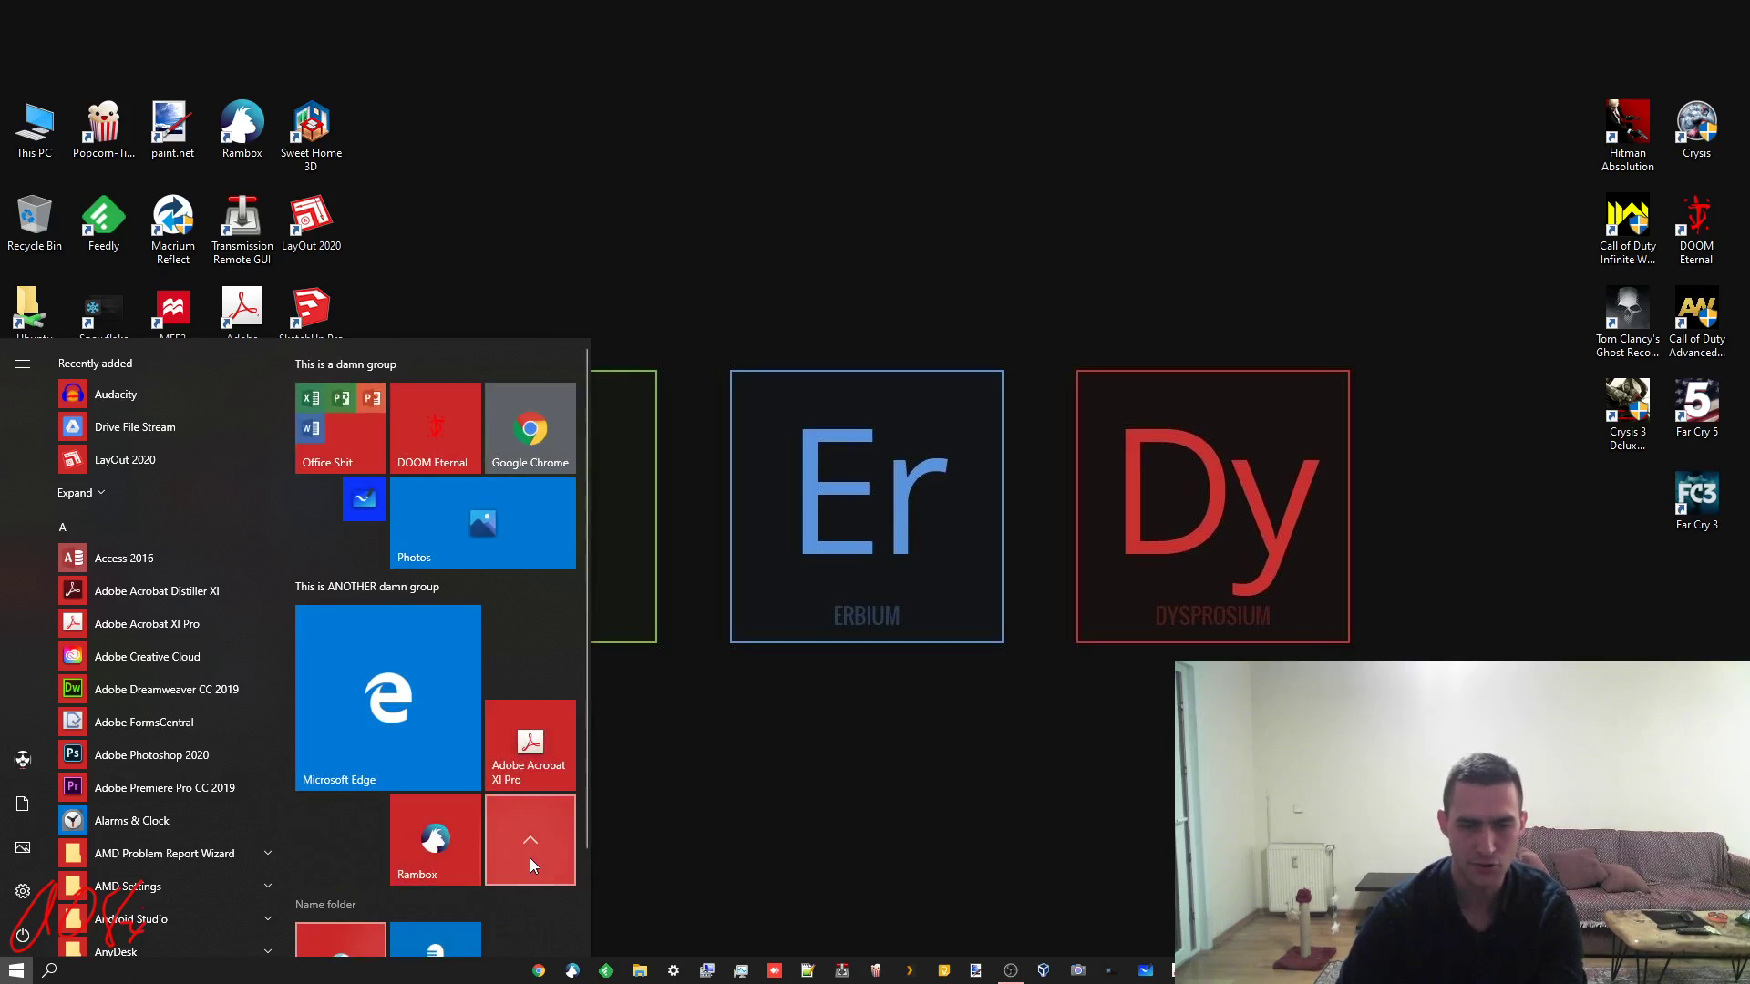
left_click(332, 784)
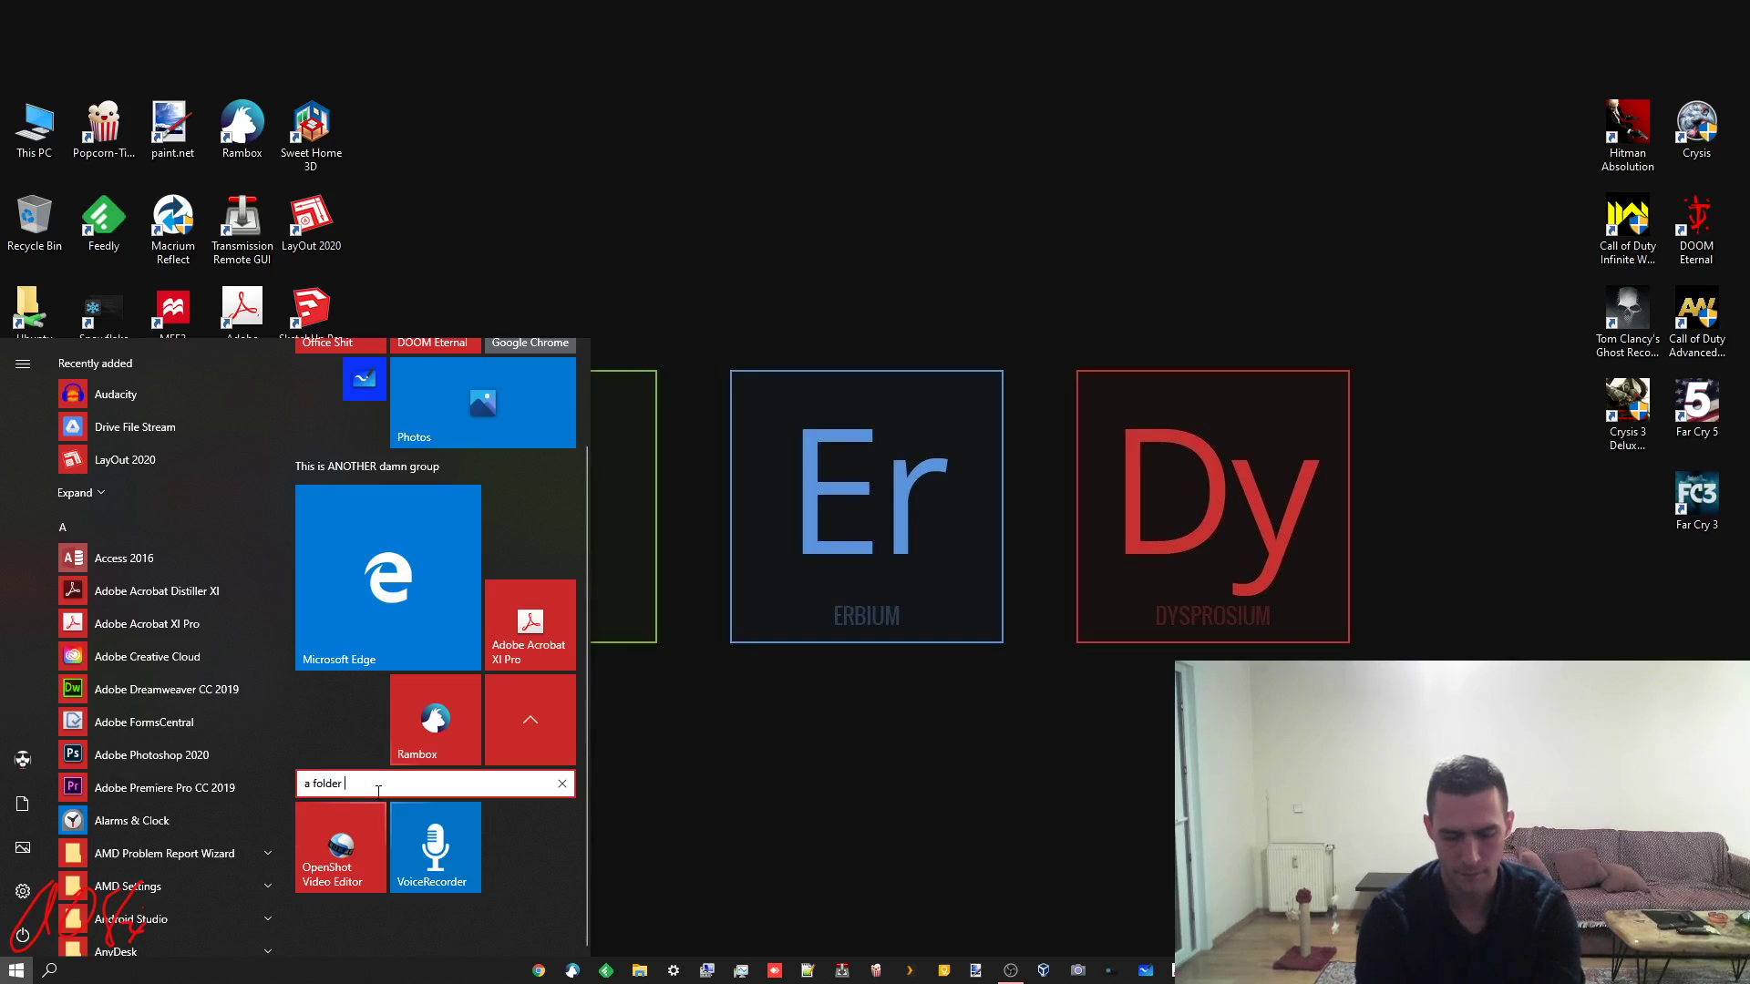
type("a folder with some shit")
key("Return")
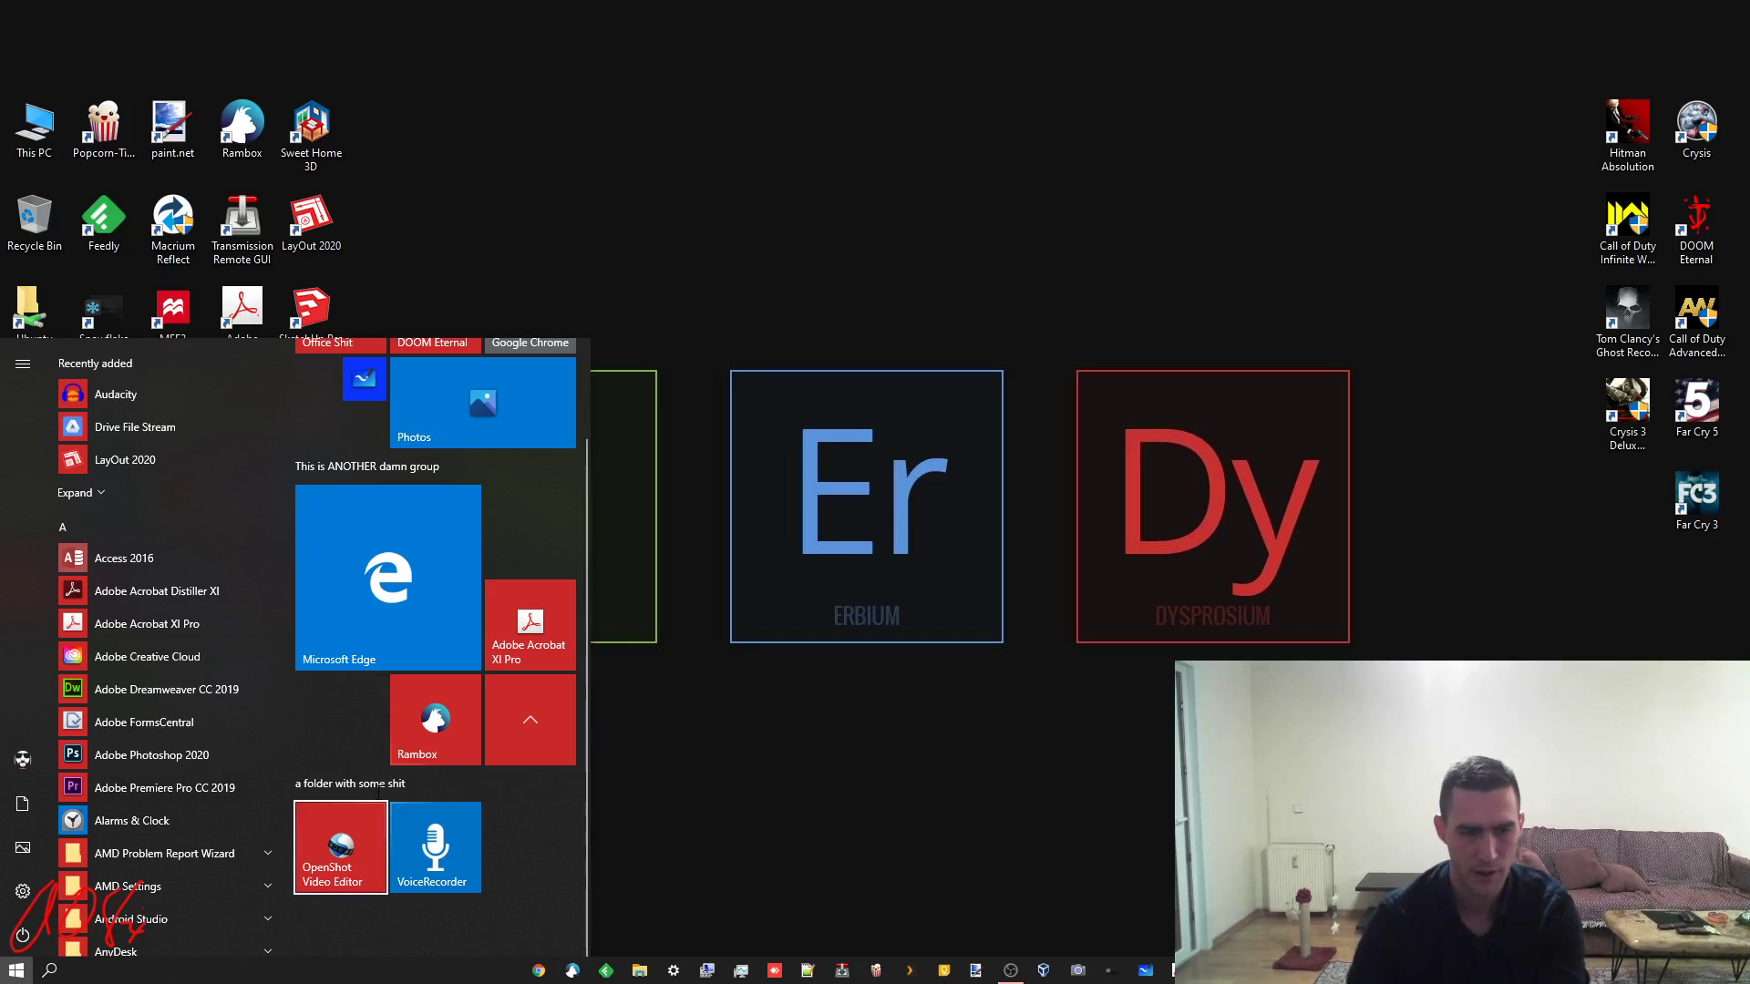
left_click(554, 721)
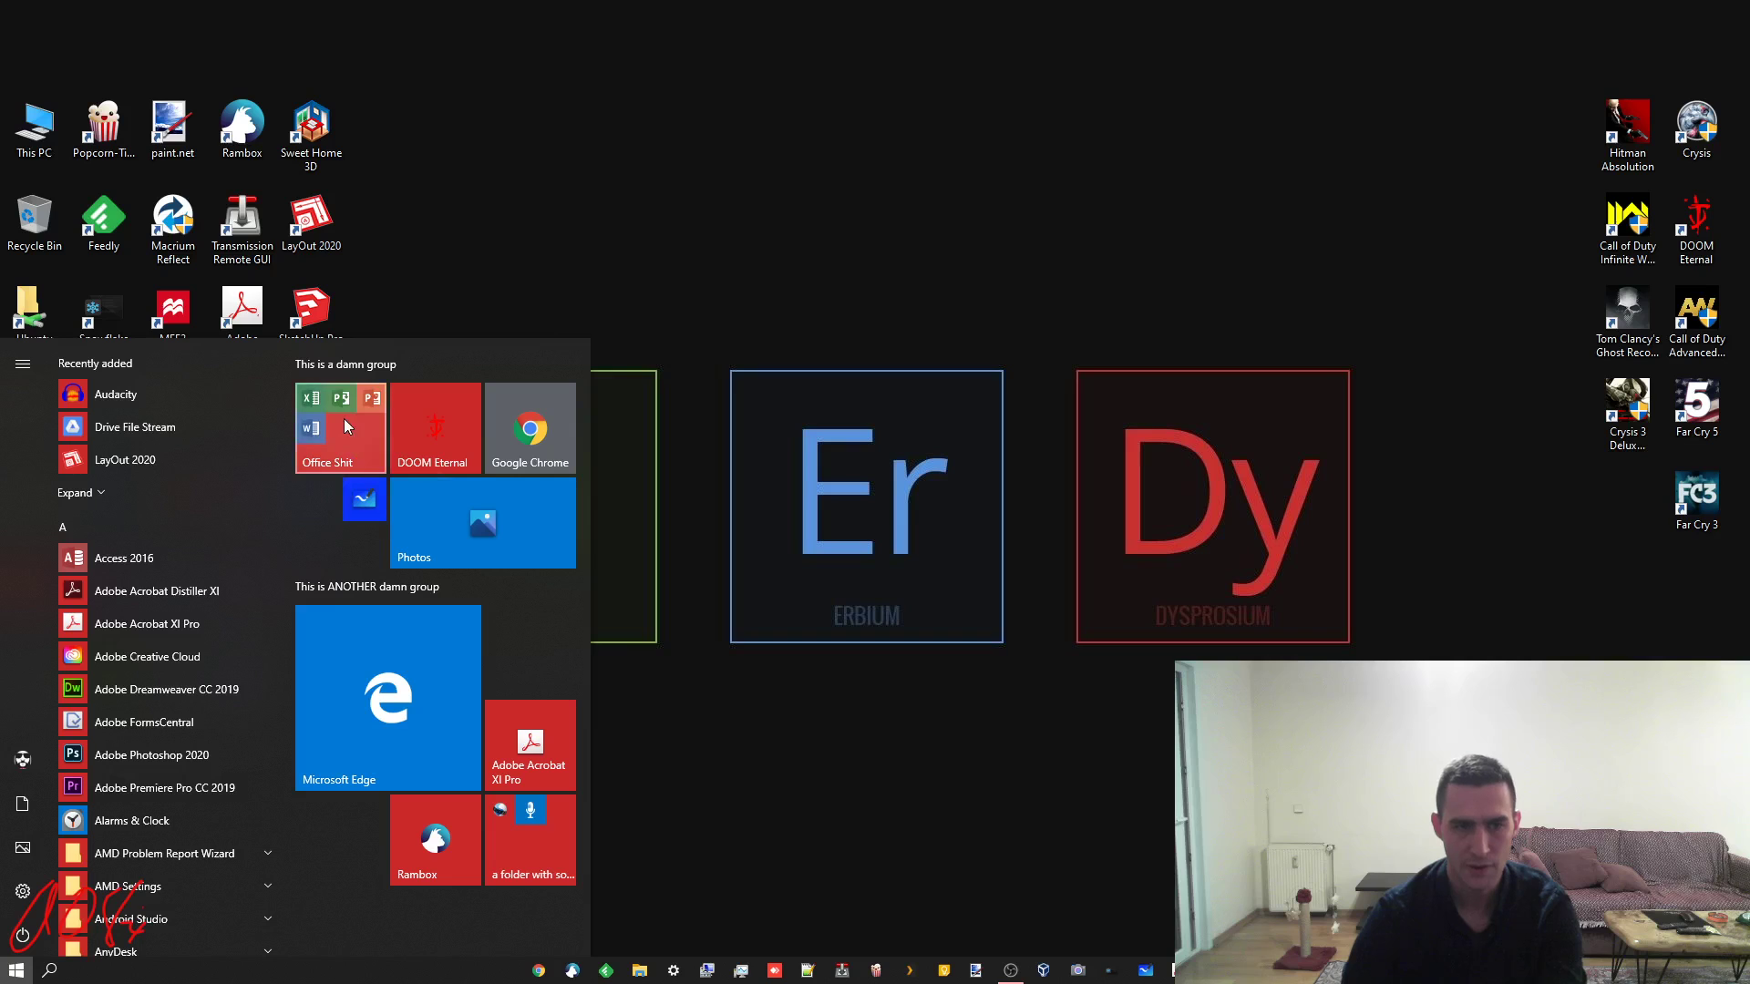
Examine the contents of the "Office Shit" folder and the tile options for Excel 2016 and Word 2016
left_click(351, 452)
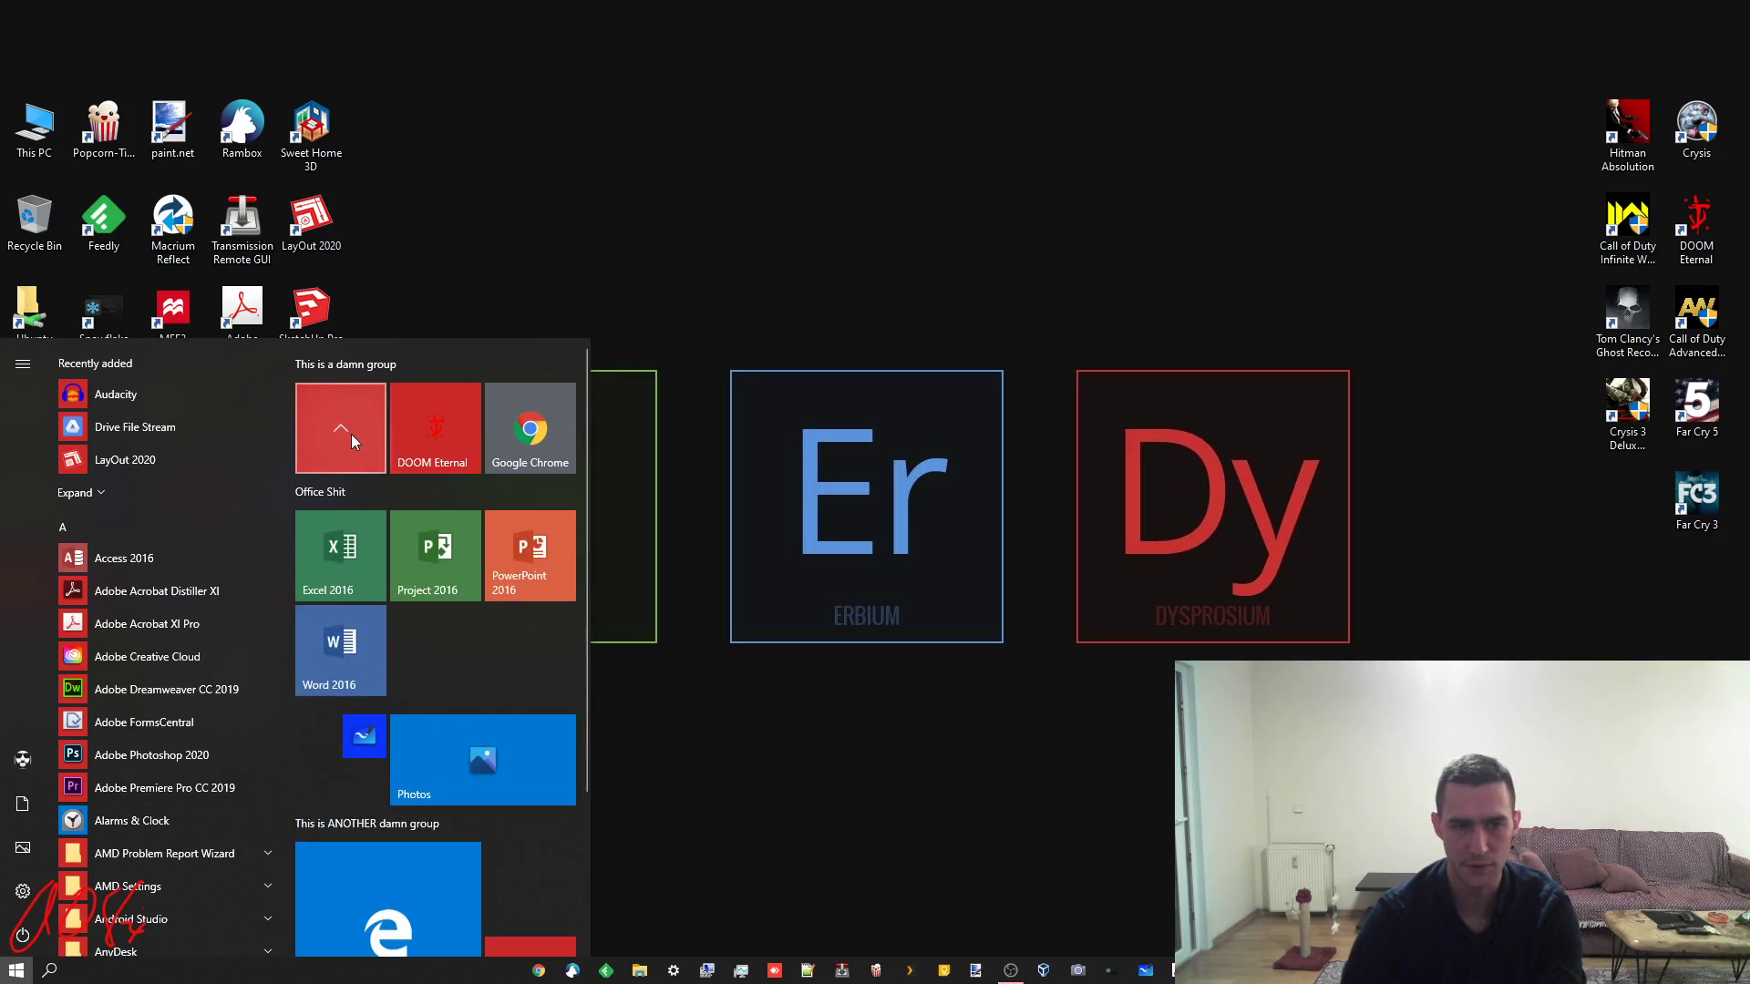
left_click(352, 433)
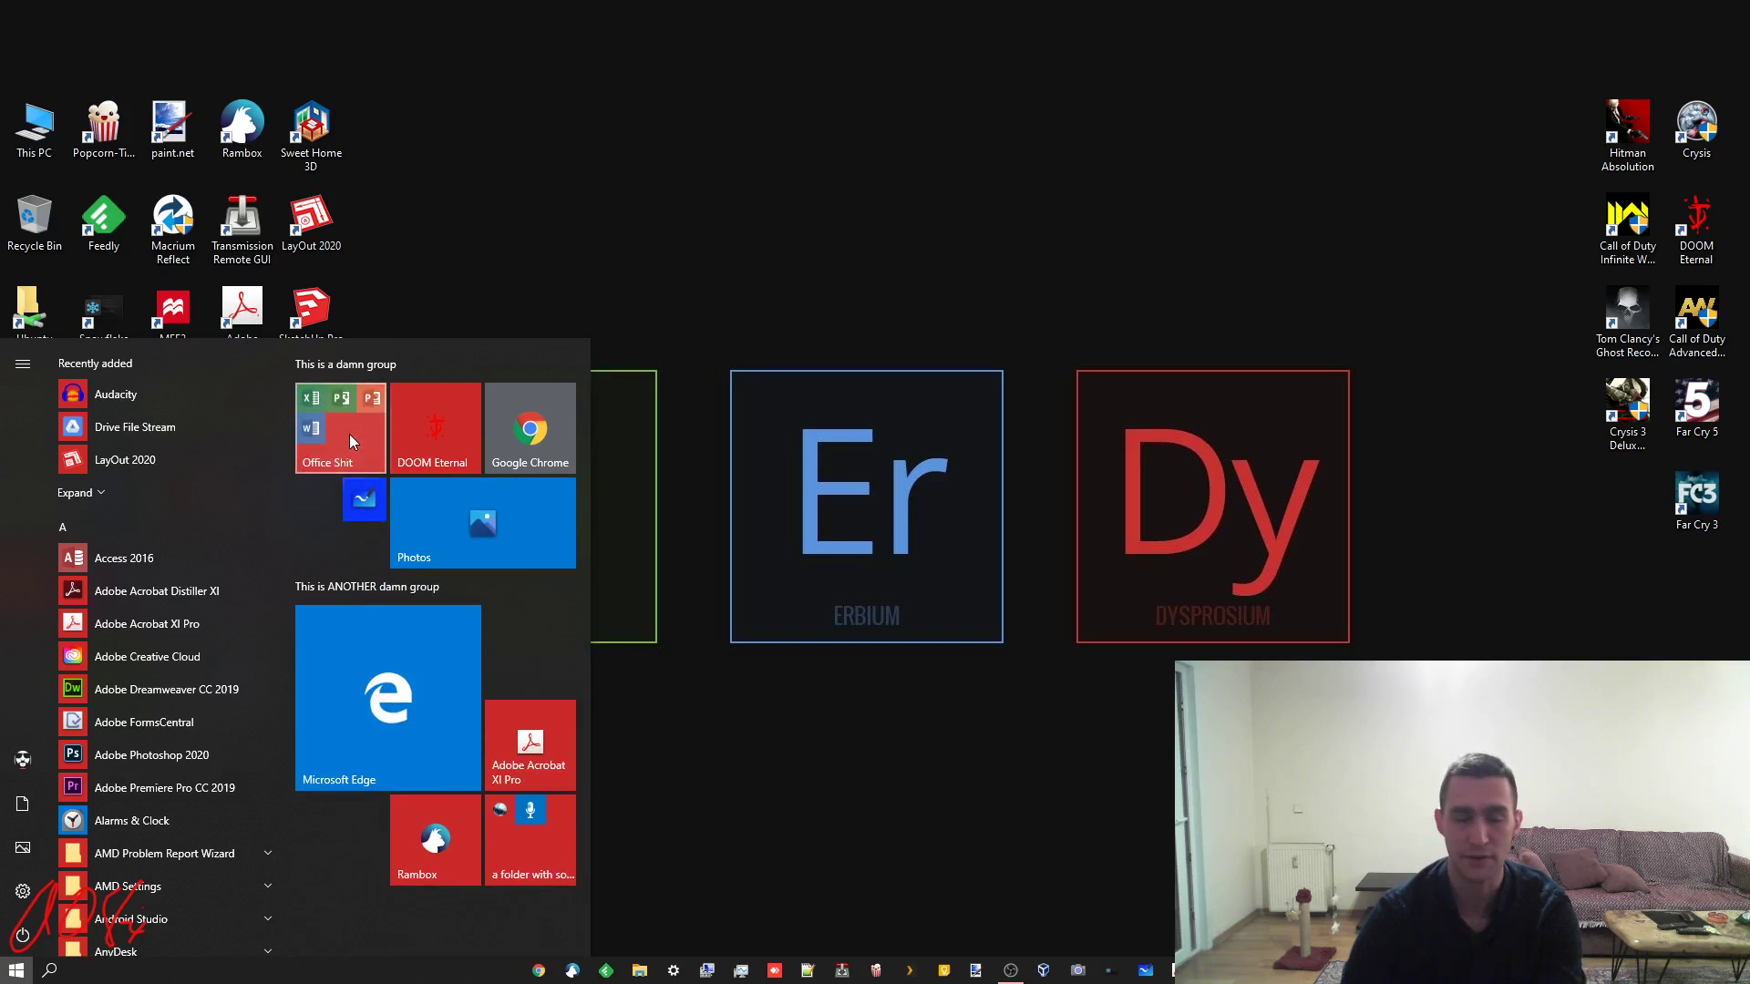
left_click(348, 434)
right_click(368, 536)
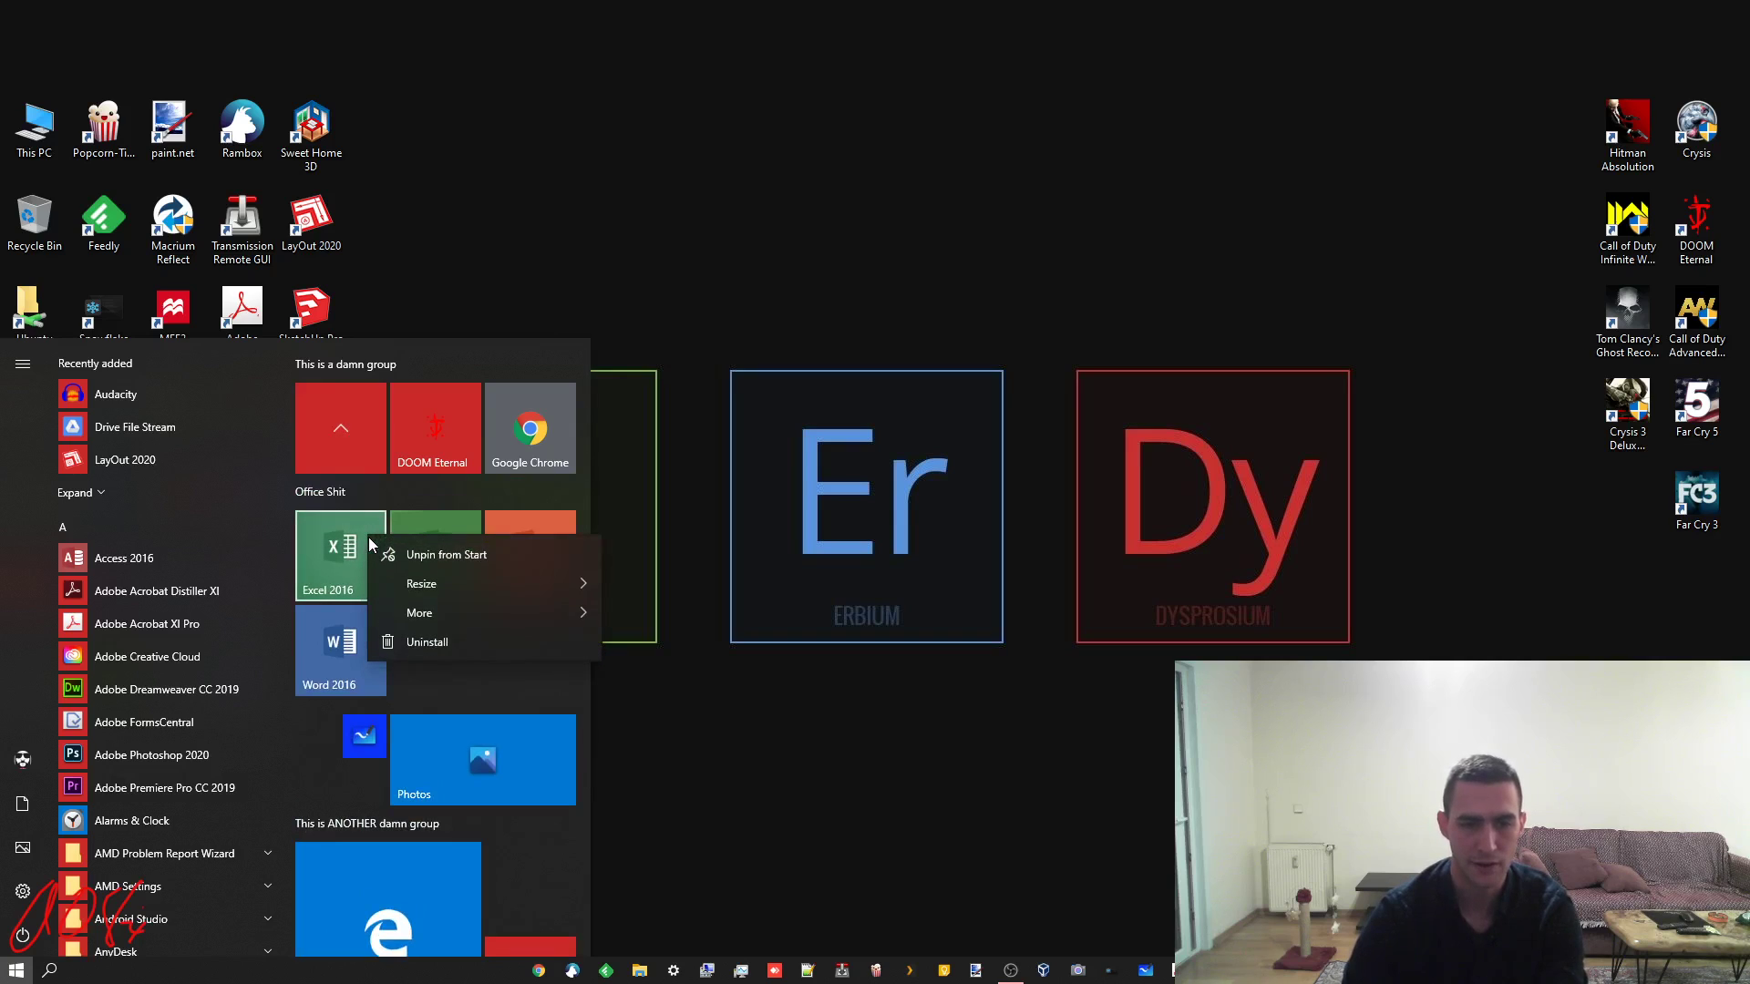
right_click(337, 647)
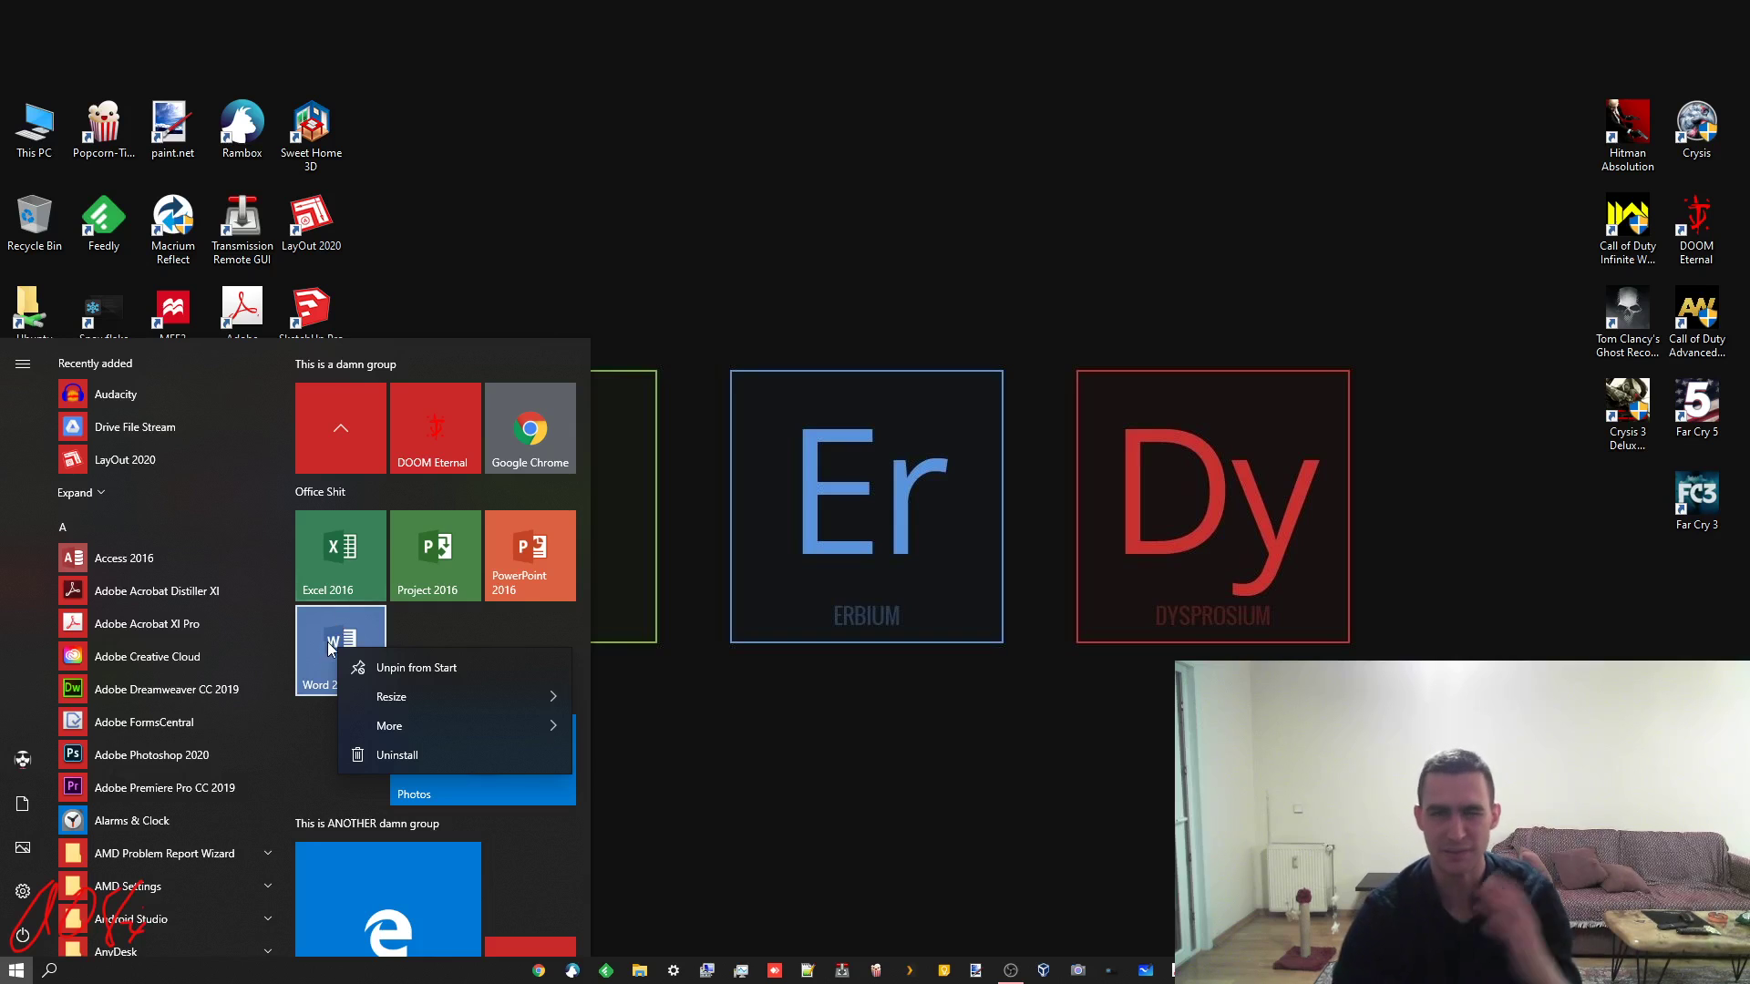
left_click(266, 685)
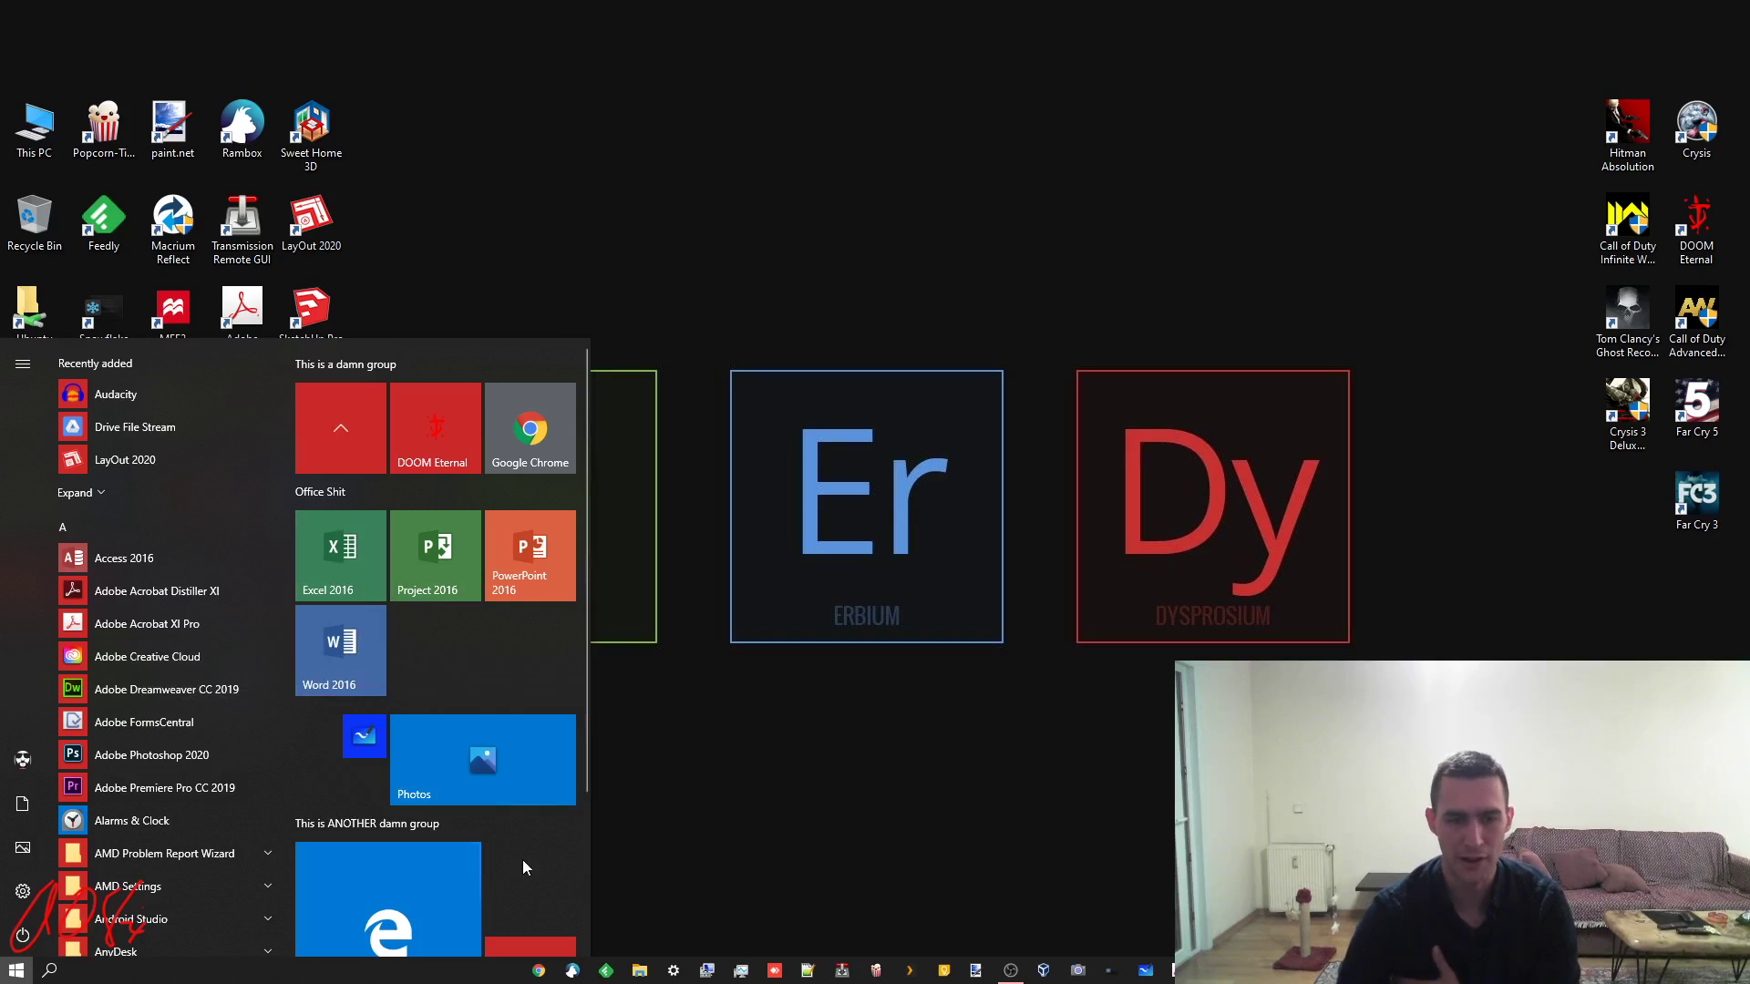
left_click(340, 428)
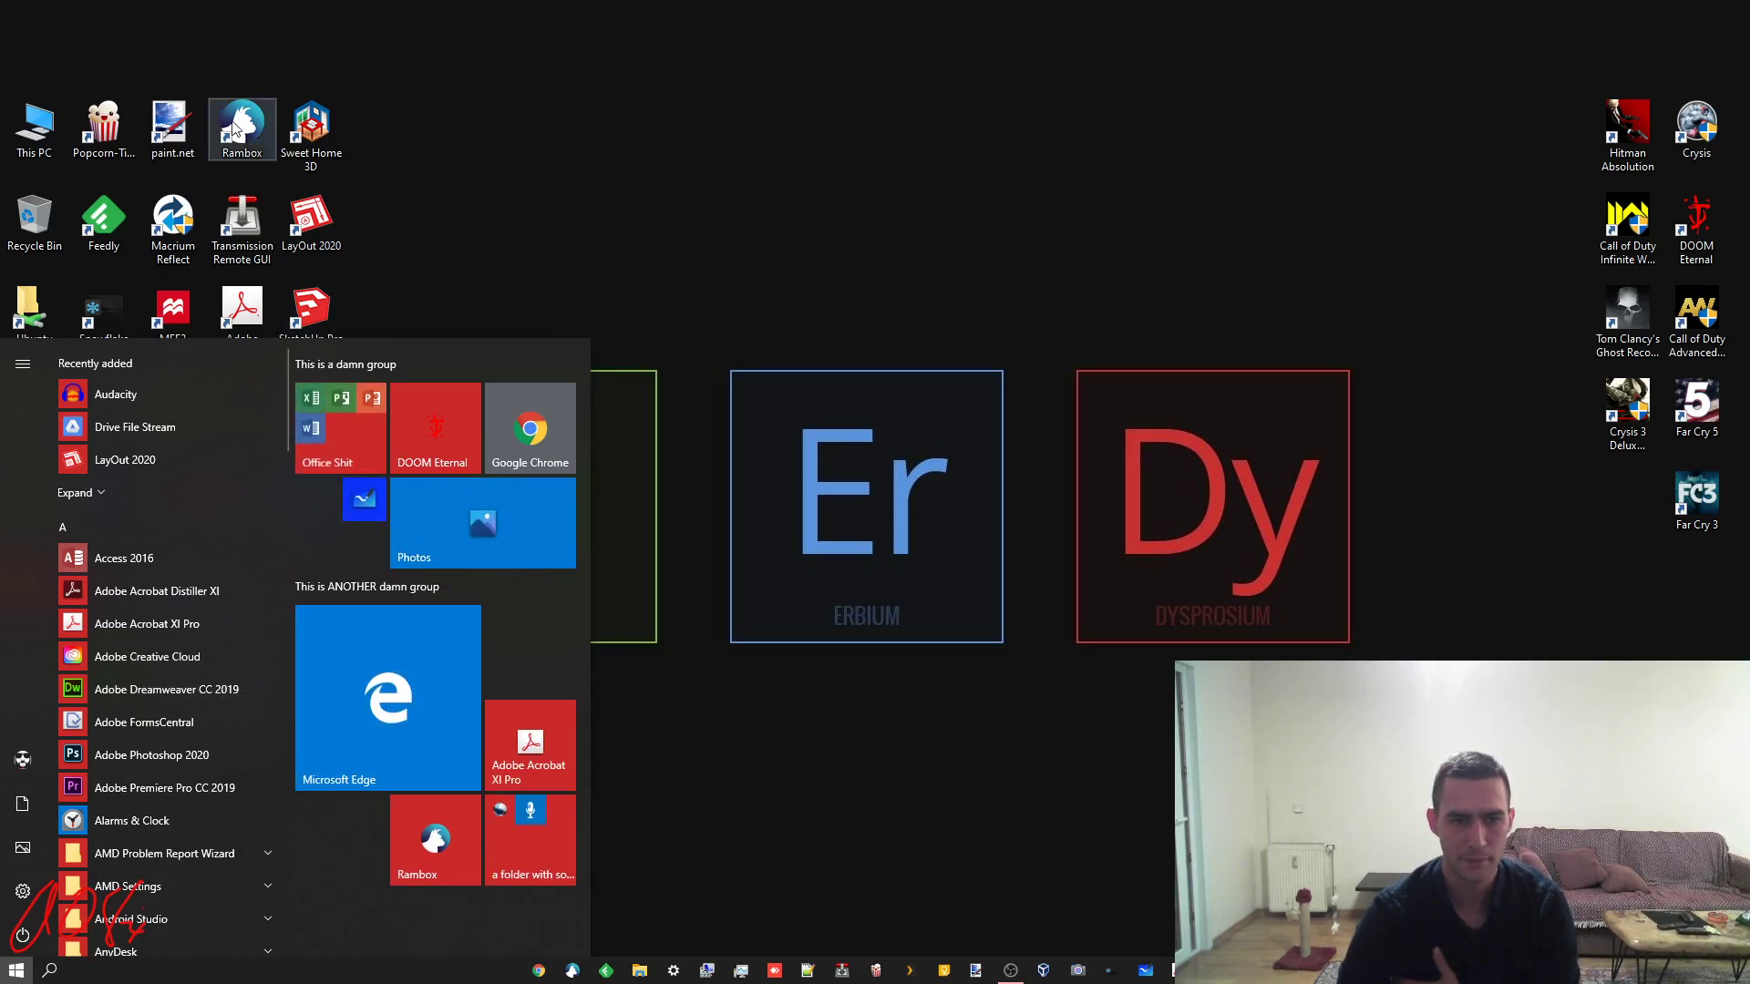
left_click(375, 452)
left_click(348, 401)
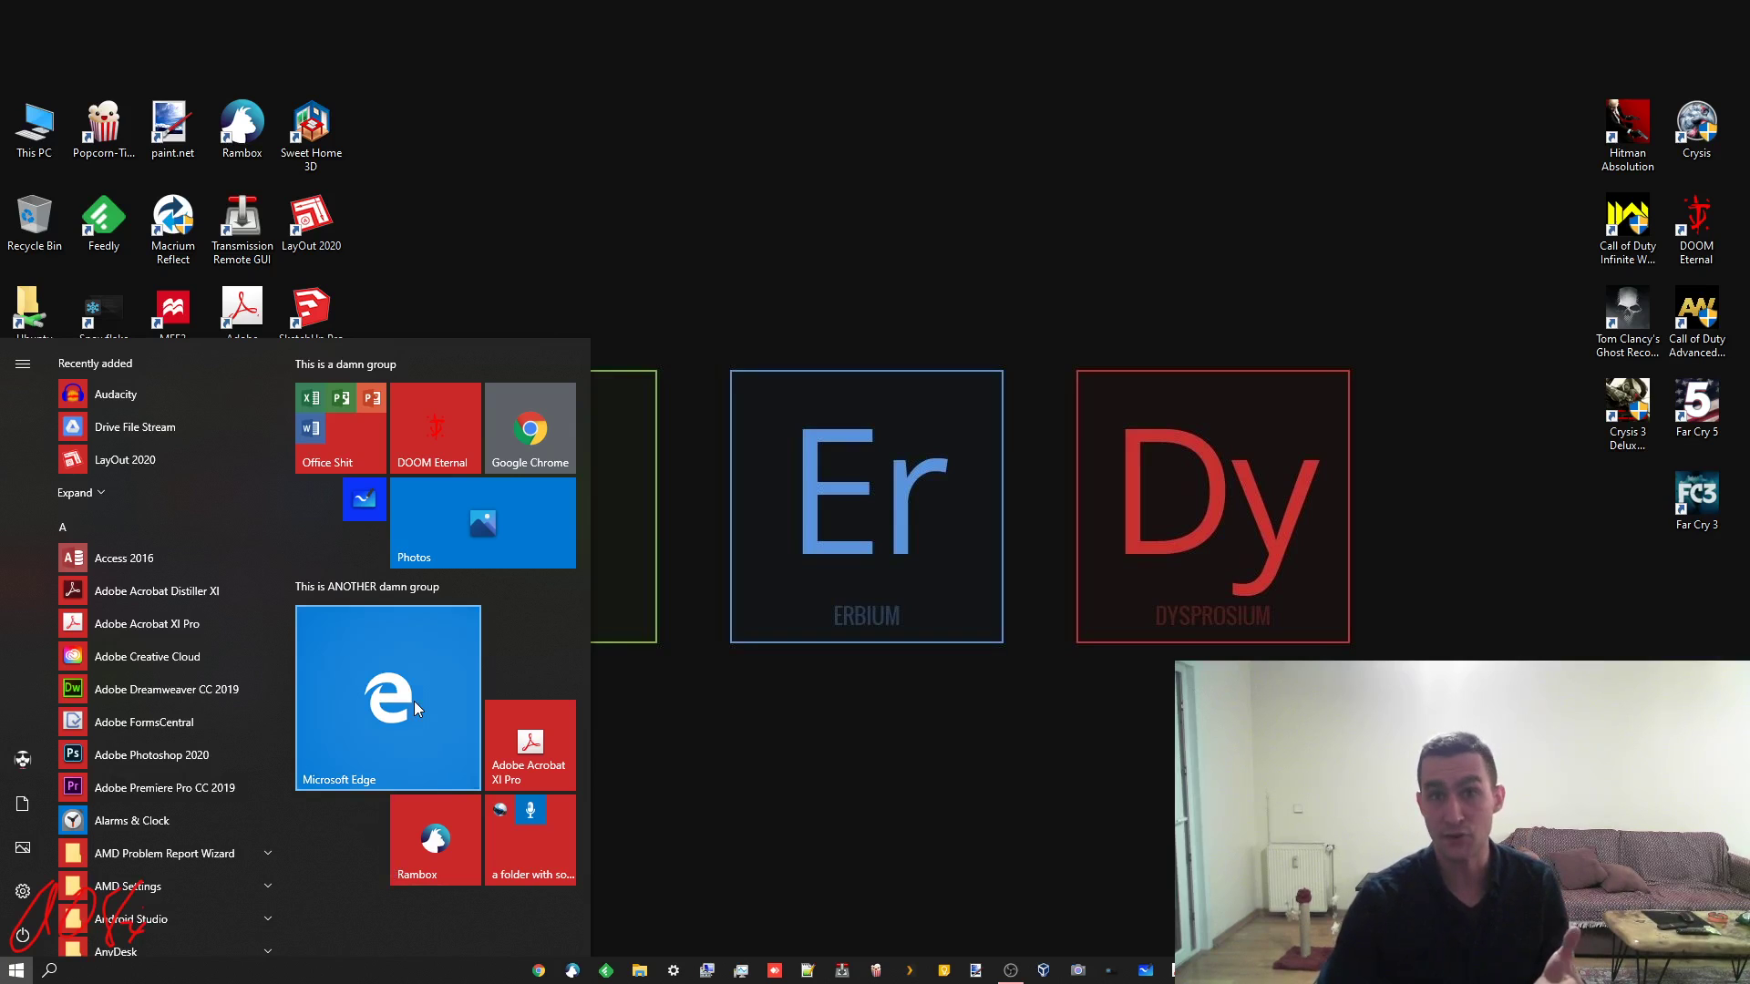
Clear the name of the "This is a damn group" tile group
left_click(545, 366)
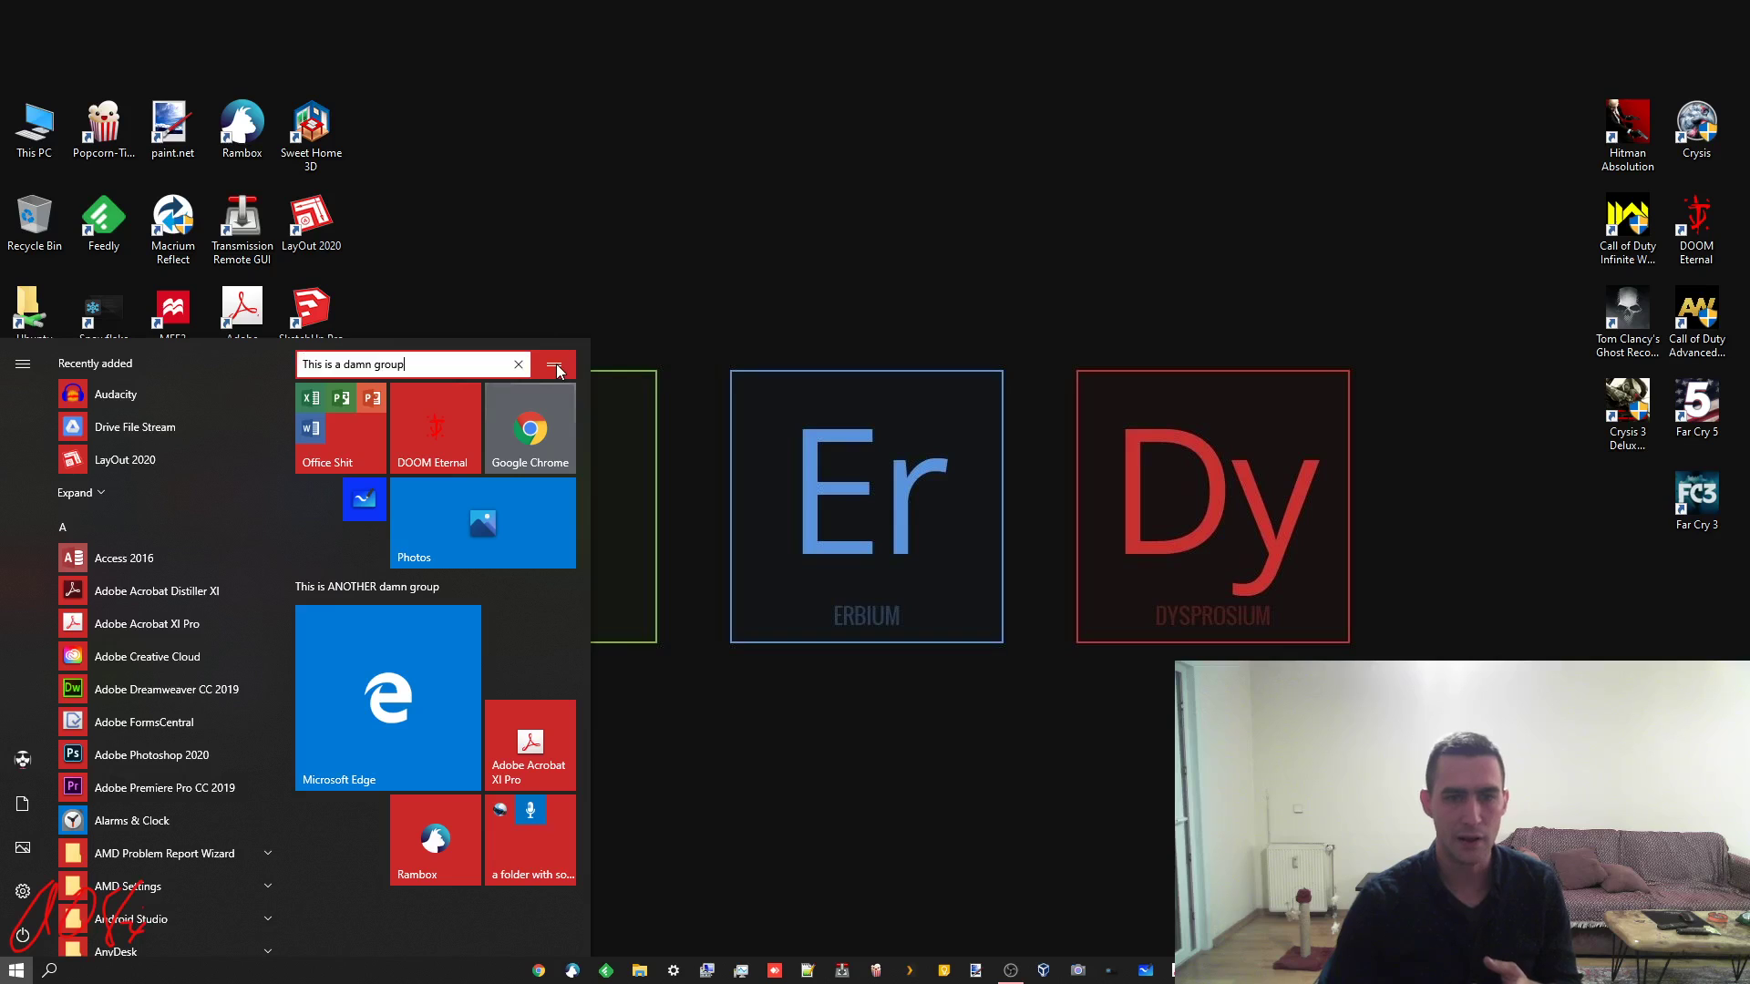
left_click(525, 370)
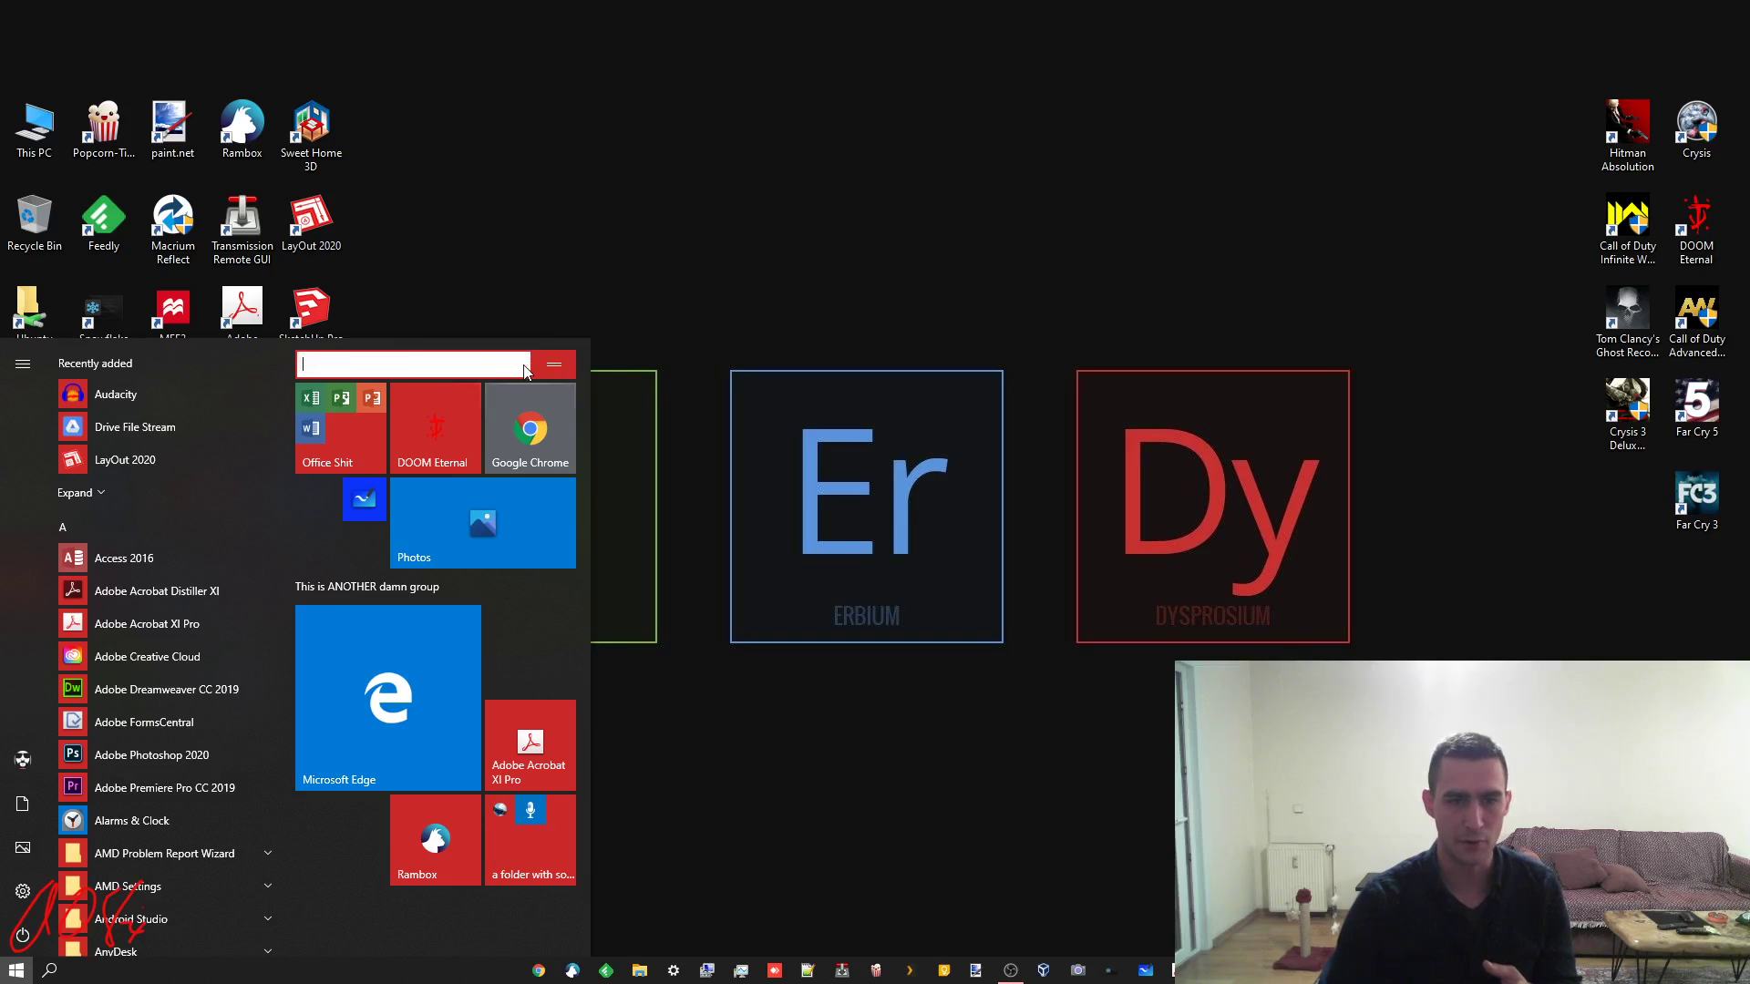
left_click(392, 693)
Unpin the Microsoft Edge, Photos and Adobe Acrobat XI Pro tiles from Start
right_click(392, 693)
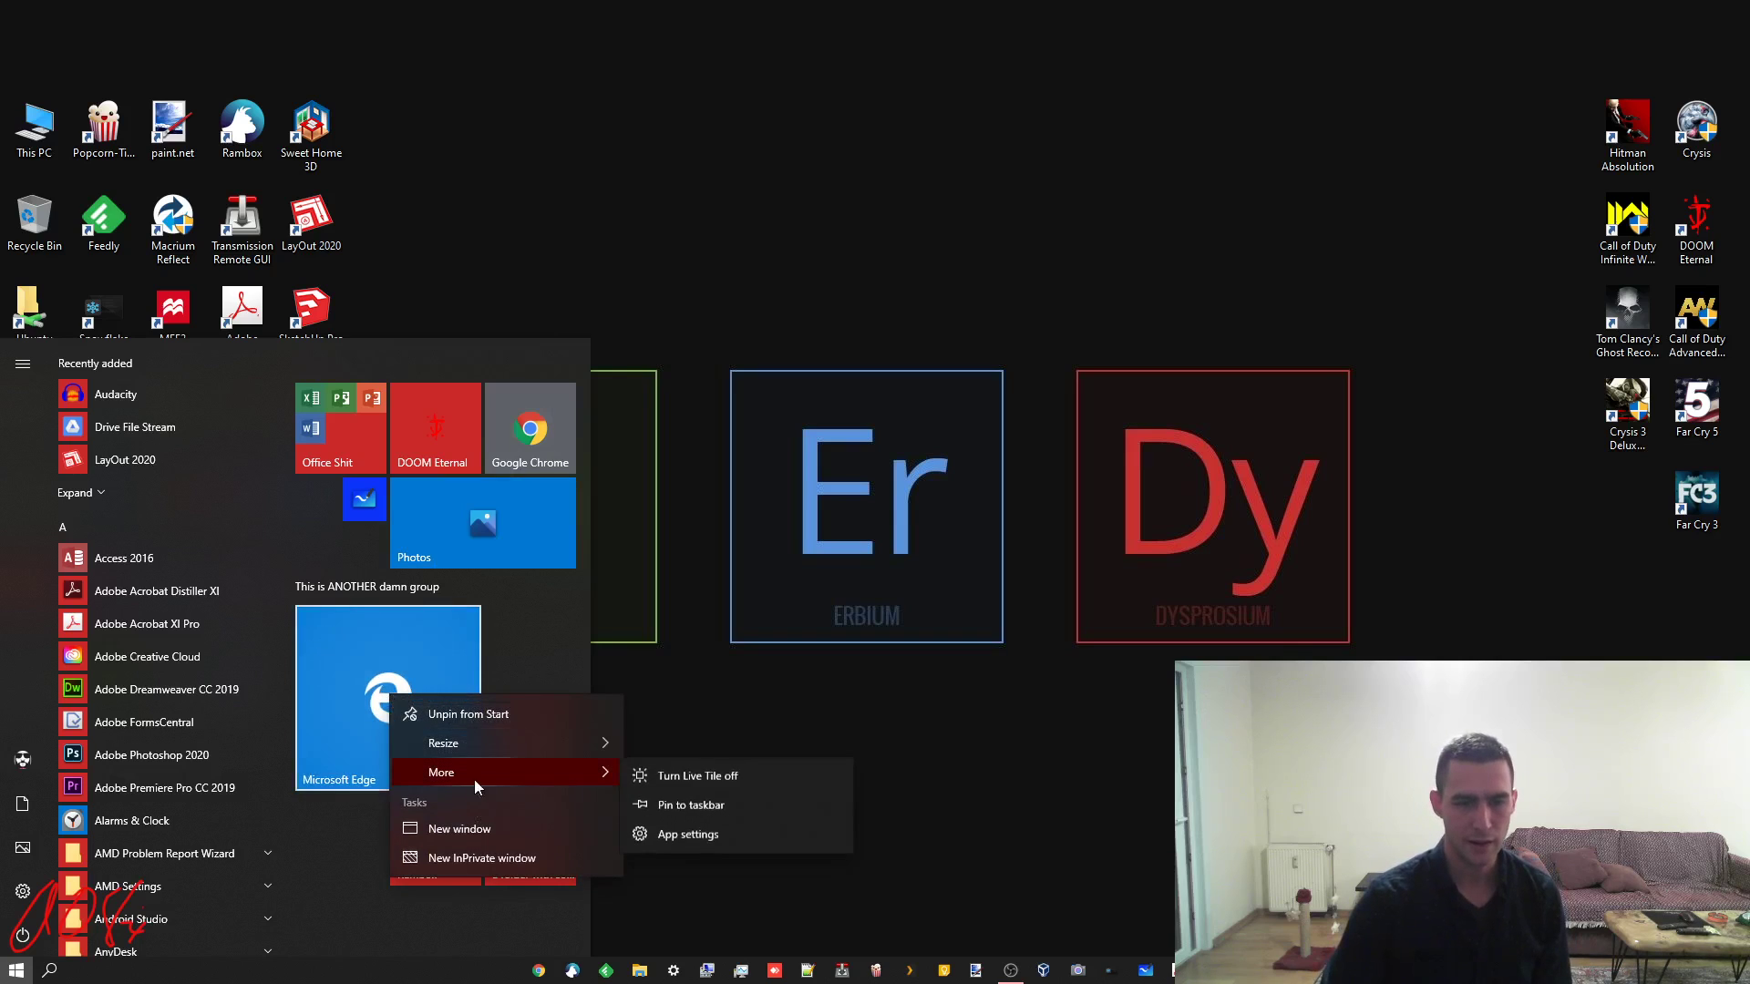
left_click(487, 715)
right_click(447, 529)
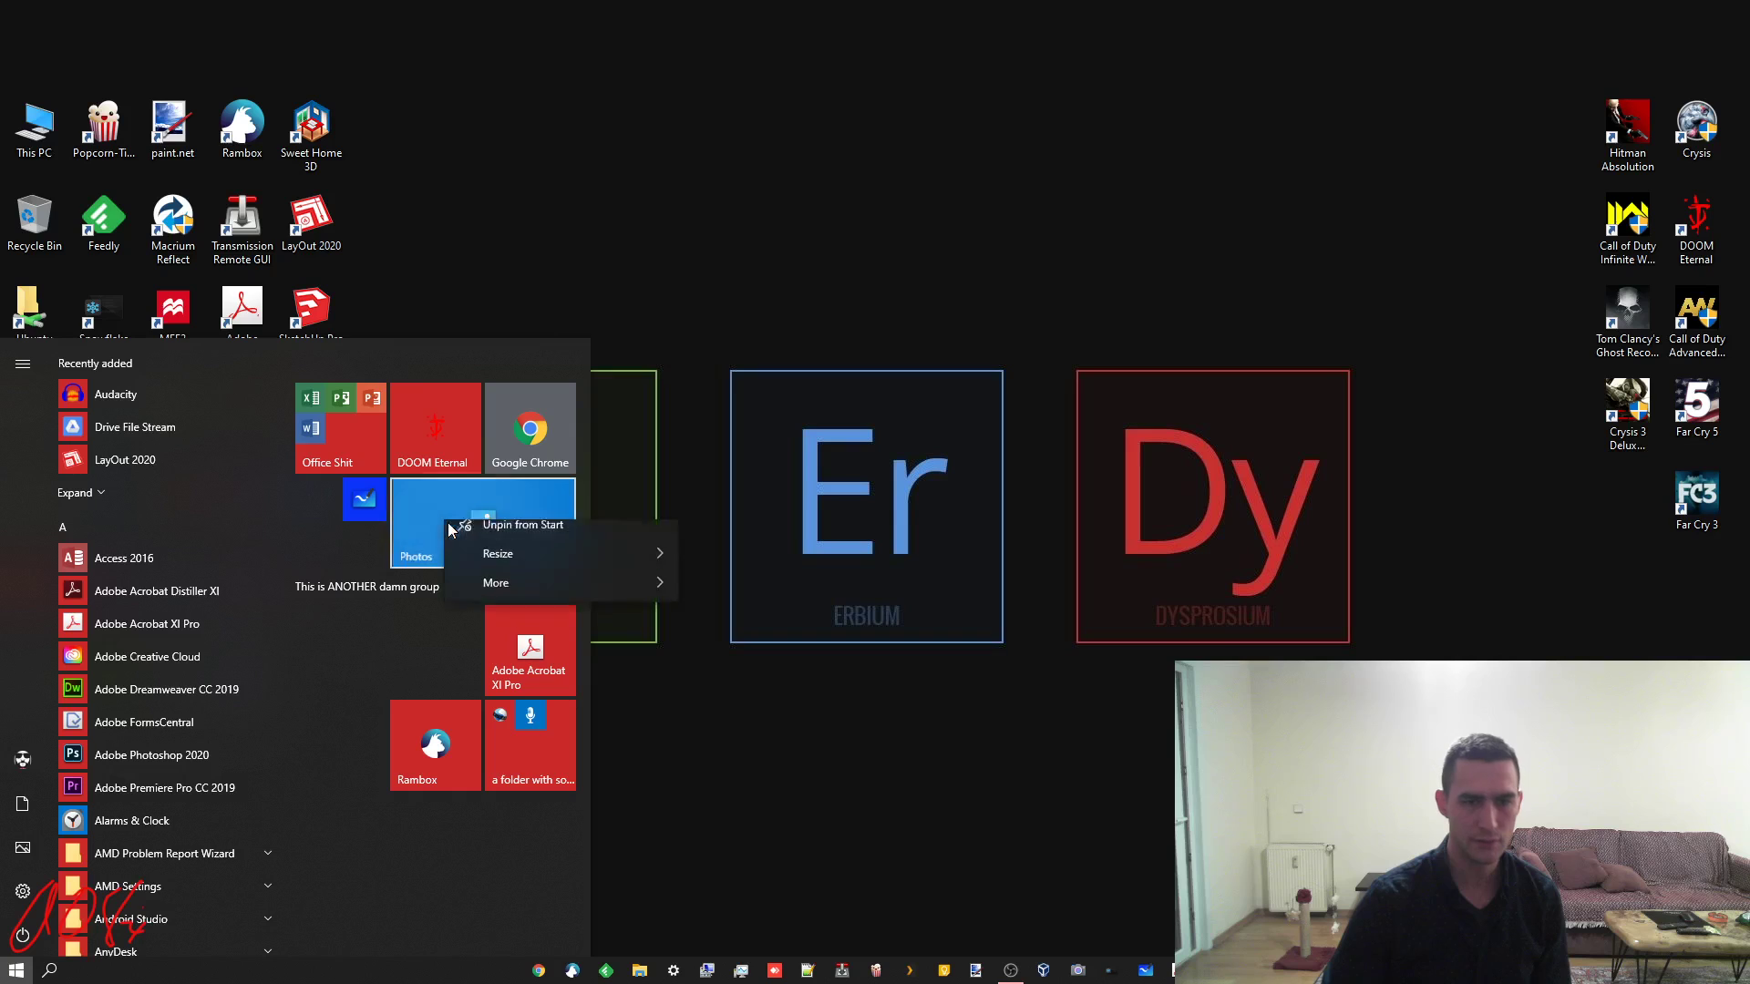
left_click(489, 539)
right_click(545, 626)
left_click(552, 632)
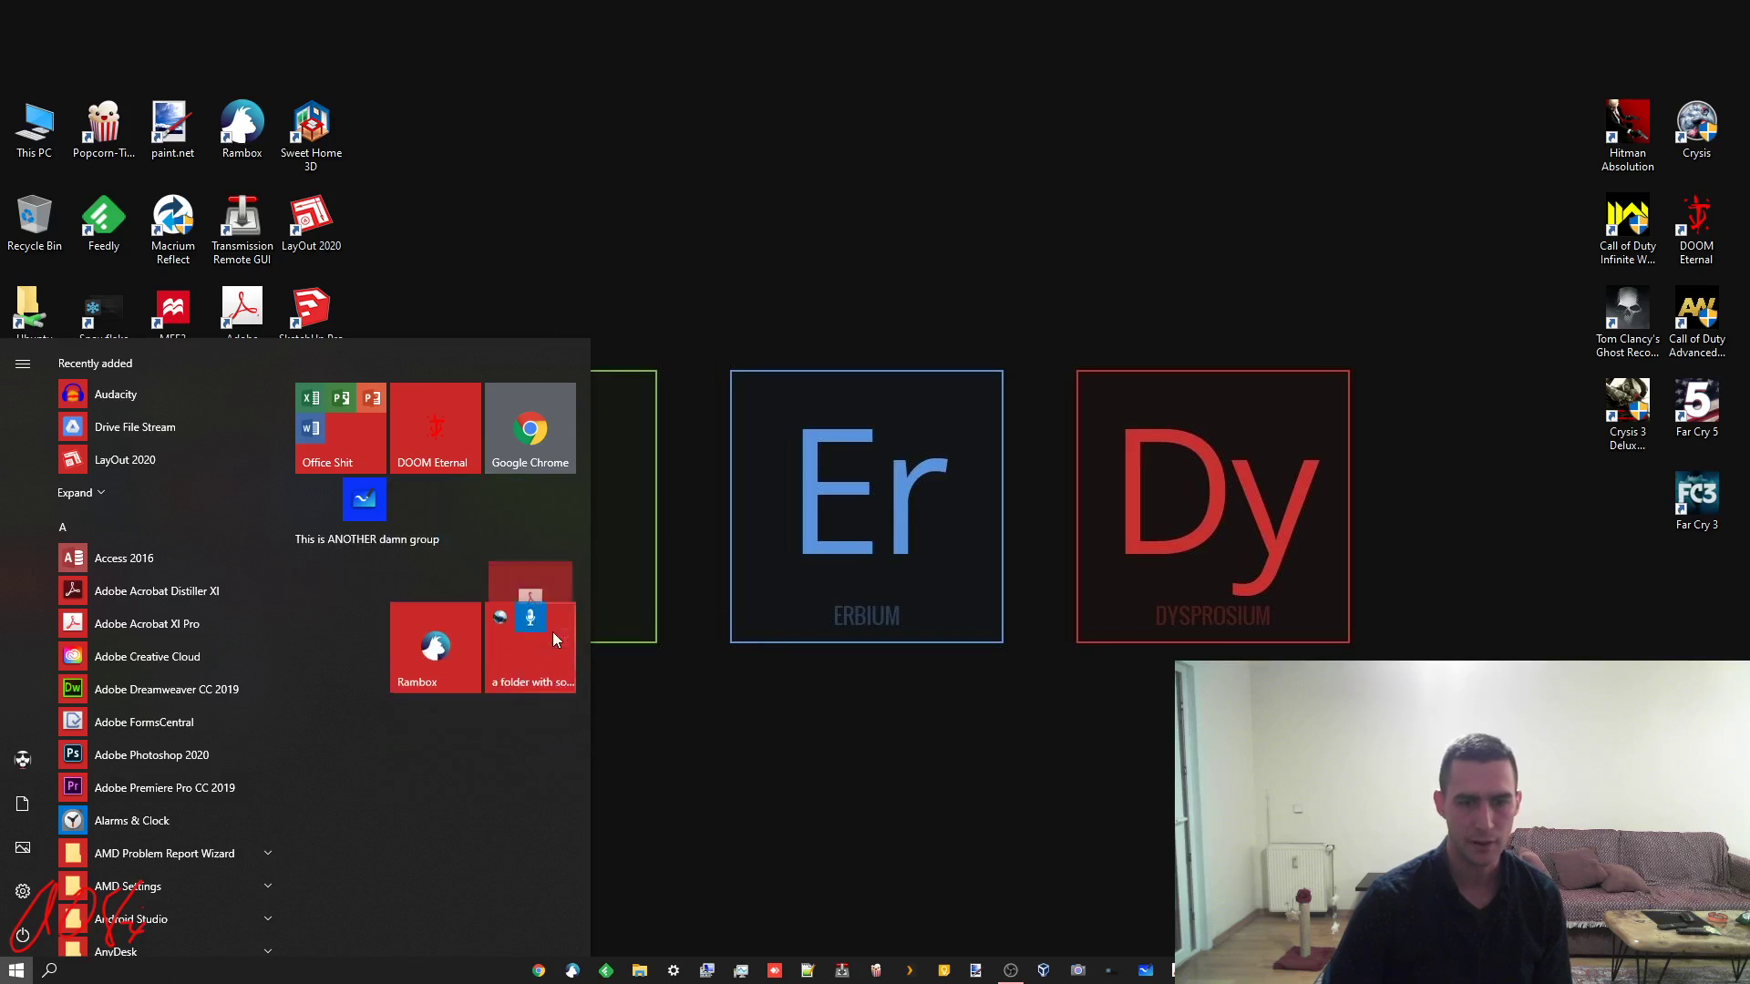
Unpin the "a folder with some shit" folder and the Rambox tile from Start
right_click(539, 626)
left_click(563, 639)
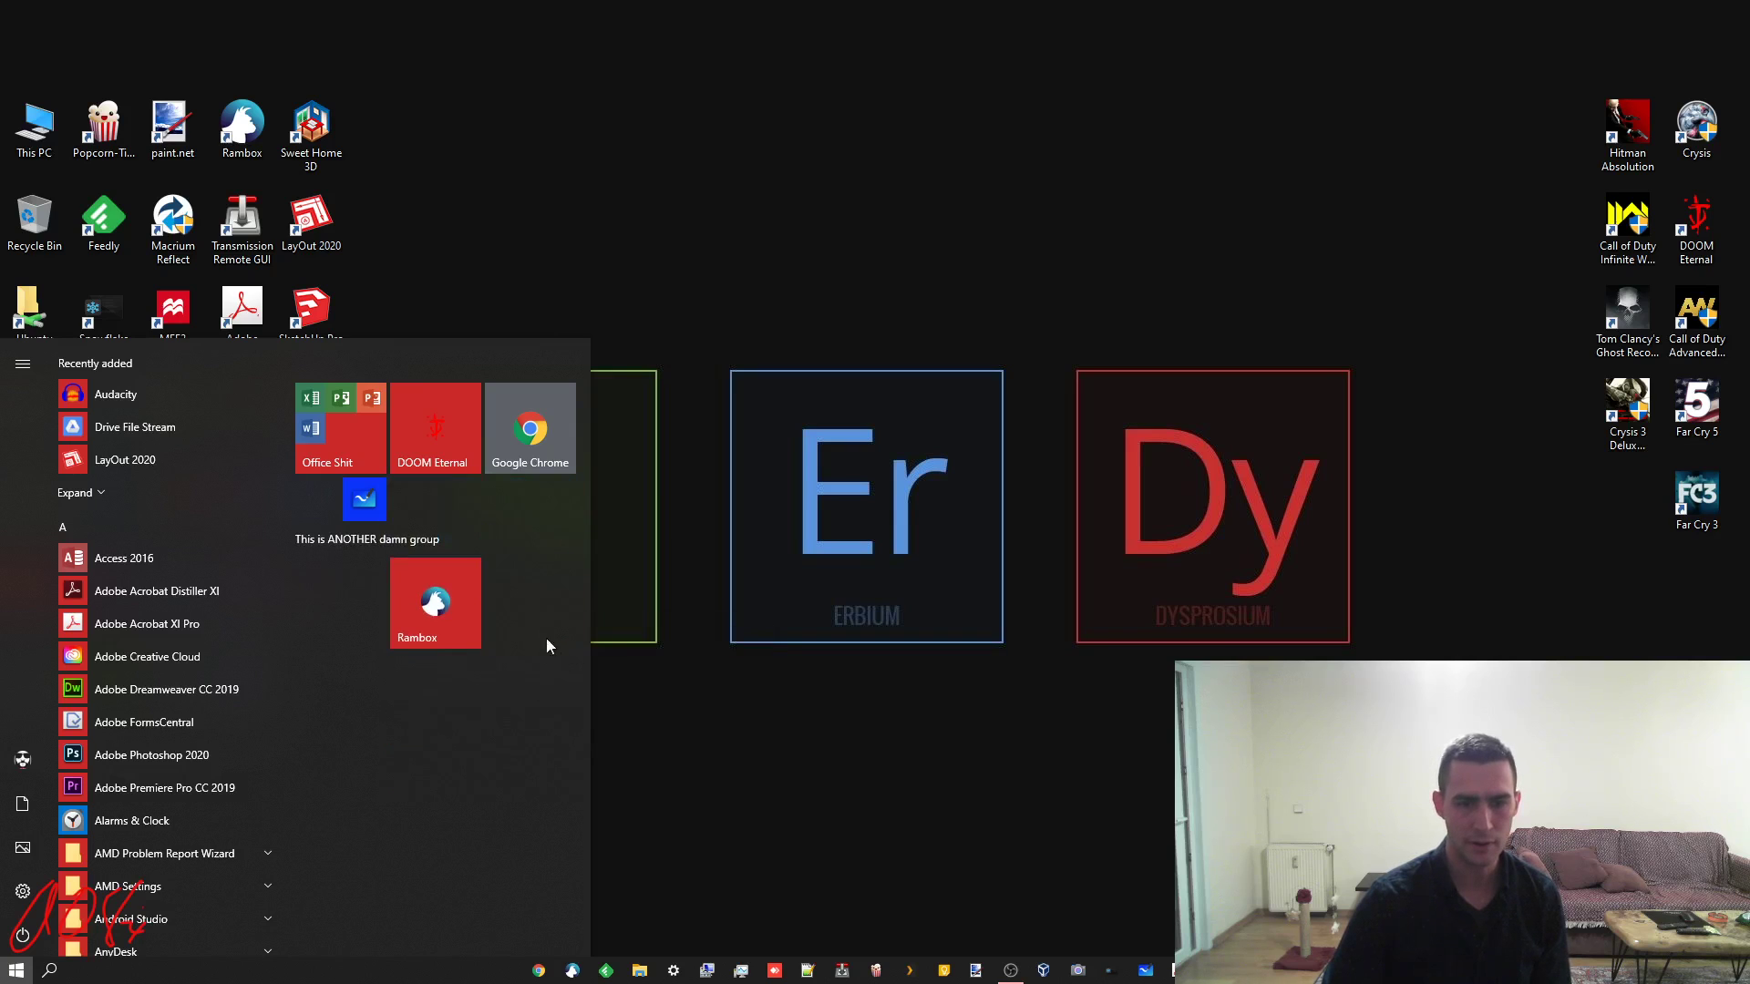
right_click(440, 605)
left_click(475, 624)
Check the options of the "Office Shit" folder in both its collapsed and expanded state
right_click(361, 455)
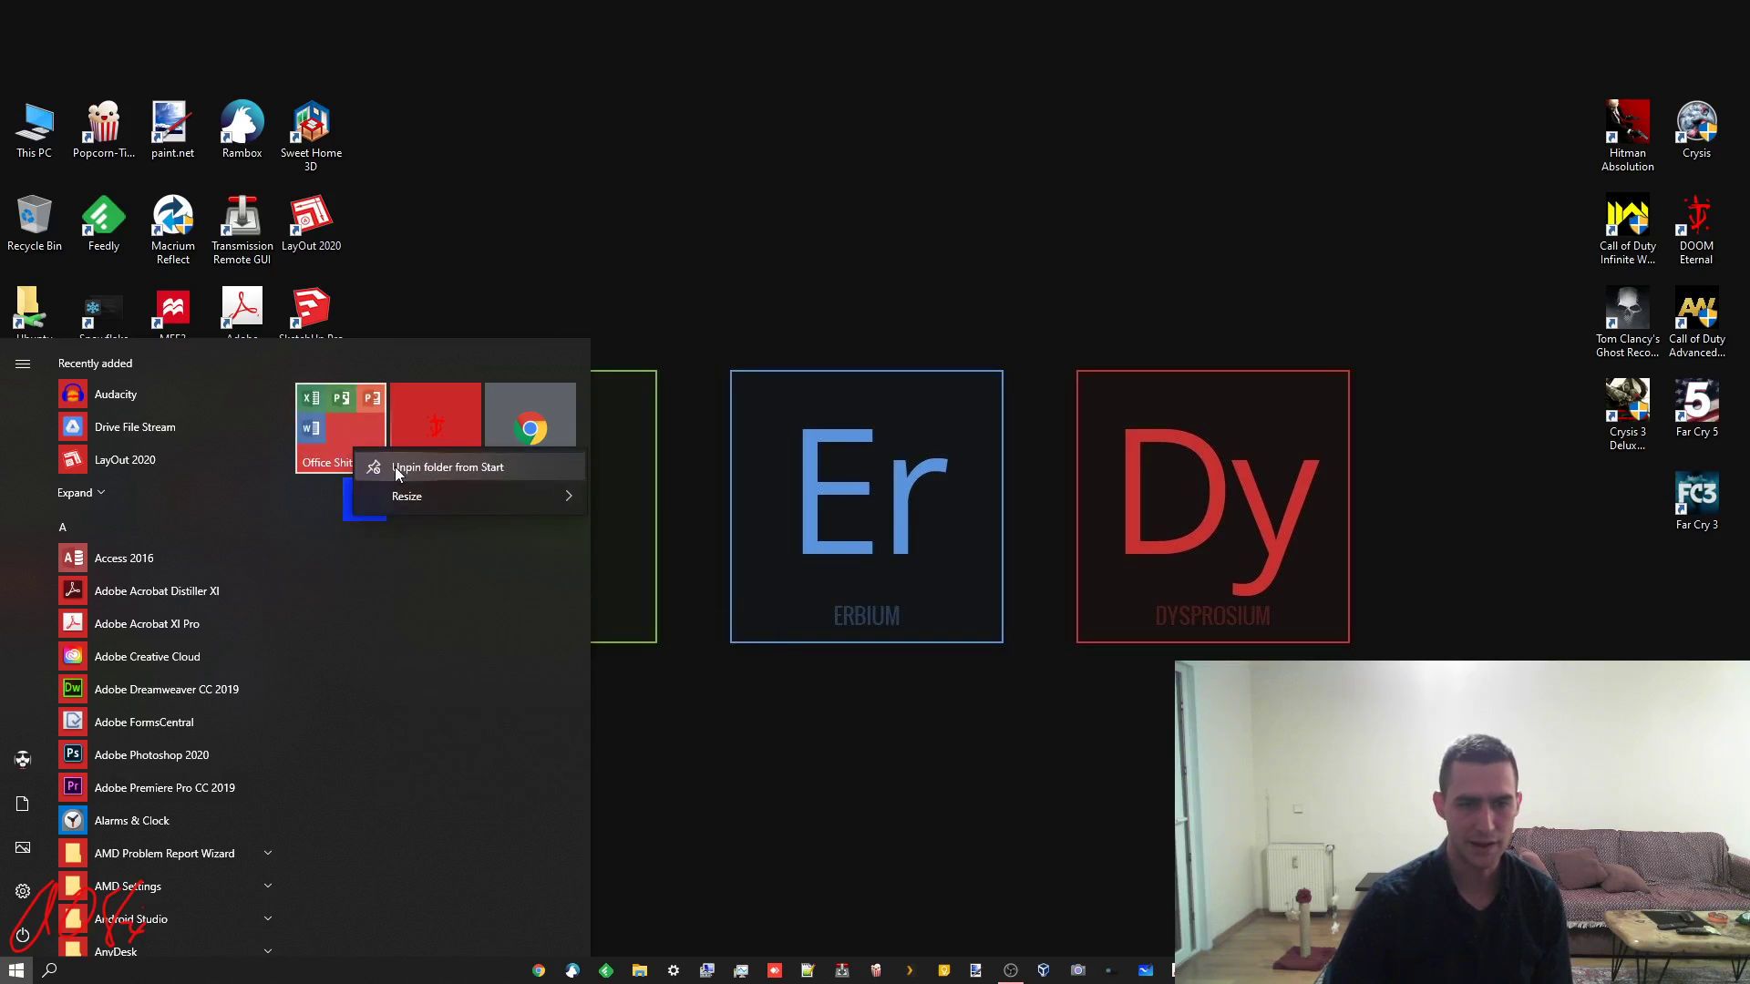
left_click(461, 629)
left_click(362, 439)
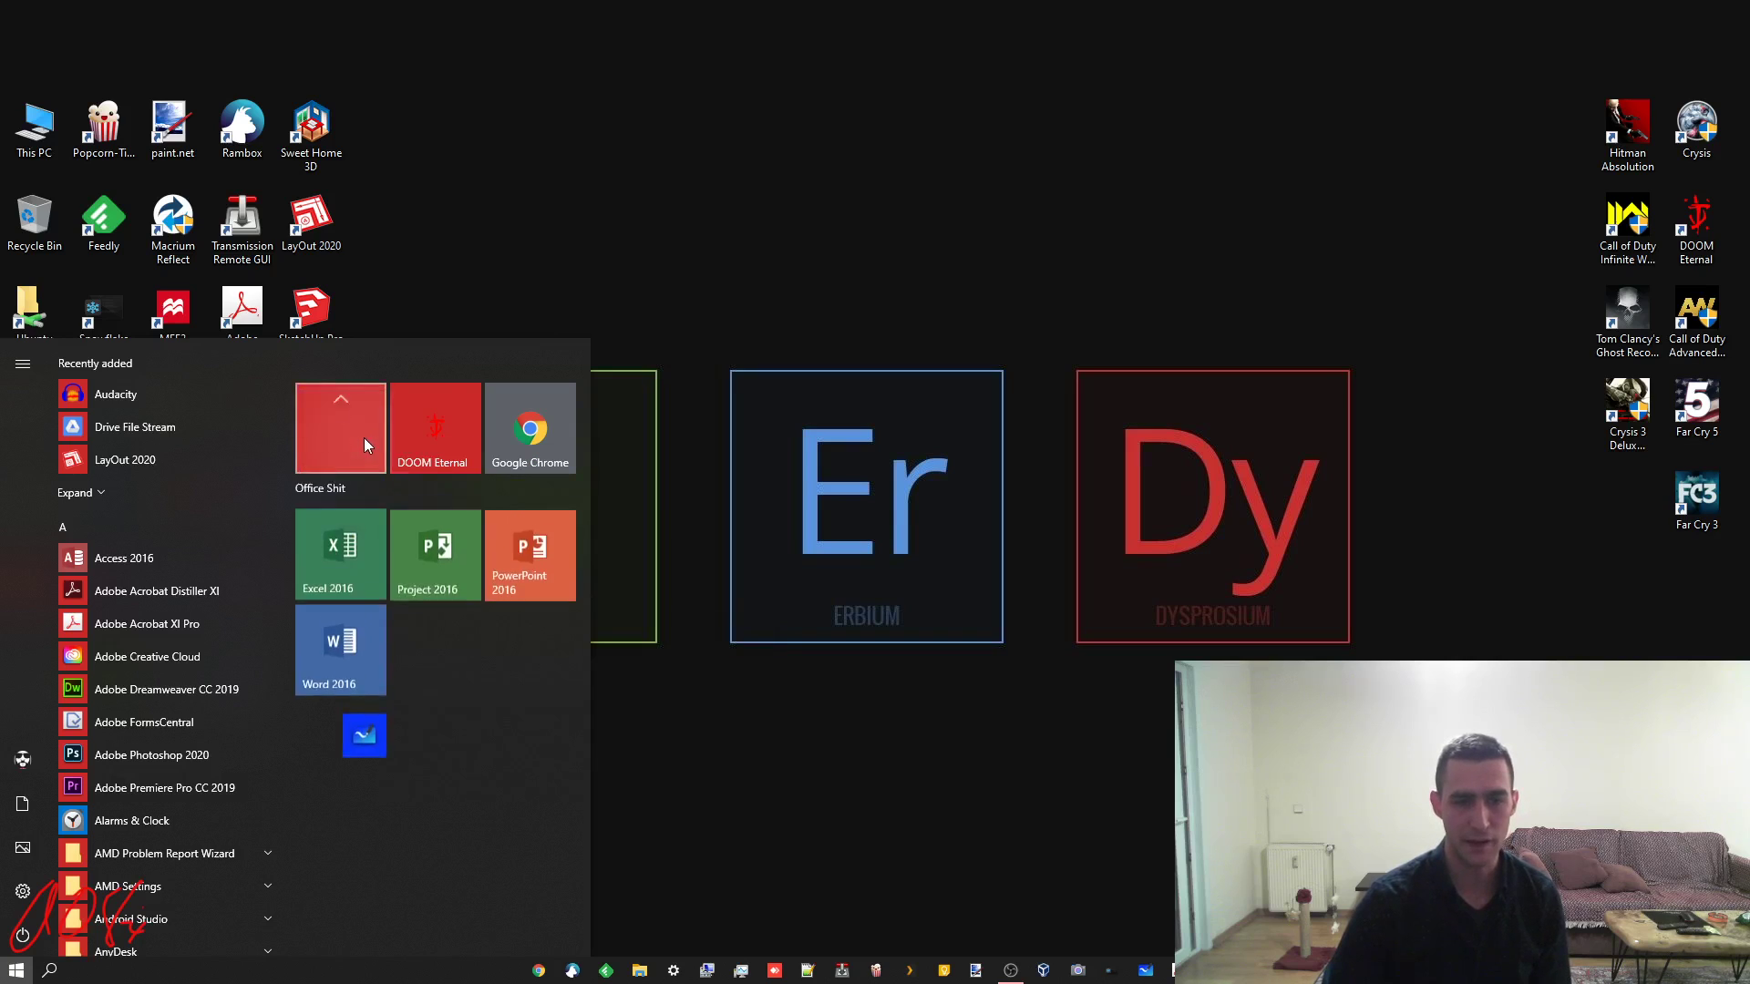
right_click(349, 447)
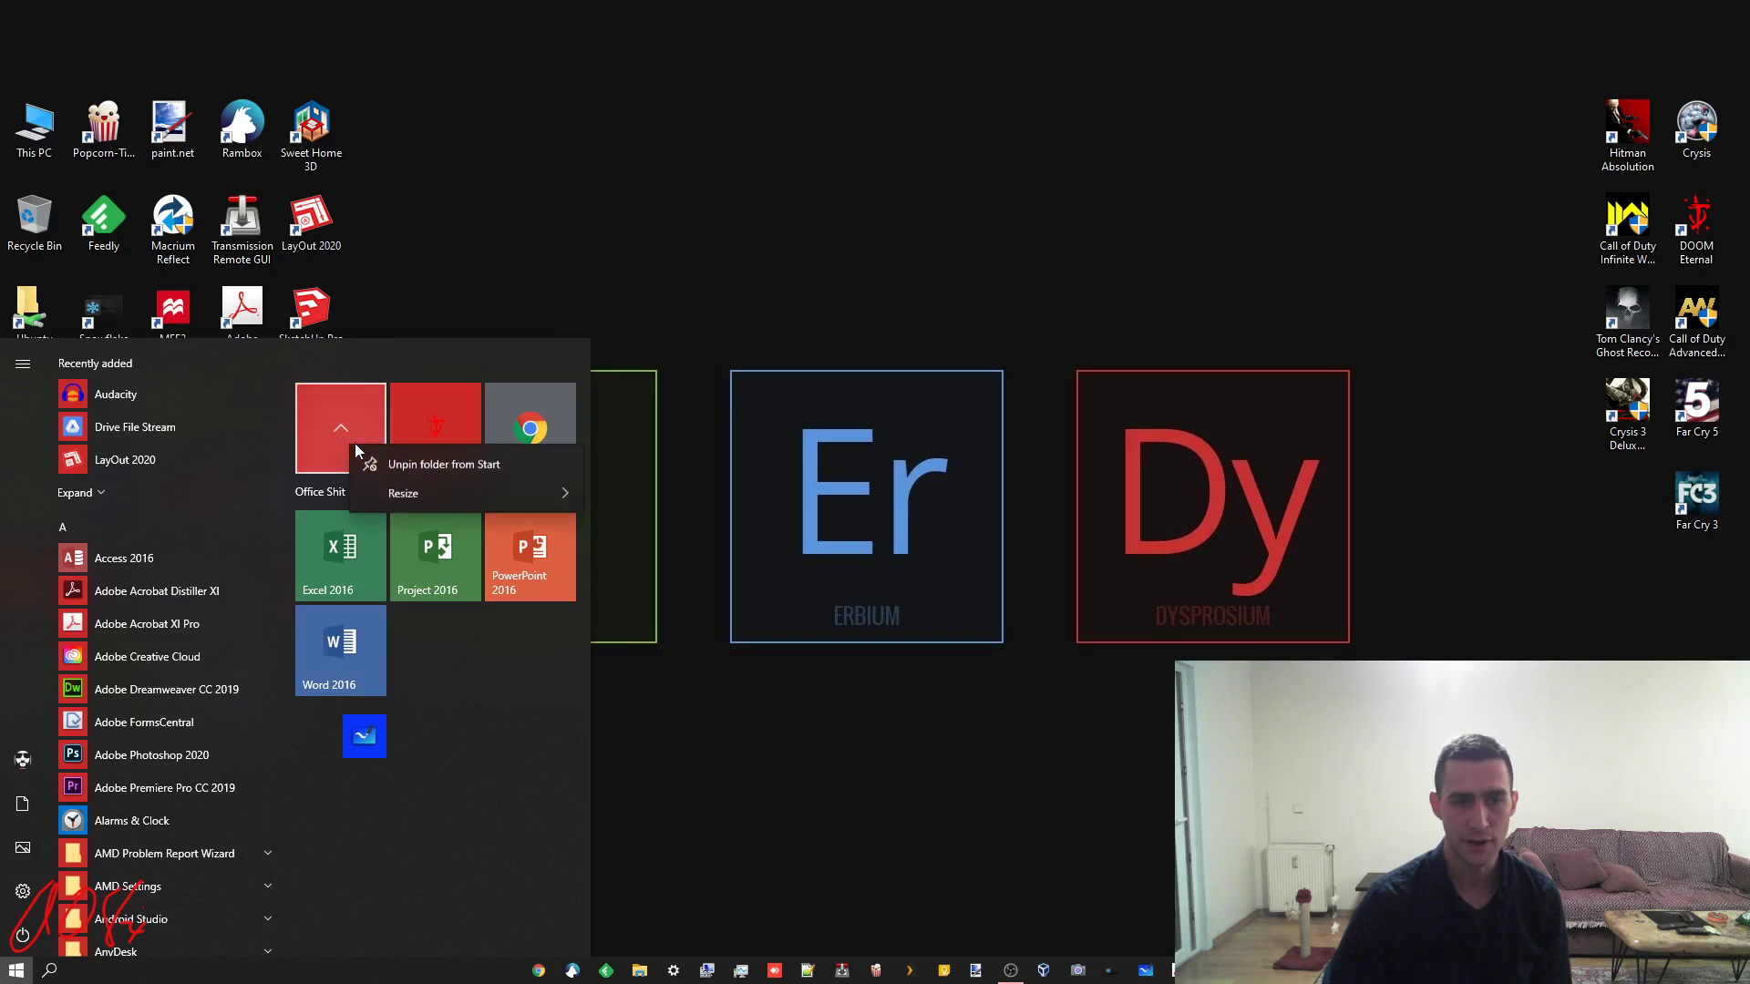
left_click(482, 688)
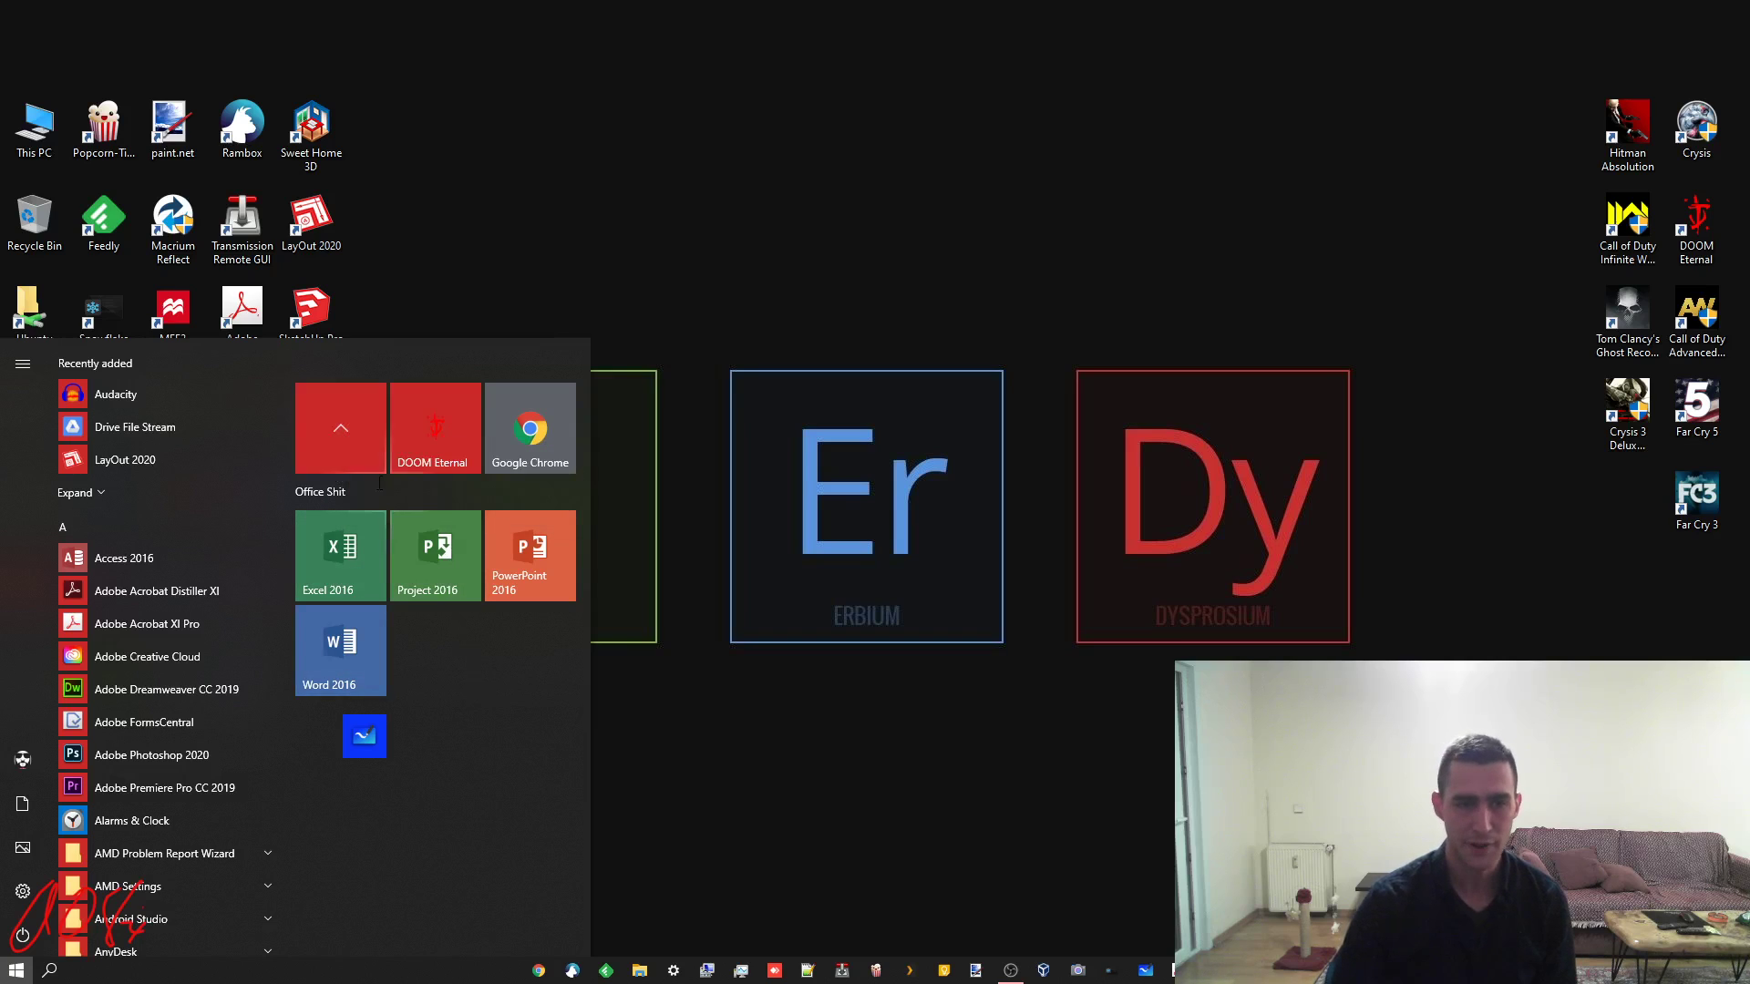
Move the Project 2016 tile out of the "Office Shit" folder to a separate spot below the small blue tile
left_click_drag(422, 552, 466, 758)
left_click(316, 412)
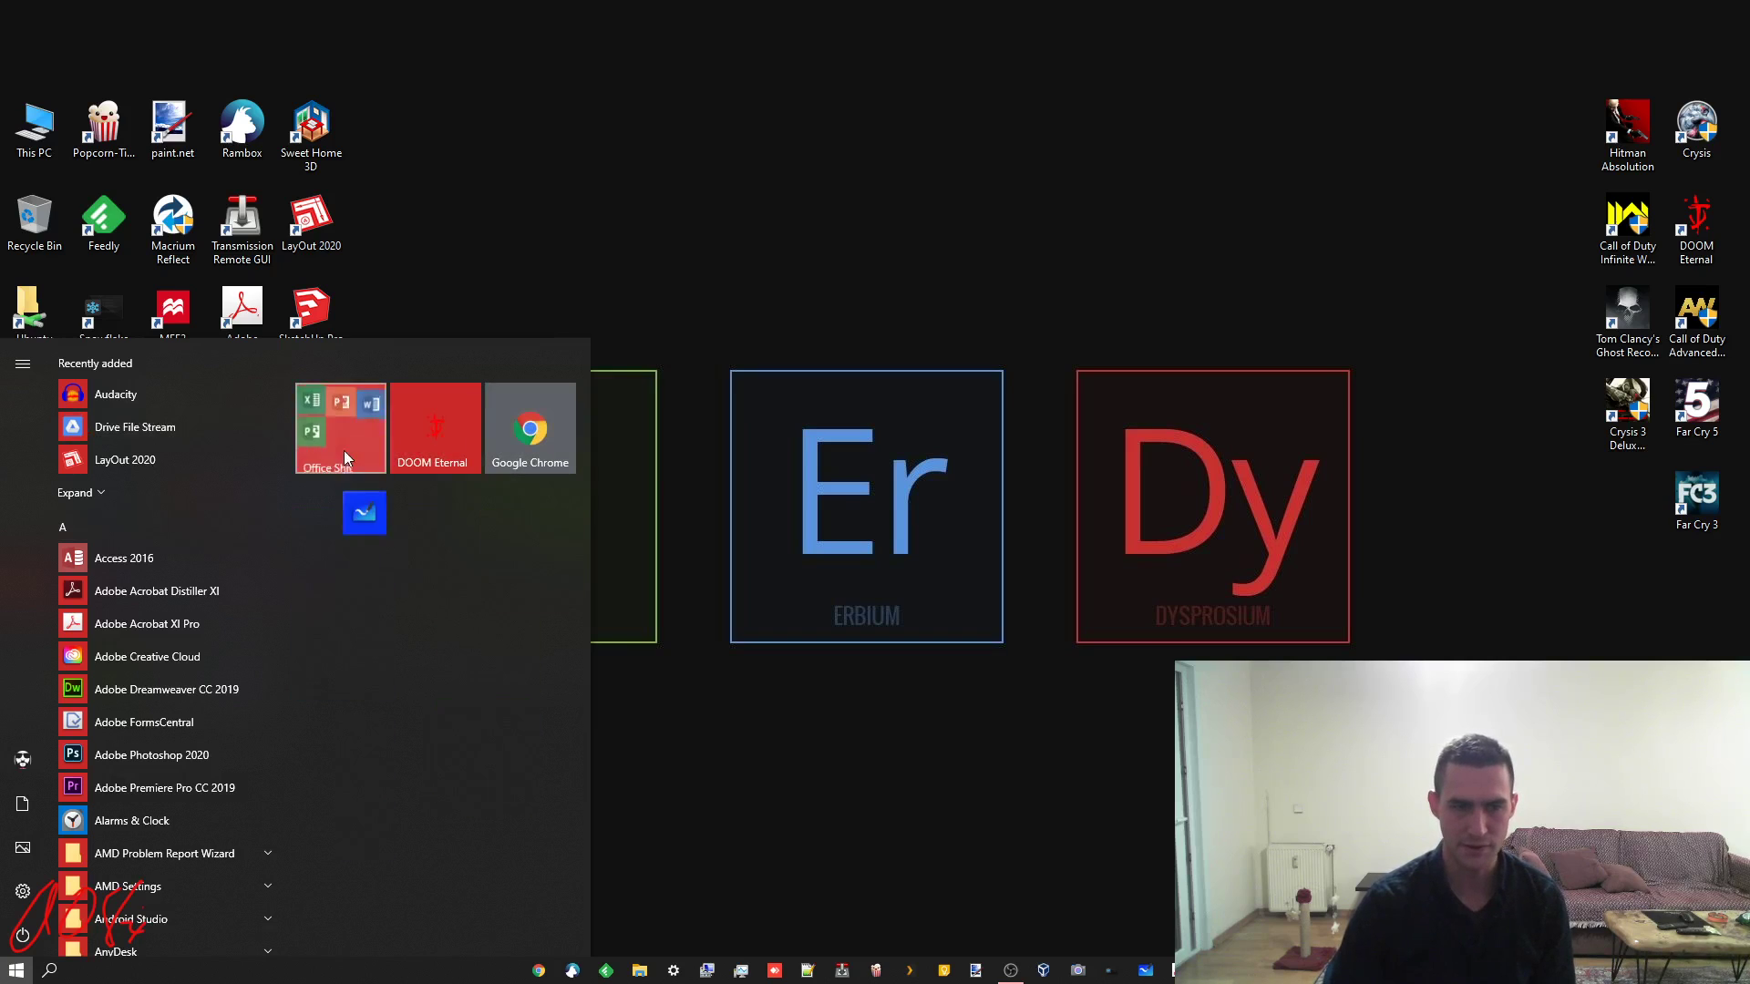
left_click(339, 441)
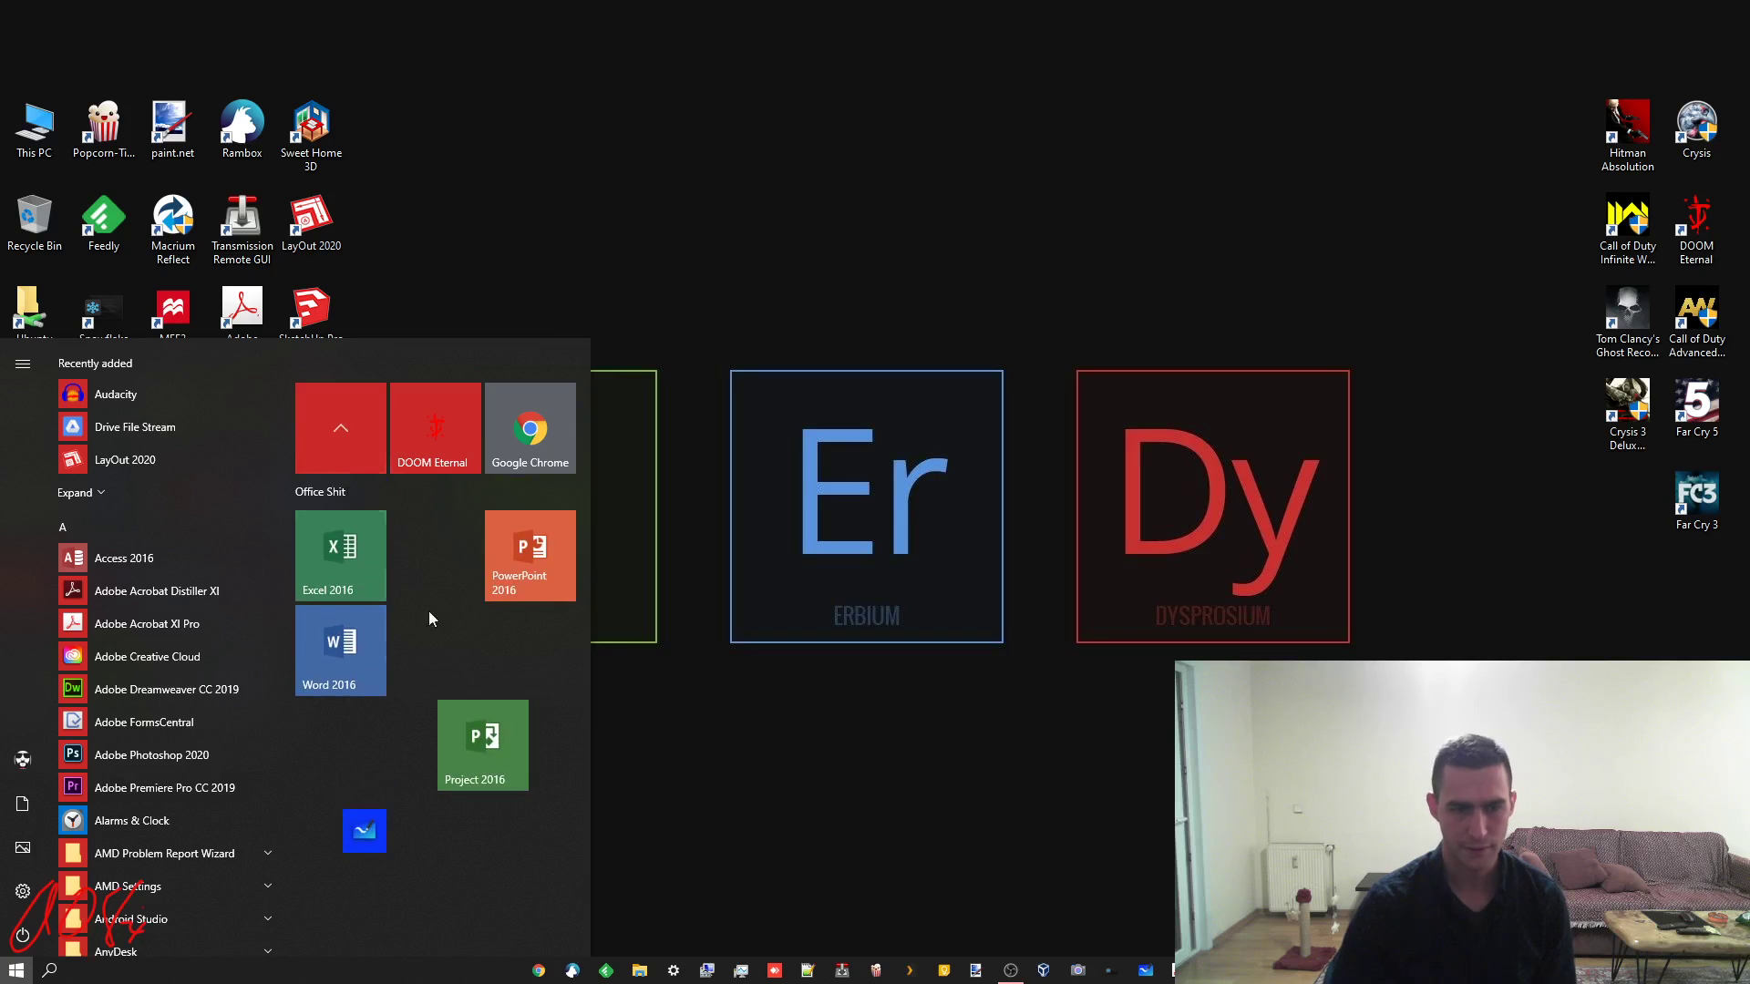
left_click(472, 889)
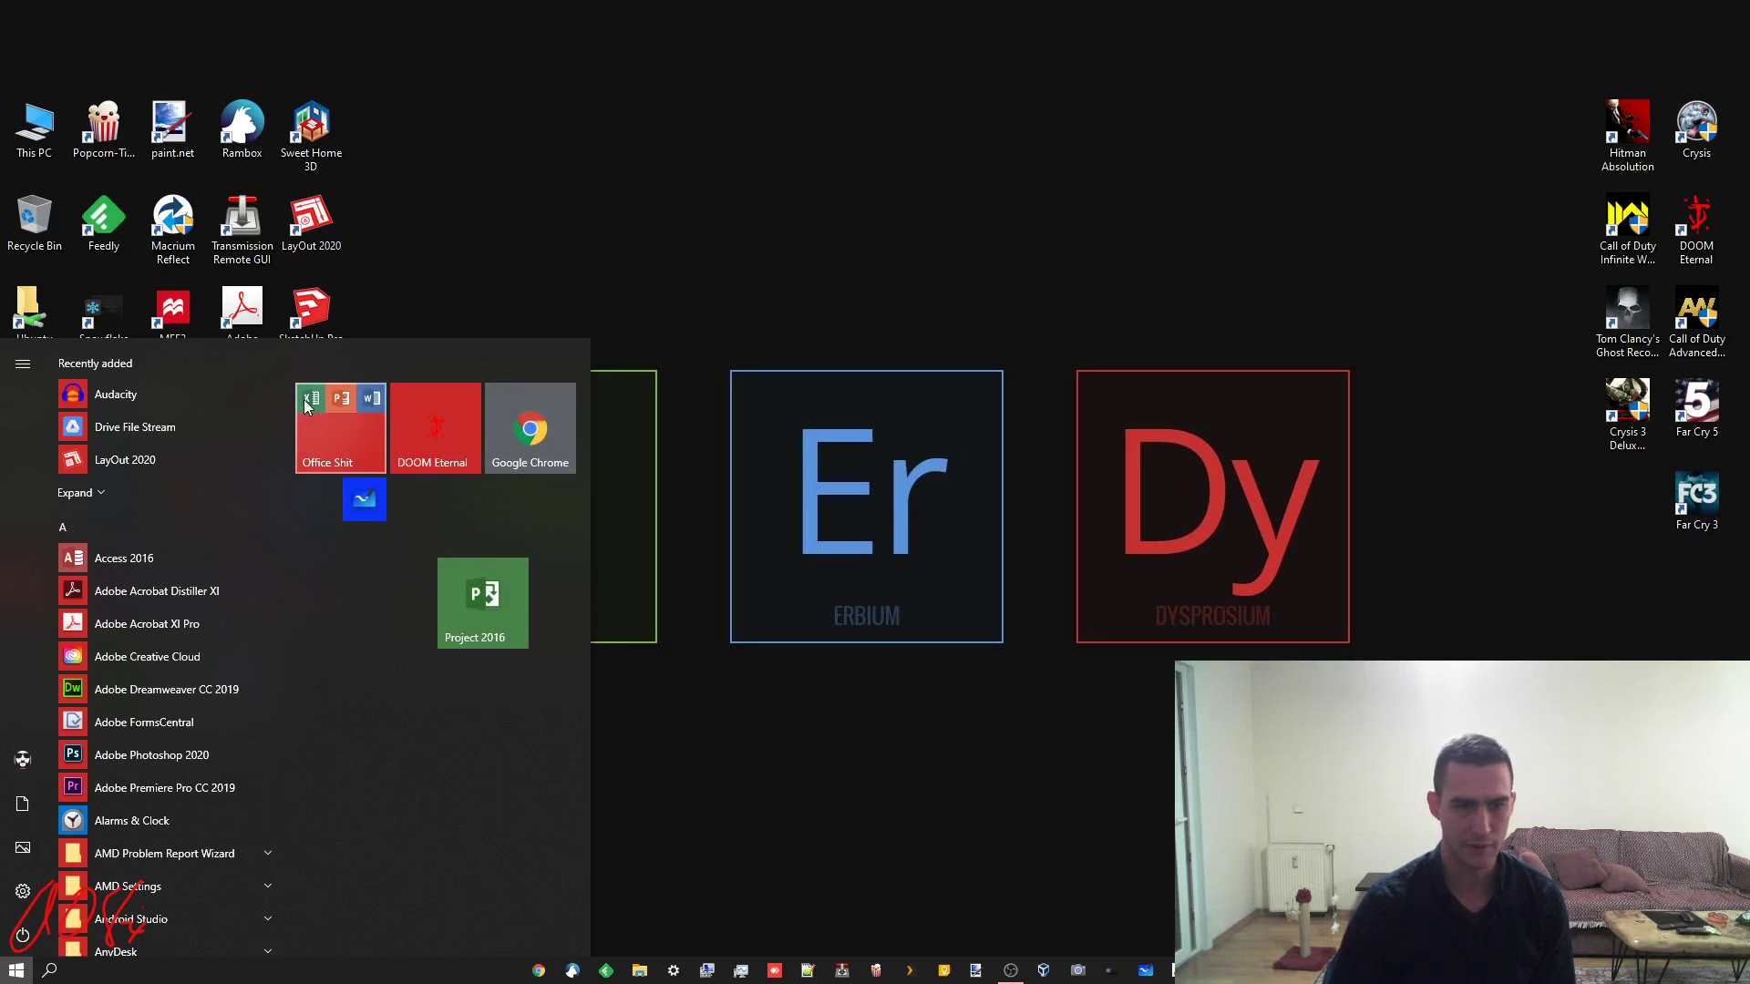
Unpin the "Office Shit" folder from Start and move the Project 2016 tile into its place beside DOOM Eternal
right_click(343, 425)
left_click(377, 438)
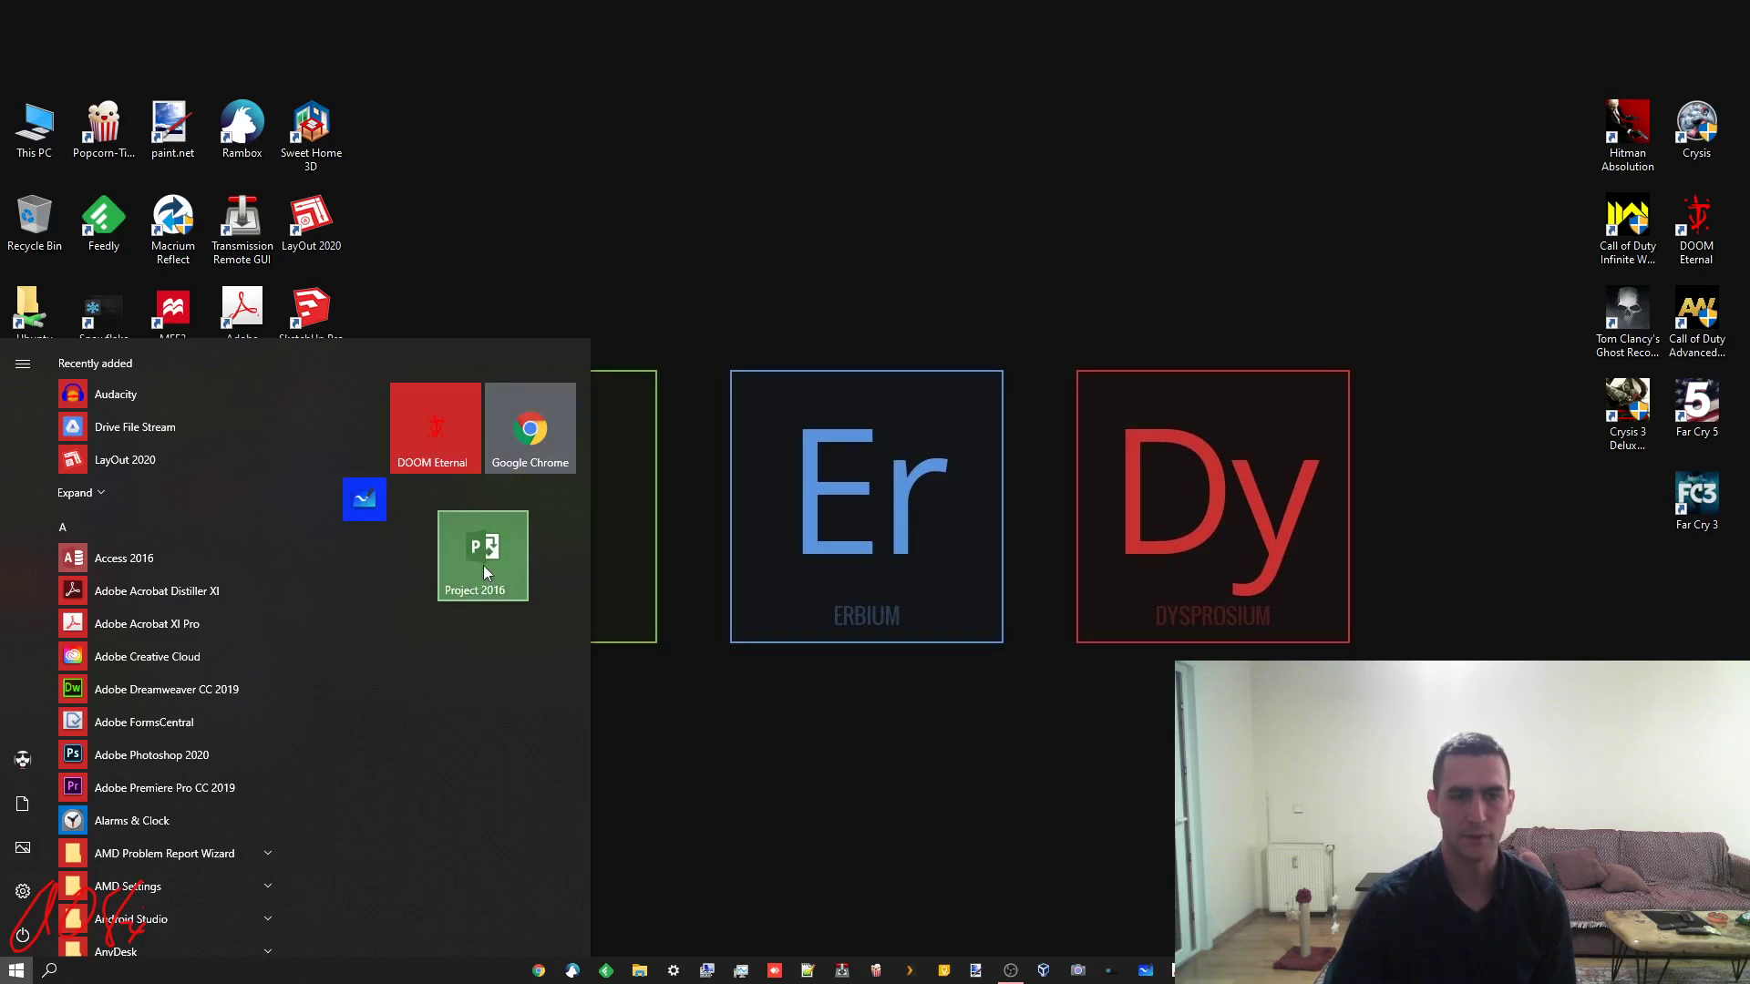
left_click_drag(483, 565, 341, 414)
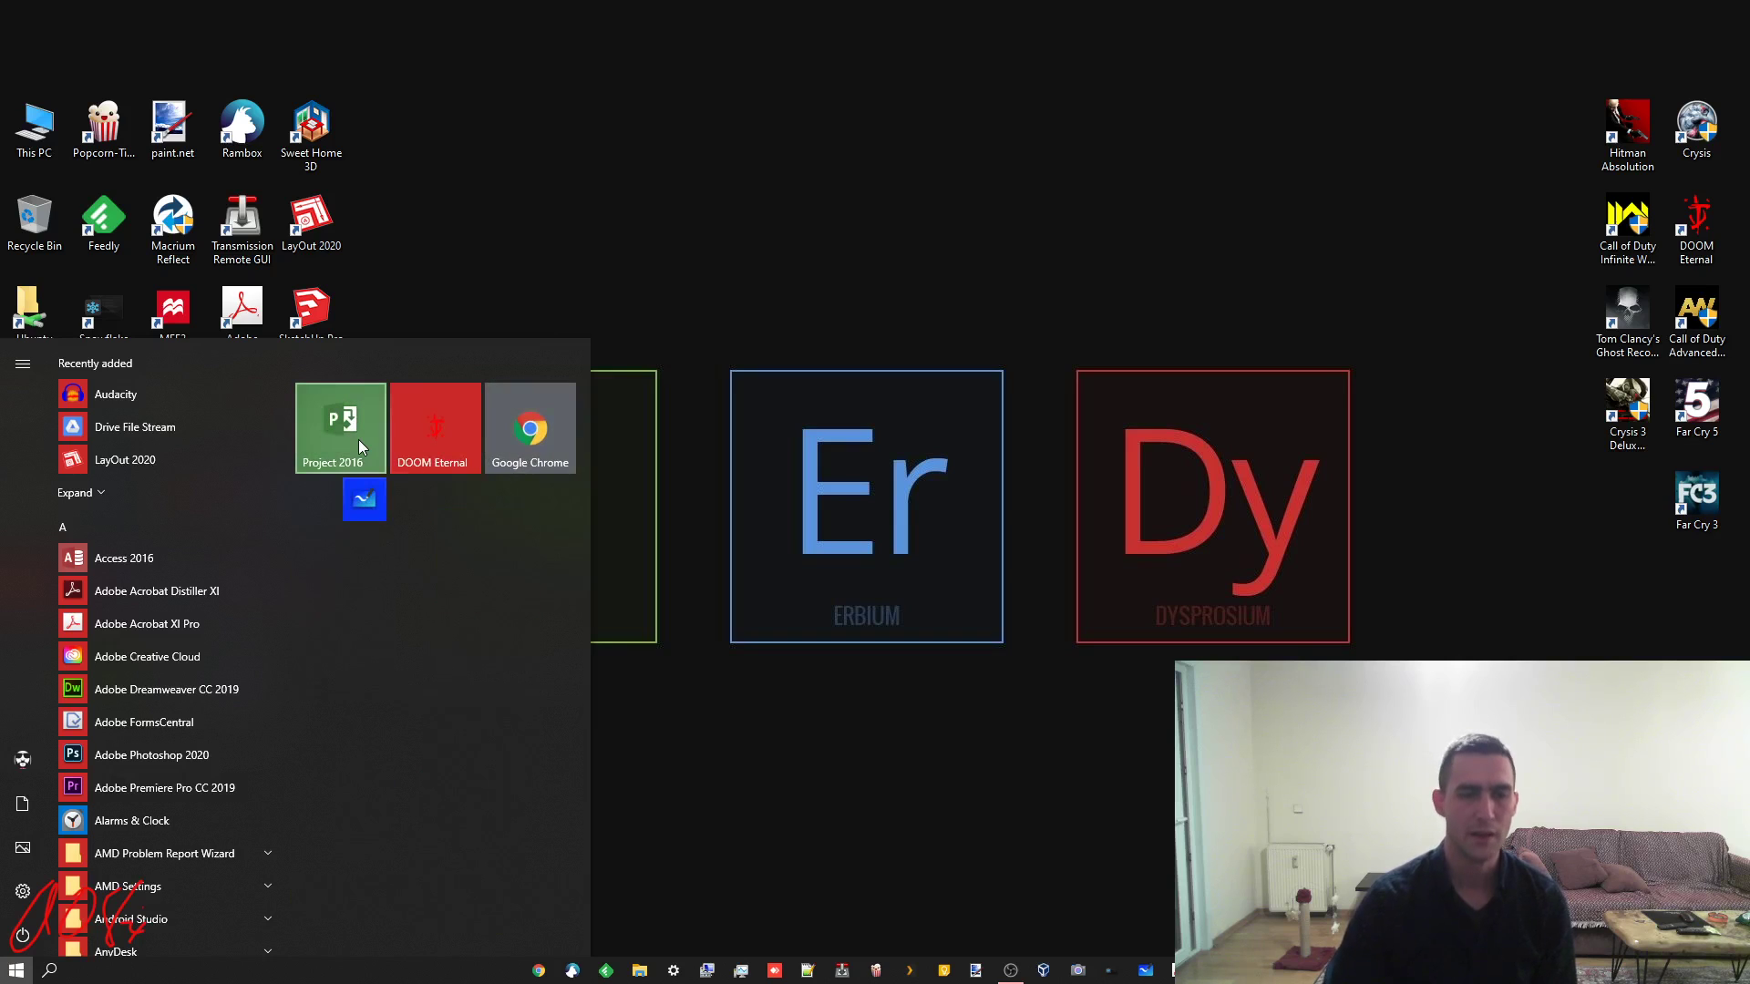
Check the options of the small blue tile below Project 2016
right_click(364, 505)
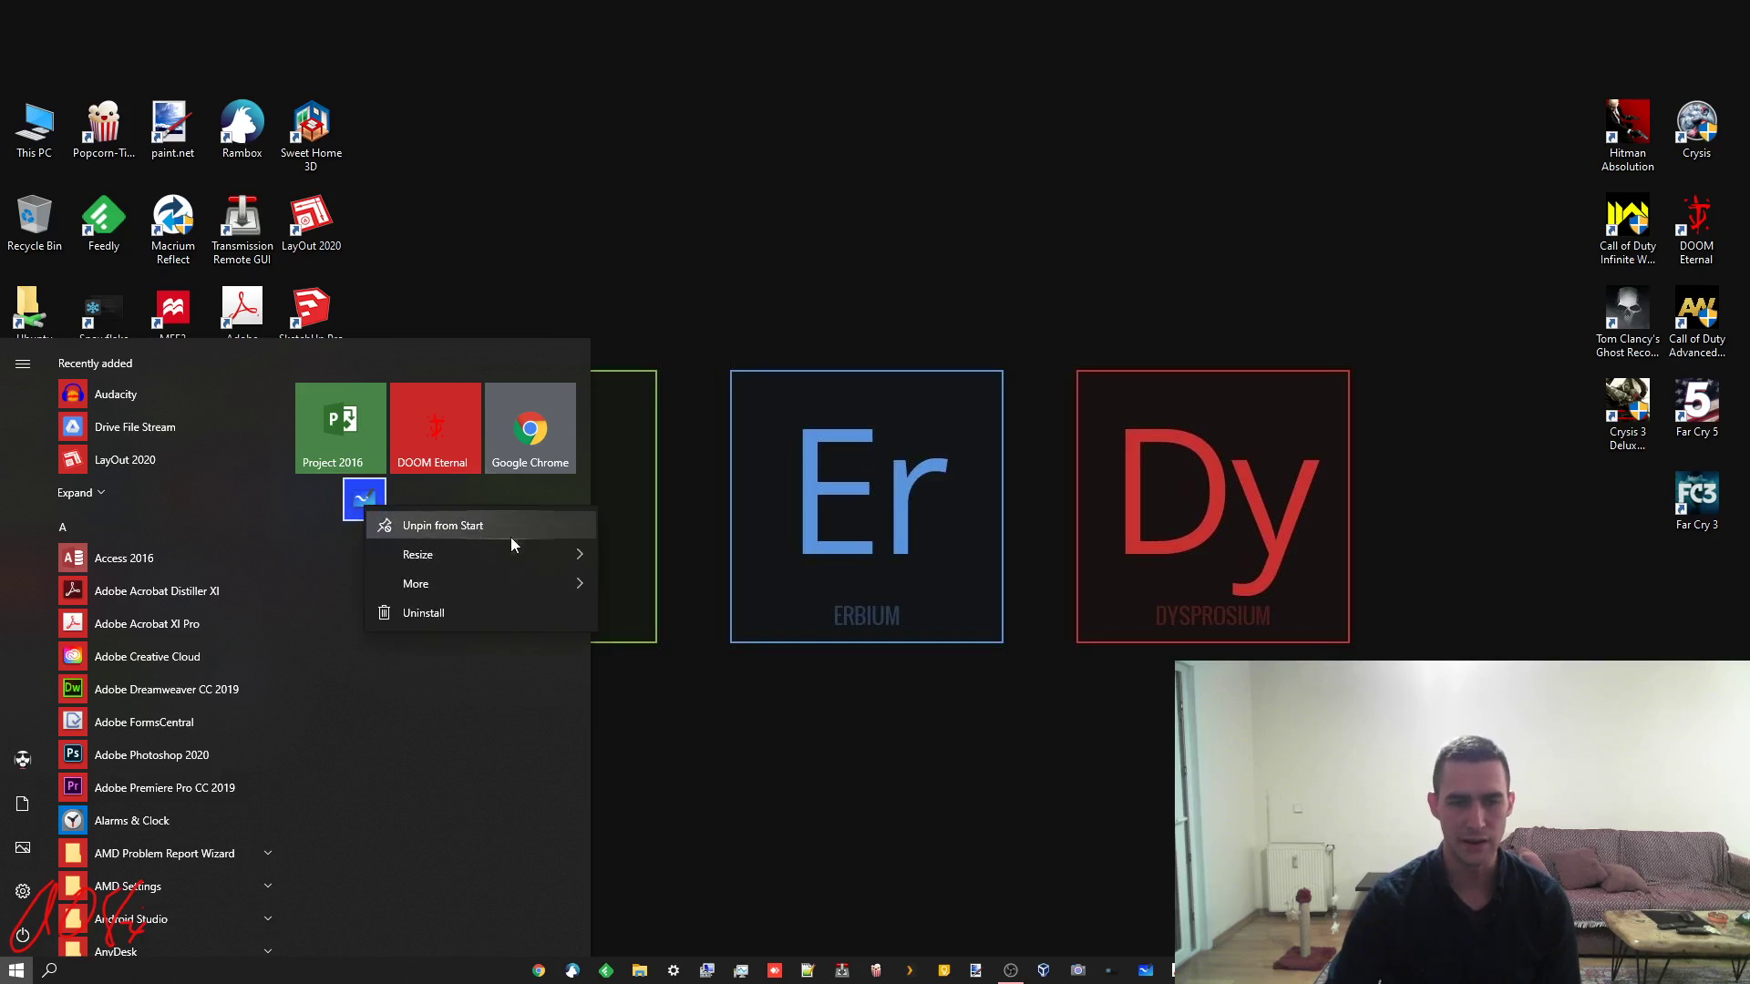
mouse_move(517, 545)
left_click(464, 745)
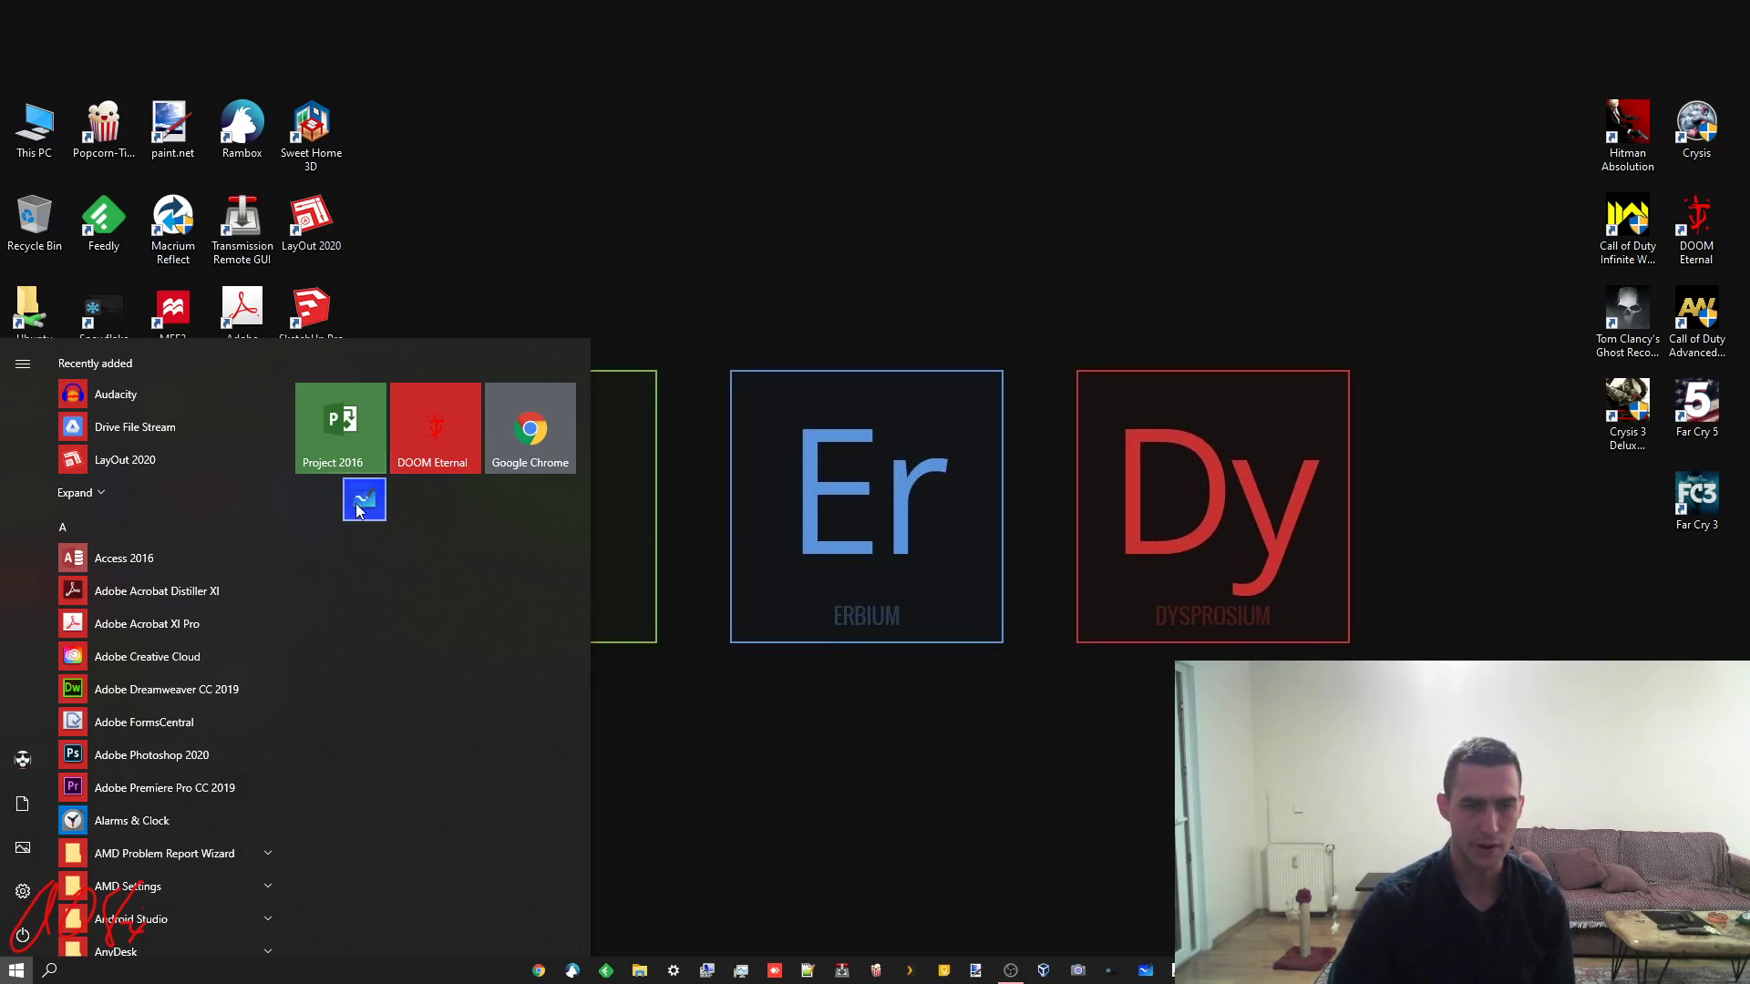
Resize the Project 2016 tile to Small and move the small blue tile directly beside it
right_click(354, 424)
mouse_move(537, 474)
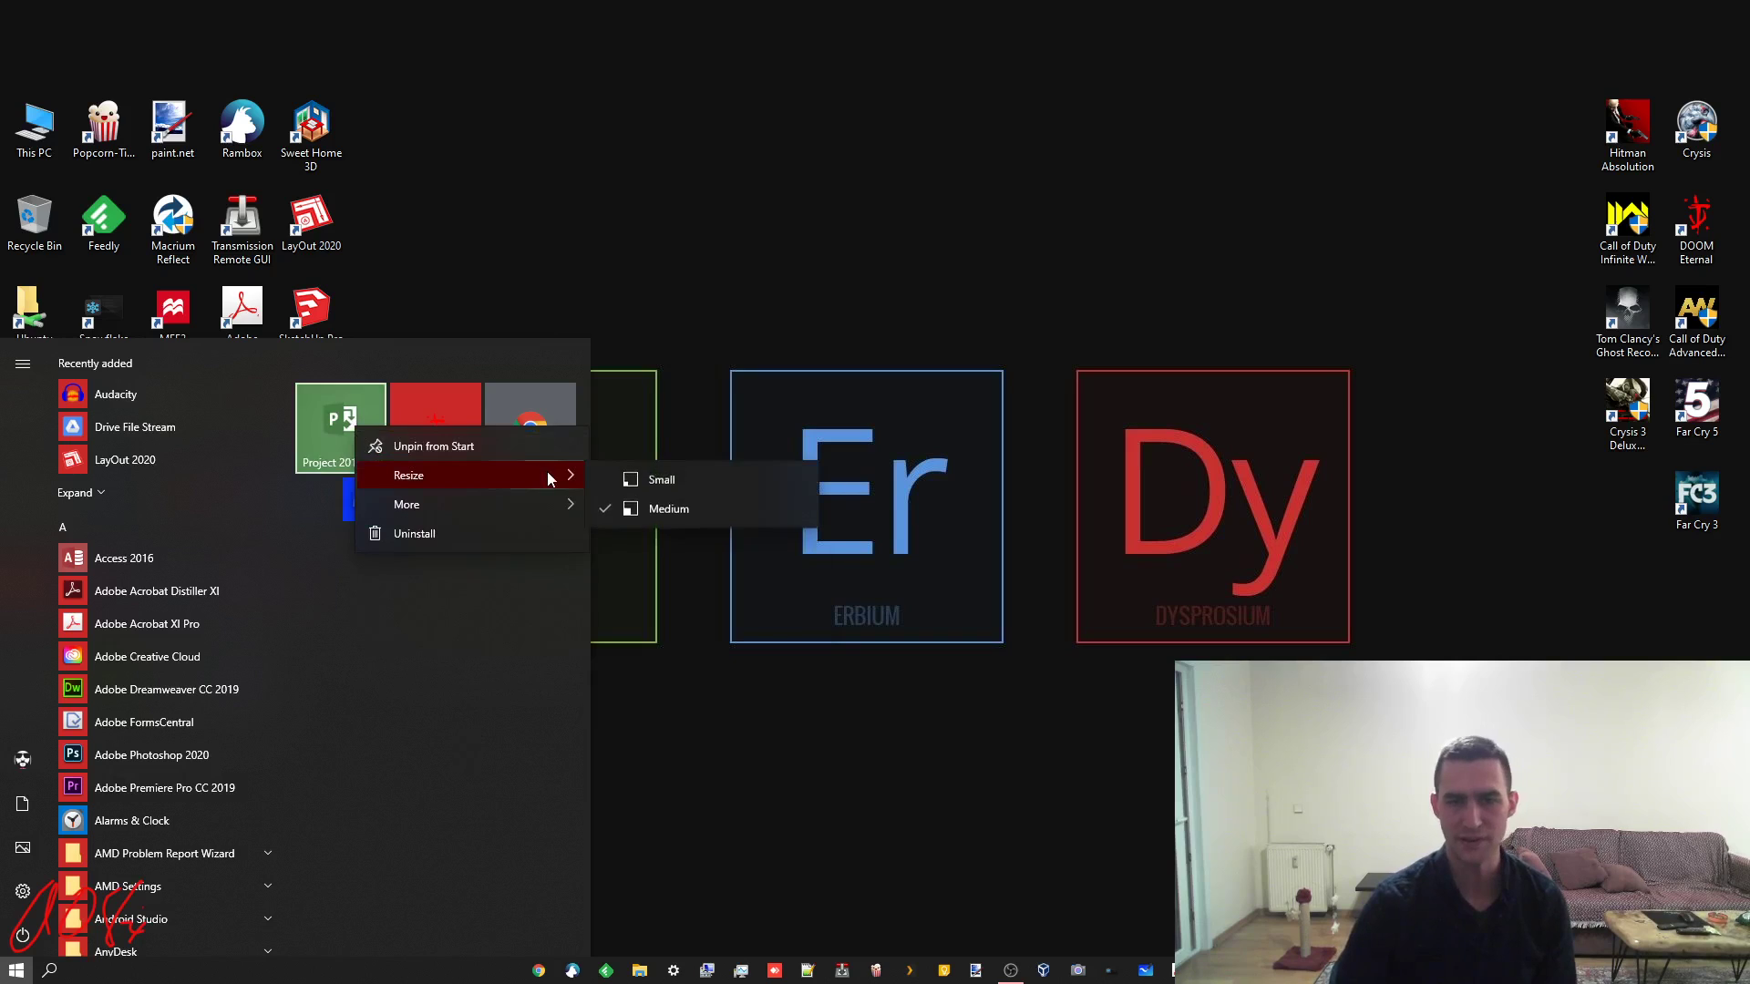
left_click(634, 475)
left_click_drag(362, 500, 365, 404)
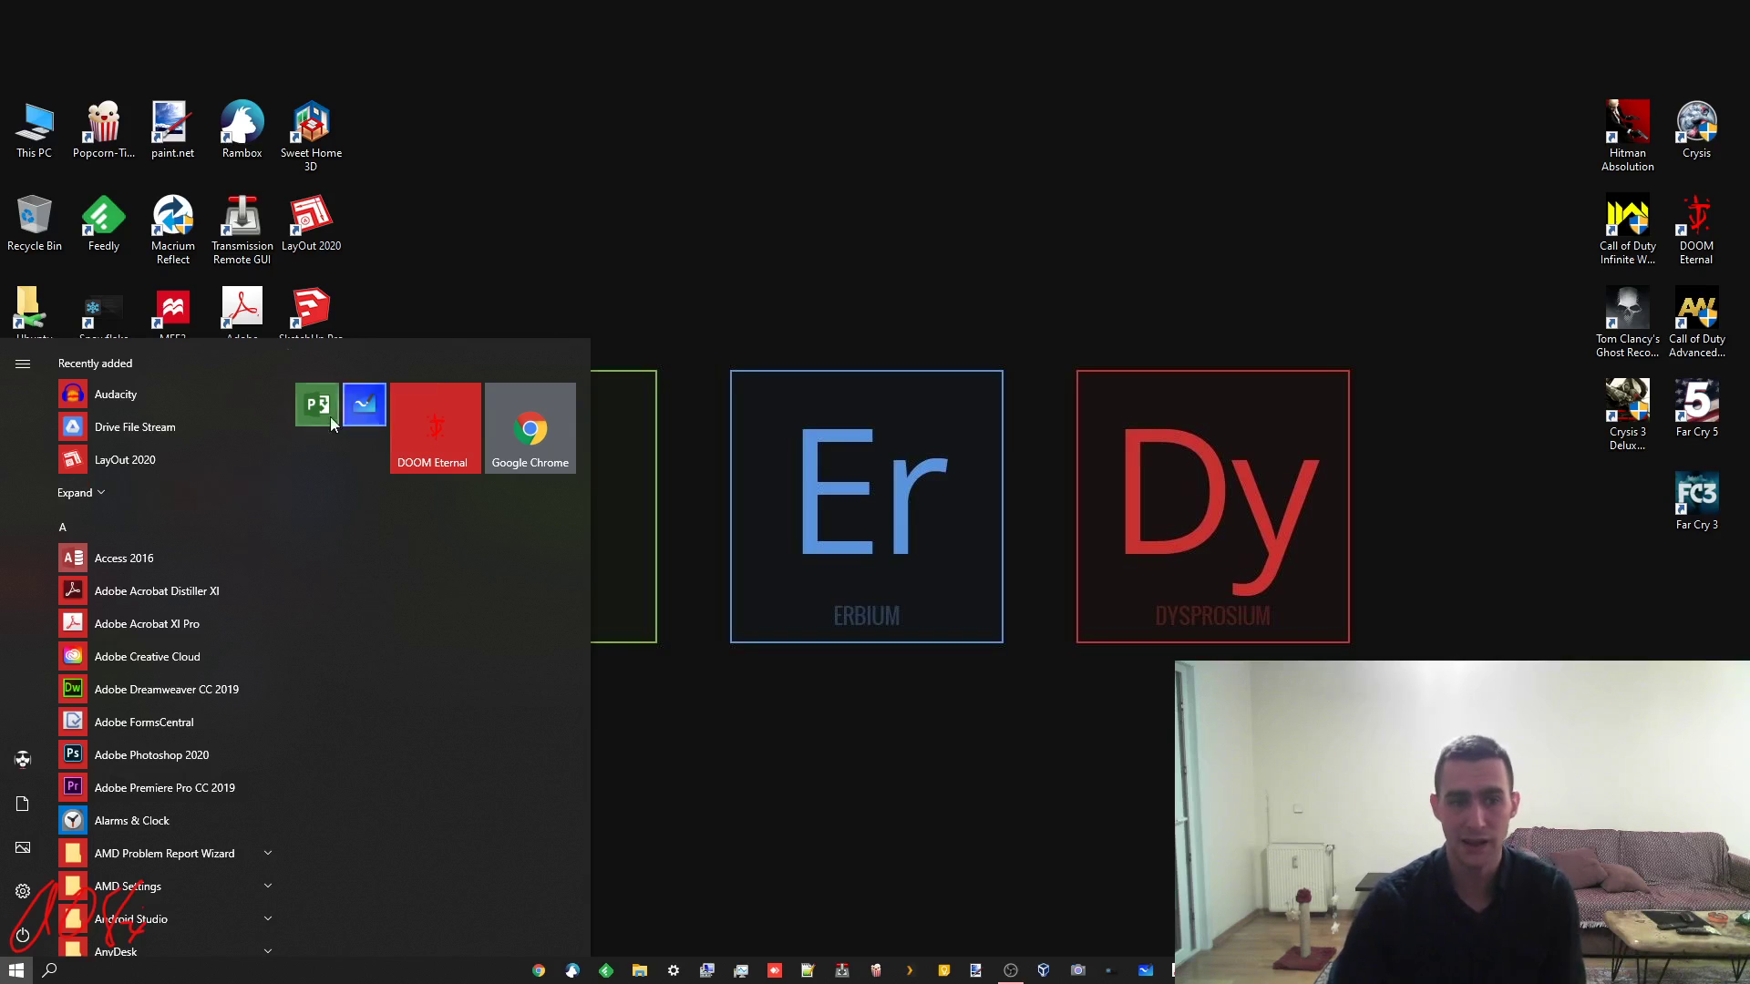
Unpin the Project 2016, small blue, DOOM Eternal and Google Chrome tiles from Start and close the Start menu
right_click(310, 401)
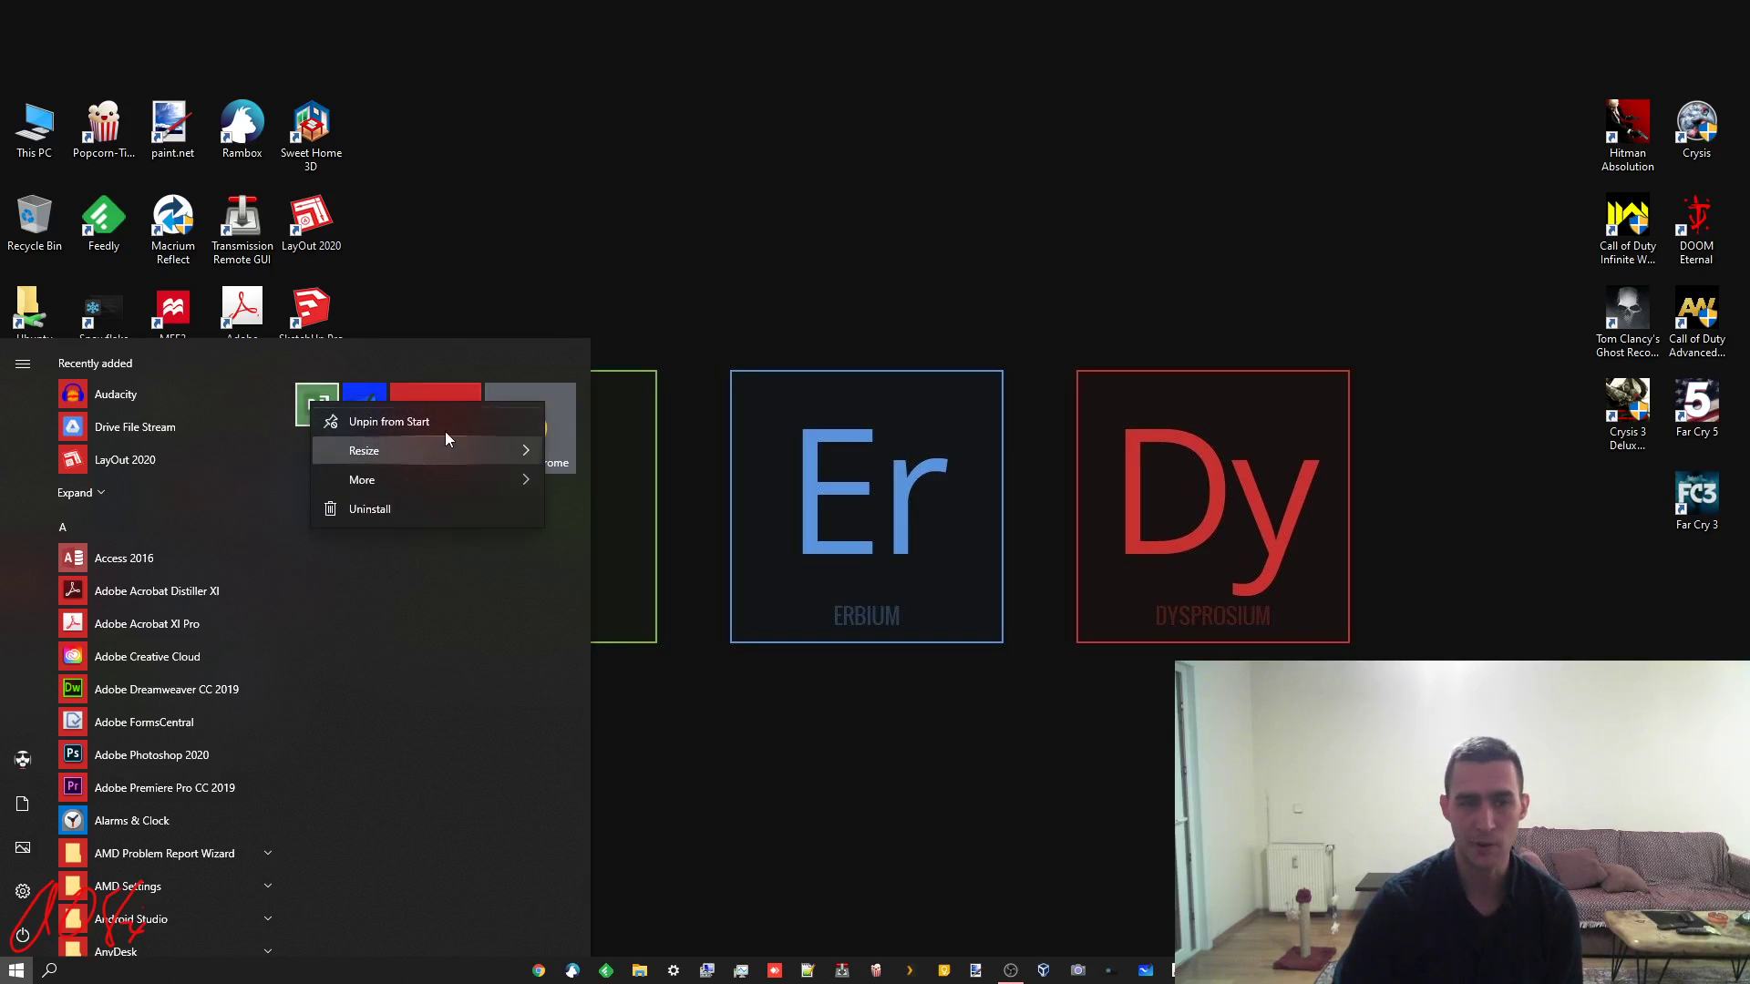
left_click(446, 423)
right_click(357, 411)
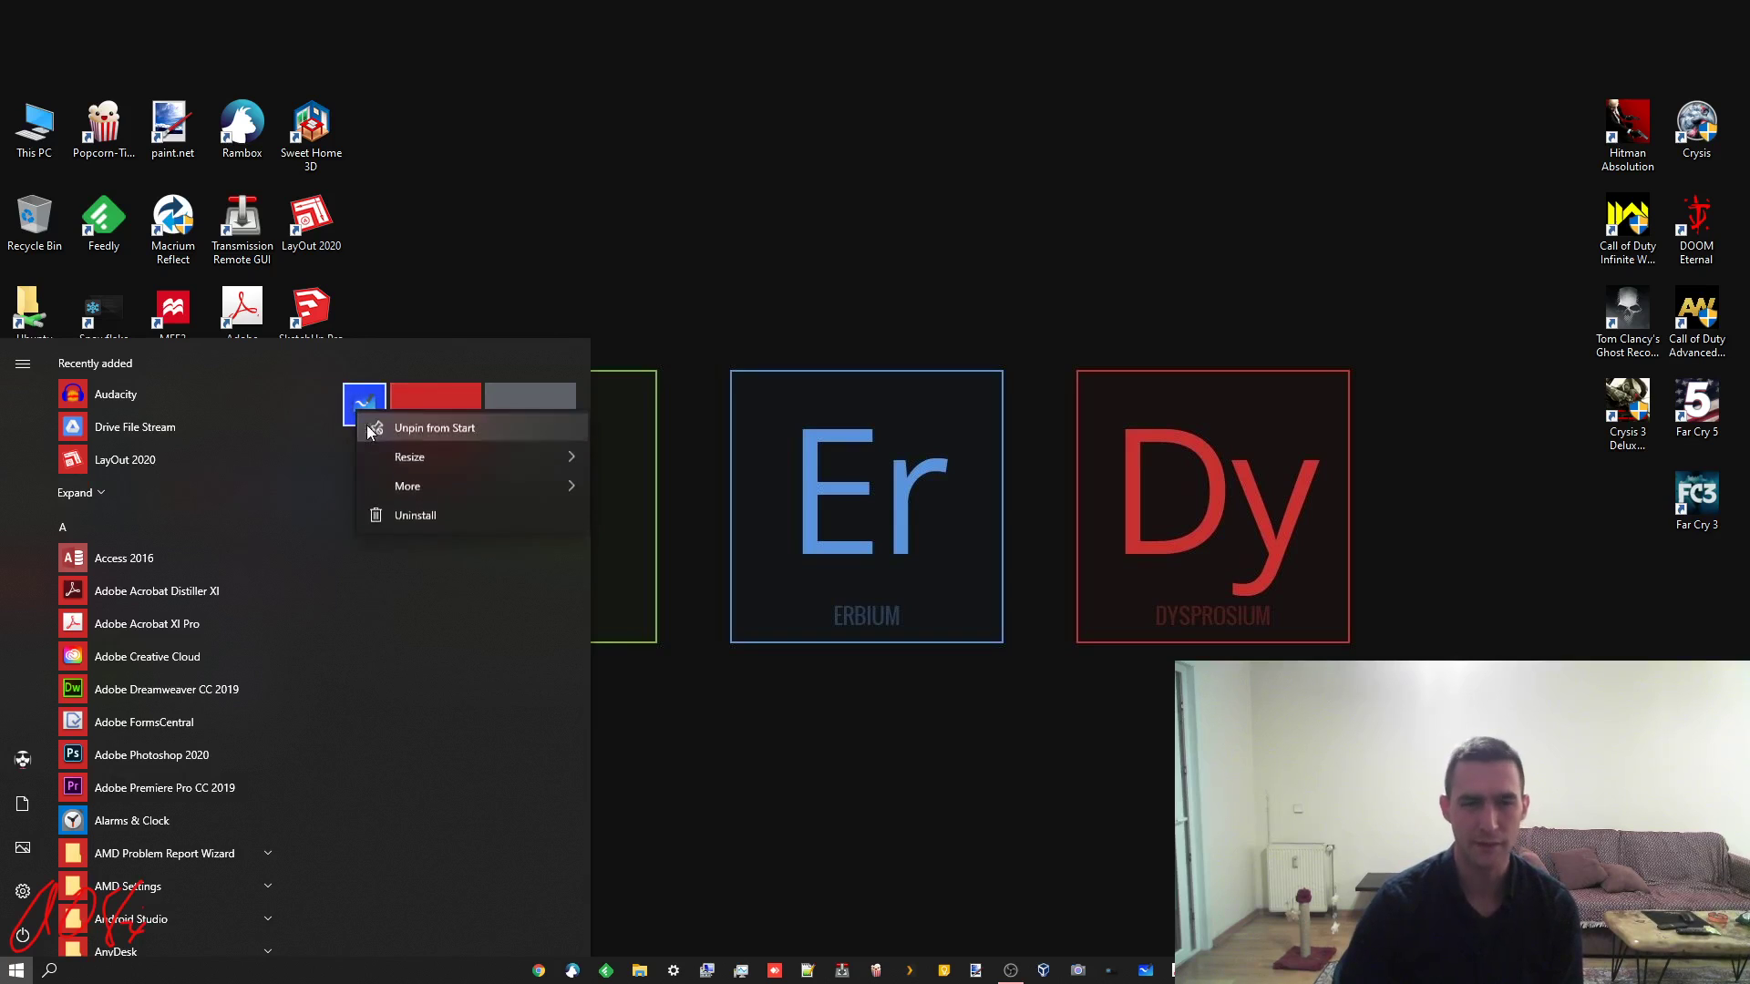
left_click(372, 429)
right_click(408, 418)
left_click(430, 437)
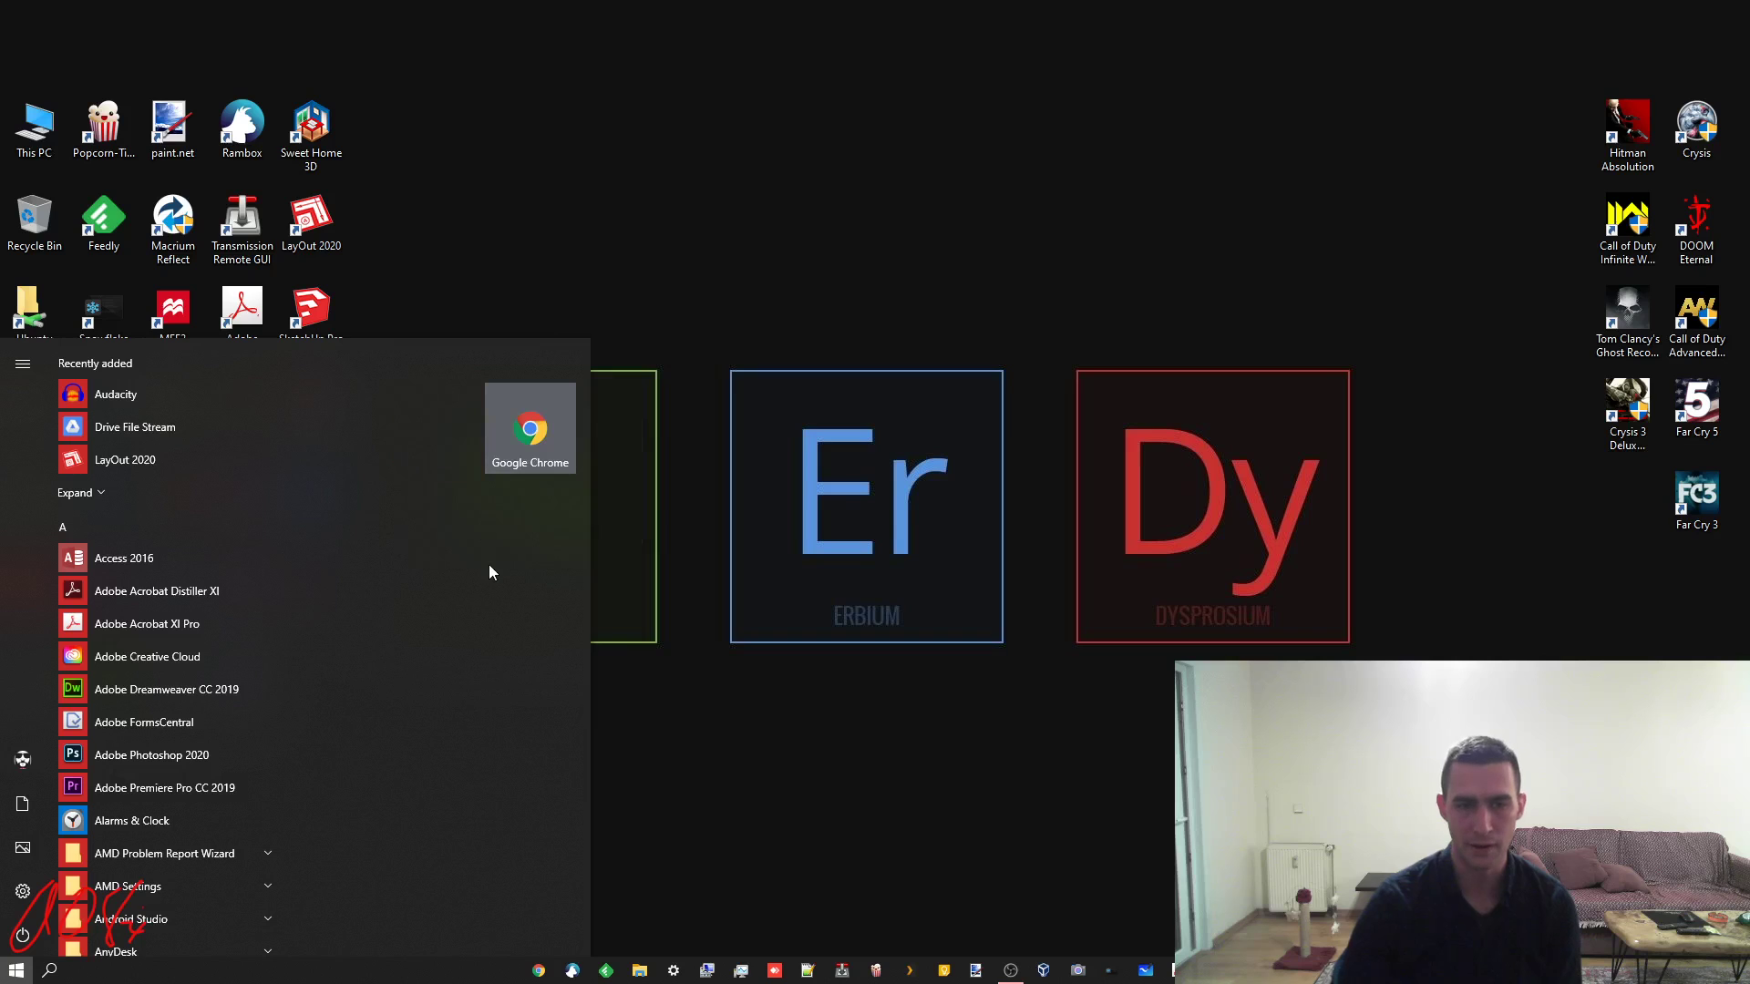
right_click(507, 417)
left_click(559, 434)
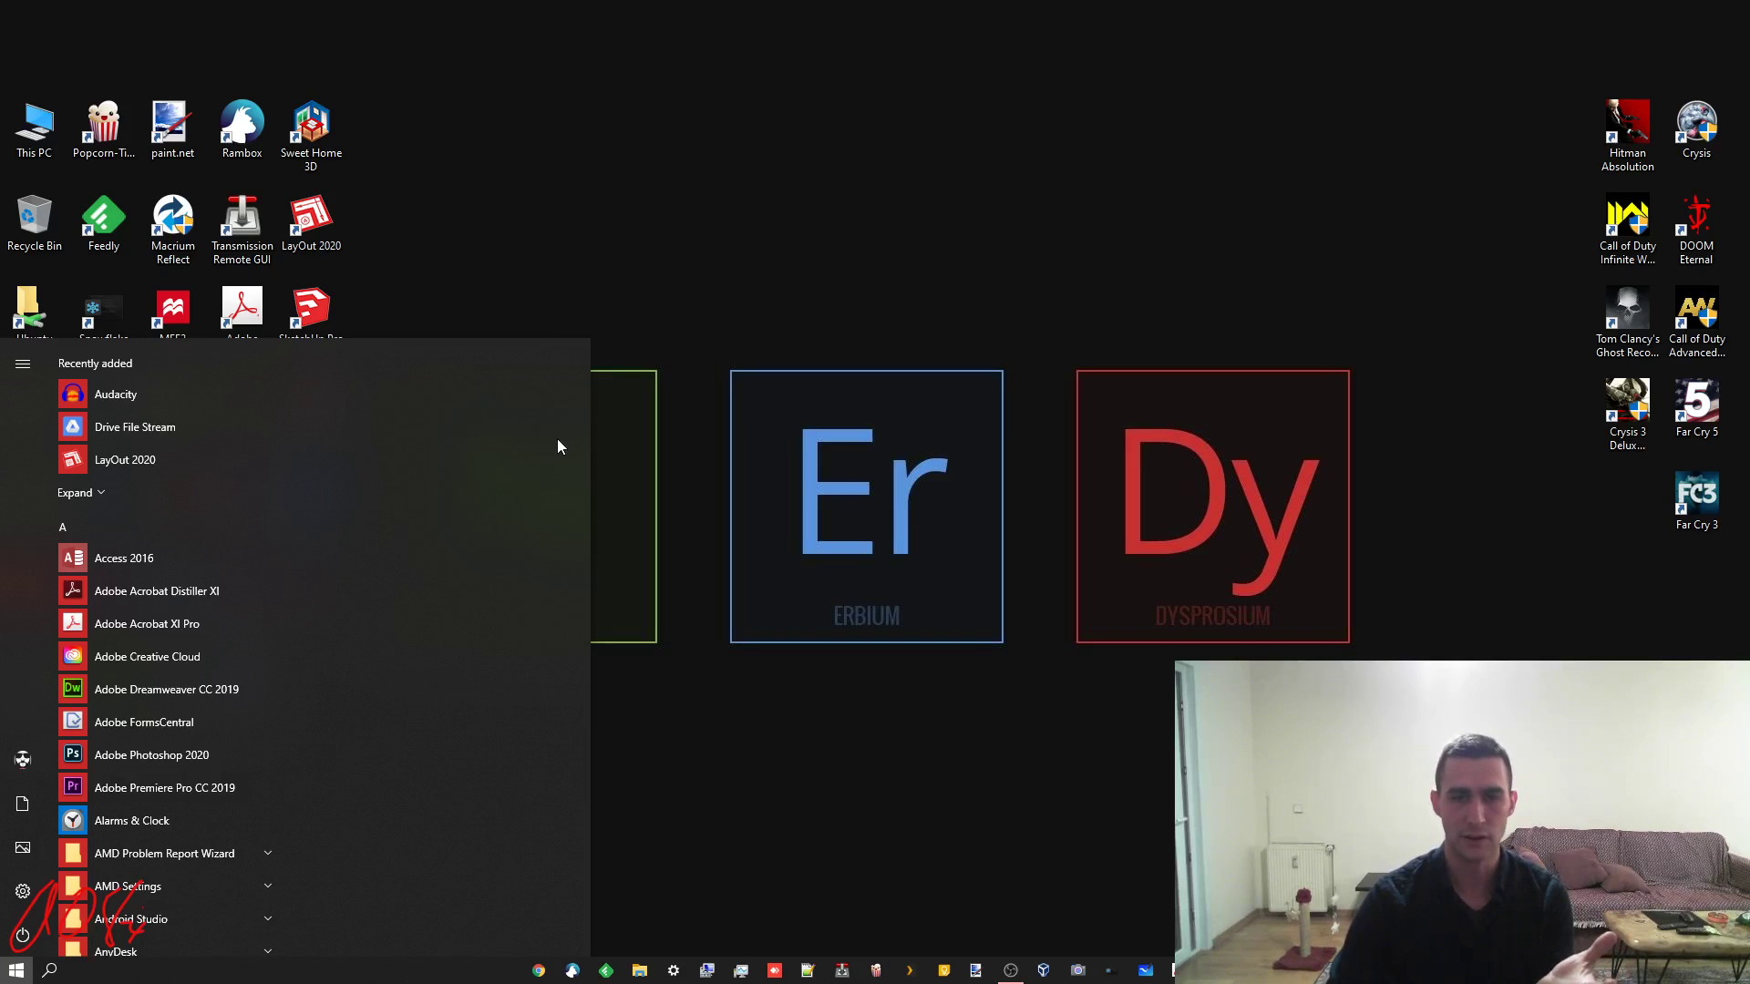
left_click(908, 606)
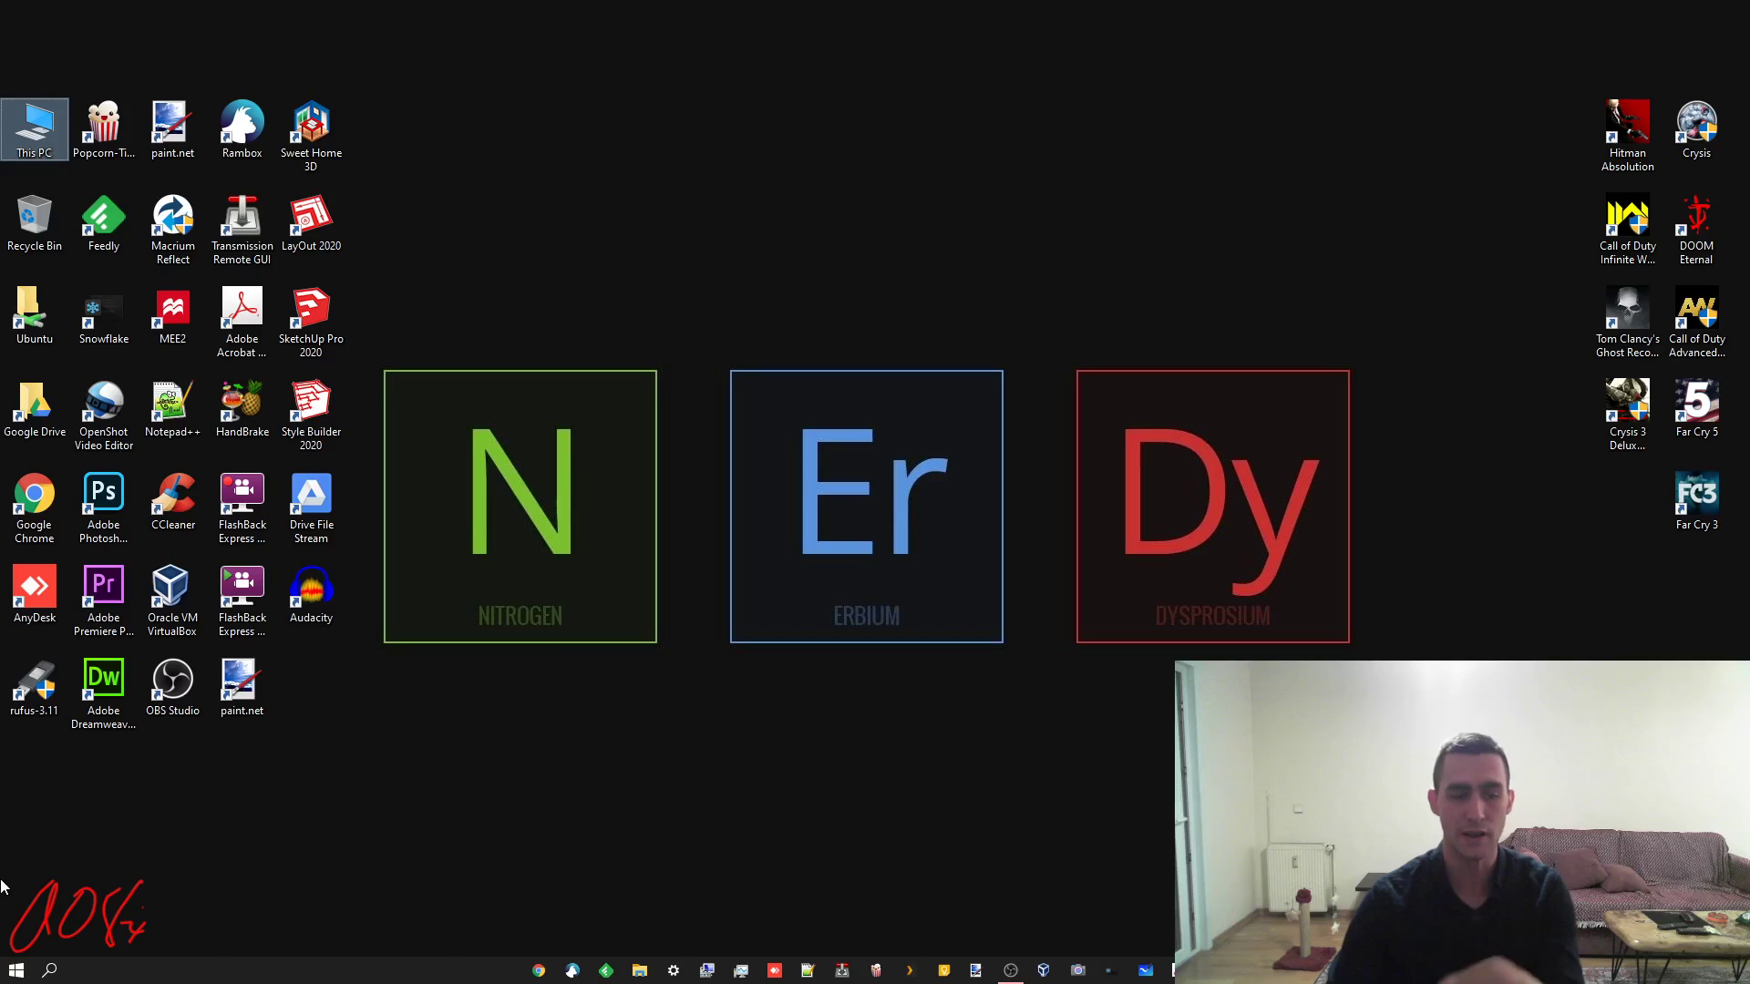
Stretch the Start menu to its maximum height, shrink it back and stretch it to full height again
key("super")
mouse_move(23, 875)
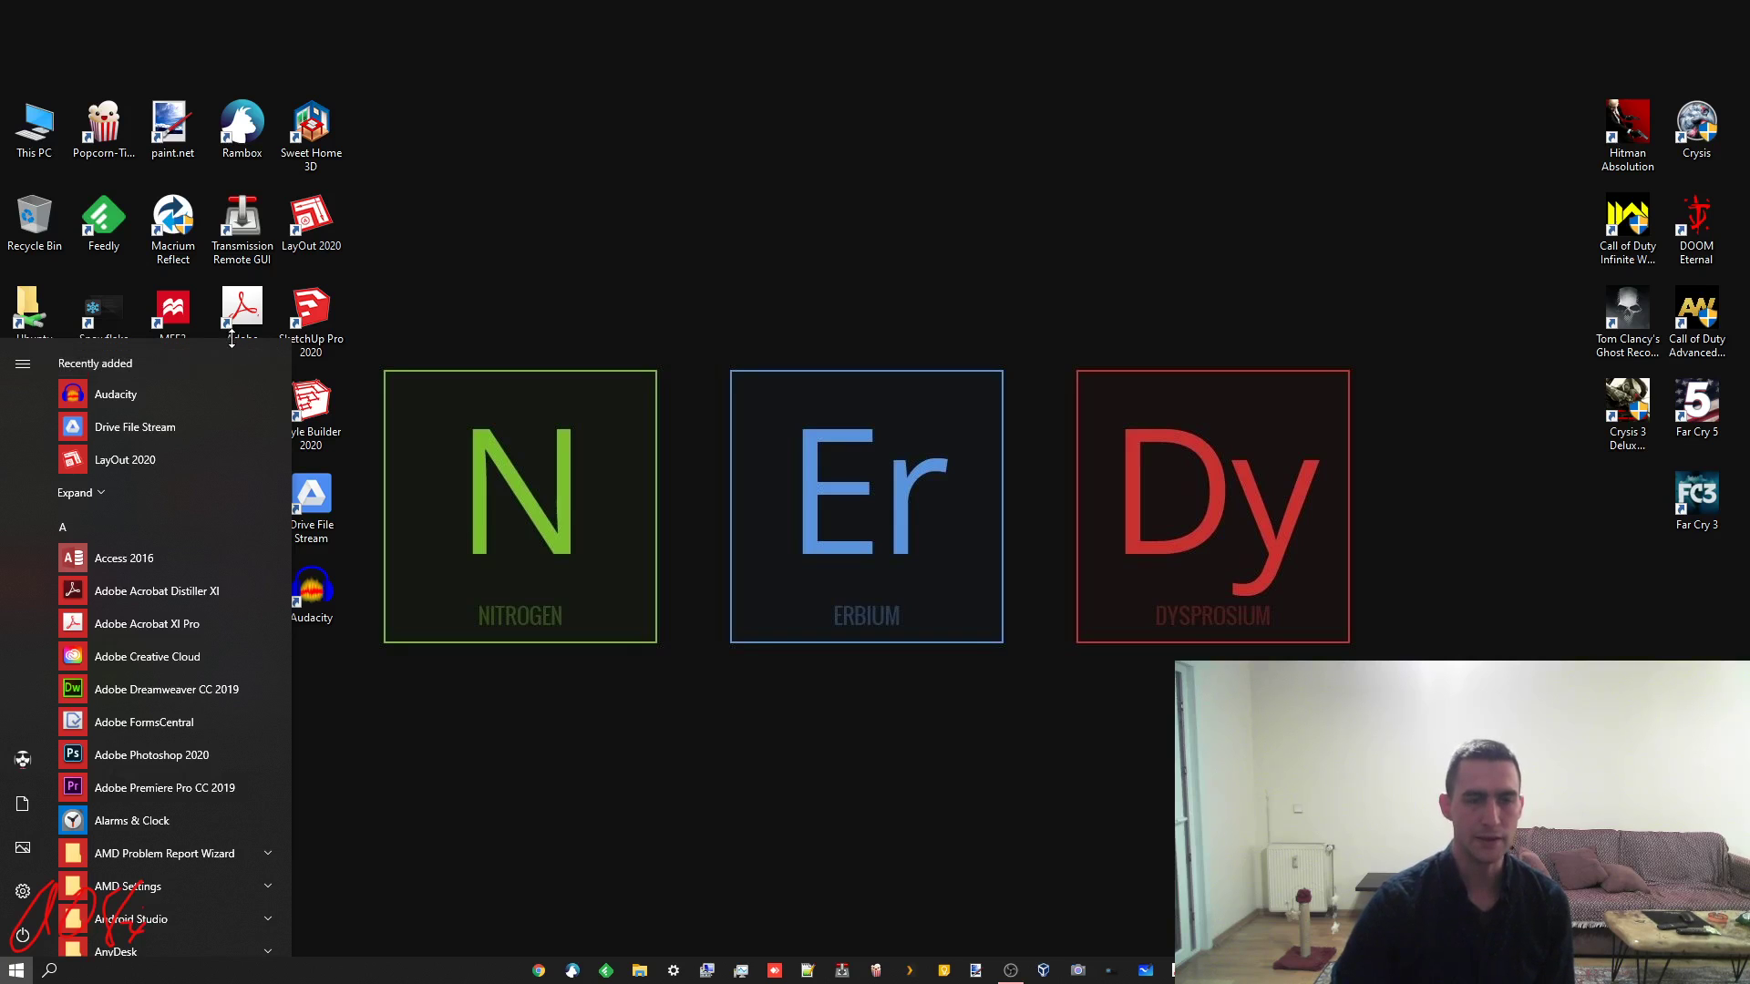
left_click_drag(232, 339, 225, 5)
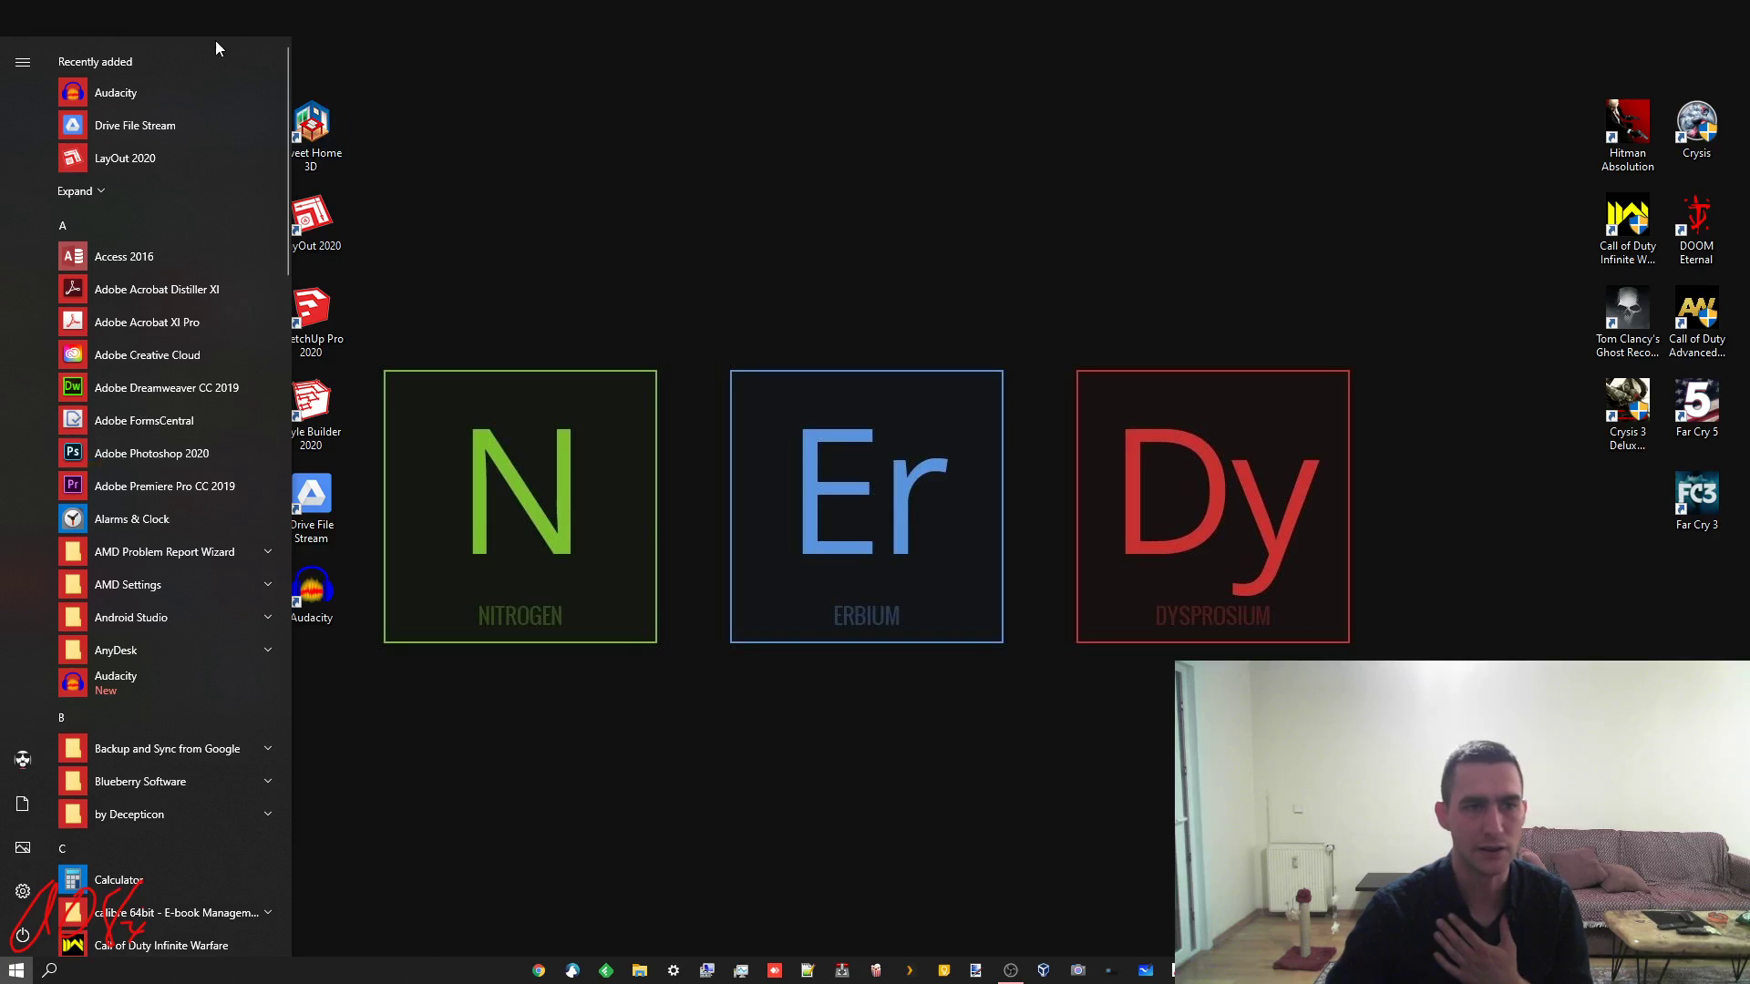
left_click_drag(215, 40, 228, 337)
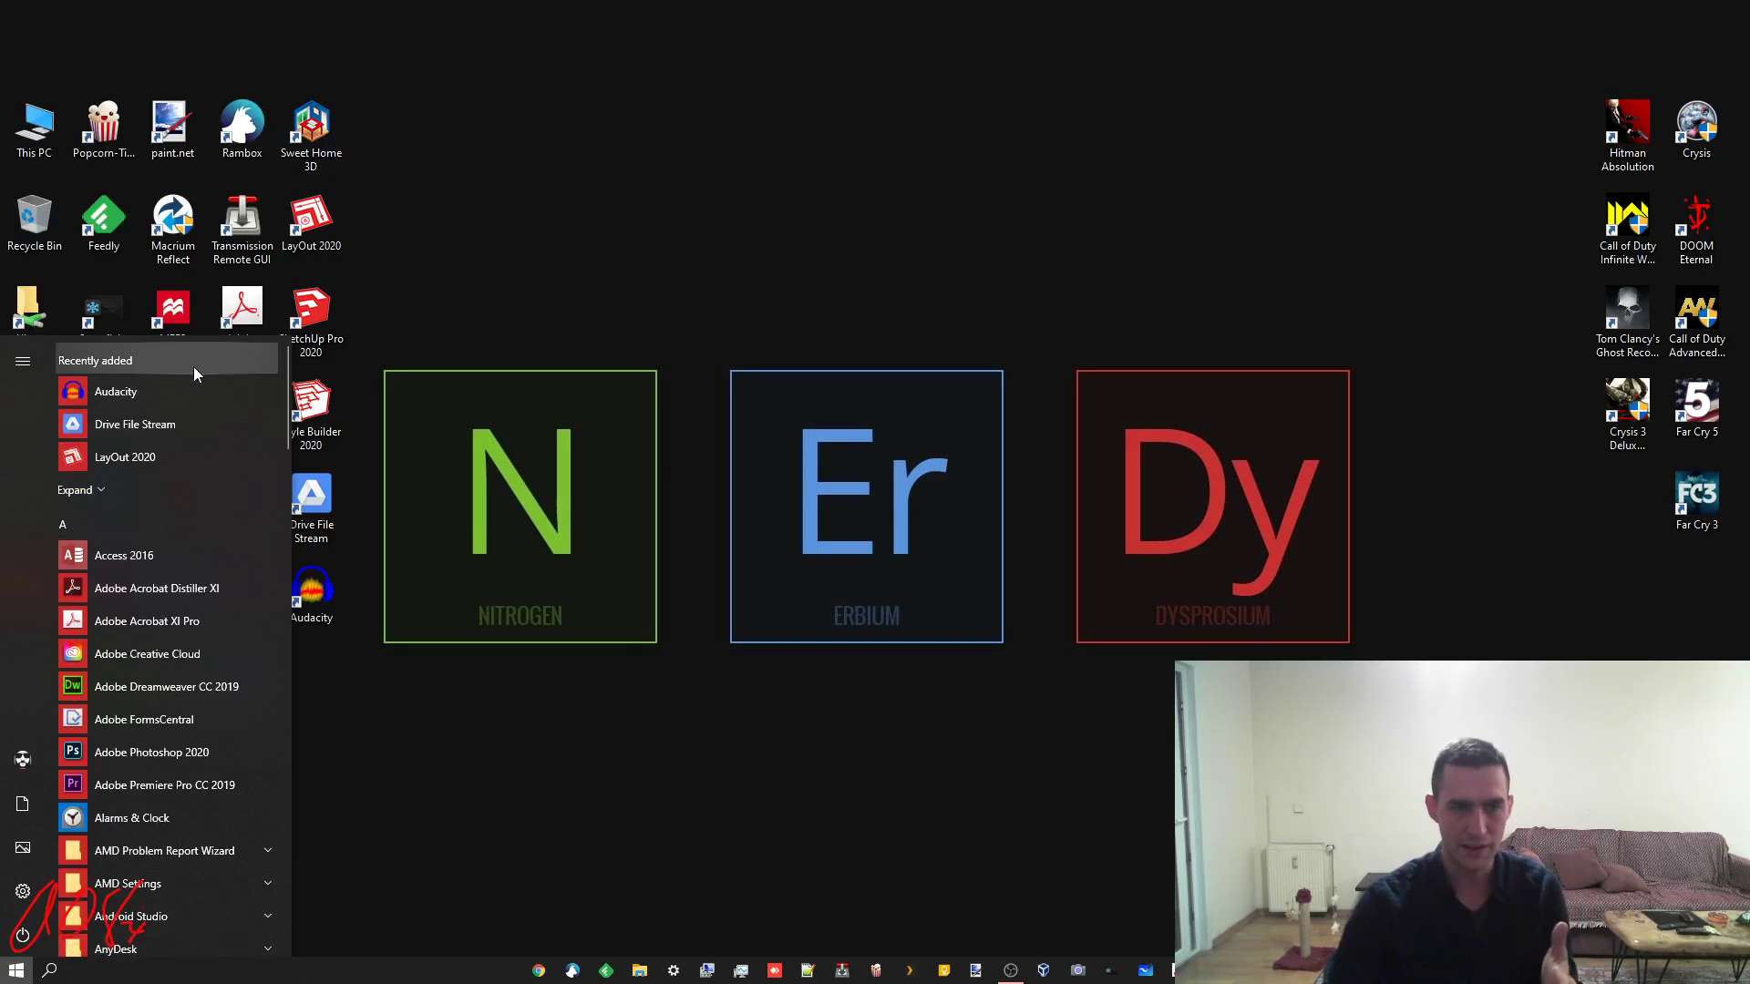
left_click_drag(194, 330, 196, 36)
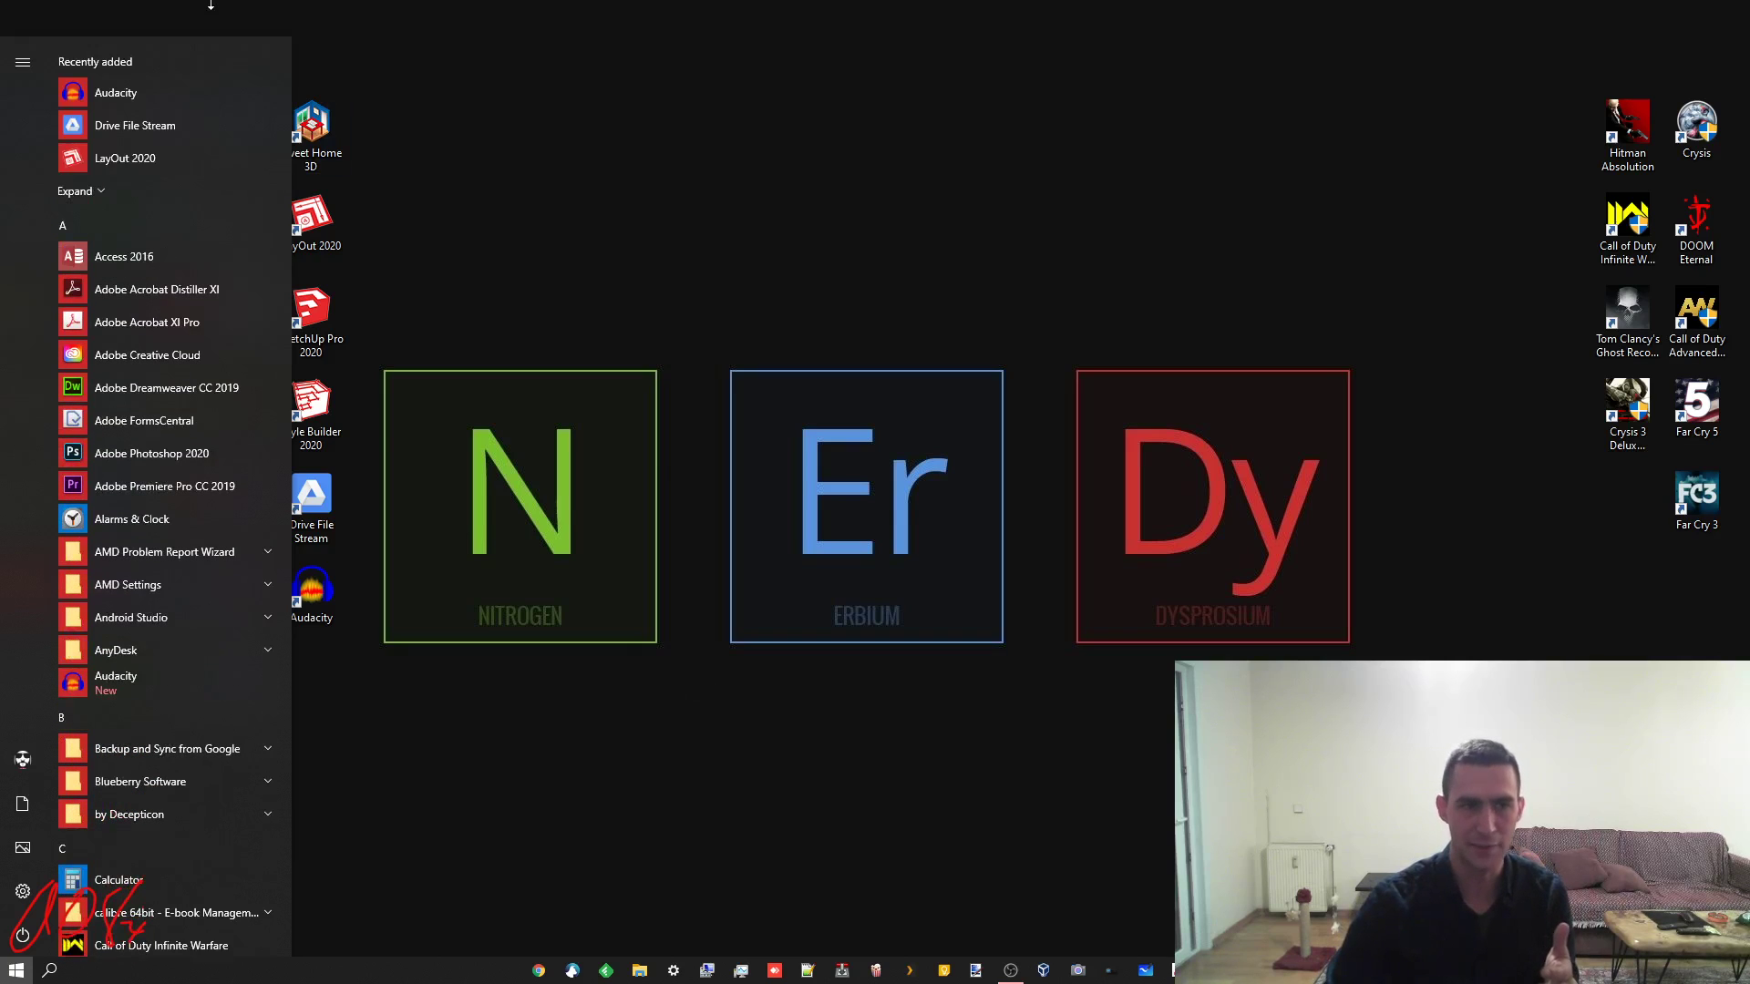
left_click(22, 60)
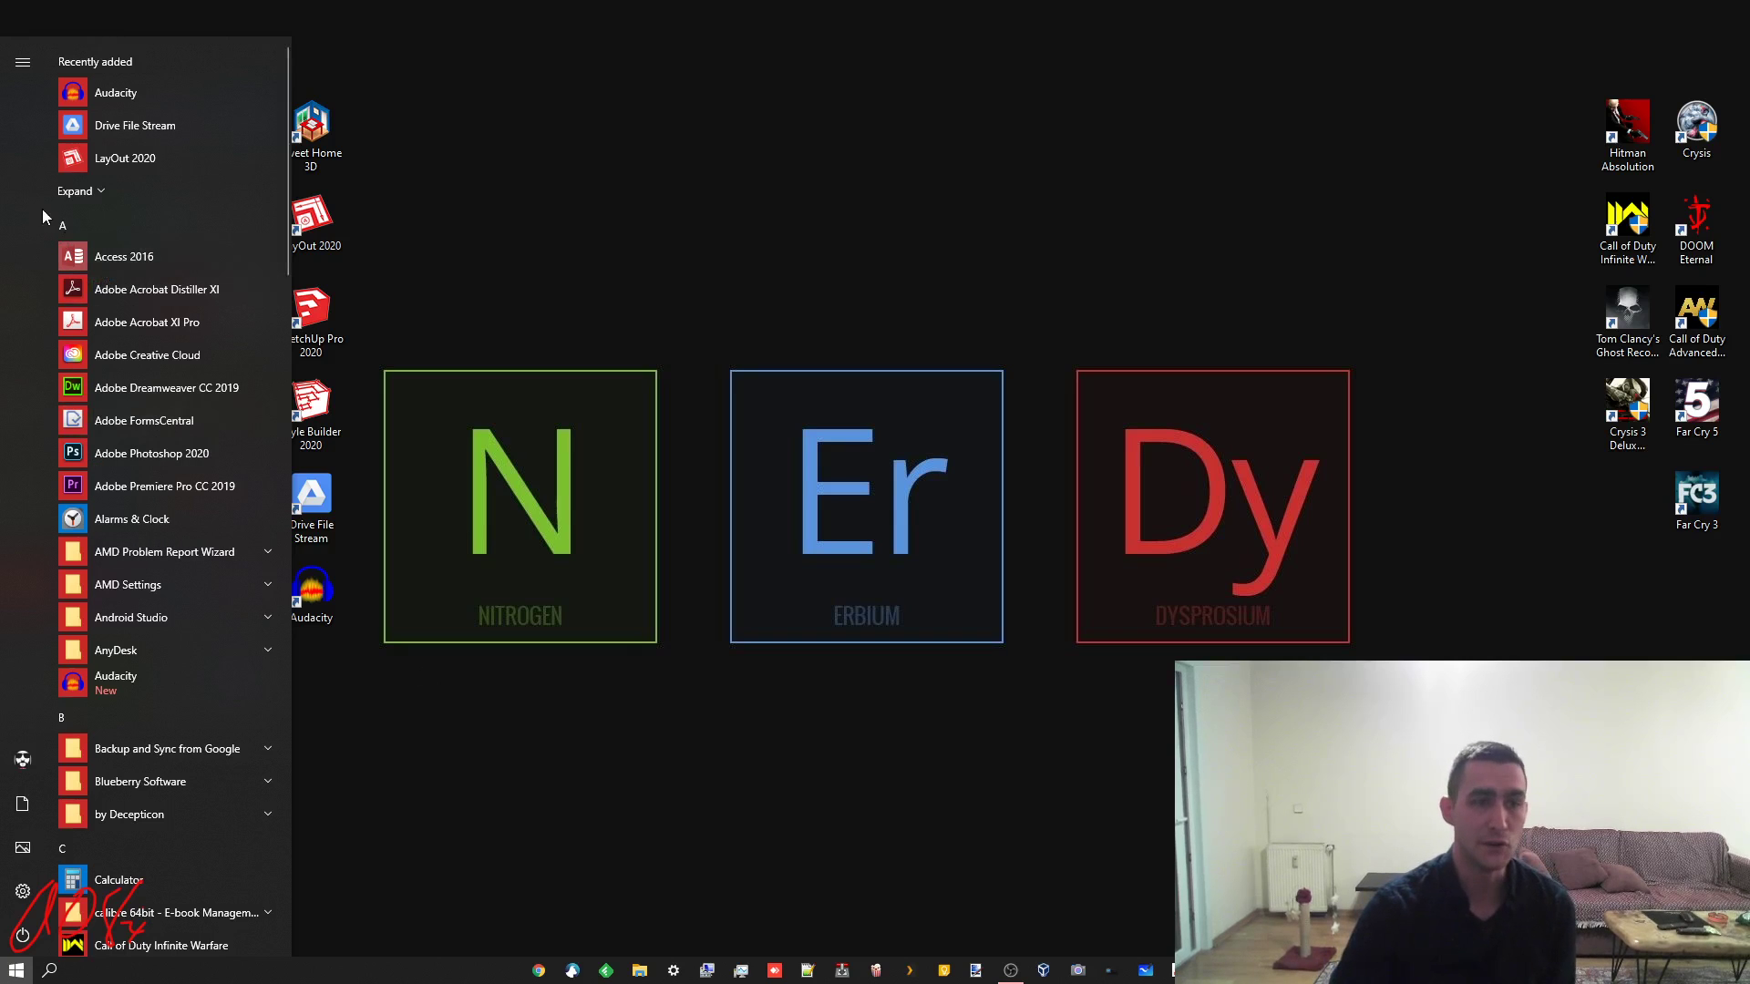
Turn on "Show most used apps" in the Start personalization settings and check the Start menu
right_click(422, 977)
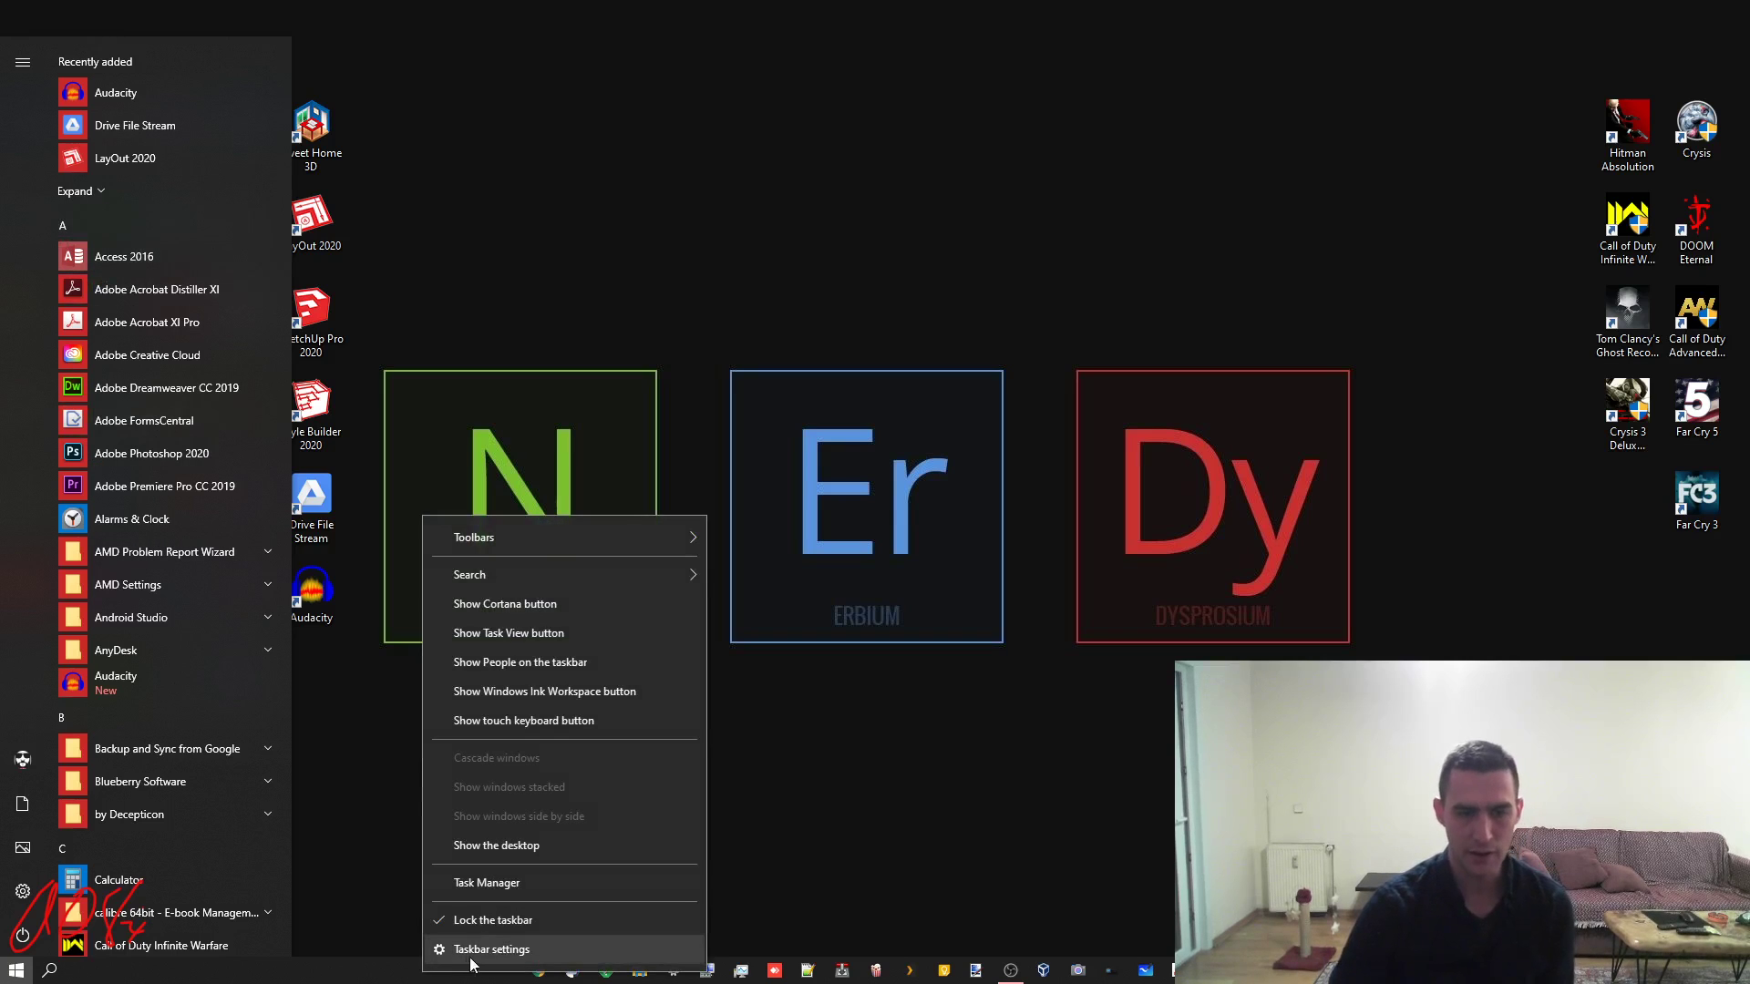
left_click(453, 943)
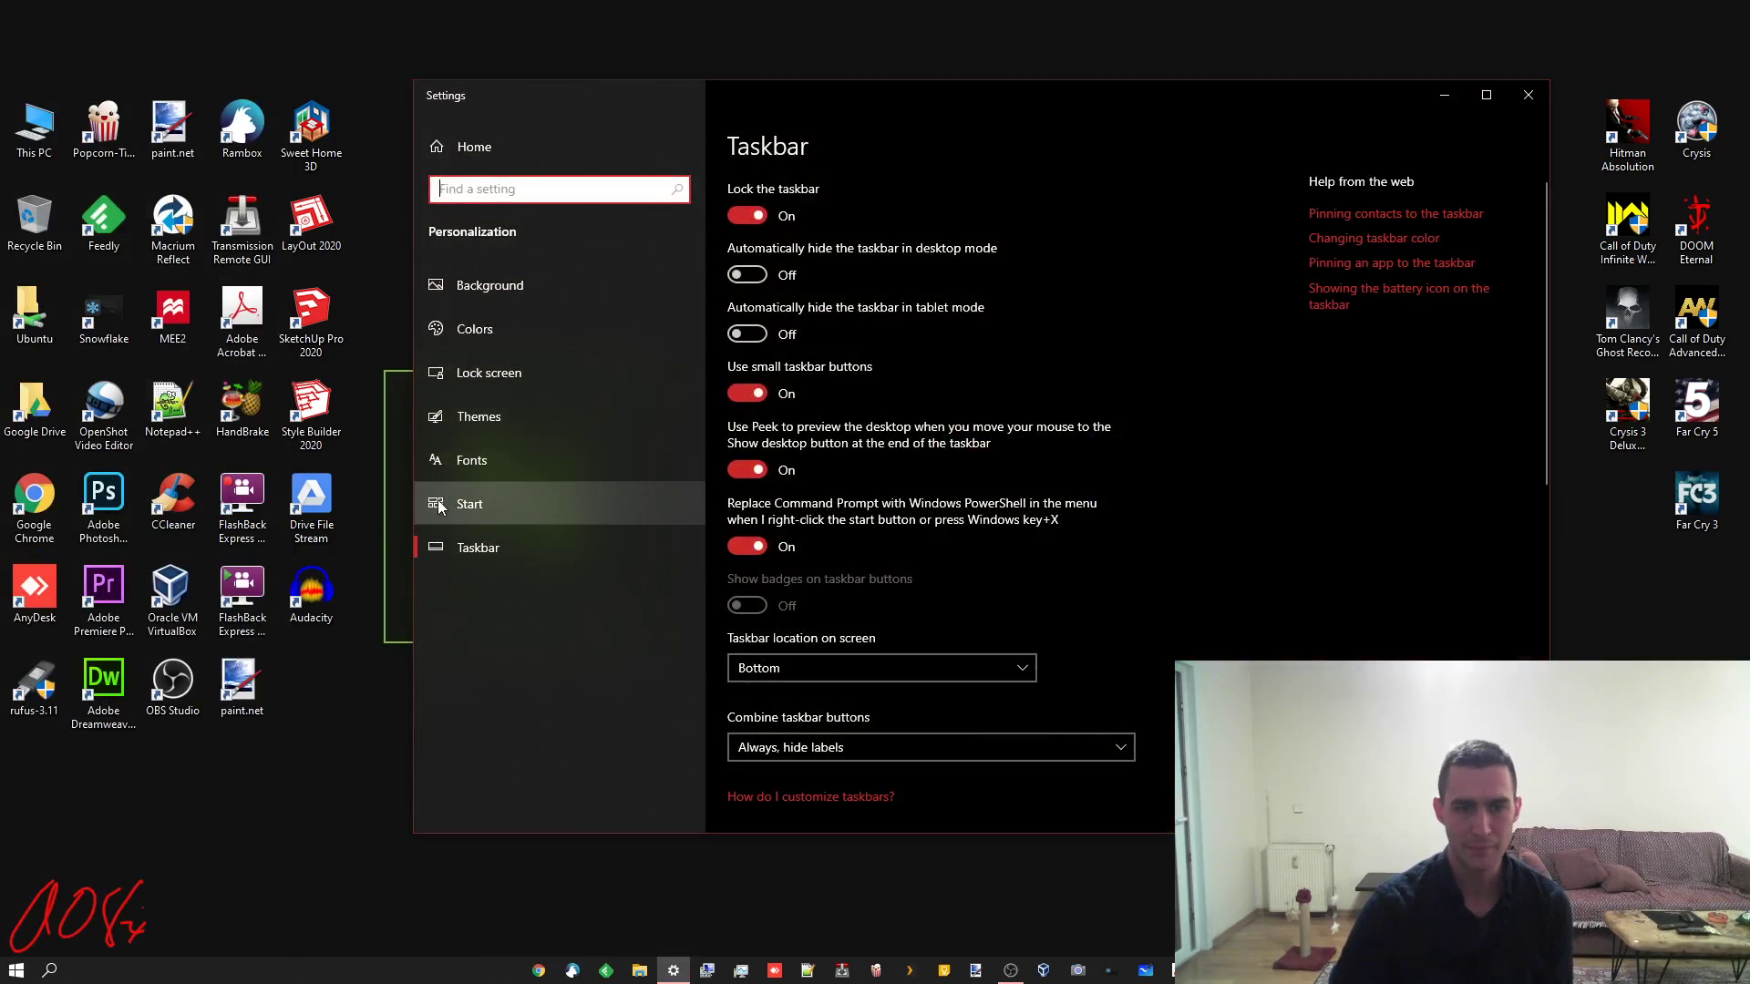
left_click(437, 501)
left_click(746, 393)
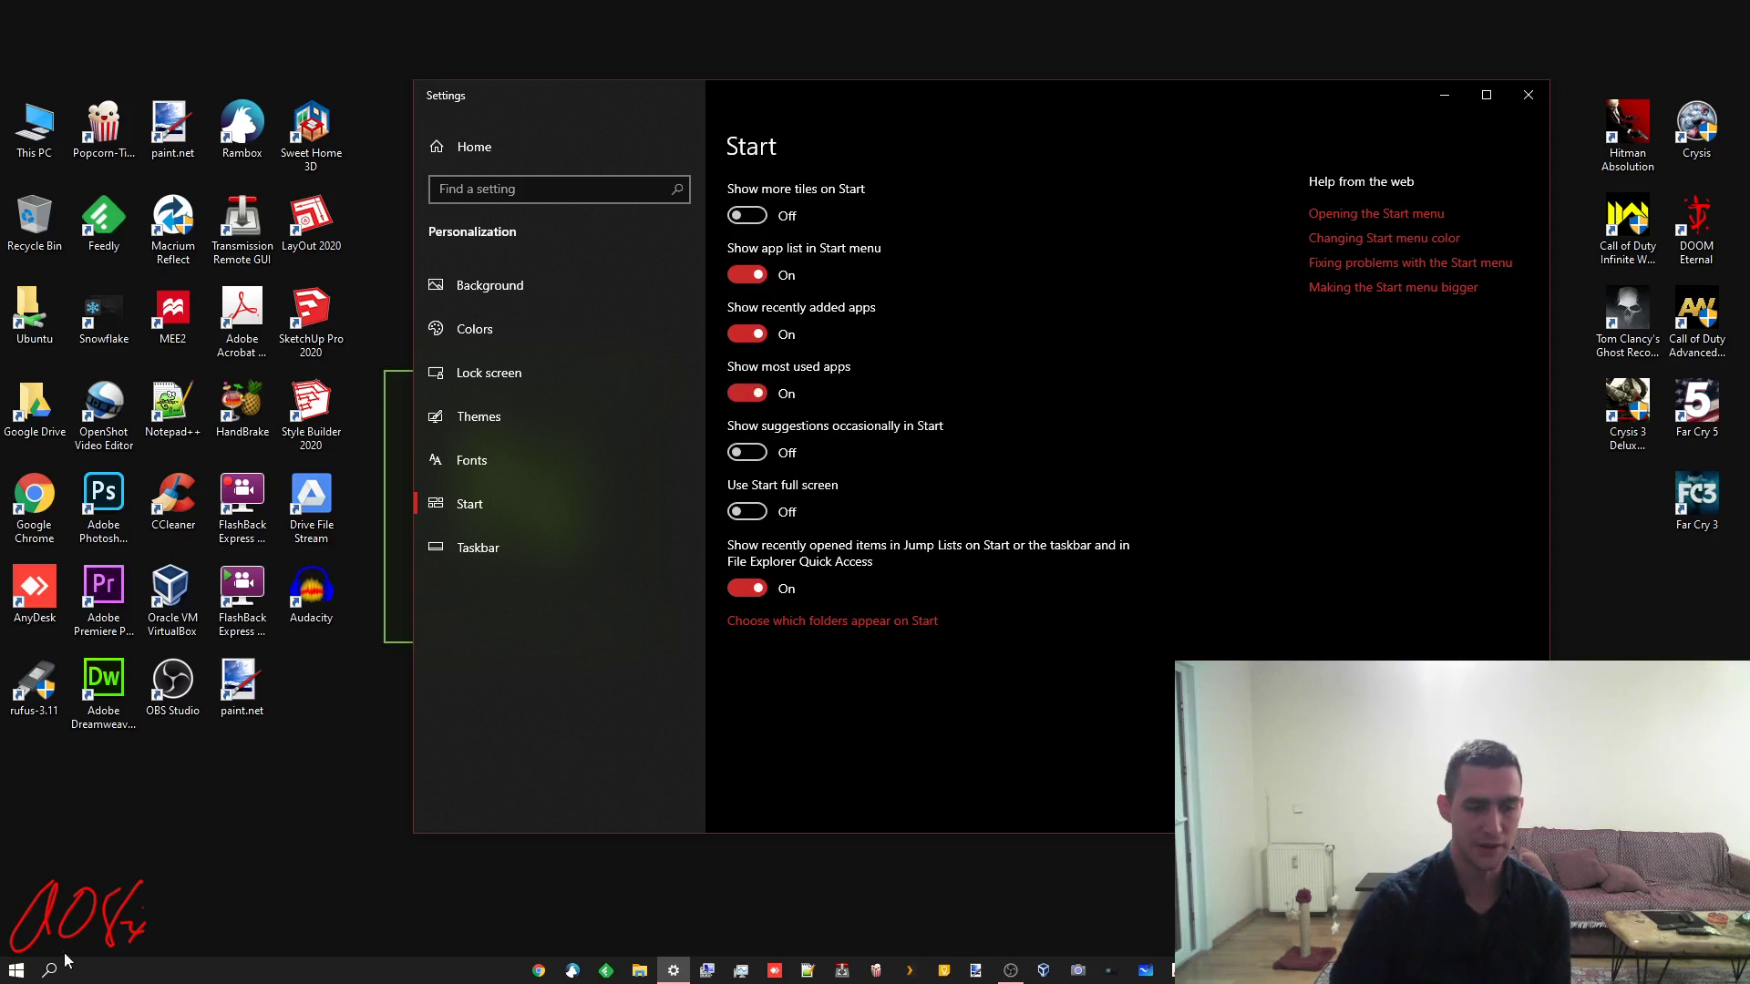
left_click(17, 971)
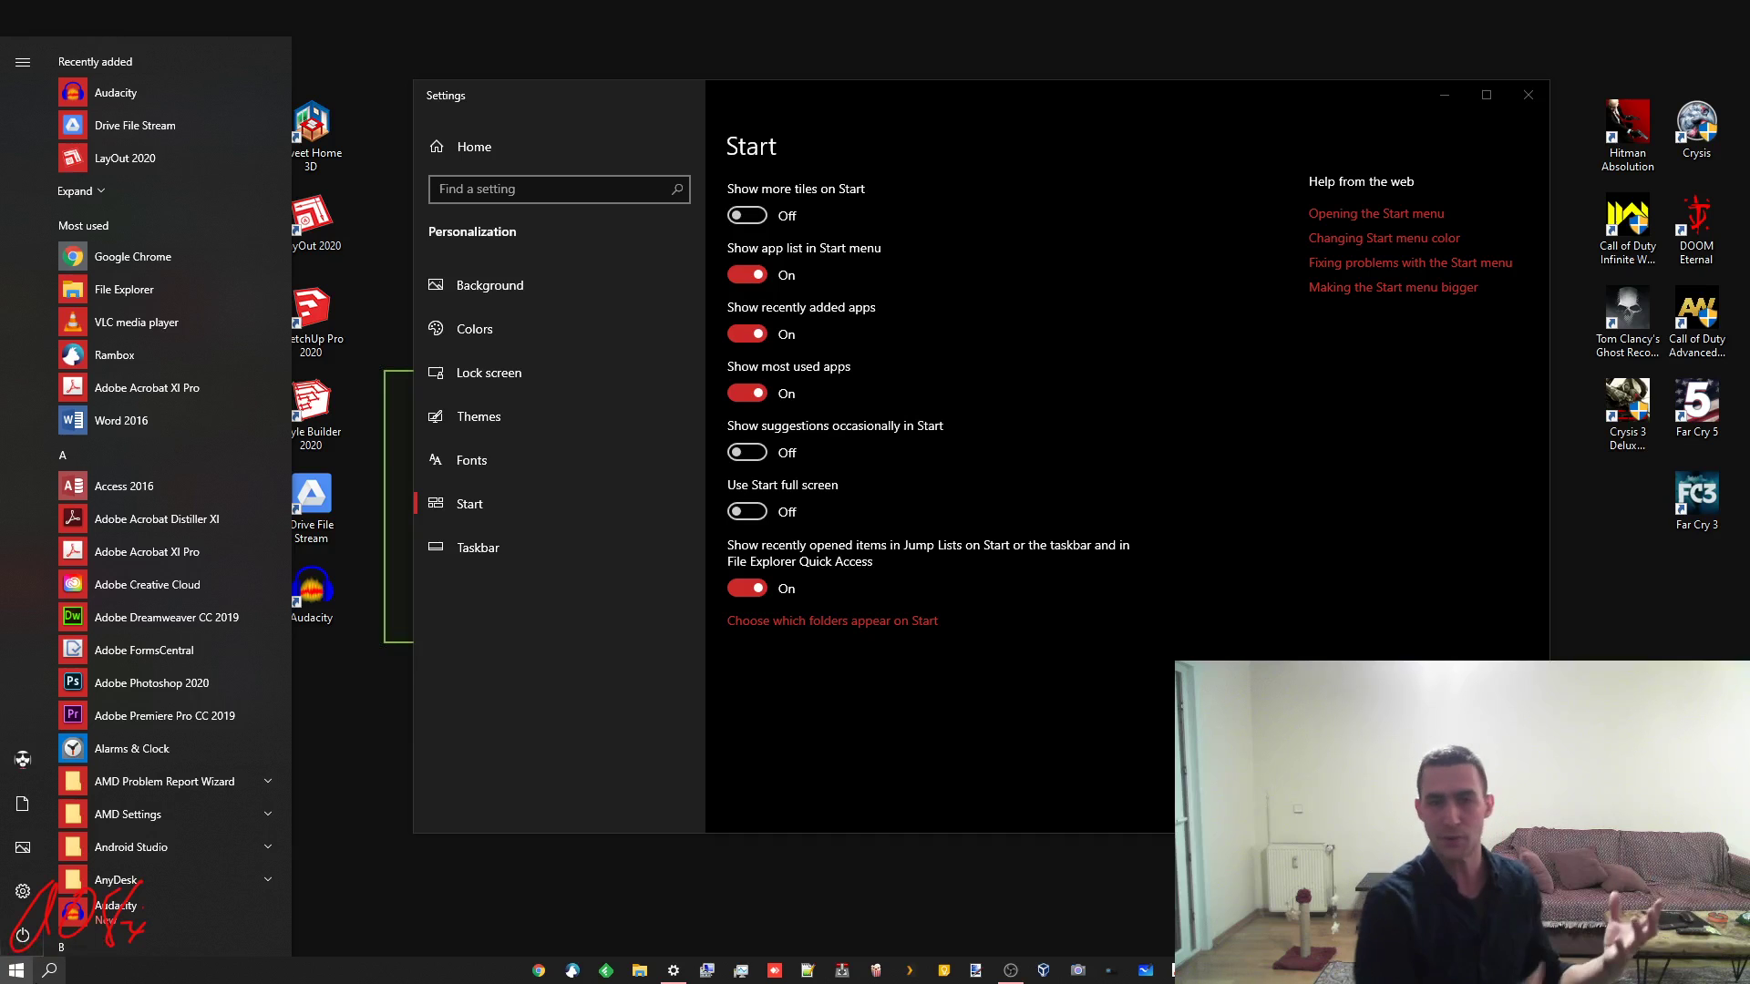
Turn off "Show recently added apps" and "Show most used apps", and check the Start menu's app list
left_click(748, 334)
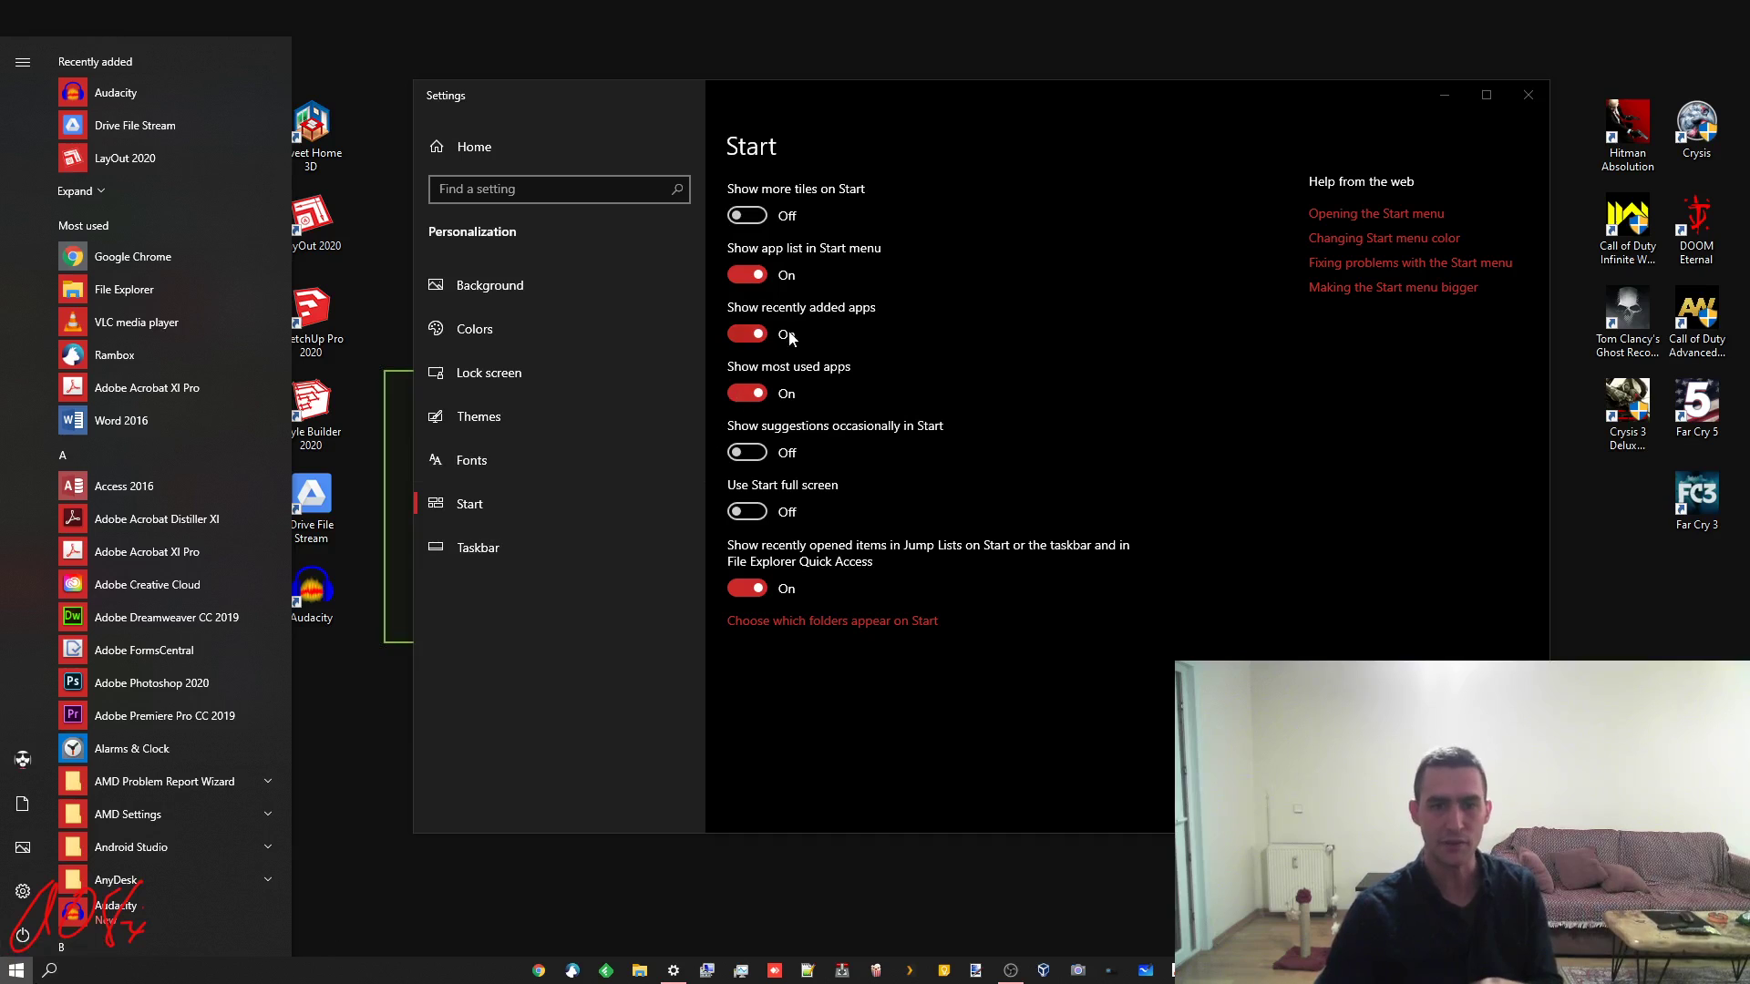
left_click(745, 394)
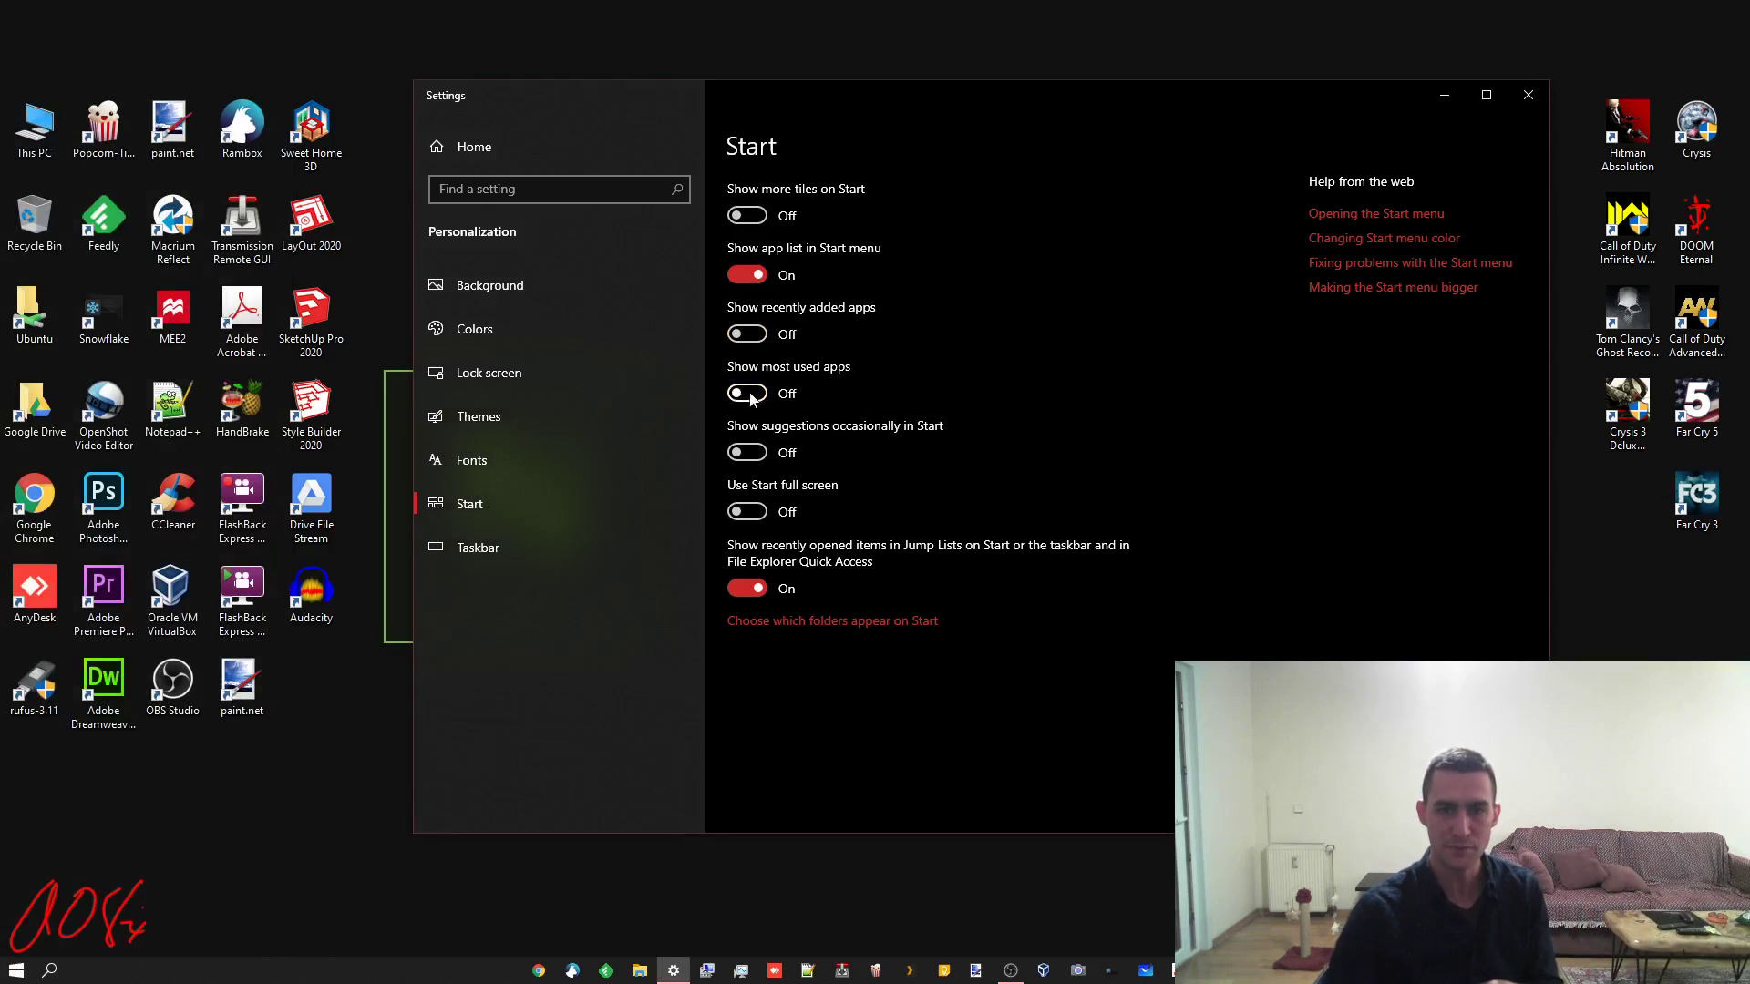
left_click(17, 970)
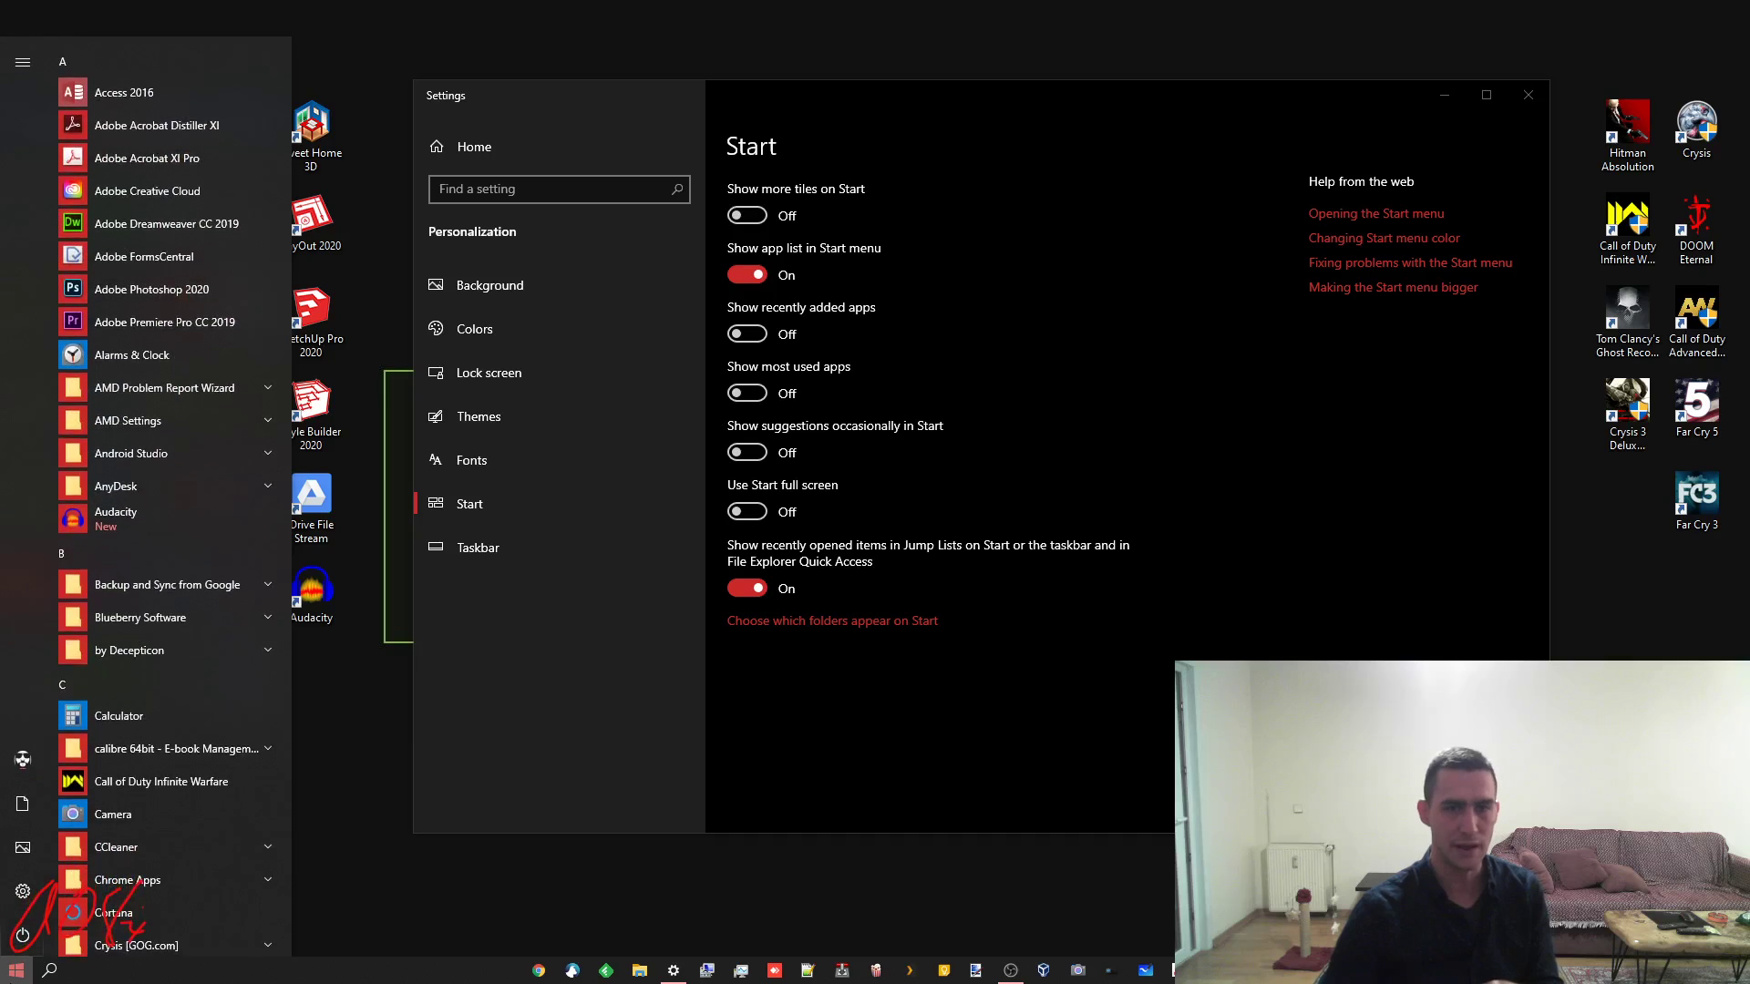
key("Escape")
Turn off "Show app list in Start menu" and switch the Start menu between pinned tiles and all apps
left_click(747, 275)
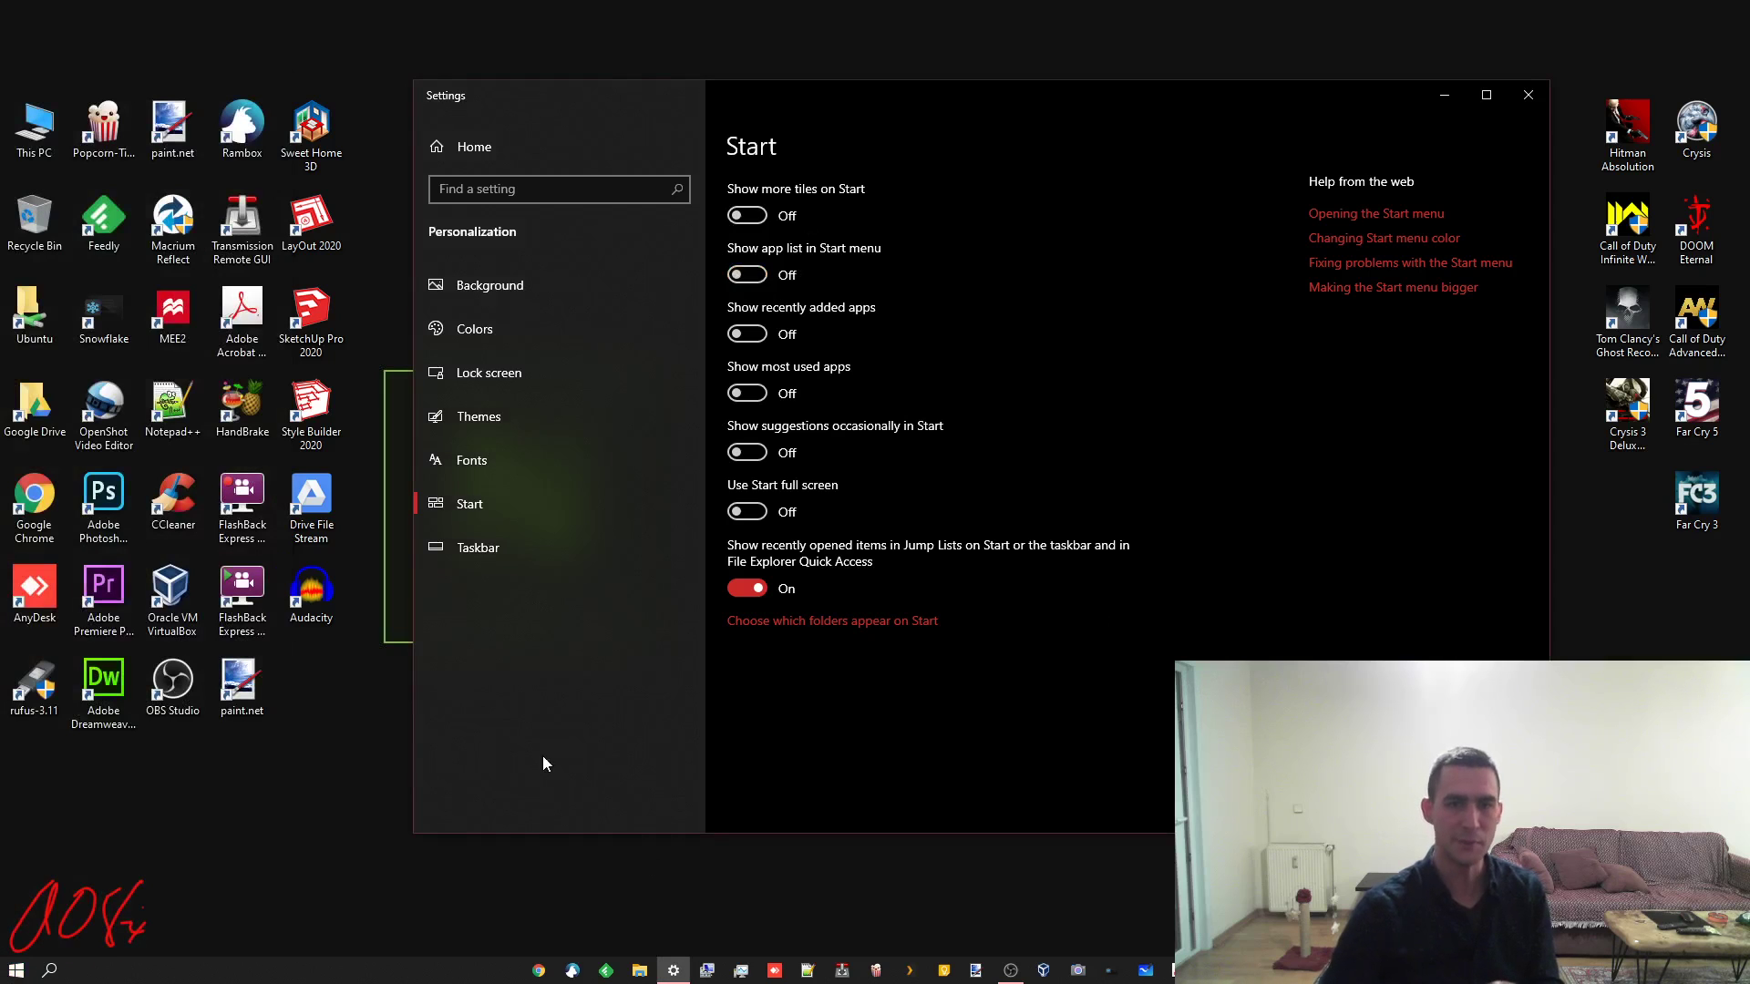
left_click(16, 970)
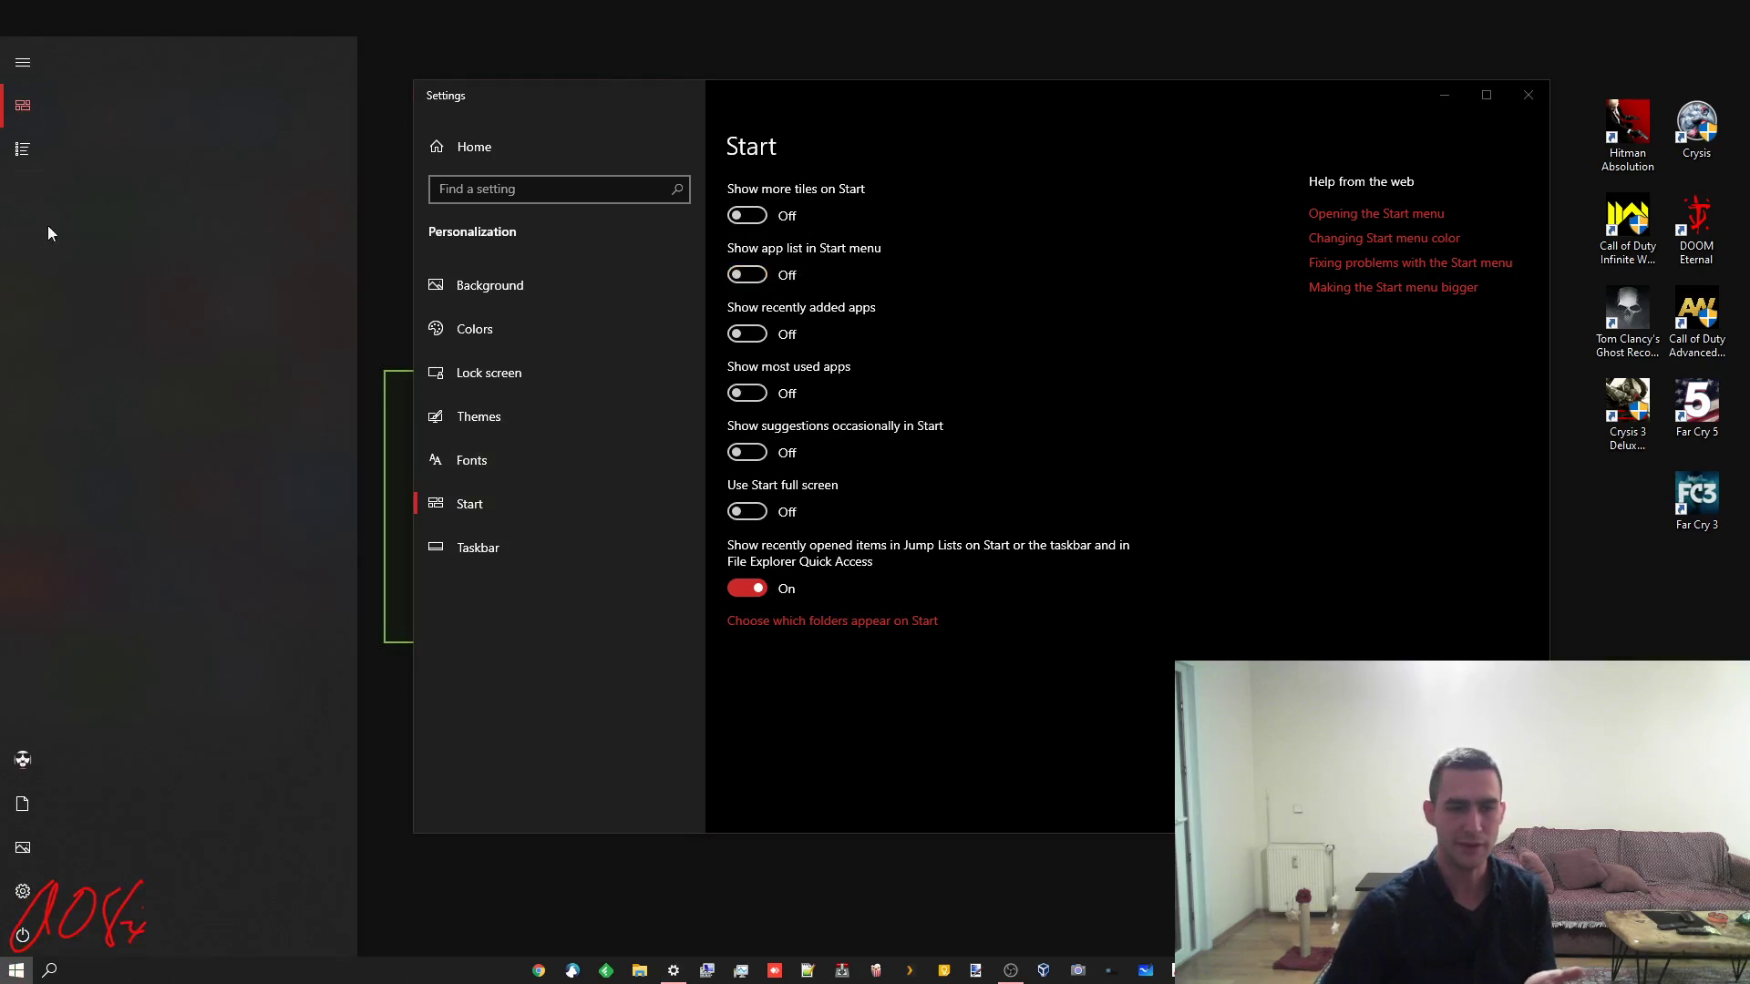
left_click(13, 151)
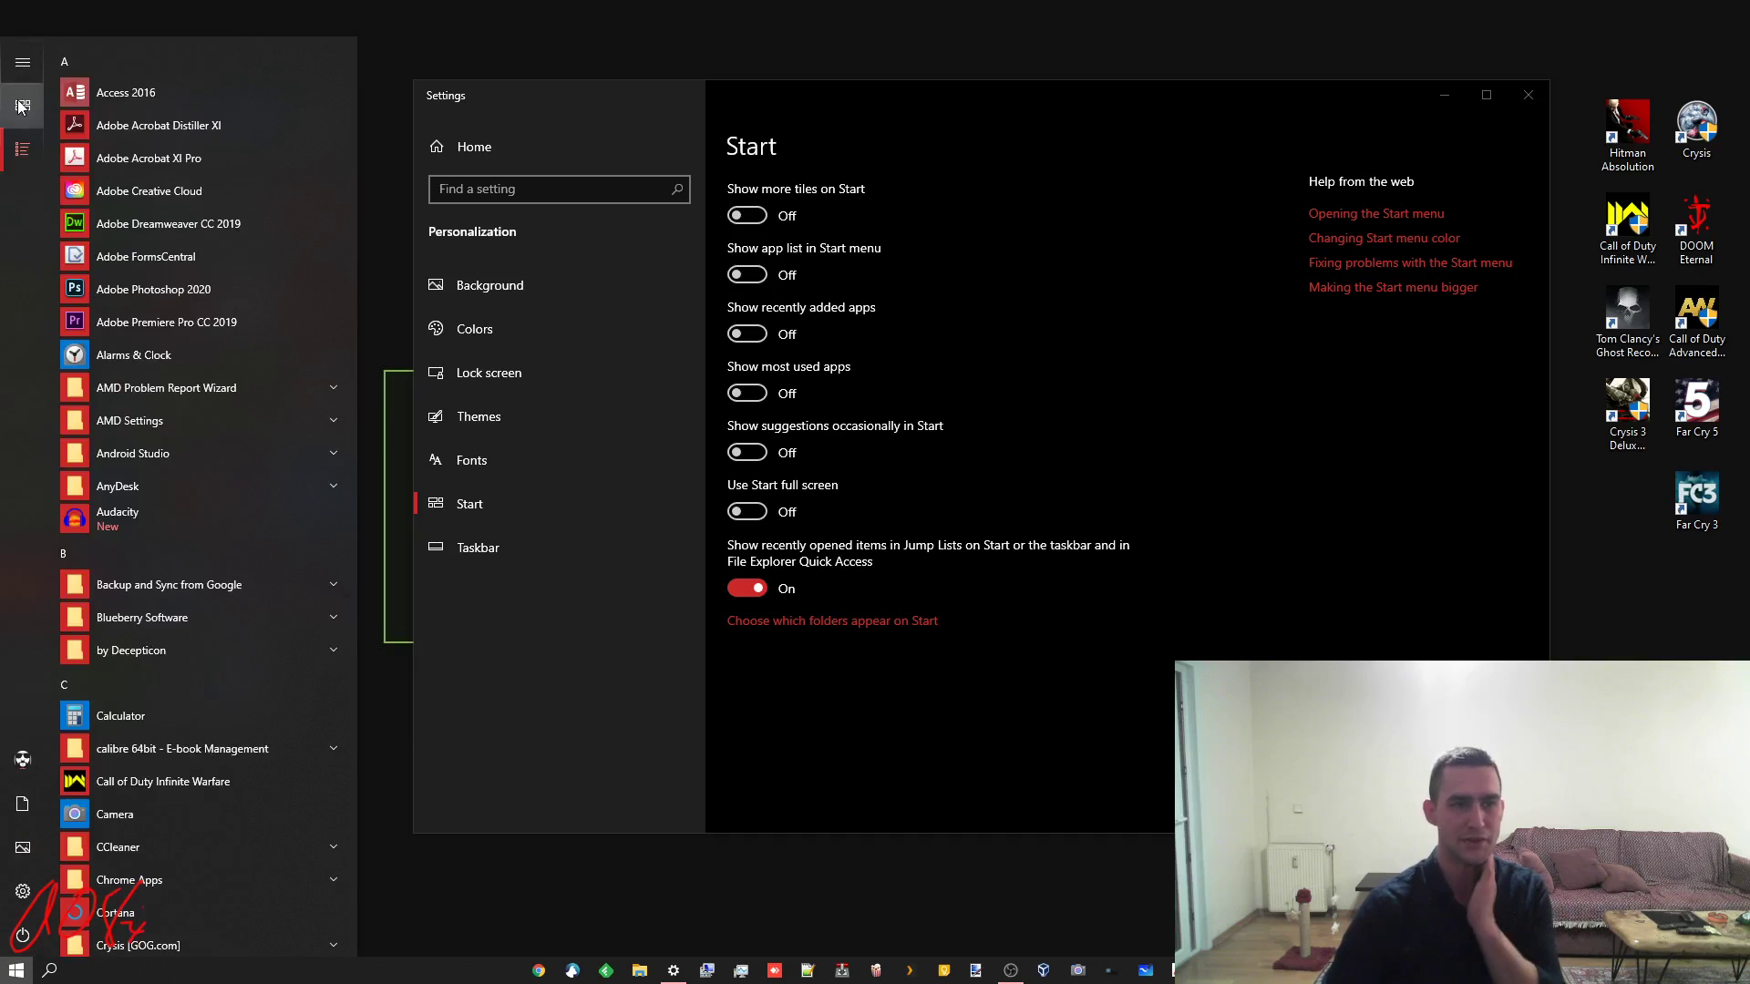
left_click(23, 104)
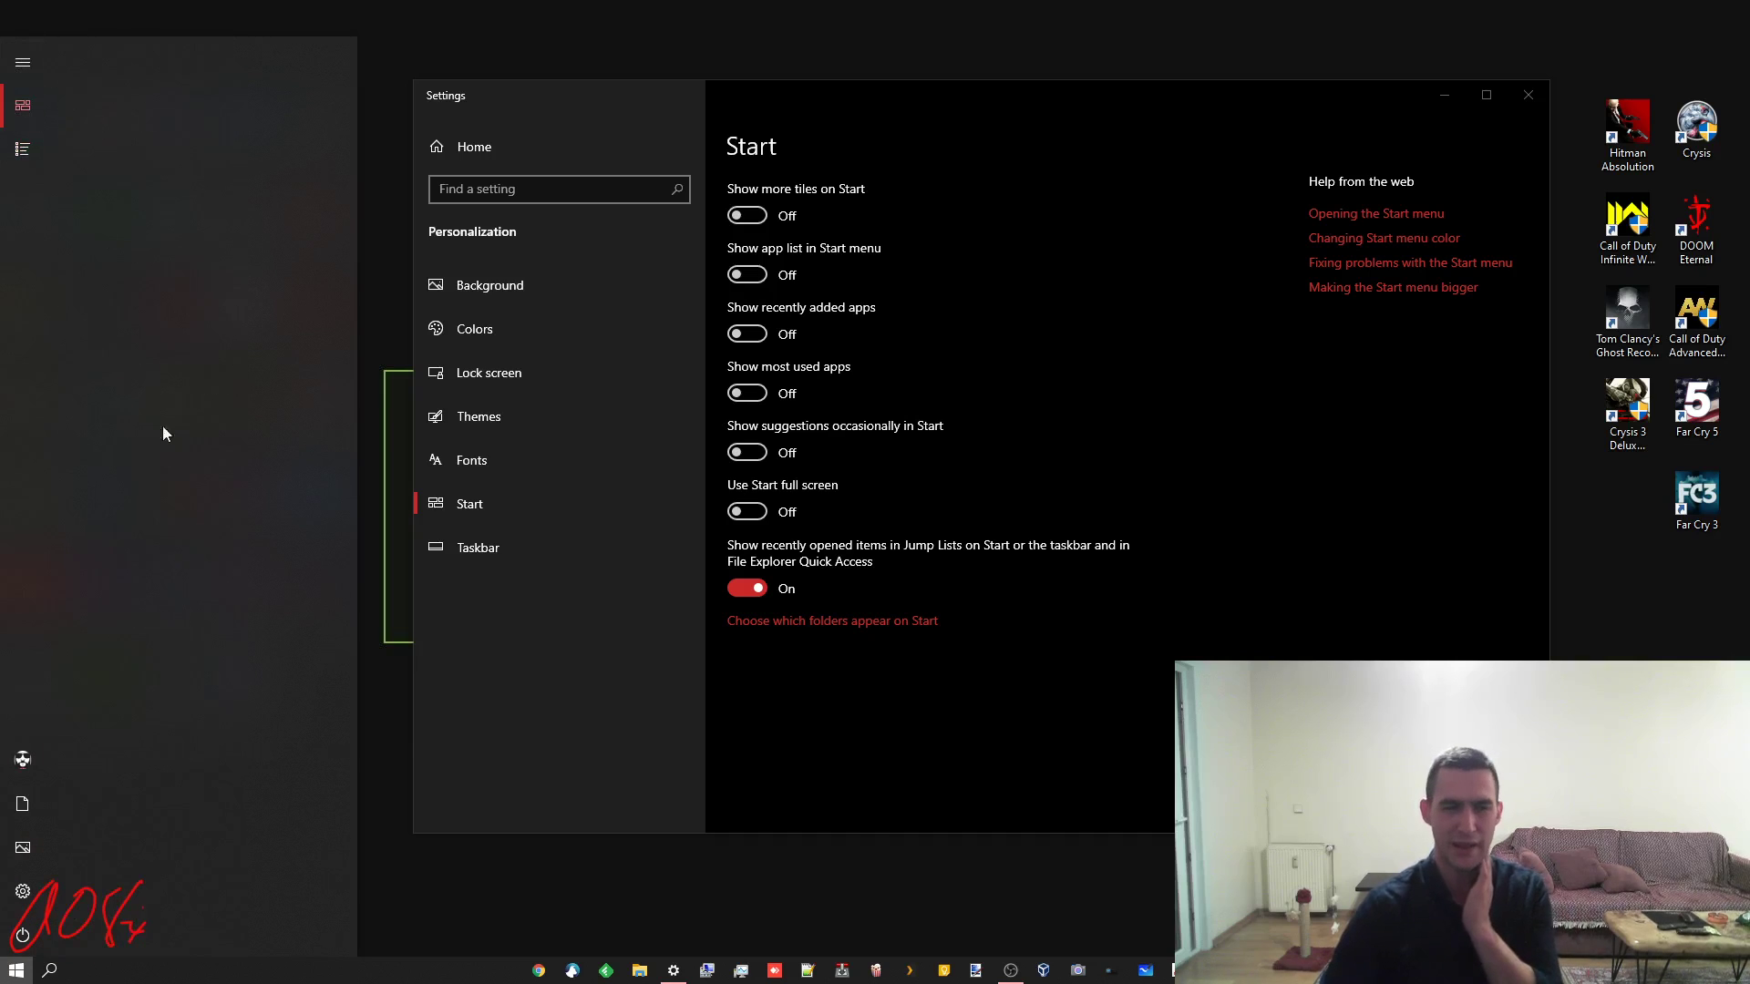
left_click(22, 149)
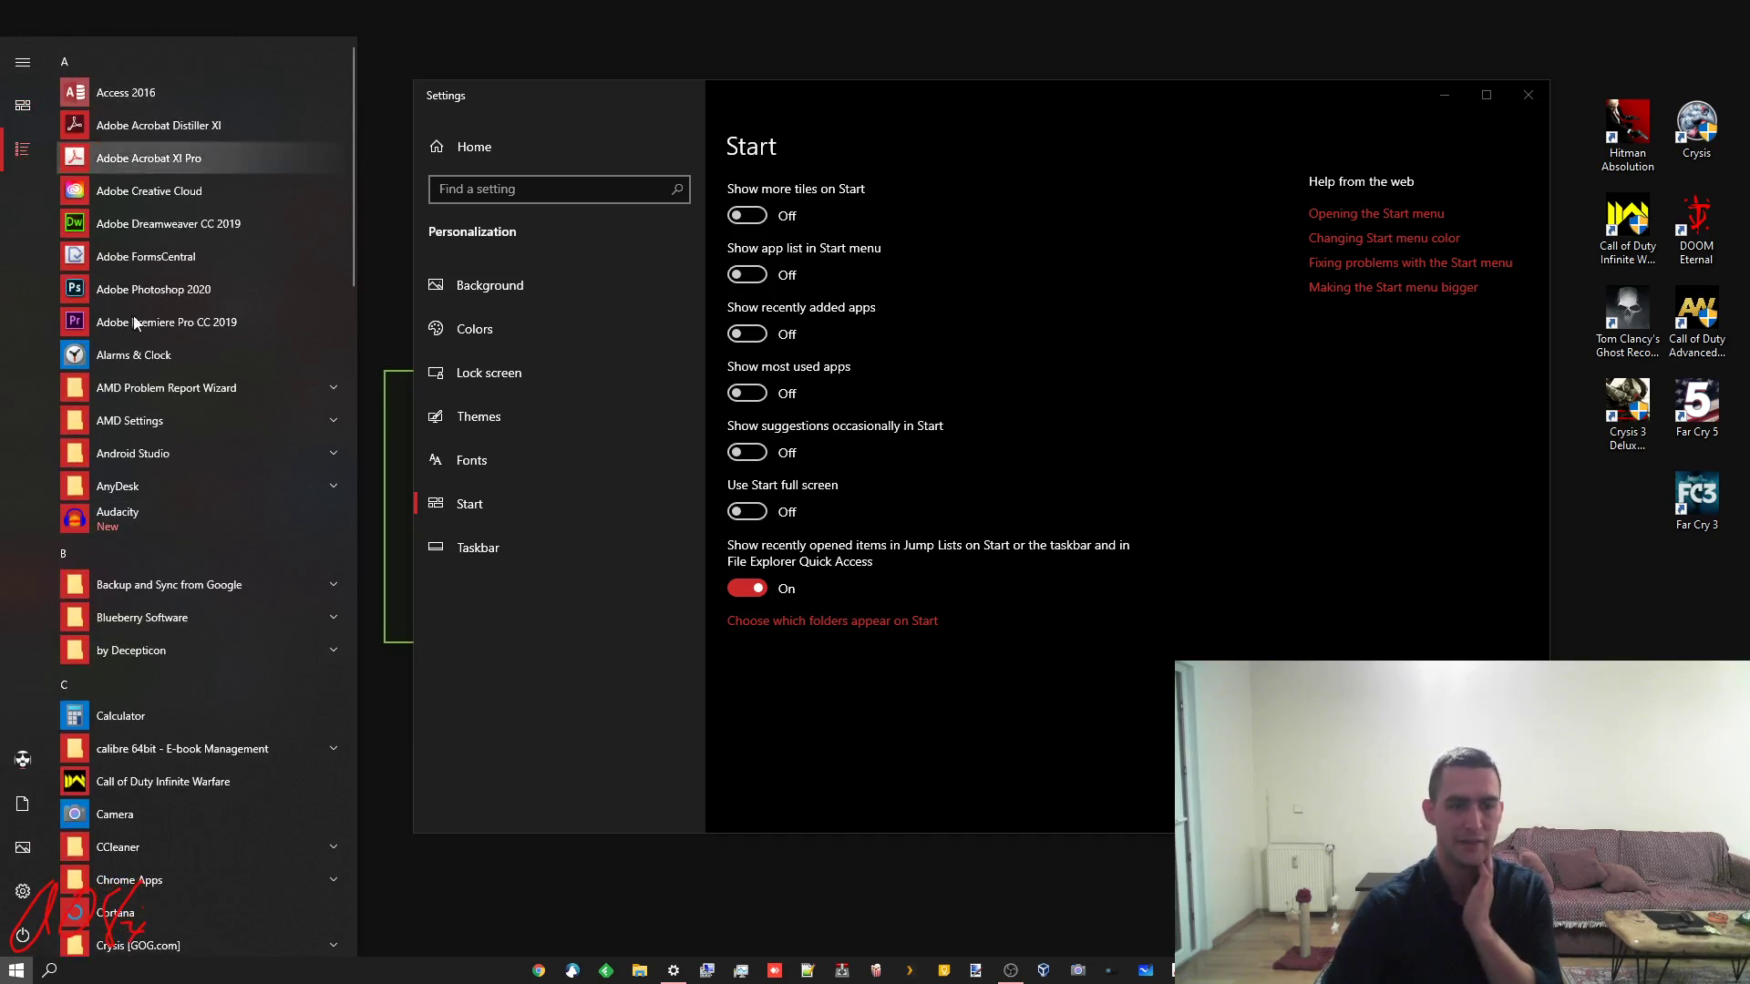
left_click(877, 746)
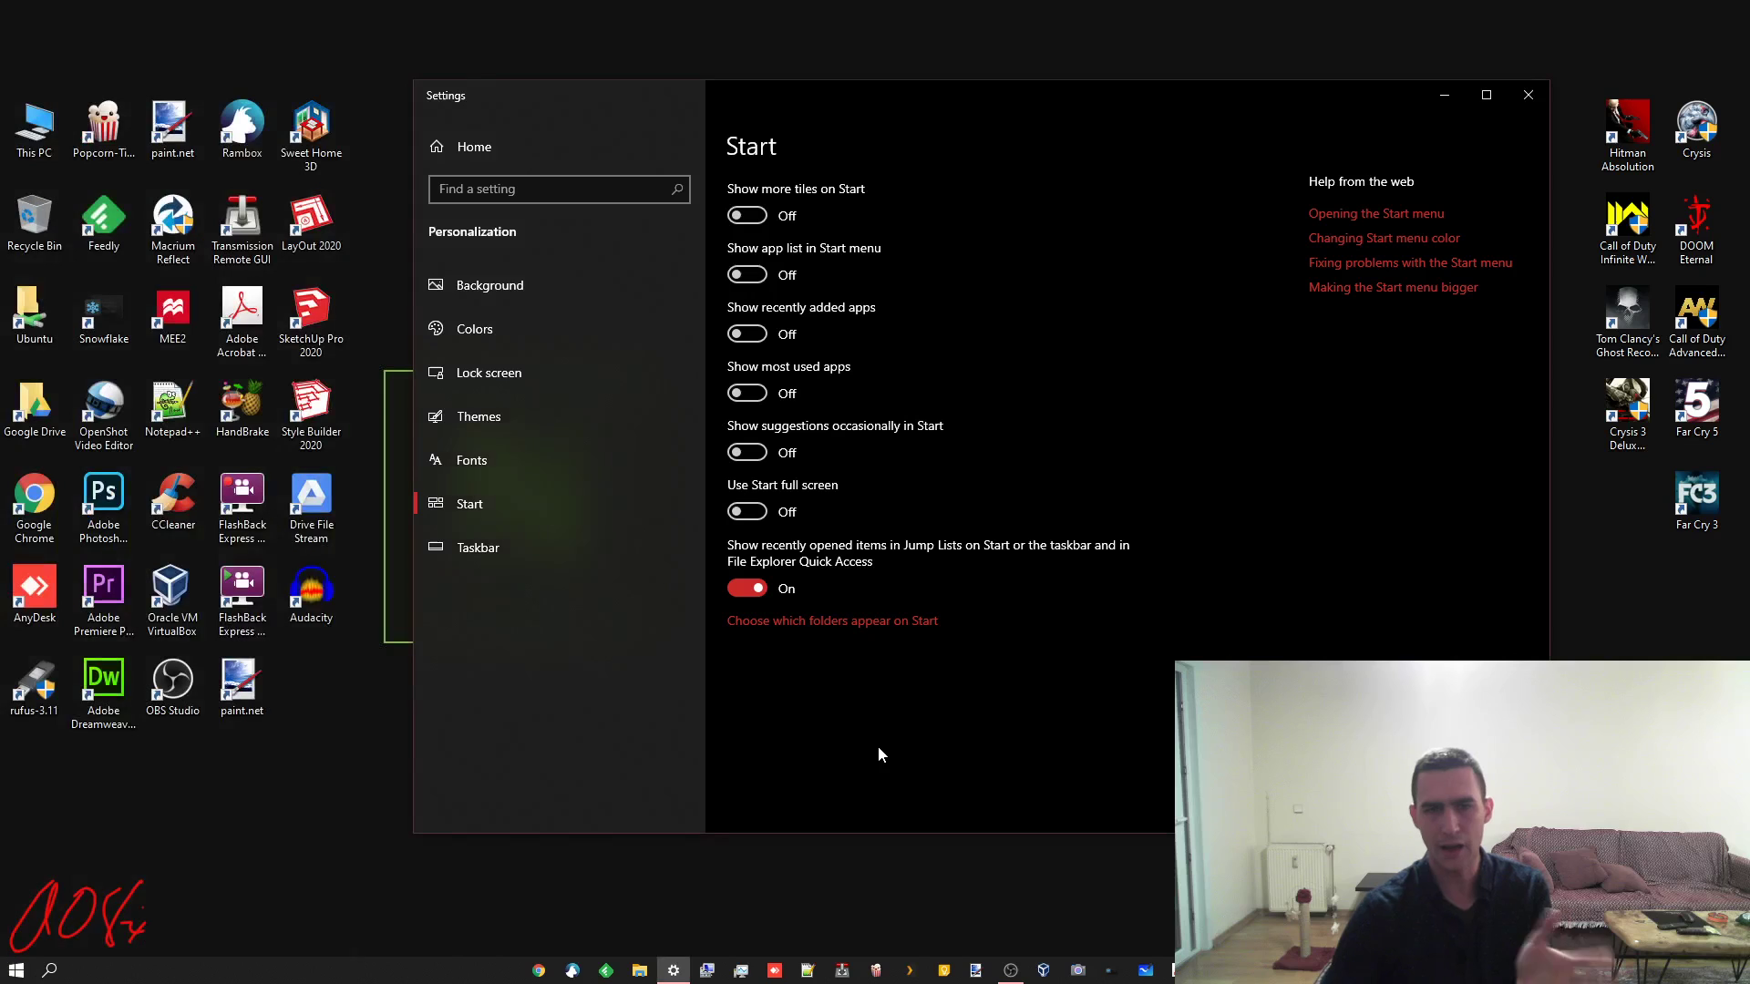
Turn on the app list, recently added apps and most used apps for the Start menu
left_click(747, 274)
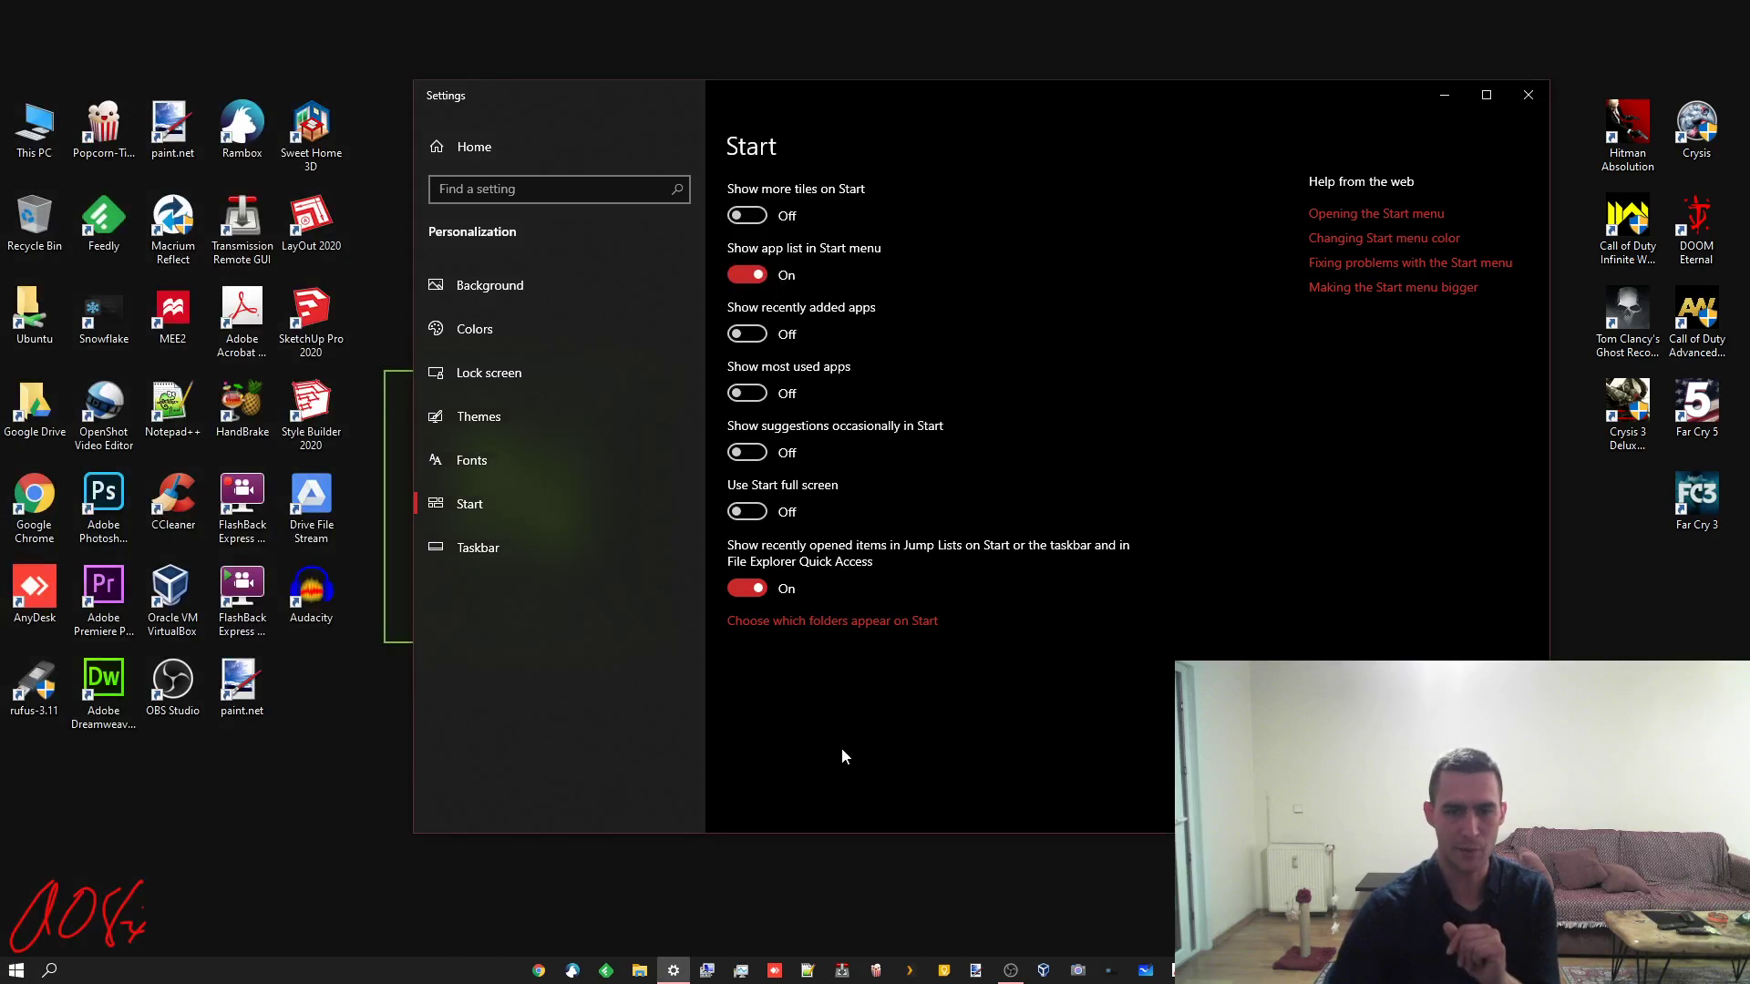
left_click(13, 972)
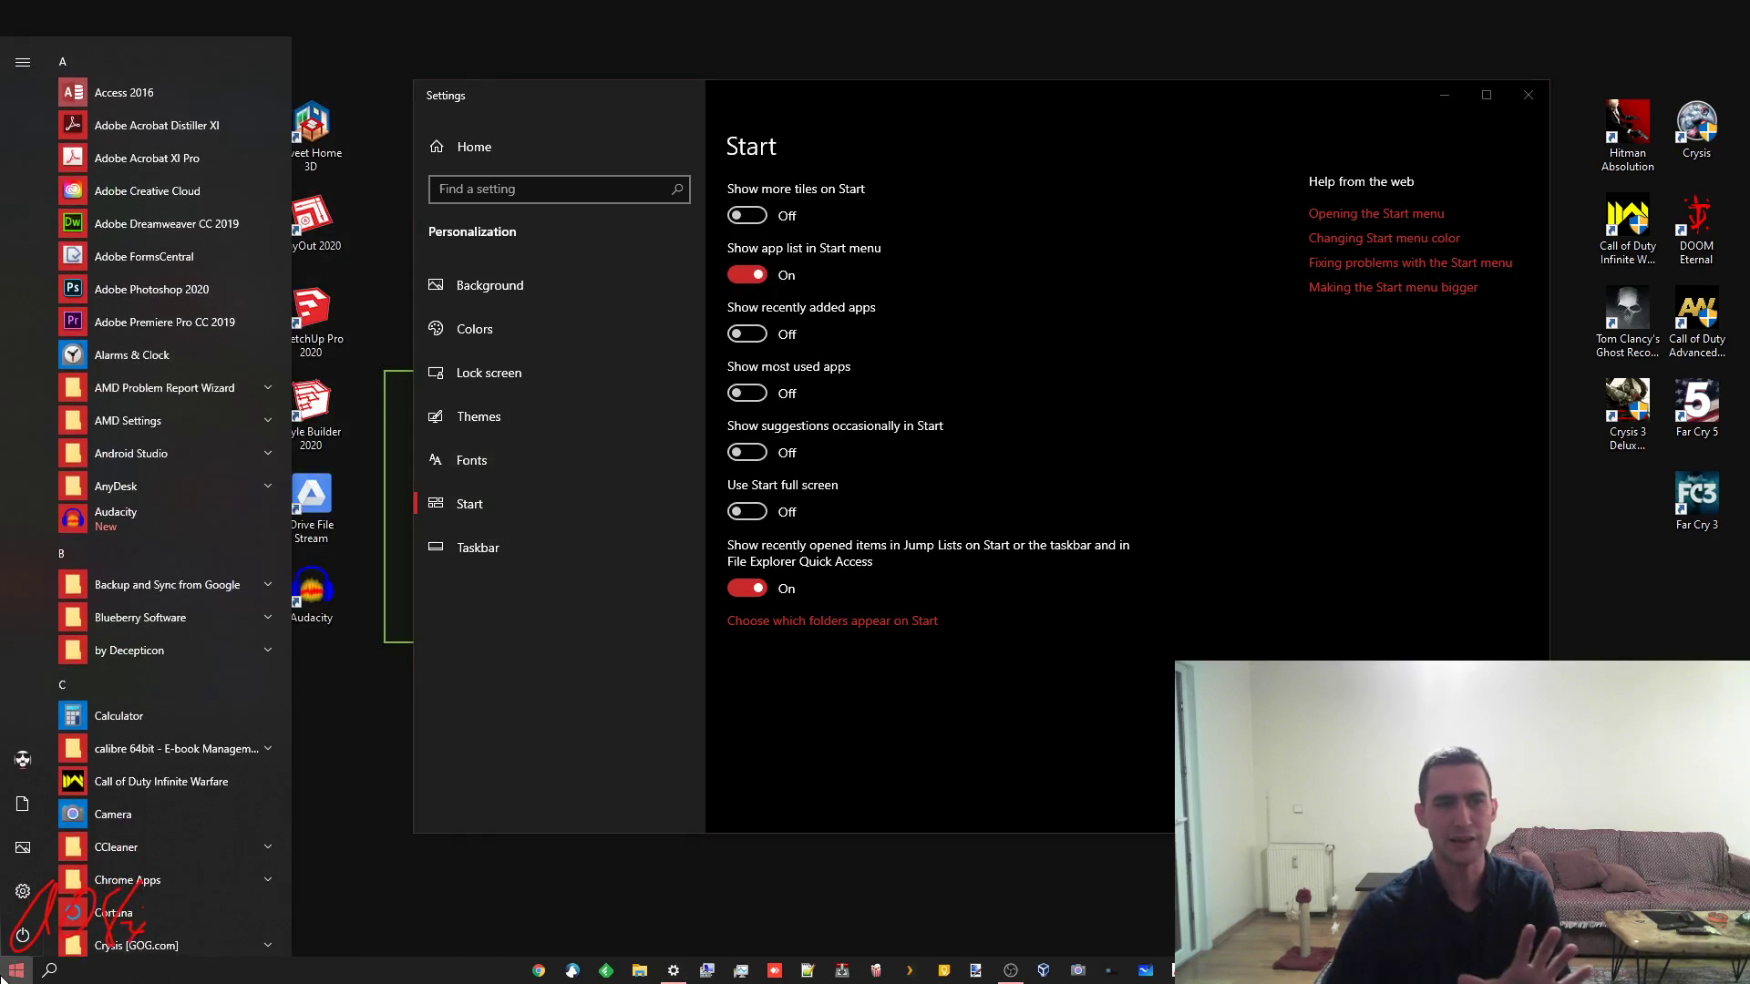
left_click(953, 708)
left_click(748, 334)
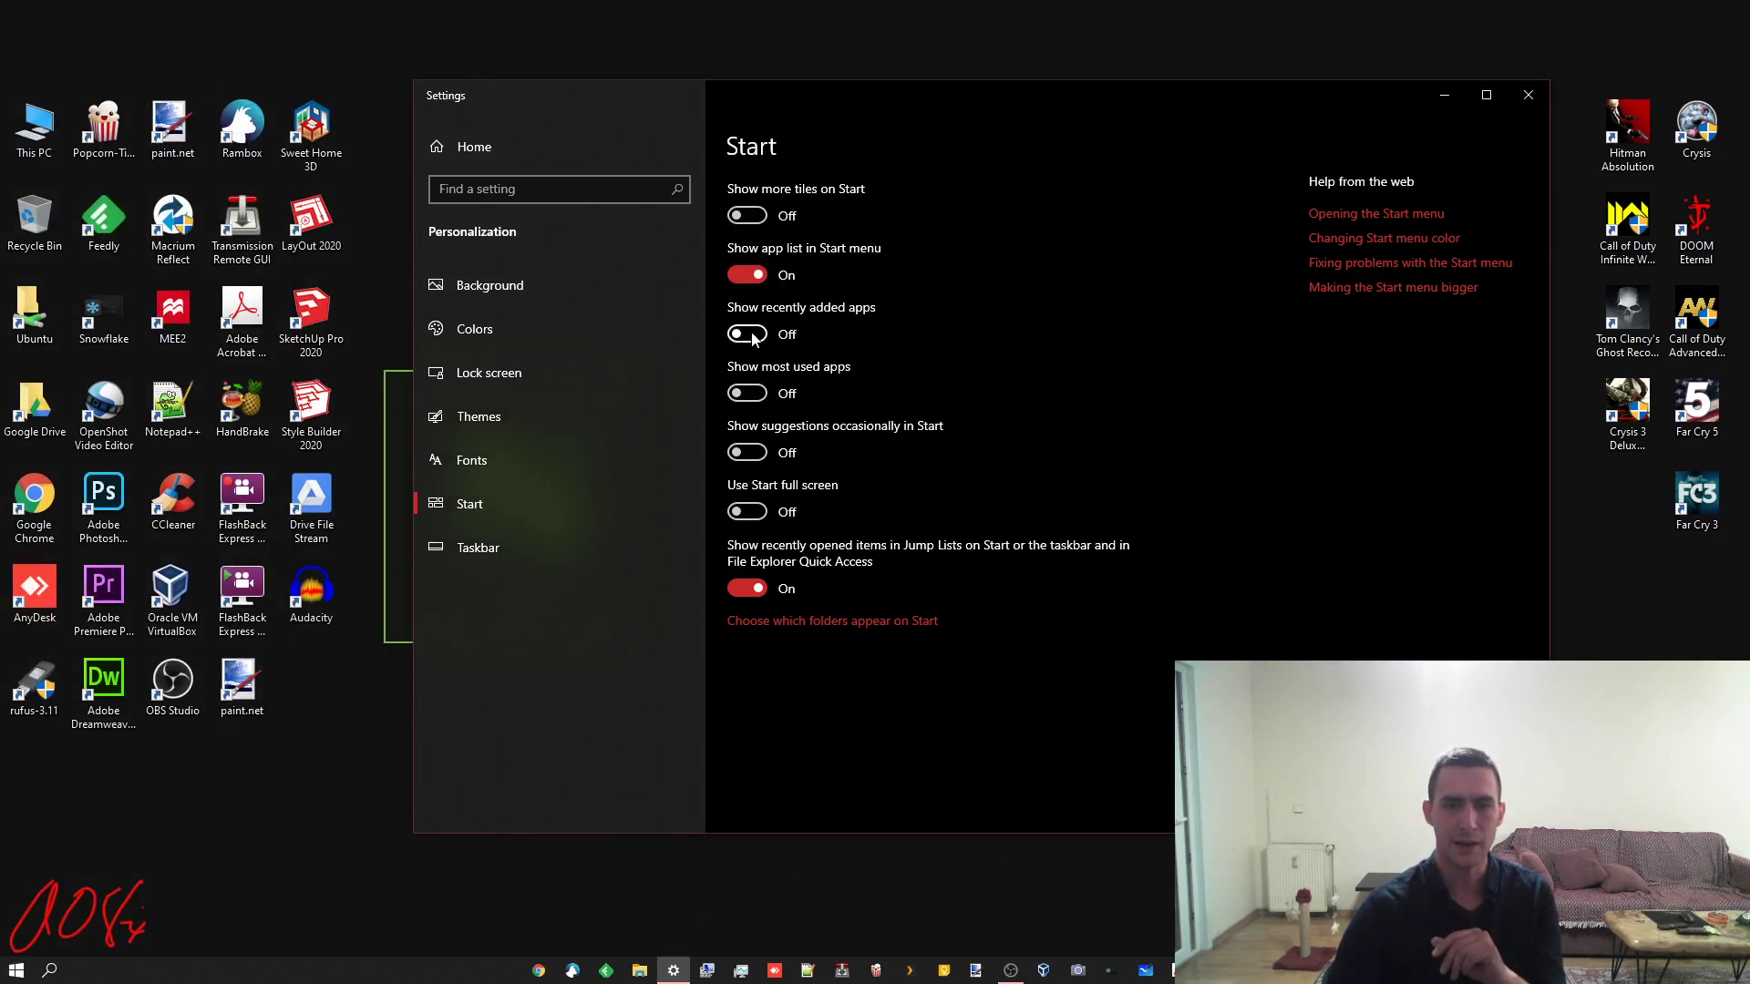
left_click(749, 395)
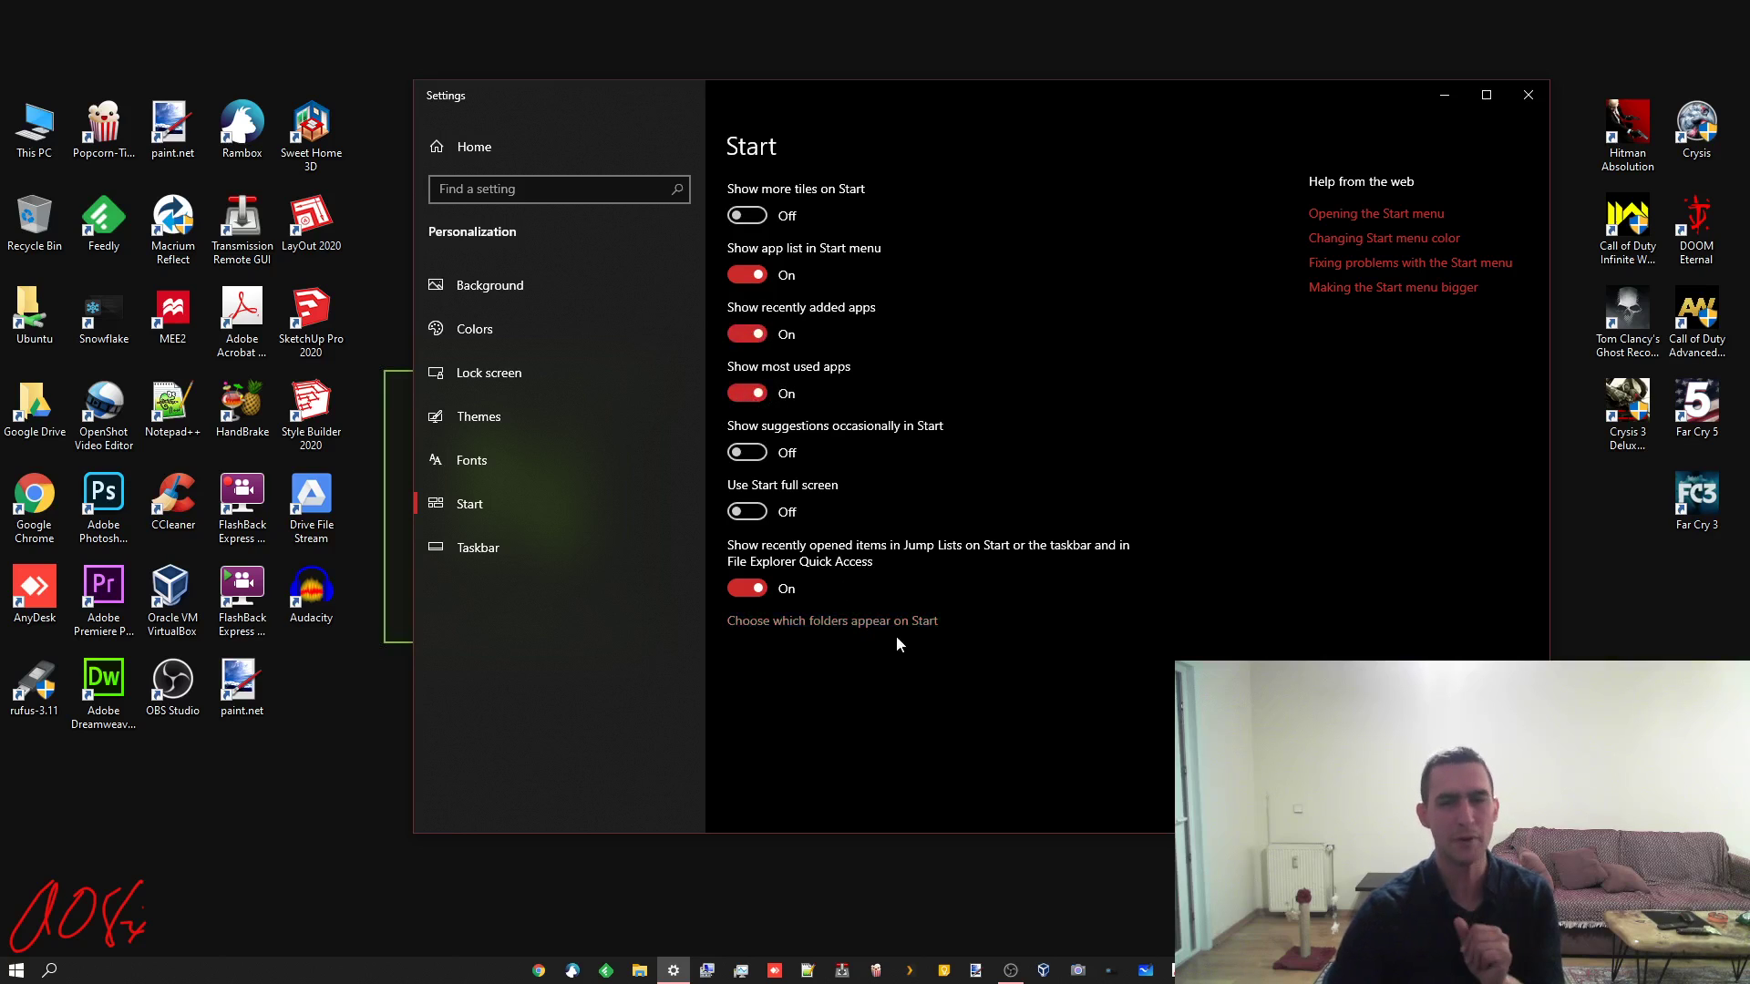
Show File Explorer, Downloads, Music, Videos, Network and Personal folder on Start, and check the Start menu's folder list
left_click(822, 622)
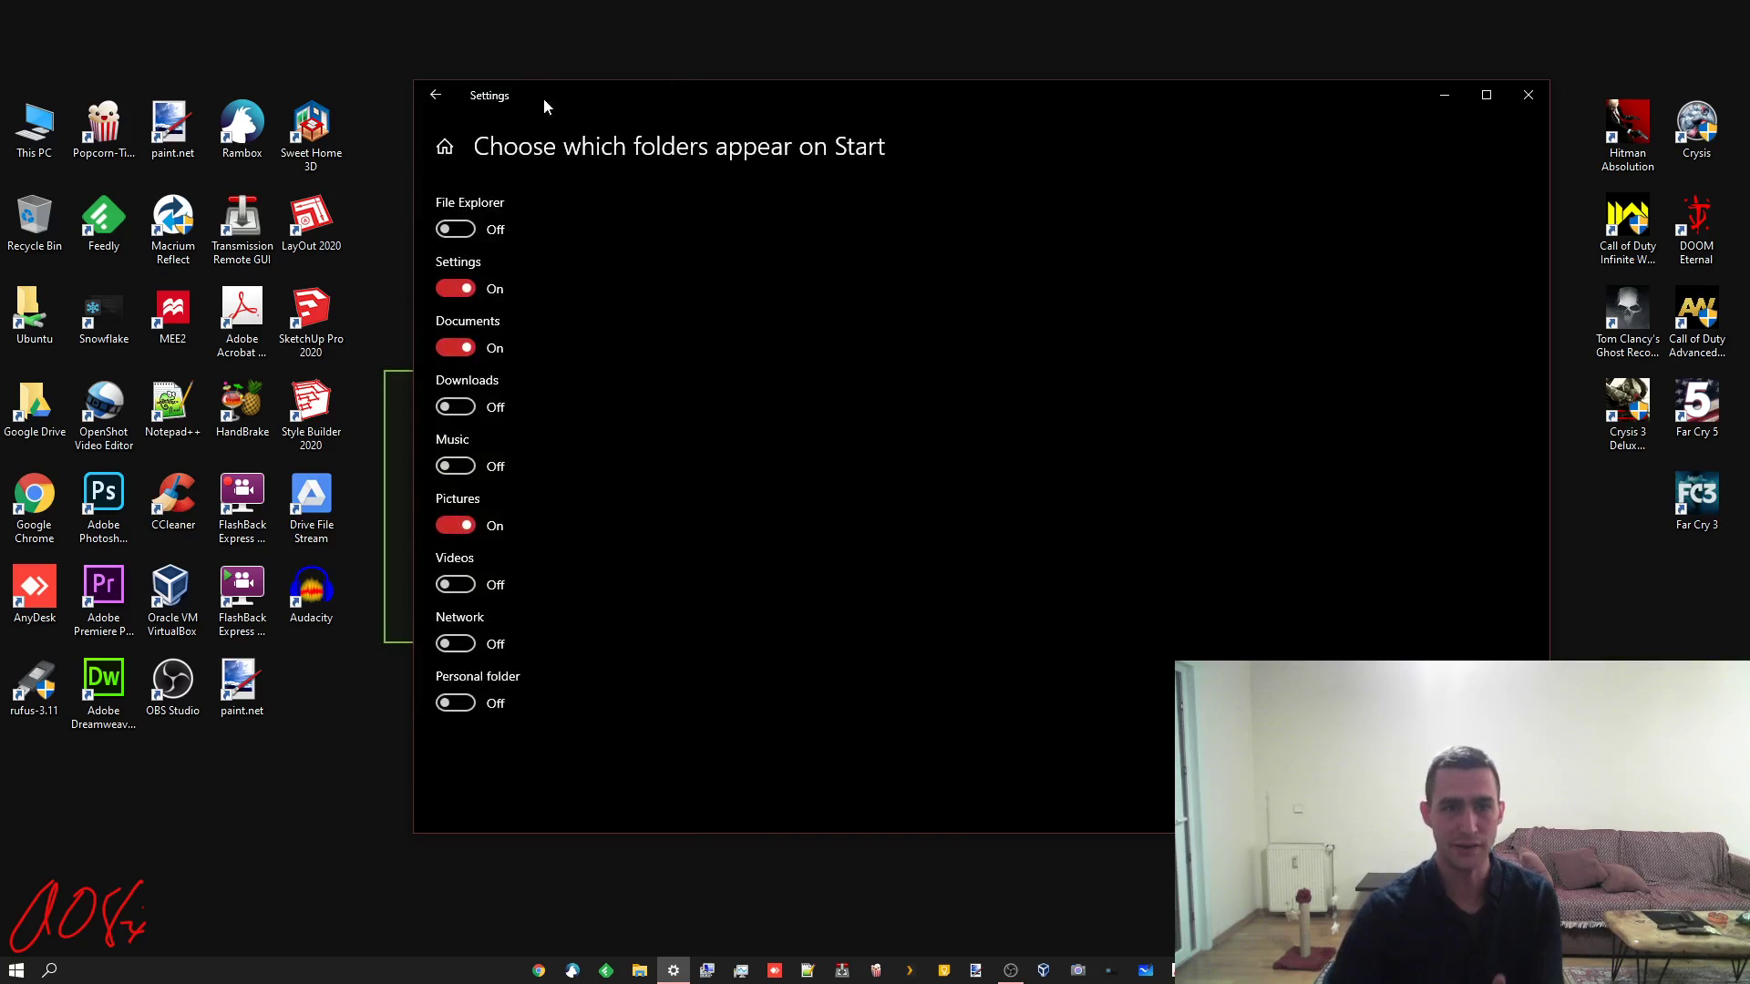
left_click(7, 973)
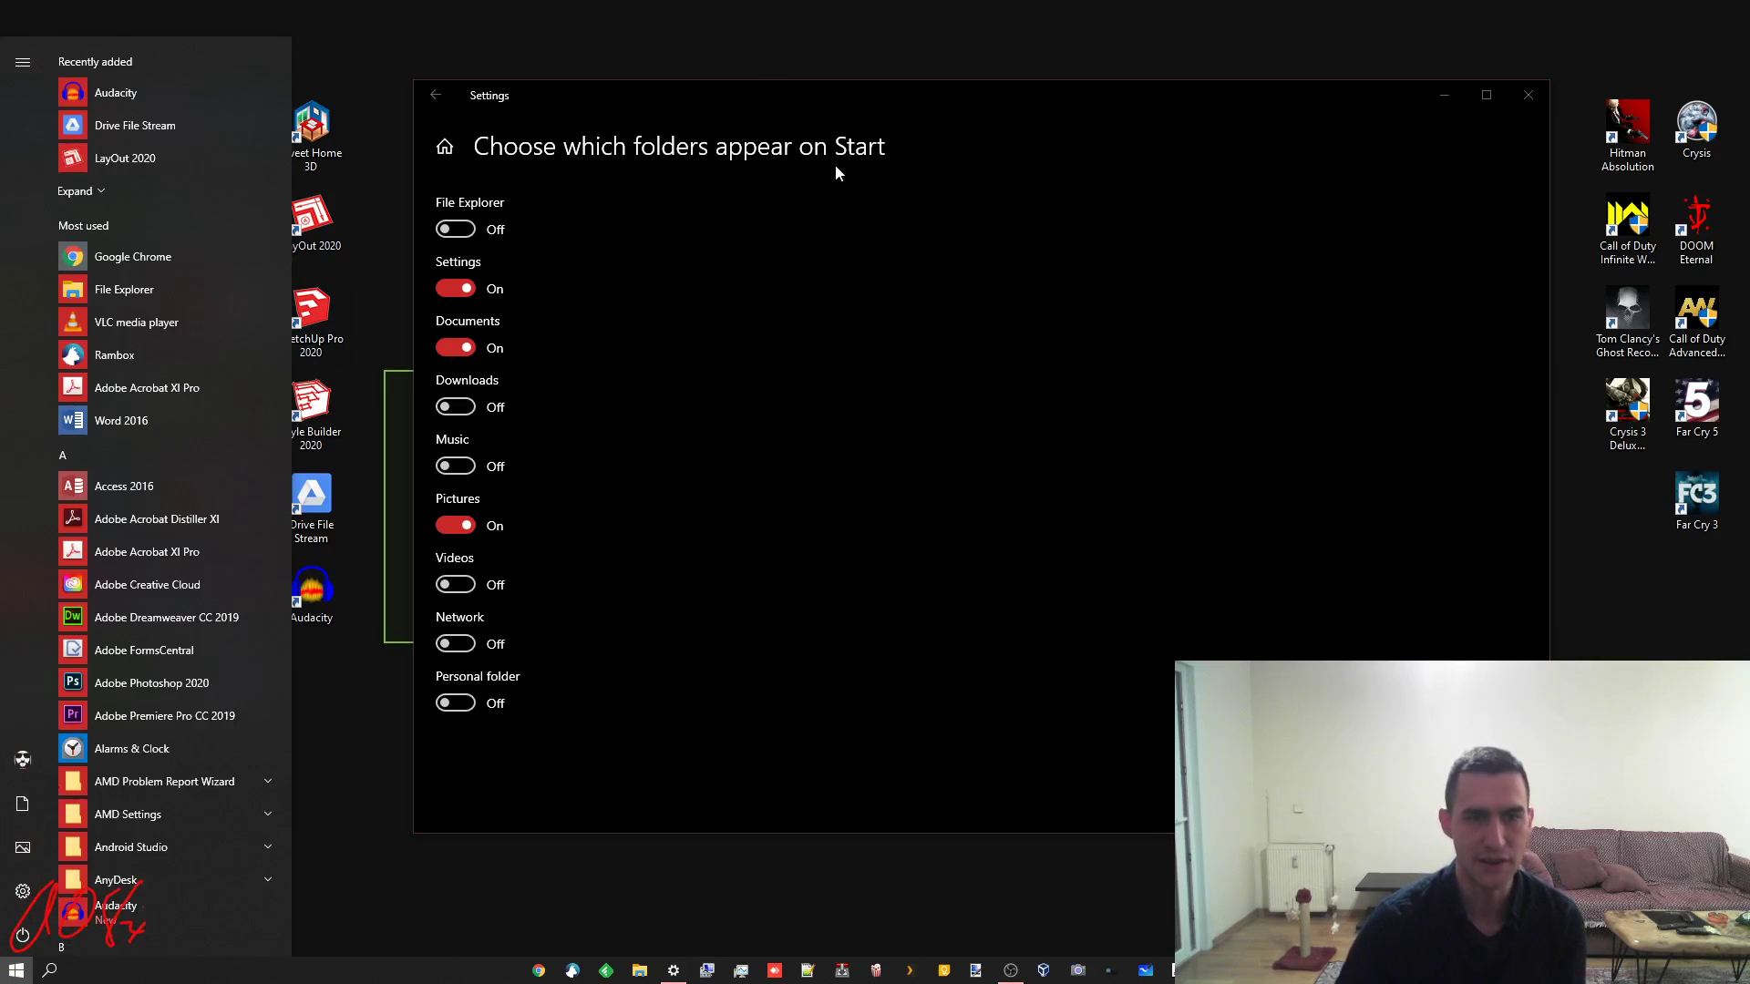
left_click(830, 451)
left_click(460, 228)
left_click(456, 406)
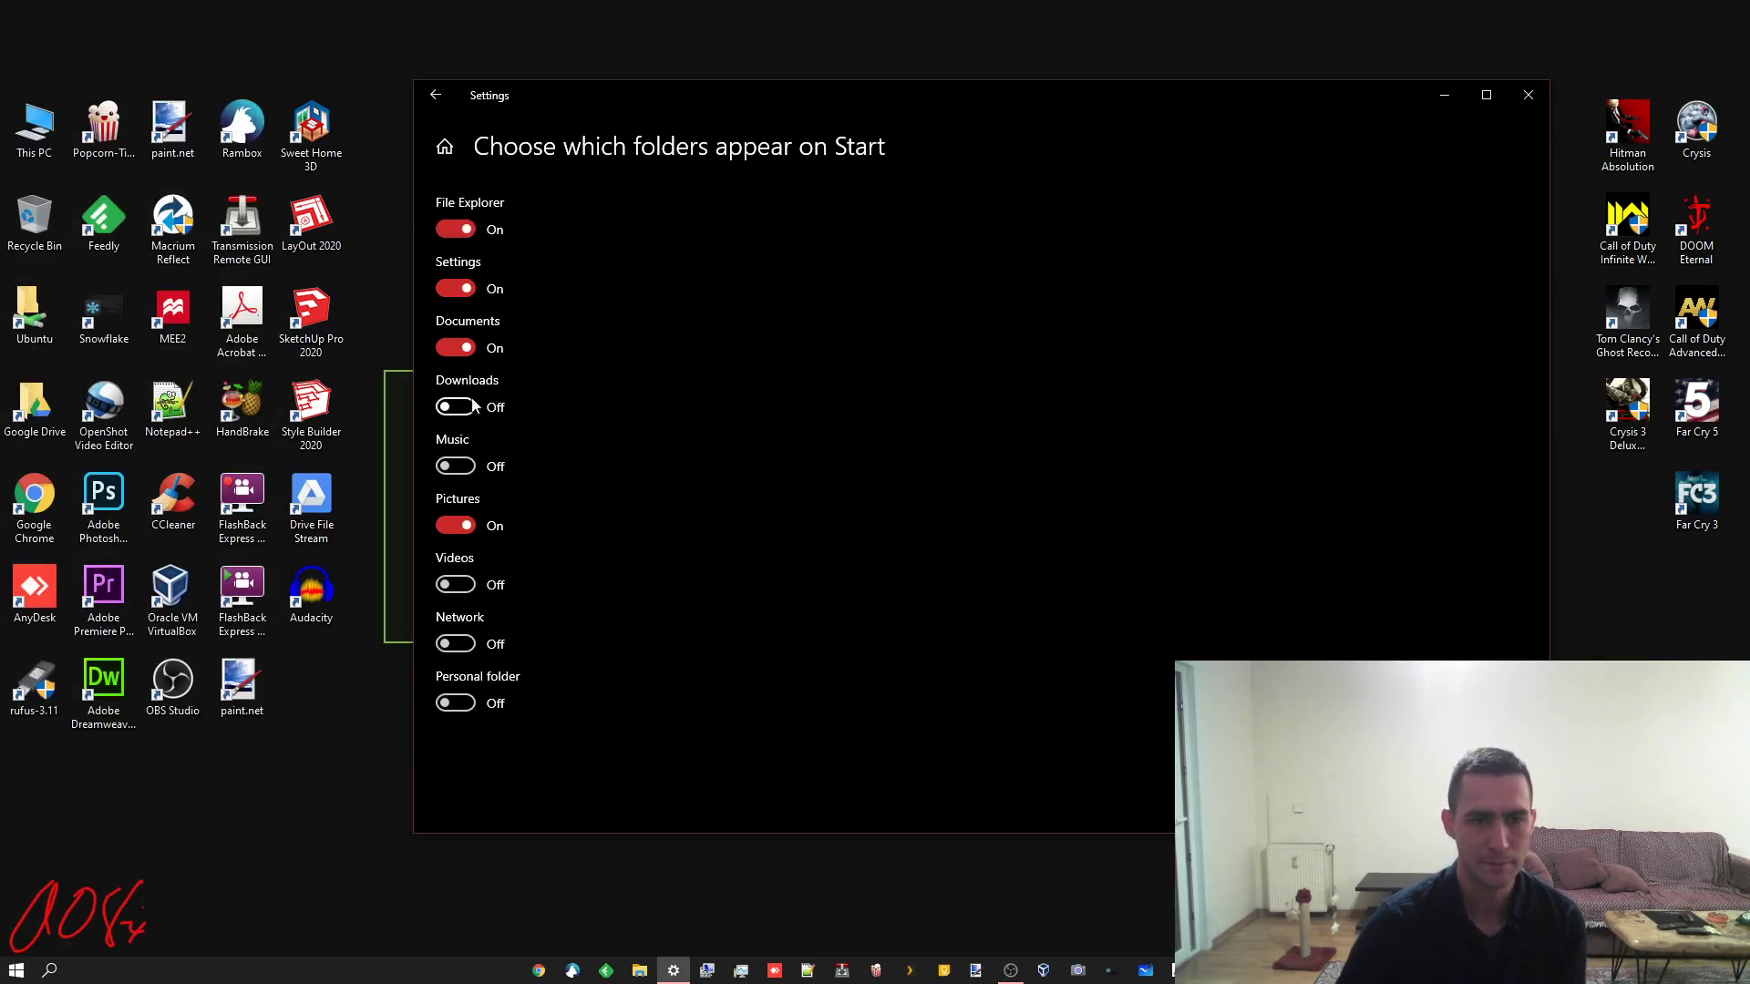
left_click(456, 465)
left_click(462, 586)
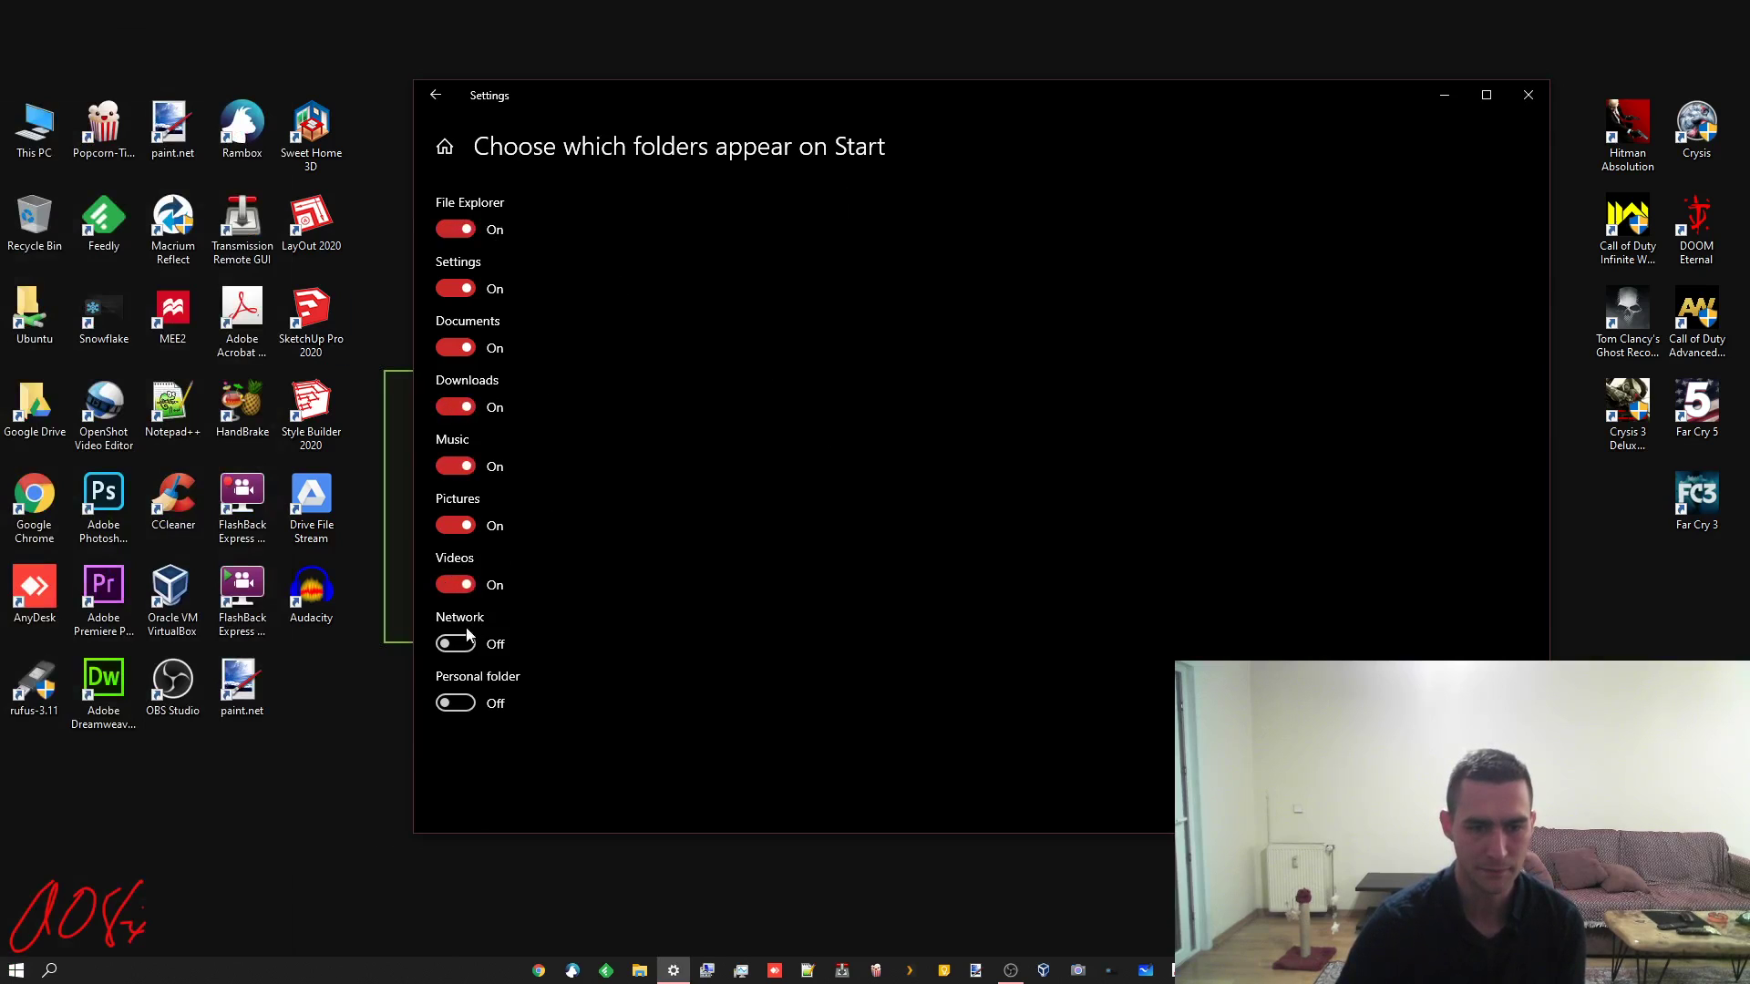
left_click(464, 643)
left_click(465, 703)
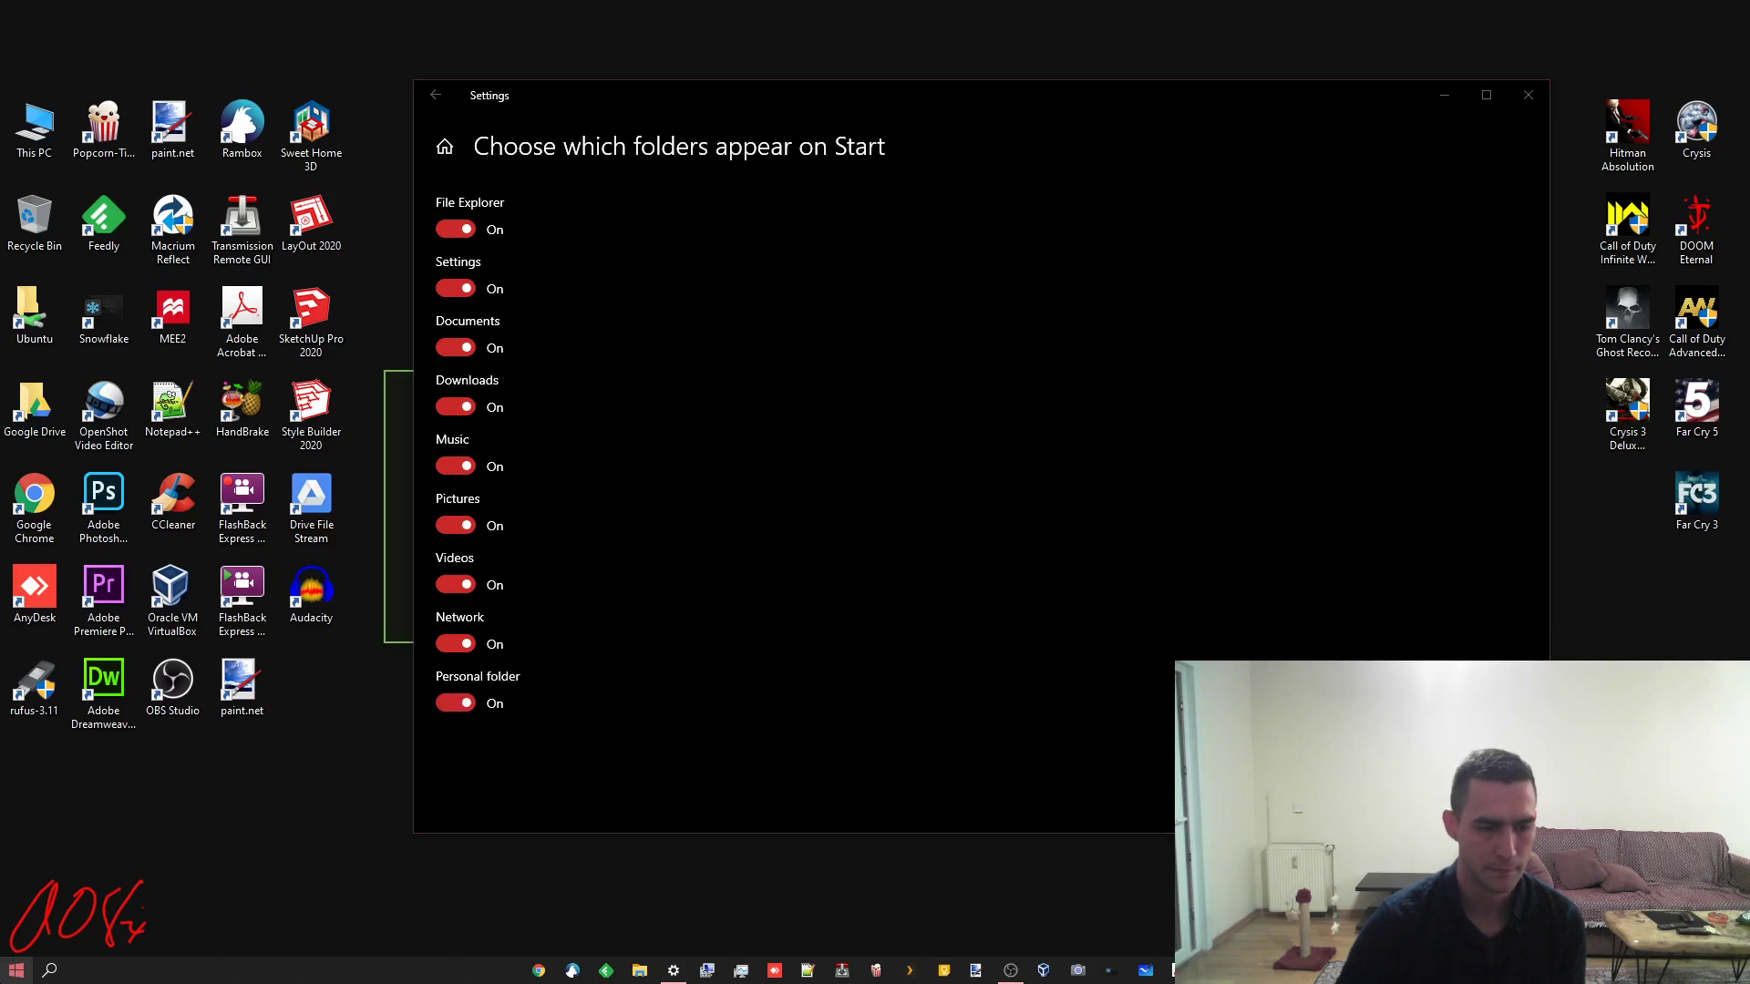
left_click(16, 970)
mouse_move(32, 544)
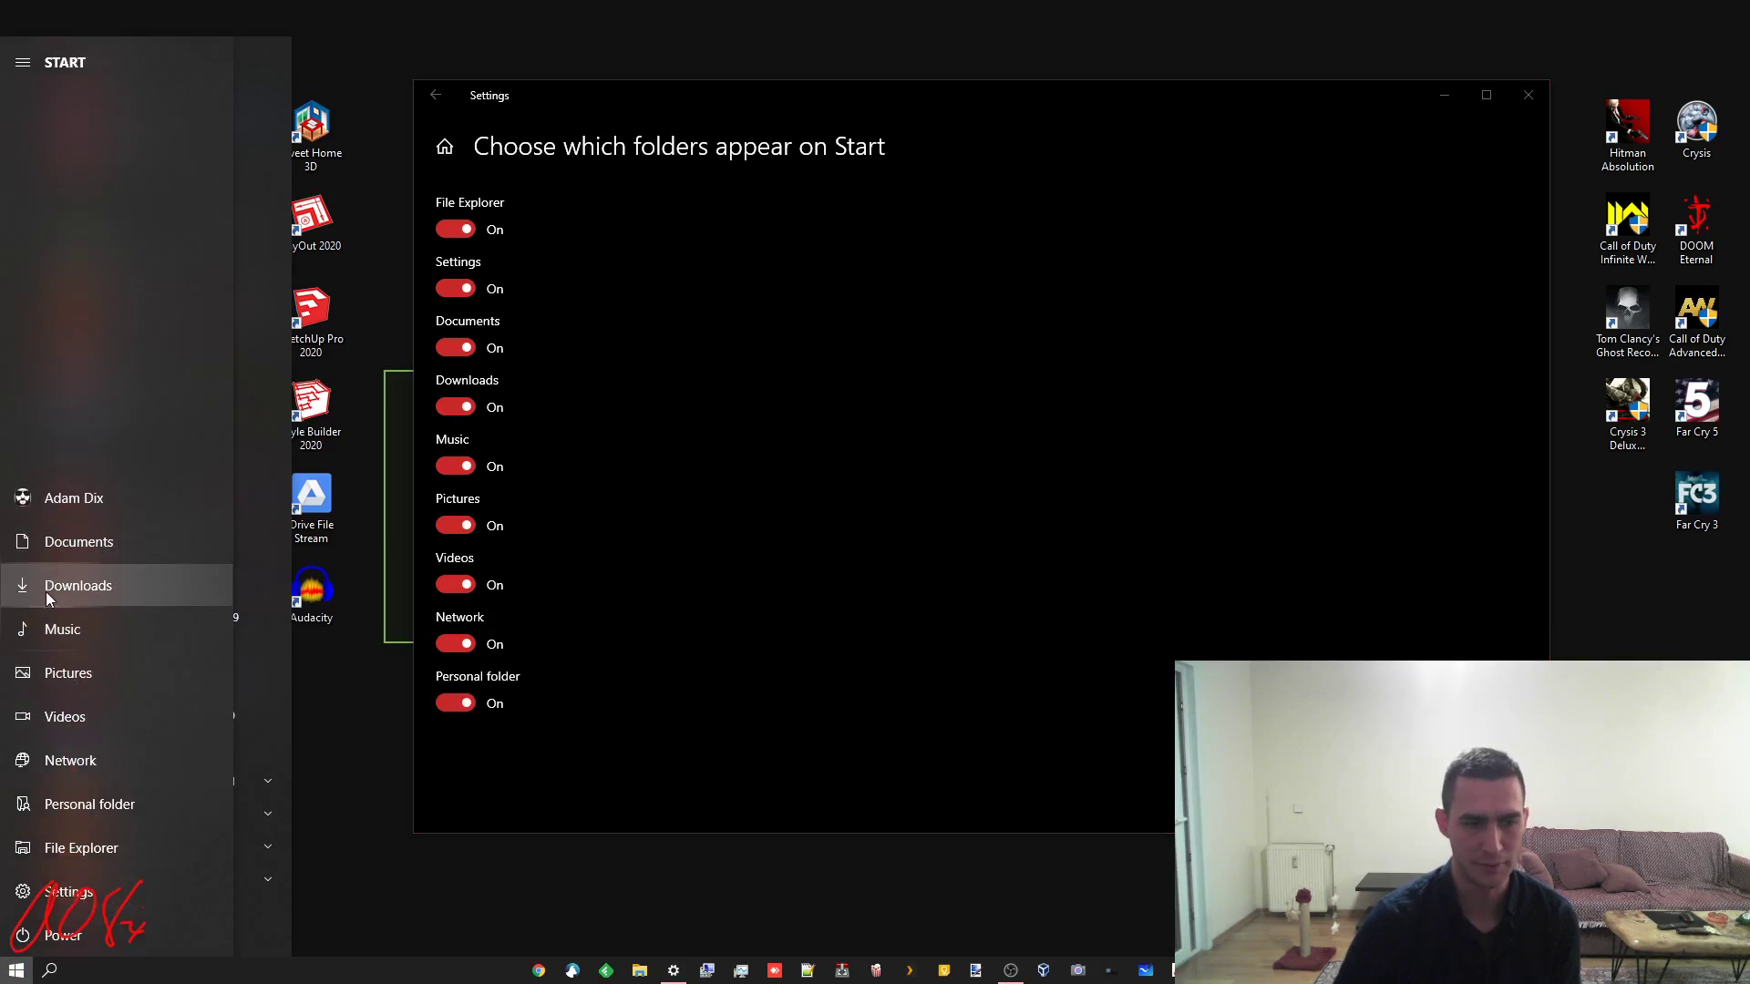
Open the Downloads folder from the Start menu and close it, and turn off Downloads among the folders on Start
left_click(78, 585)
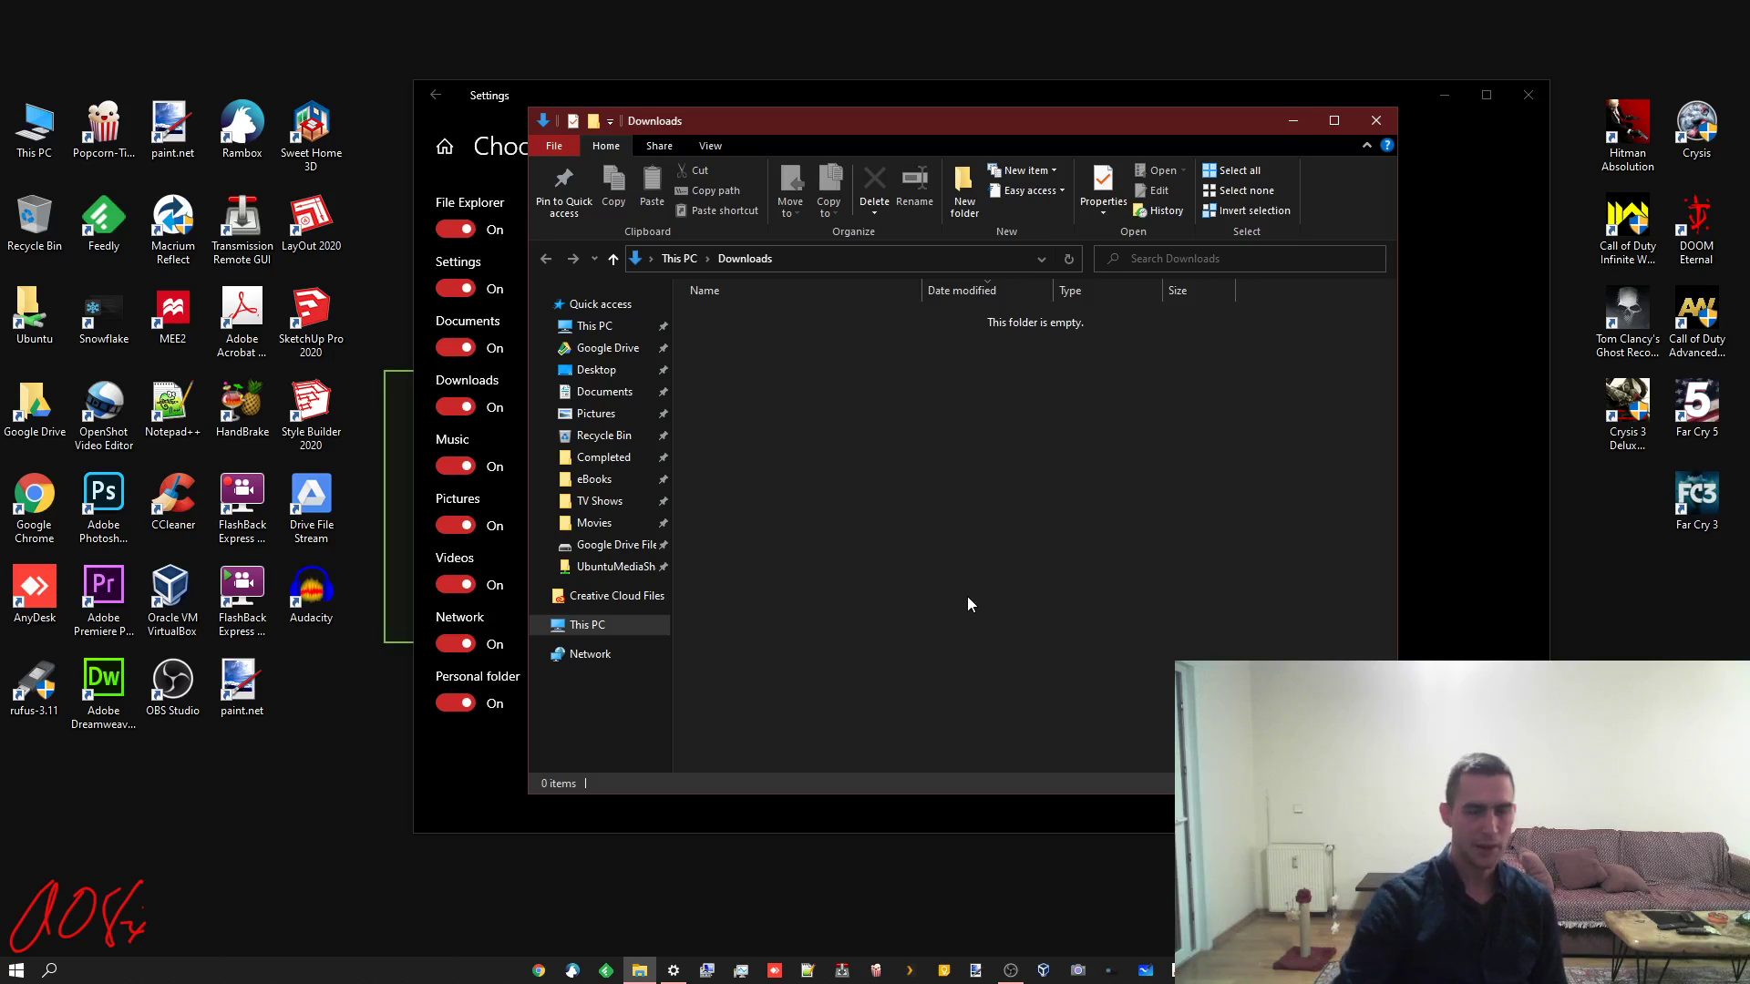
left_click(1376, 120)
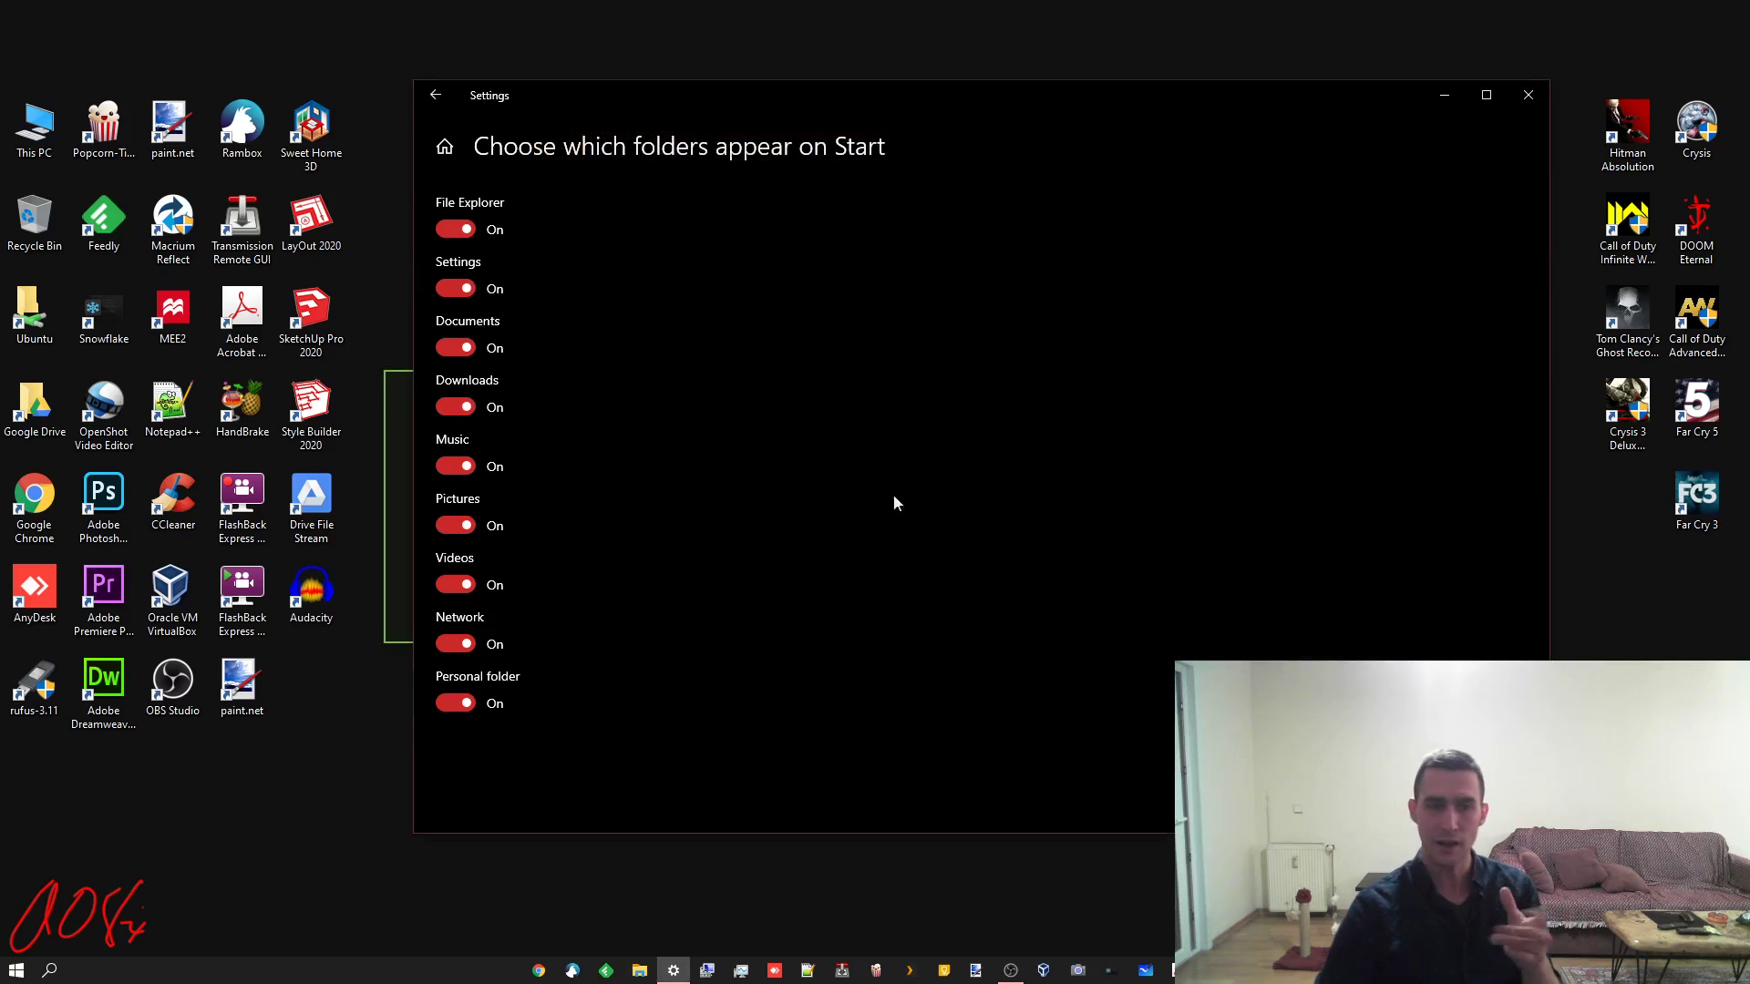
left_click(455, 407)
left_click(3, 975)
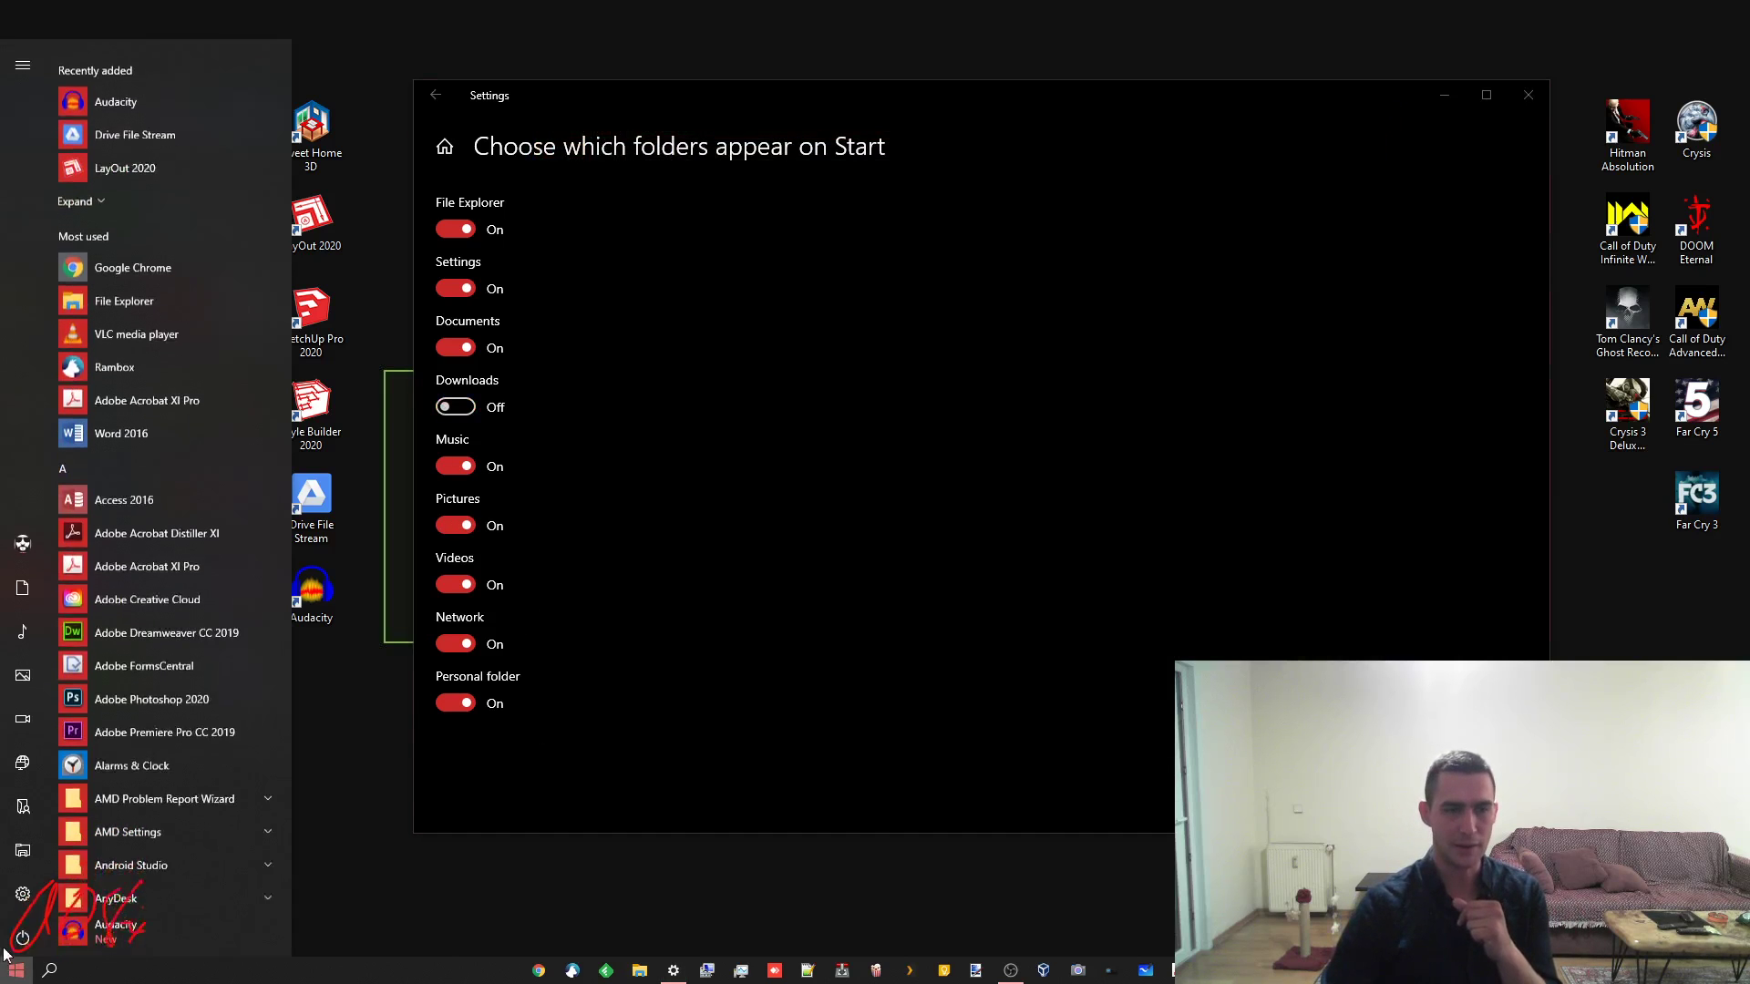
mouse_move(12, 806)
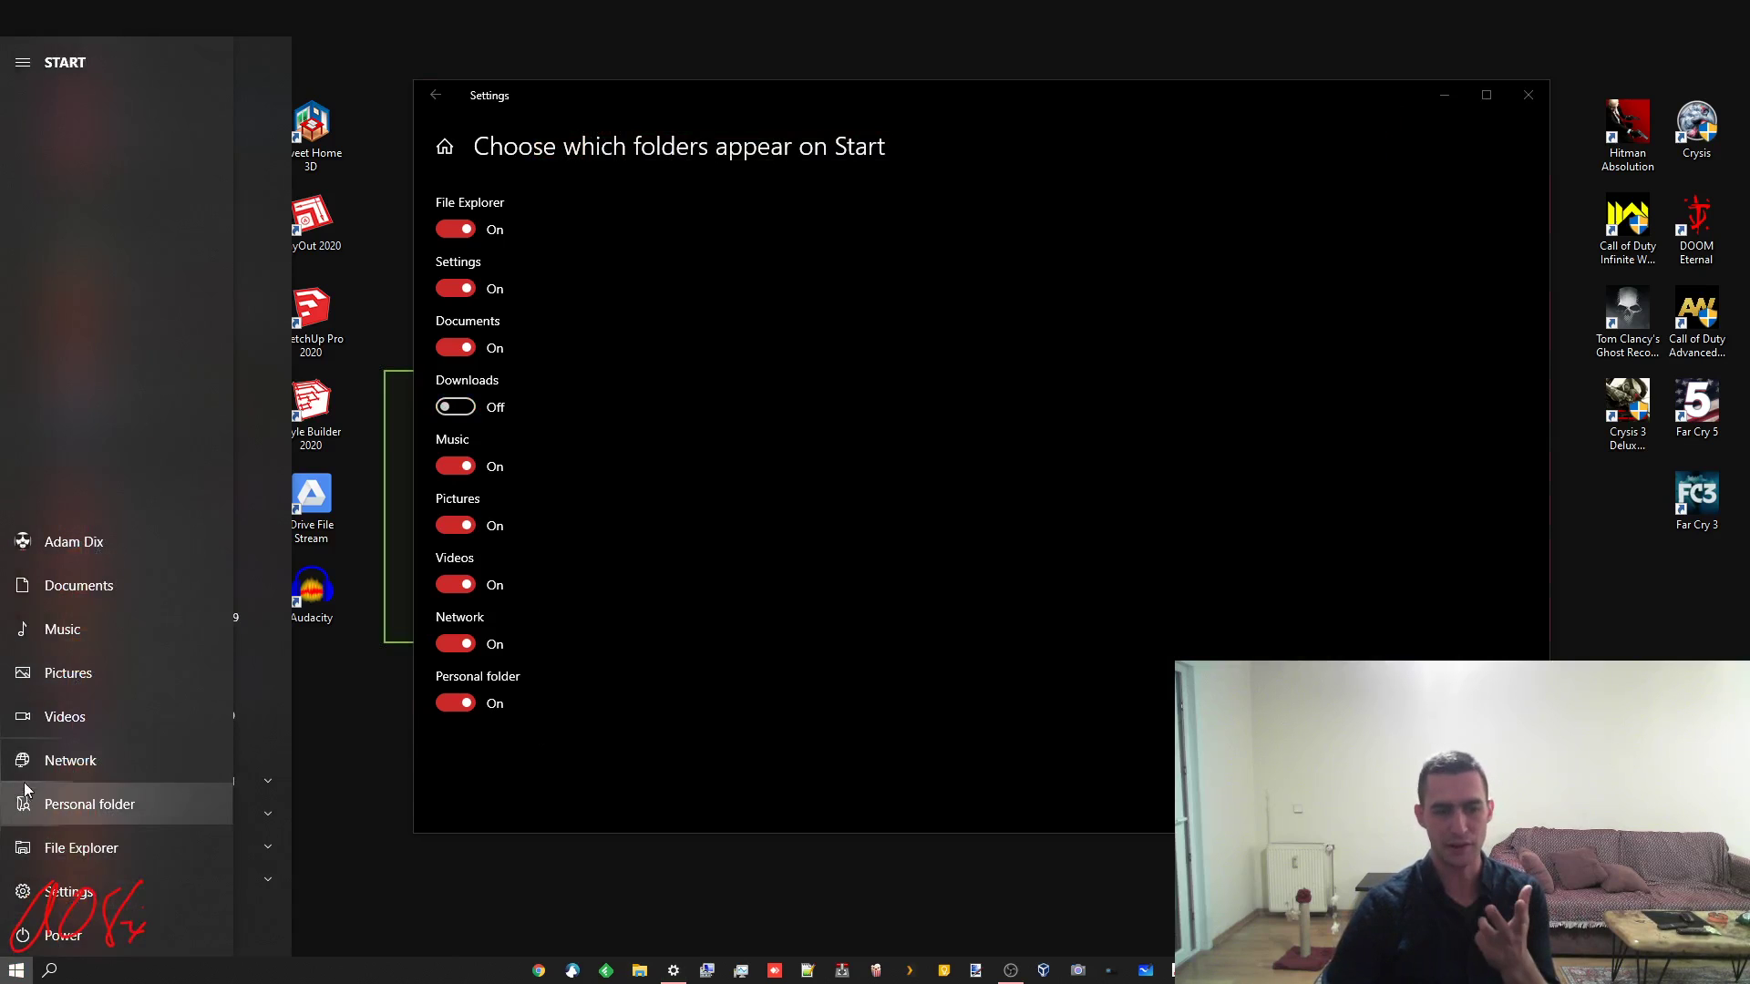
left_click(784, 744)
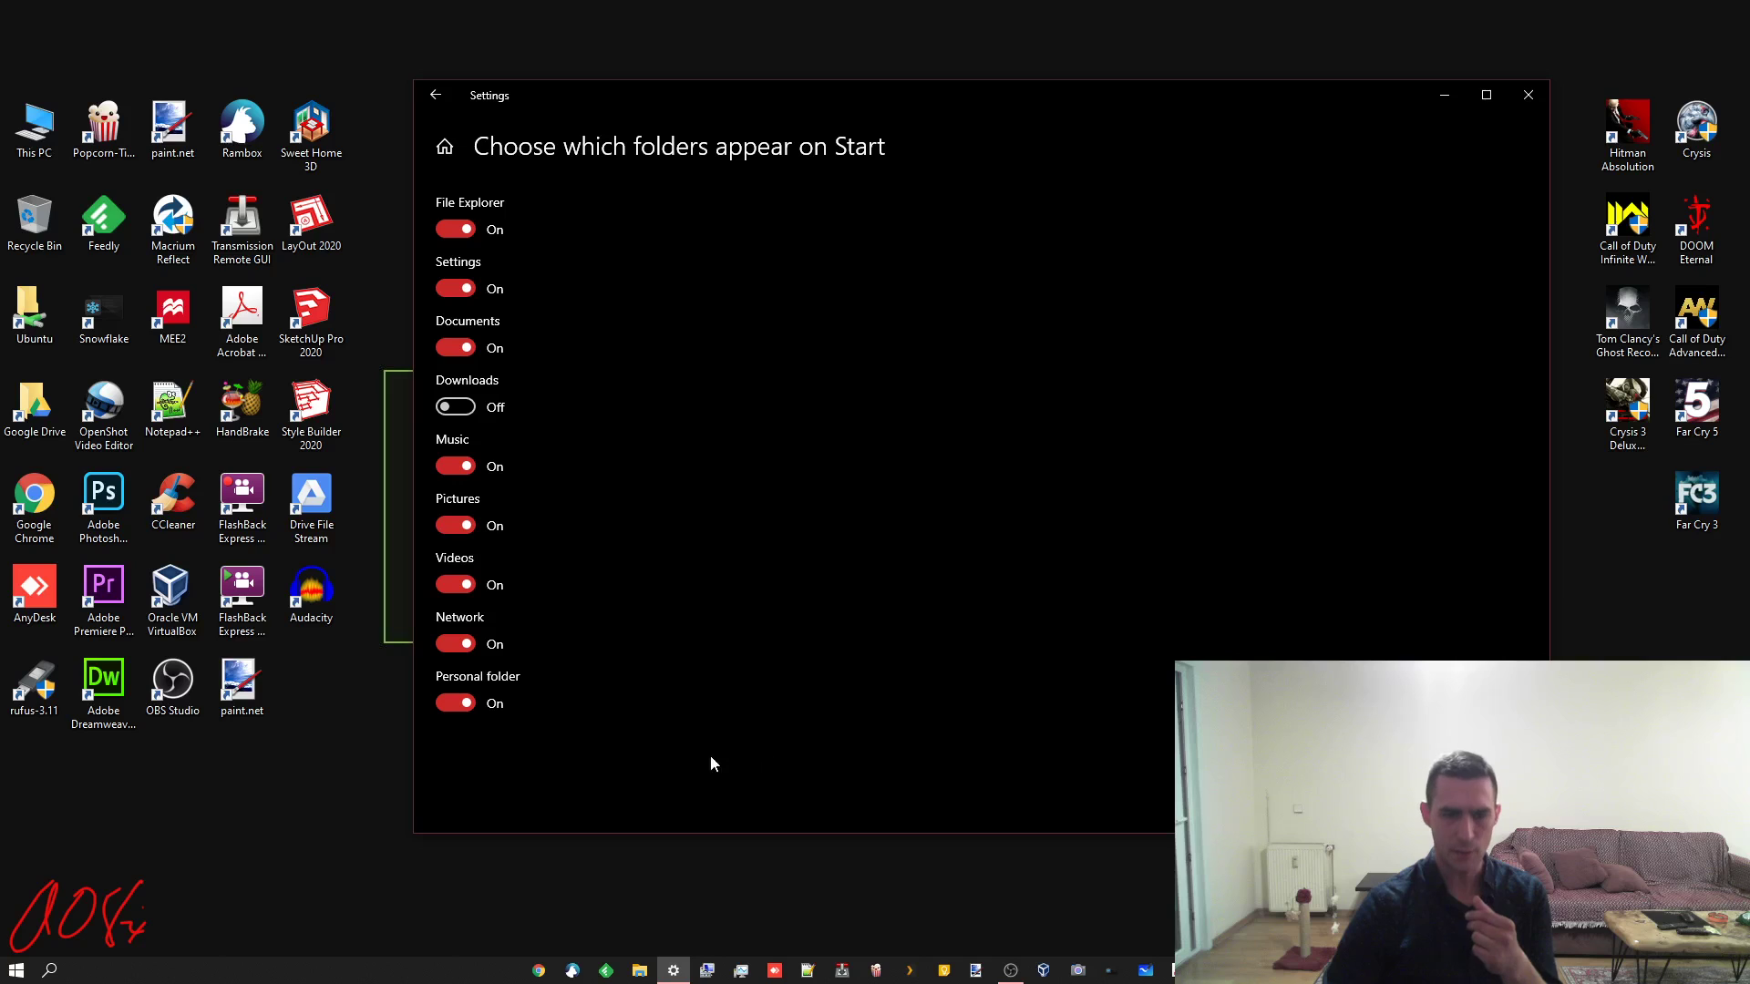
Turn off Network, Videos, Pictures and Music in the folders that appear on Start
left_click(448, 645)
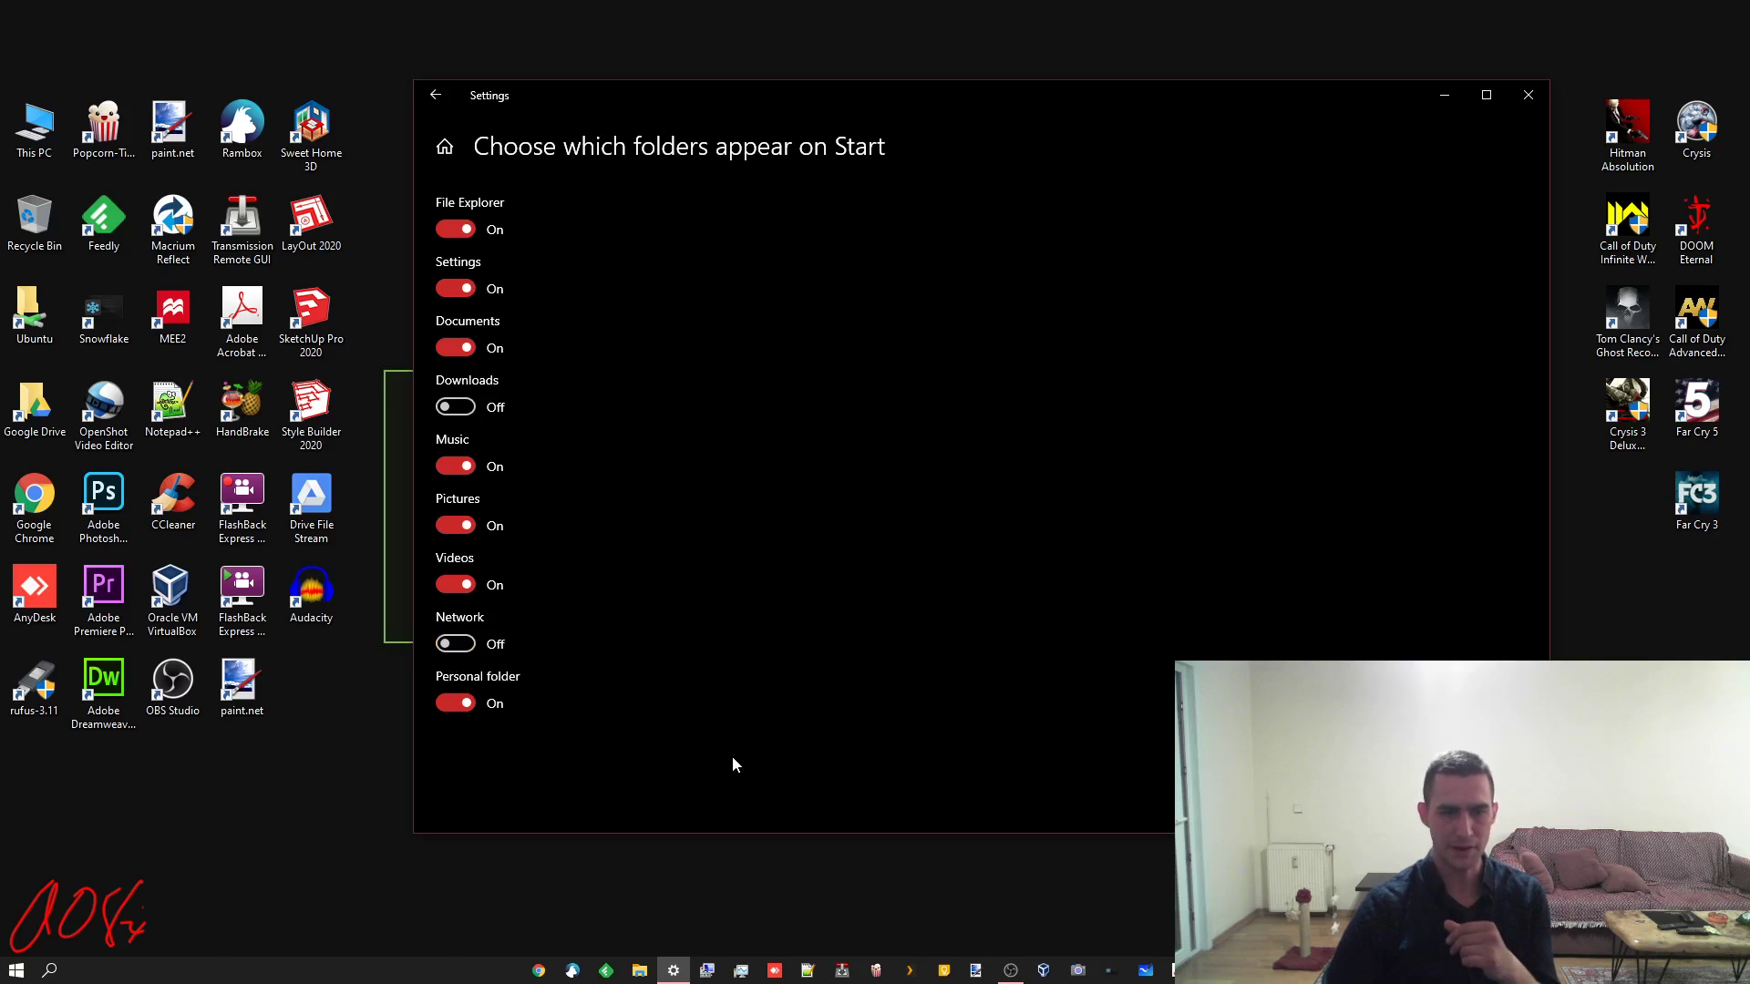
left_click(457, 586)
left_click(449, 531)
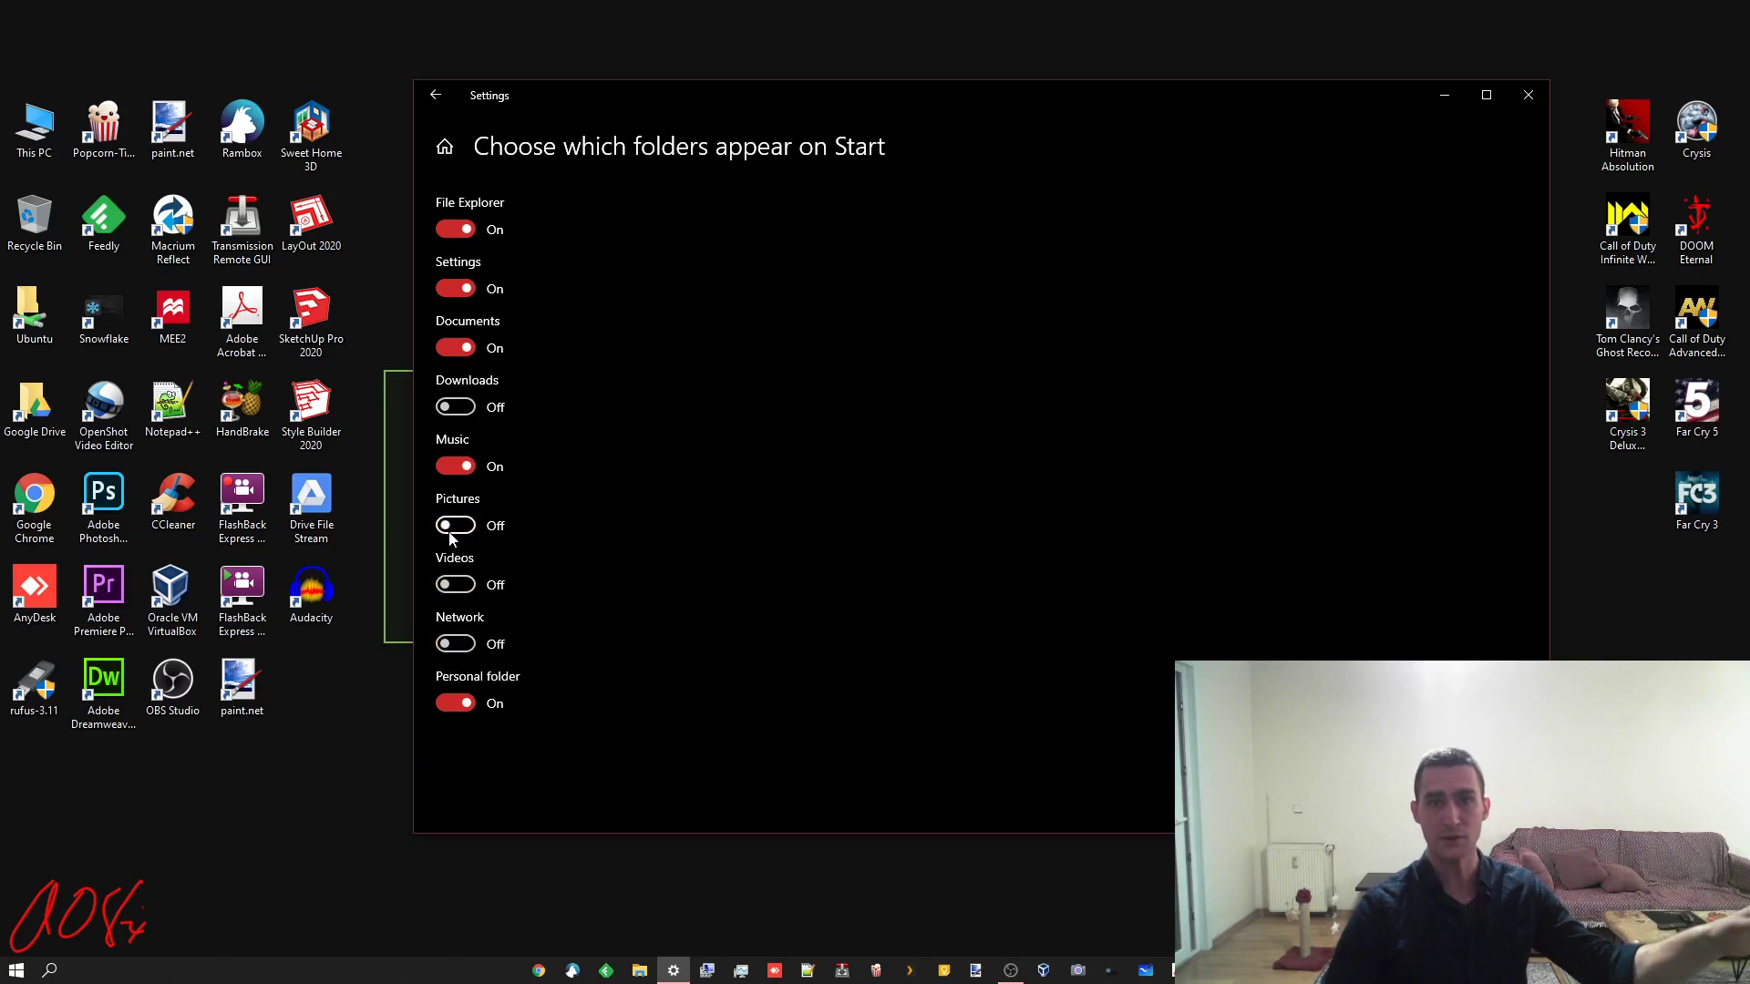
left_click(448, 465)
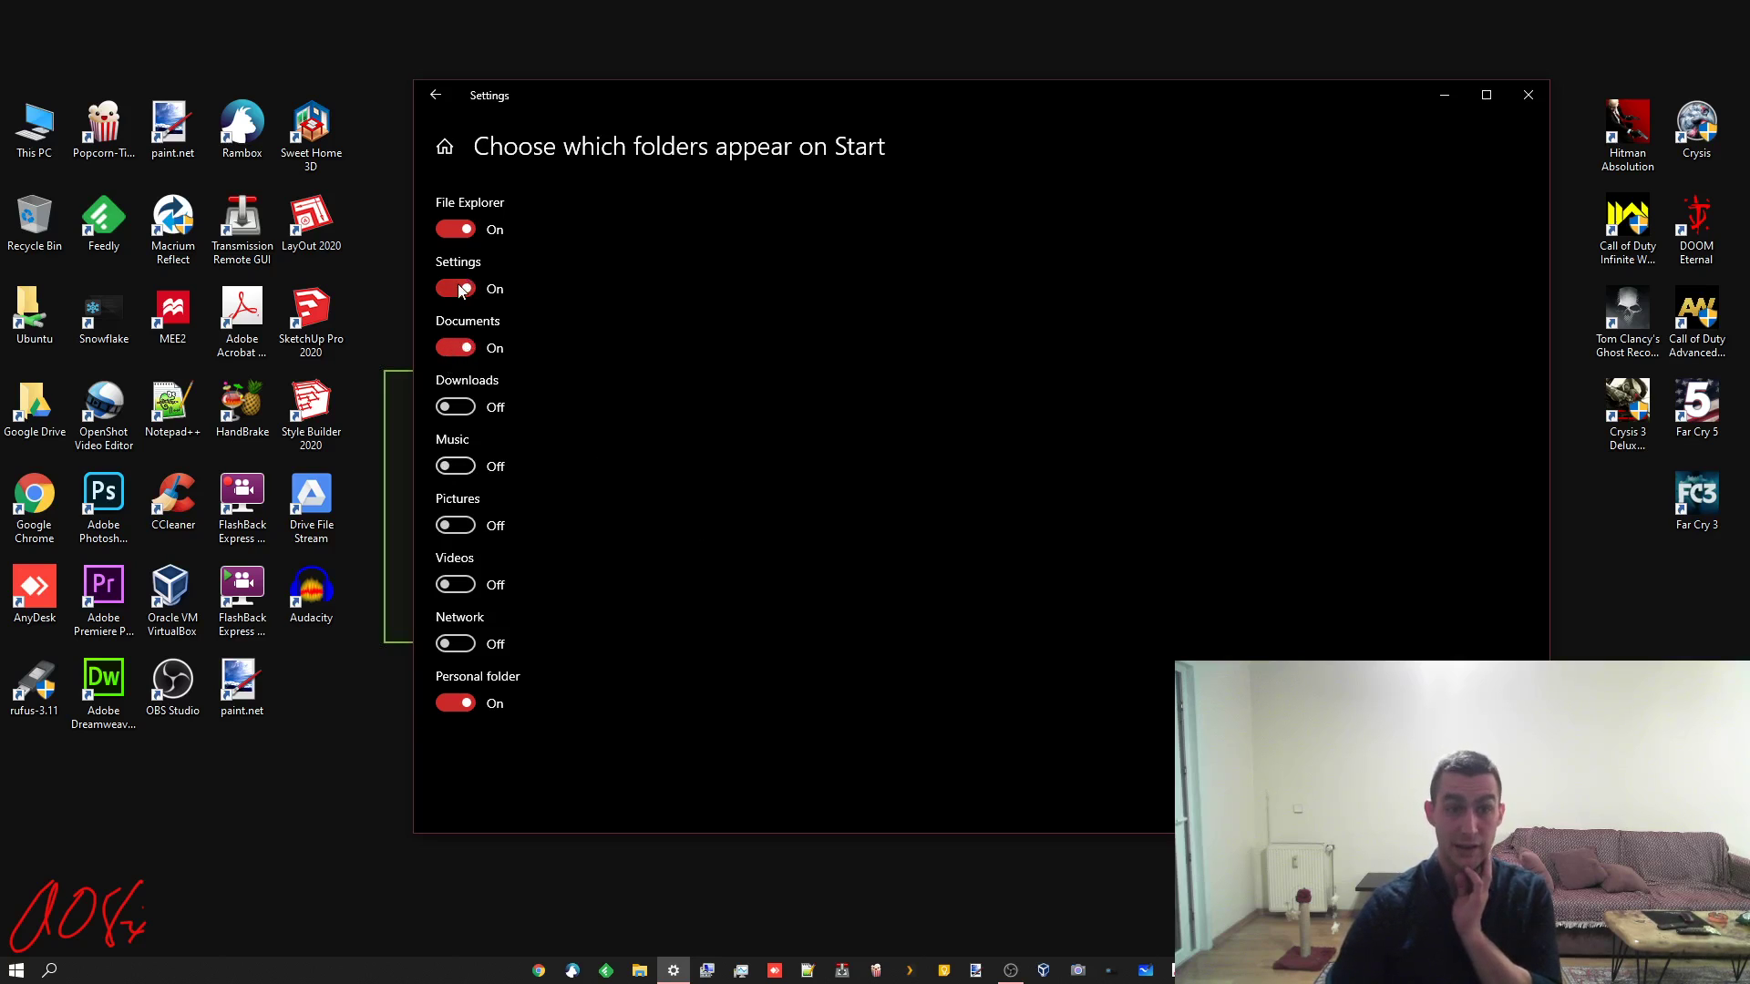
Check the Start menu's folder list, and open the Personal folder from it and close its window
left_click(16, 970)
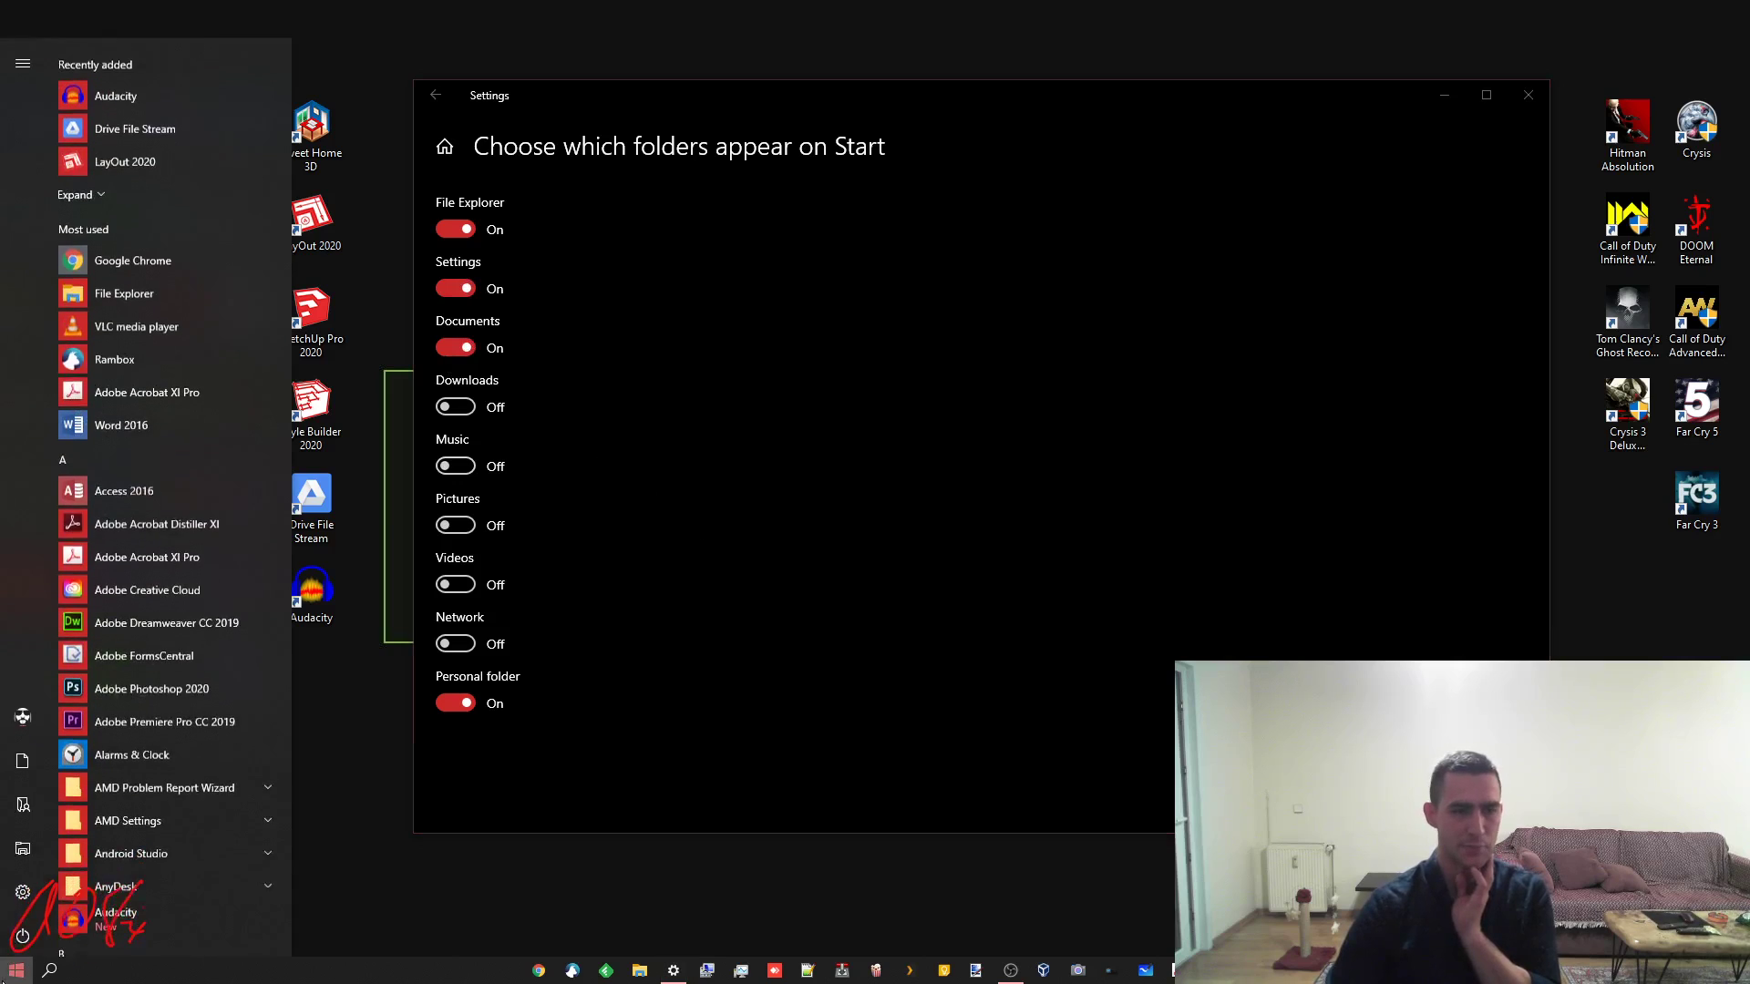
mouse_move(37, 760)
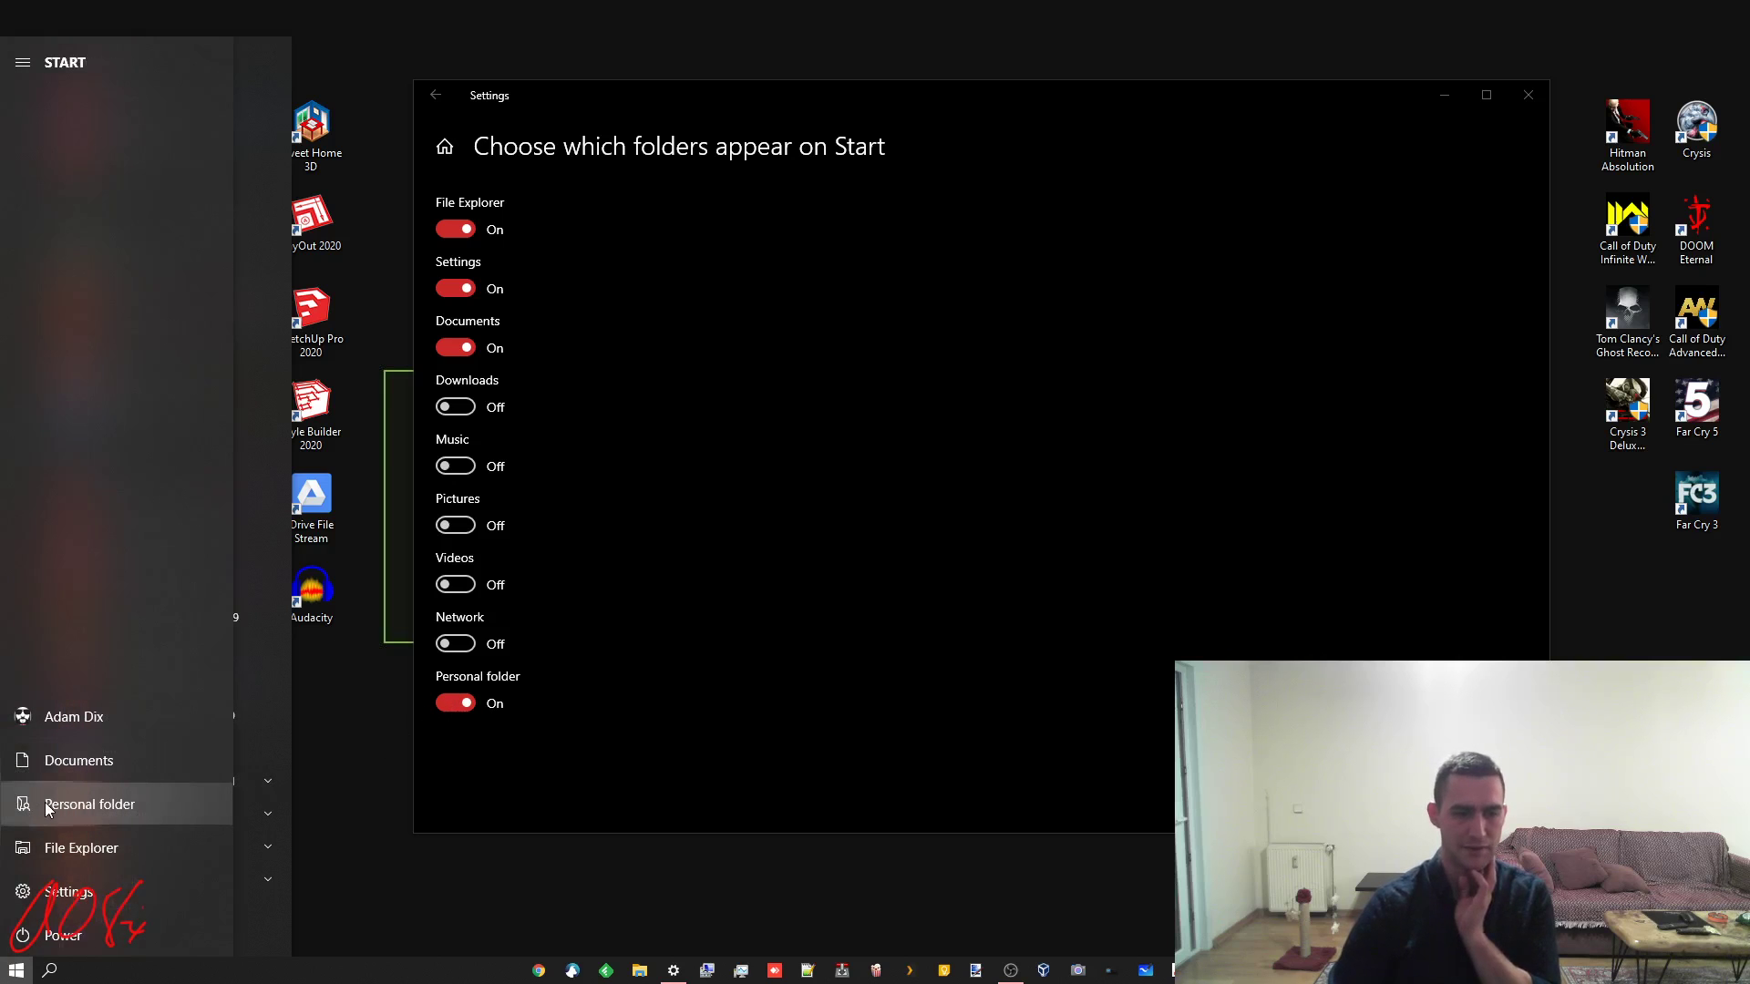
left_click(45, 802)
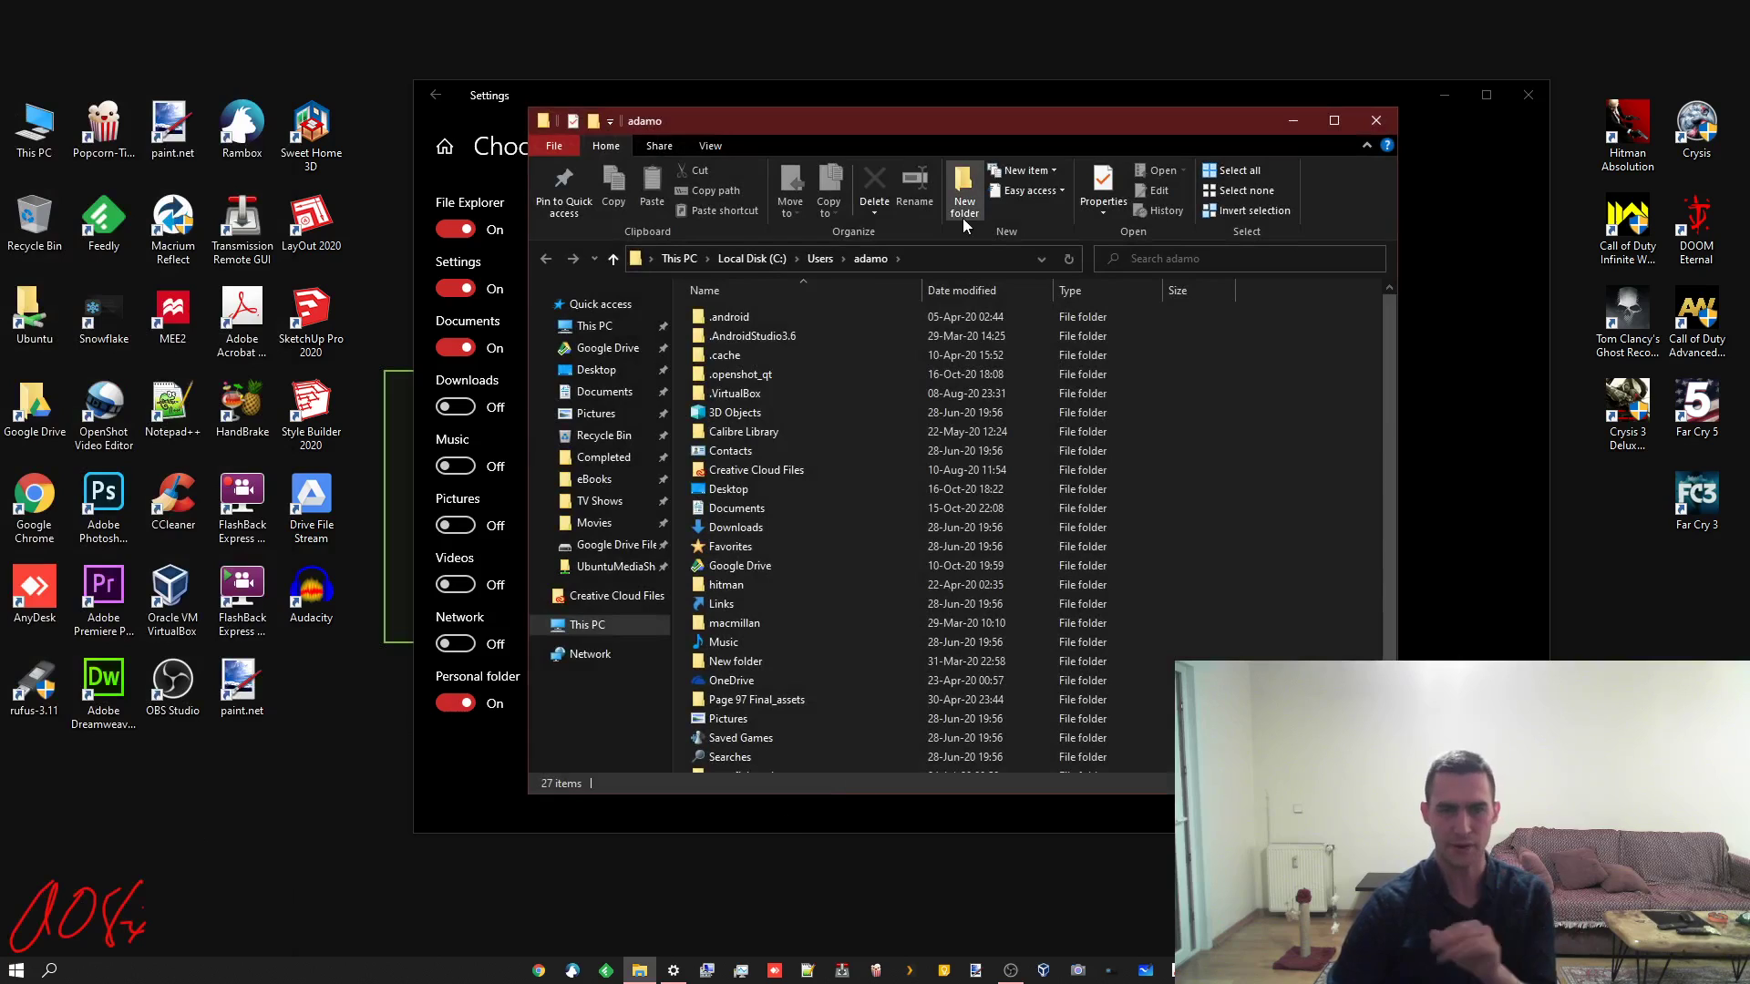
left_click(1376, 120)
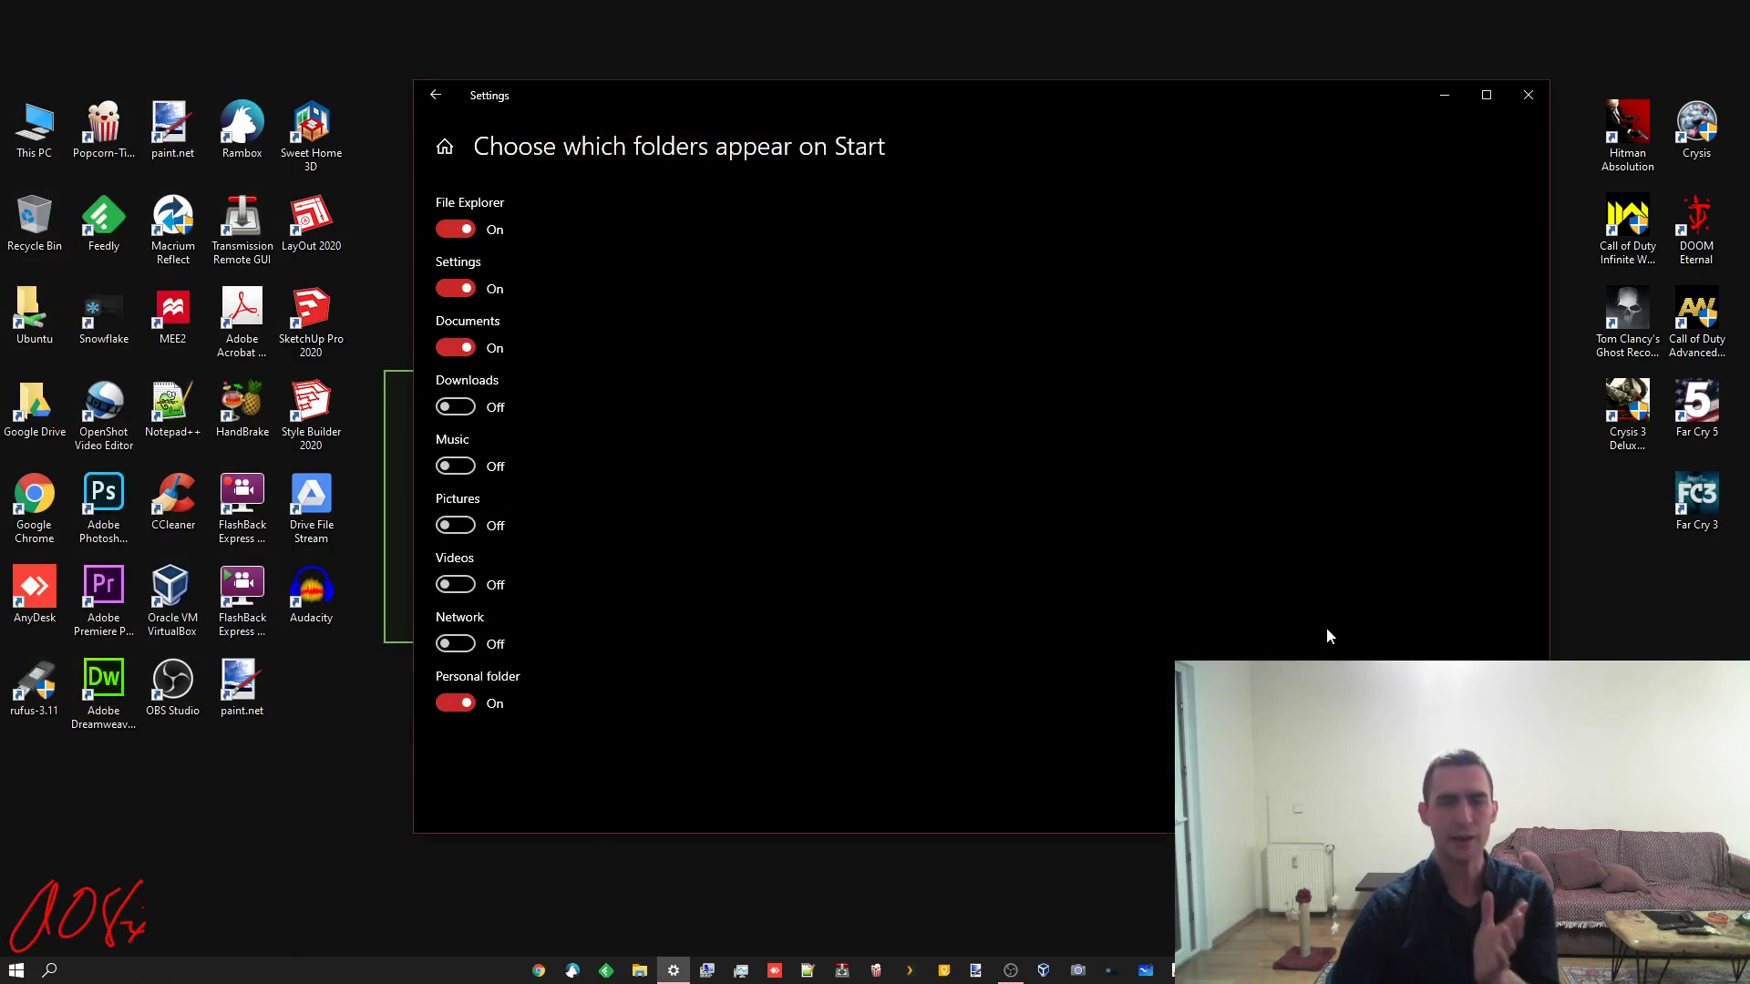
Return to the Start settings page, look at the Start menu once more and close Settings
left_click(445, 101)
left_click(16, 970)
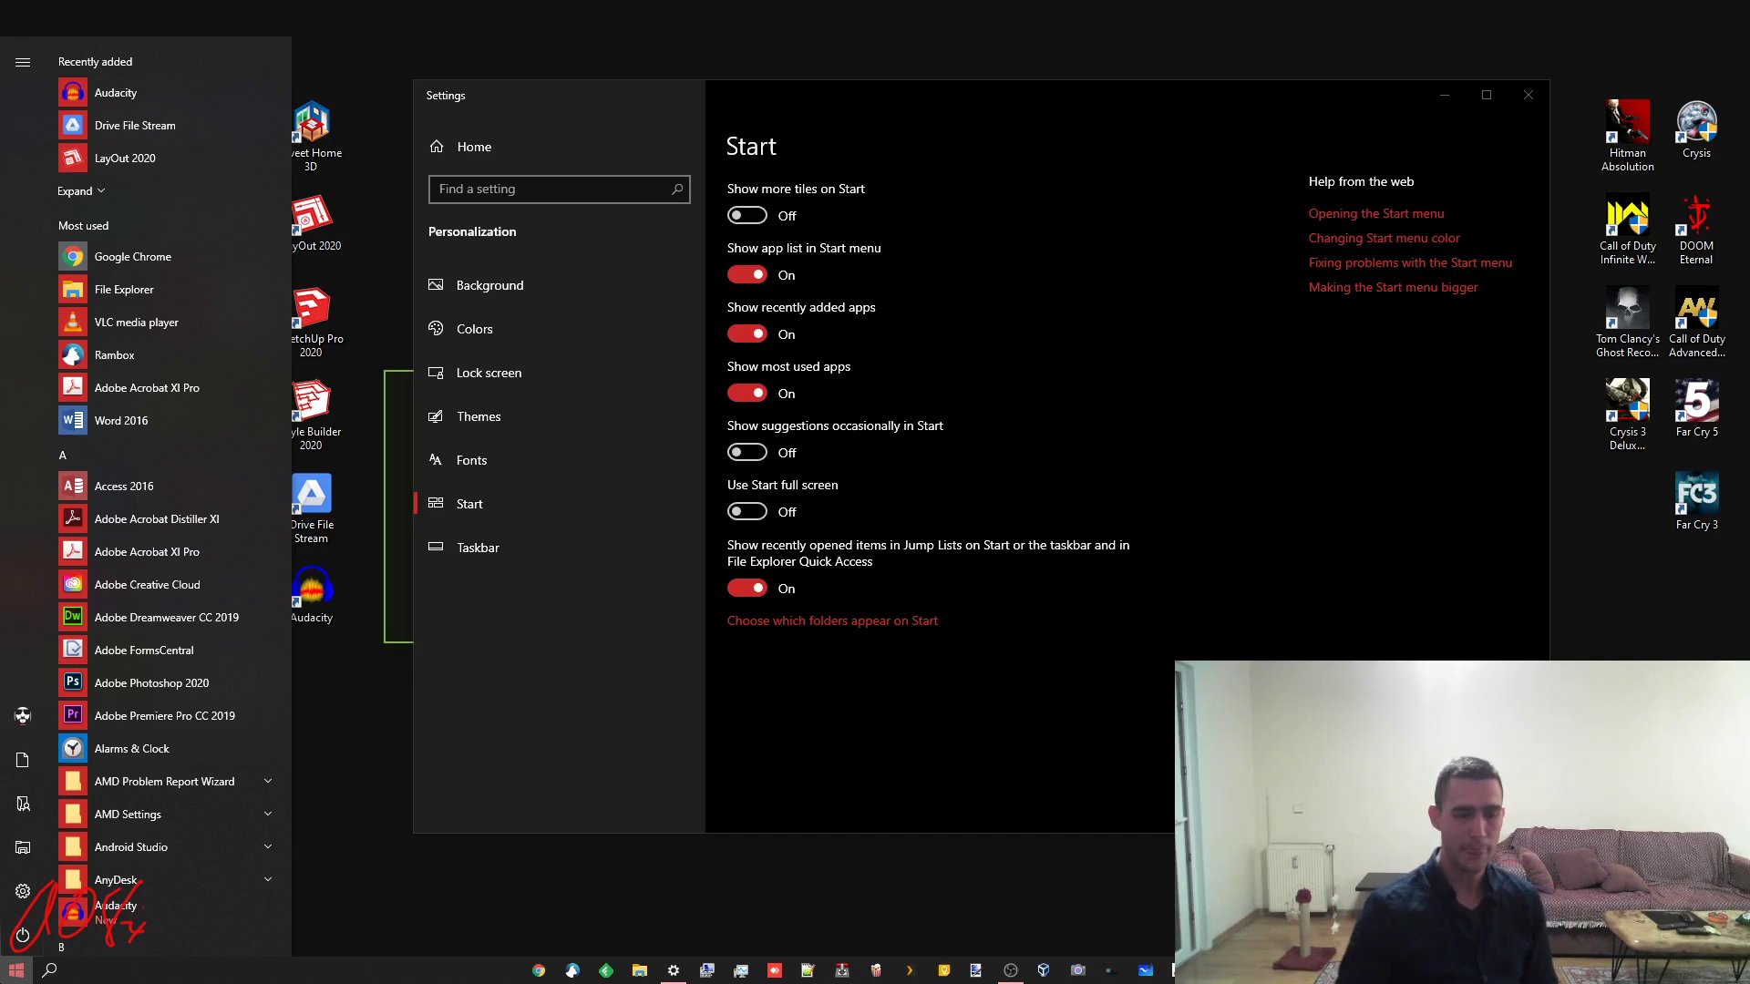
left_click(995, 688)
left_click(1528, 95)
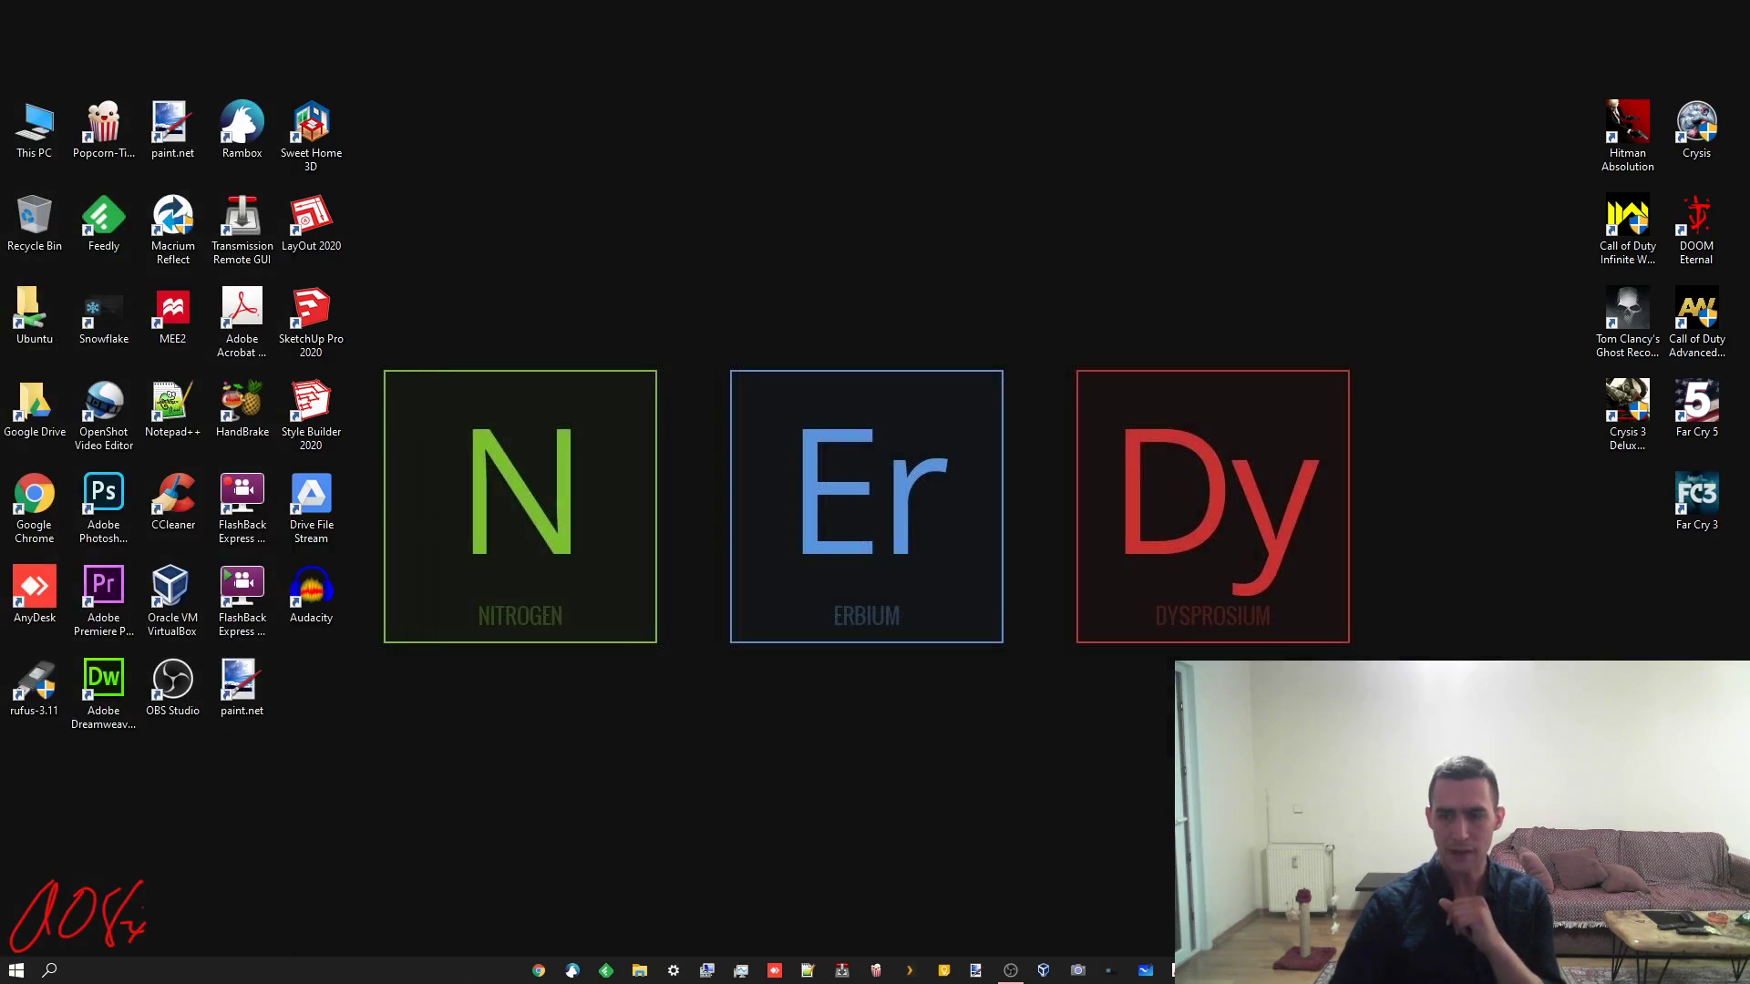
Open the taskbar settings and turn off "Use small taskbar buttons"
right_click(1428, 968)
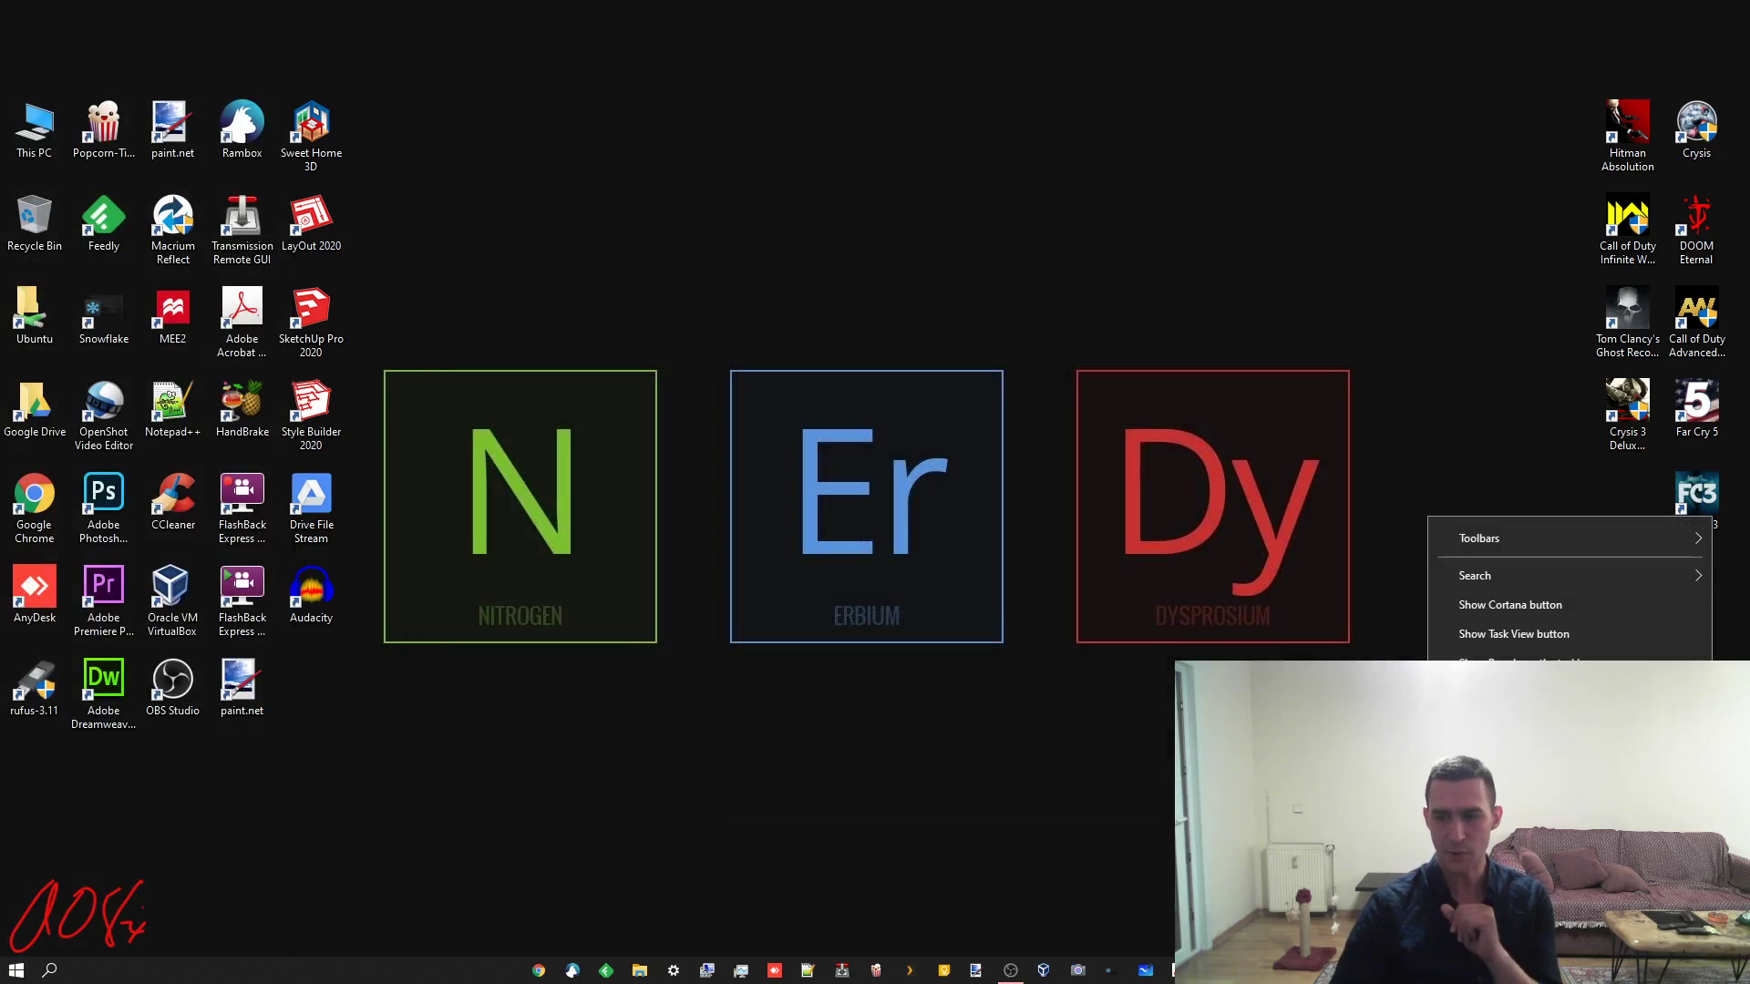
left_click(1494, 942)
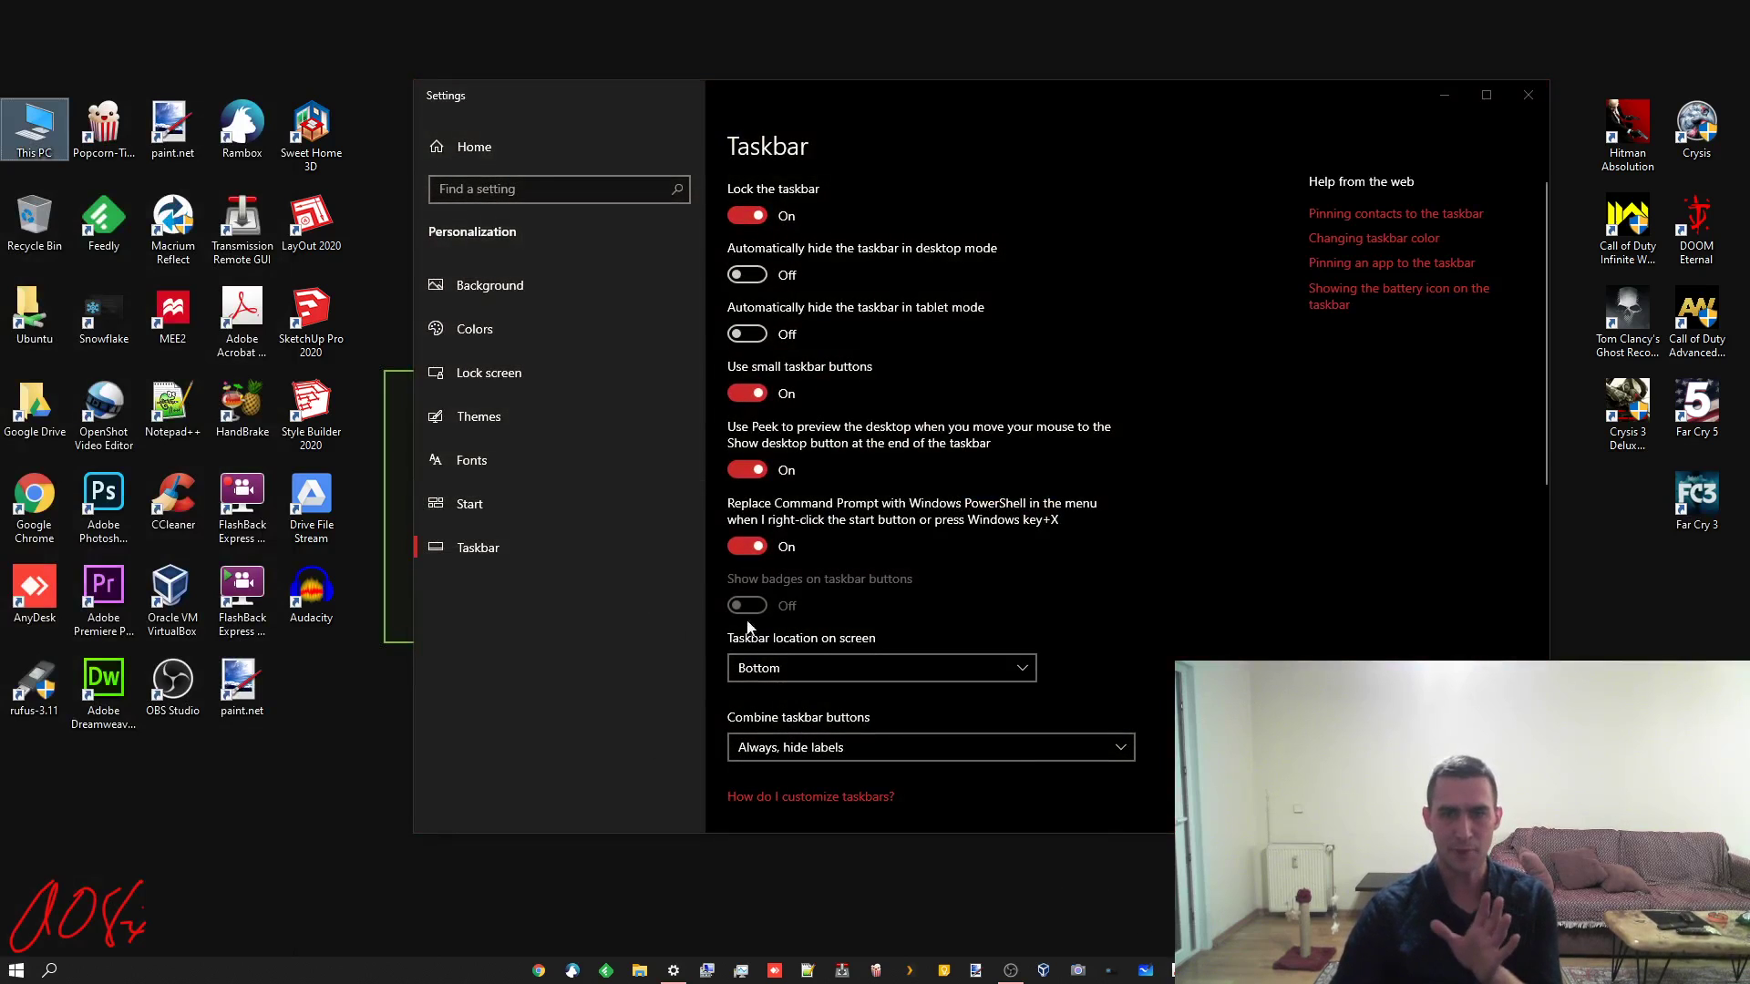
left_click(743, 393)
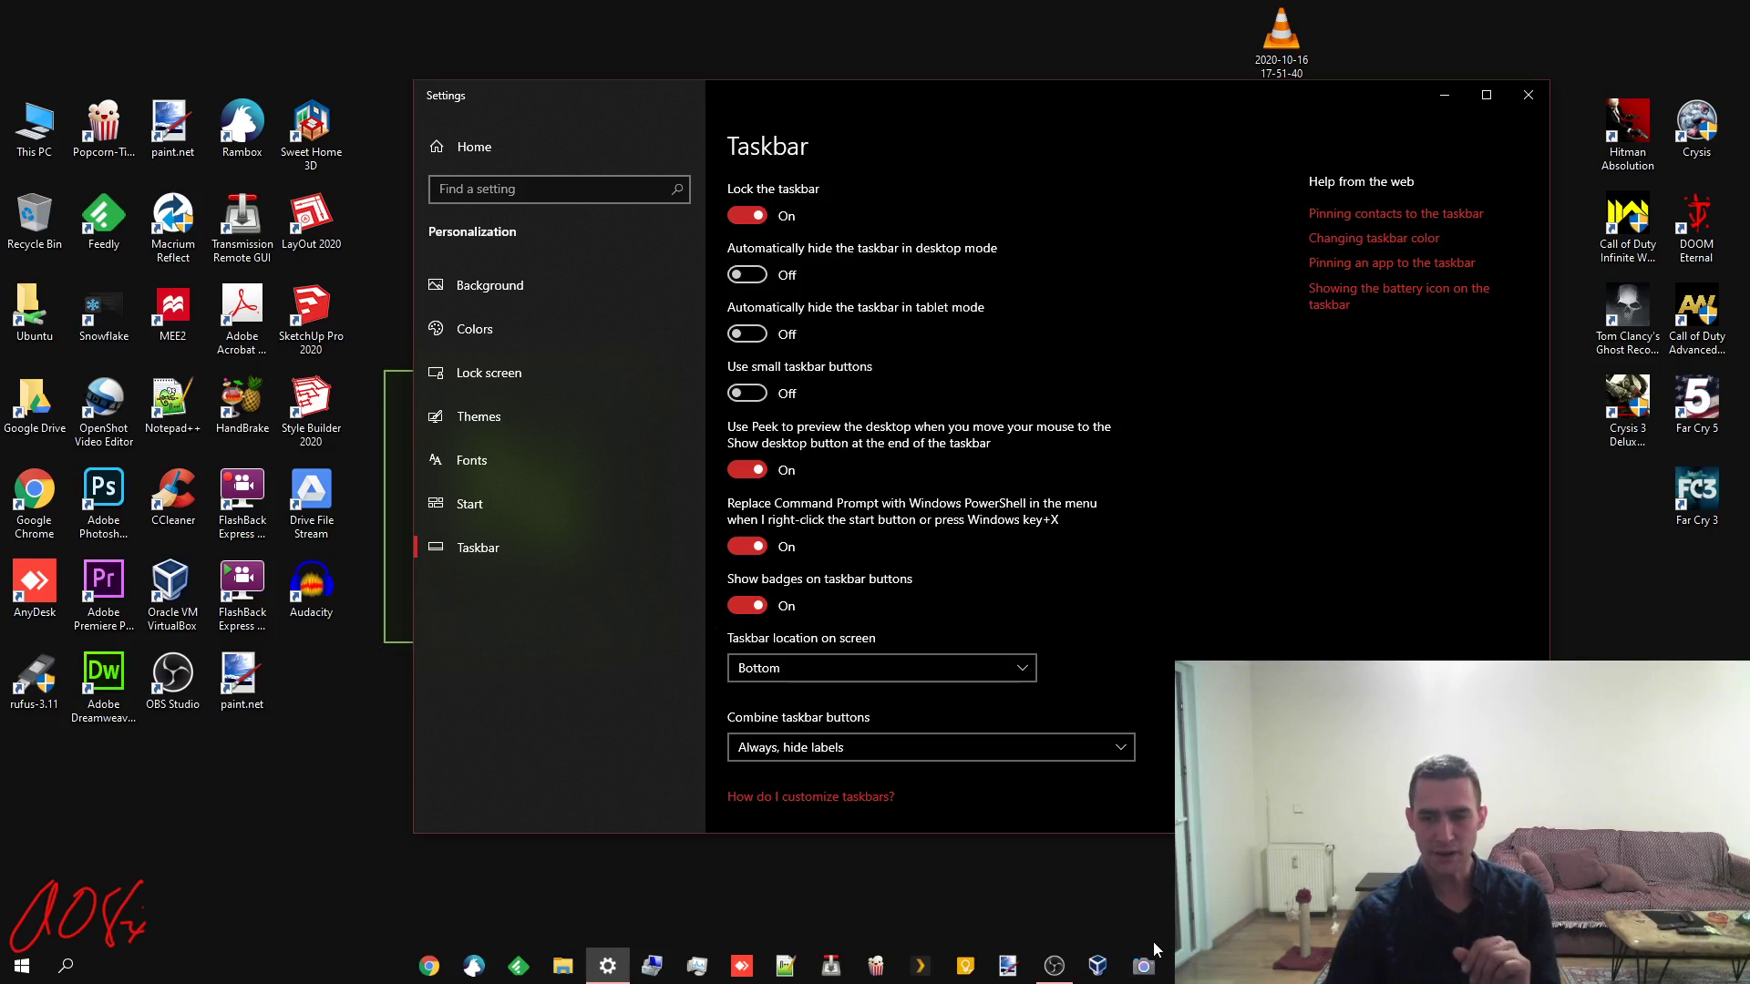
left_click(747, 393)
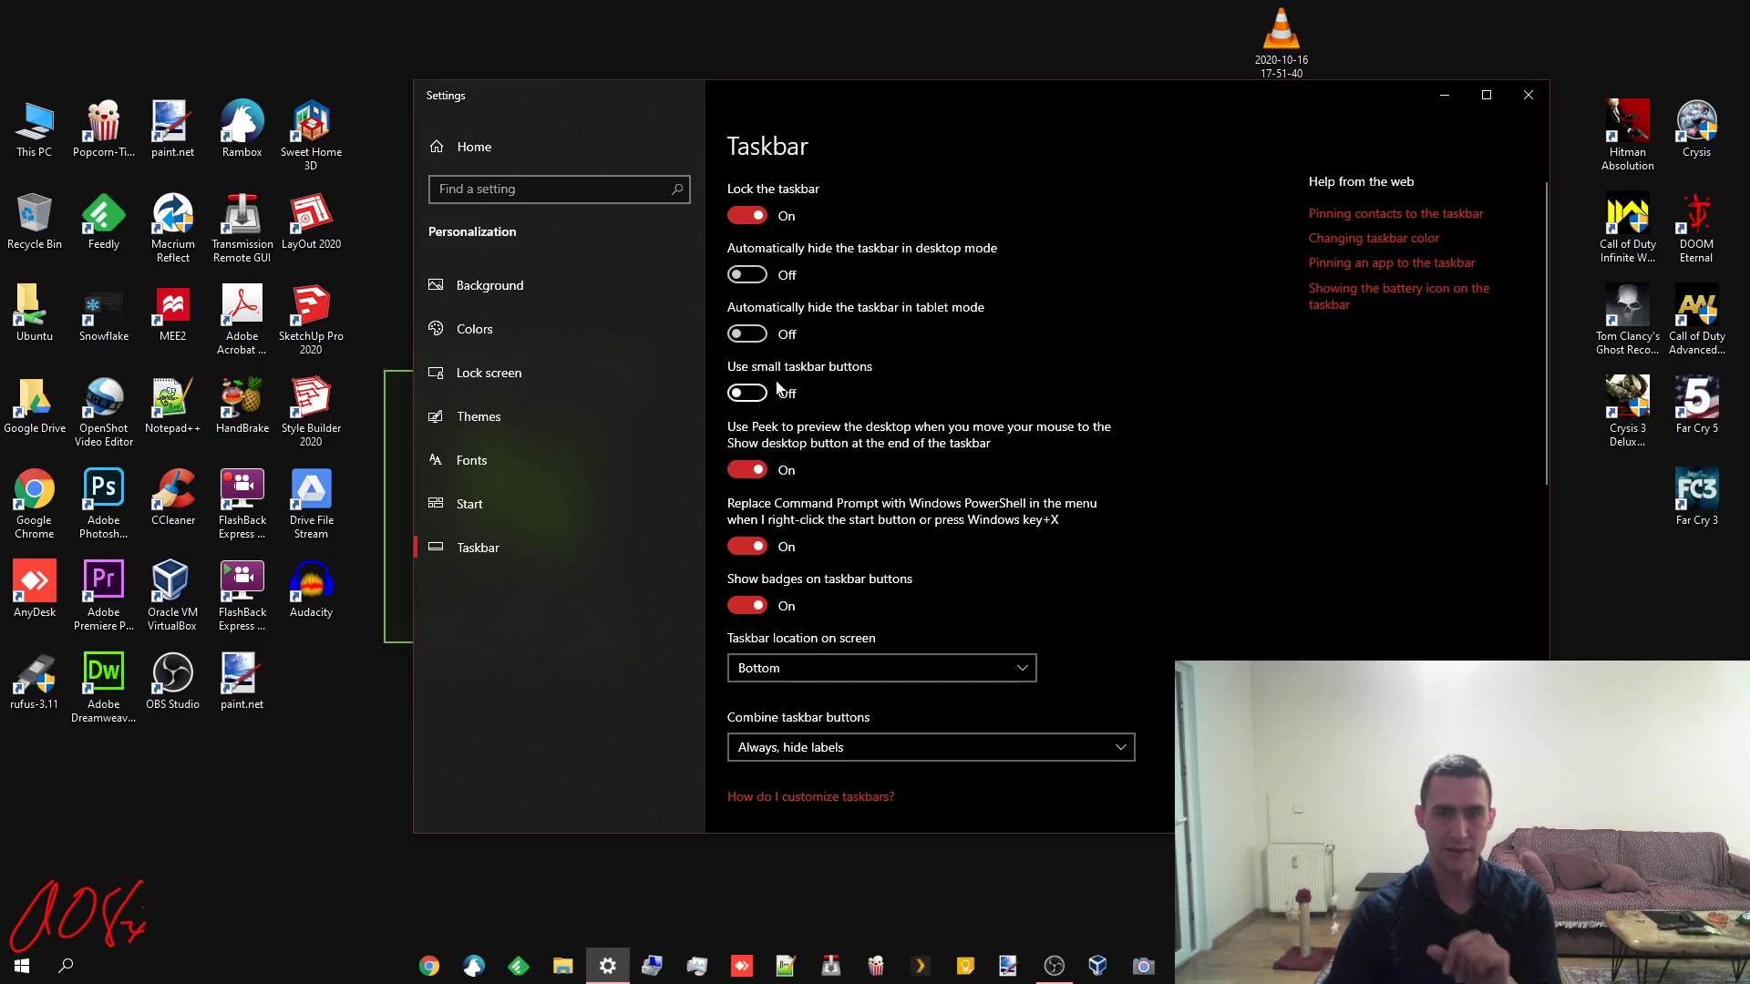